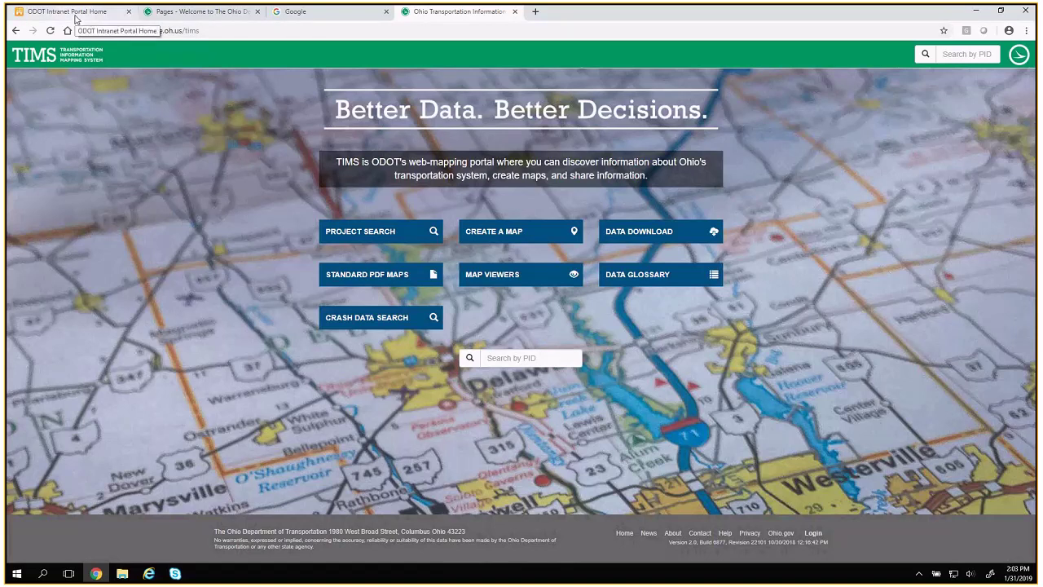
- Scroll through the ODOT department home page, then switch to the ODOT Intranet Portal home page
{"action": "left_click", "coordinate": [187, 14]}
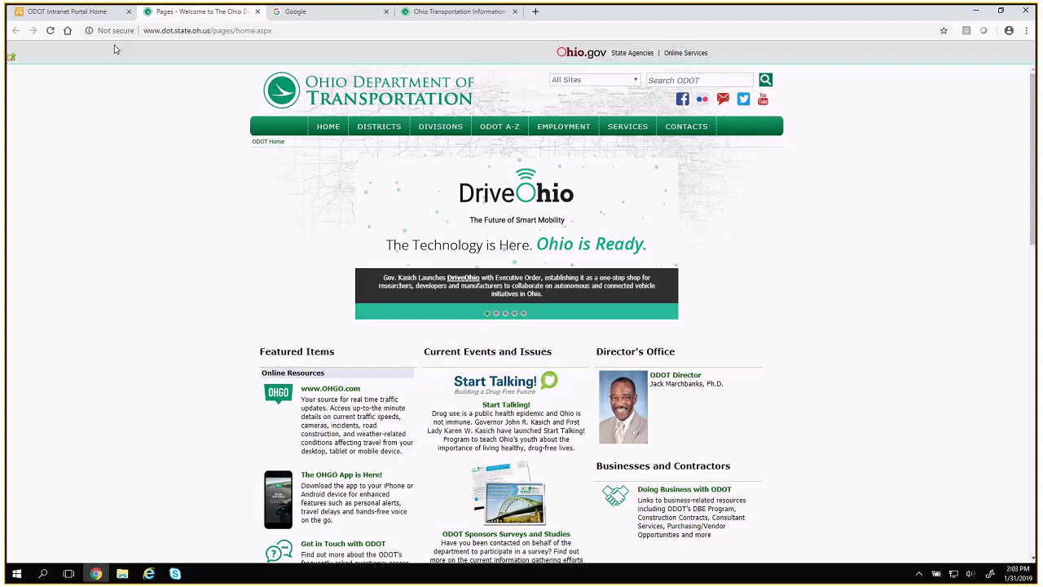
{"action": "scroll", "coordinate": [900, 282], "scroll_direction": "down", "scroll_amount": 1}
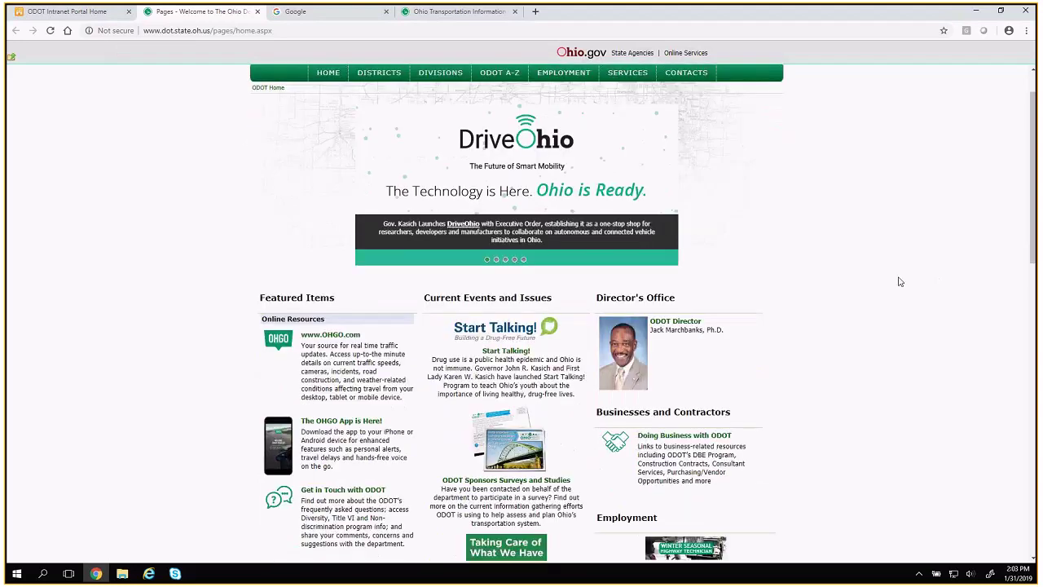
{"action": "scroll", "coordinate": [899, 281], "scroll_direction": "down", "scroll_amount": 2}
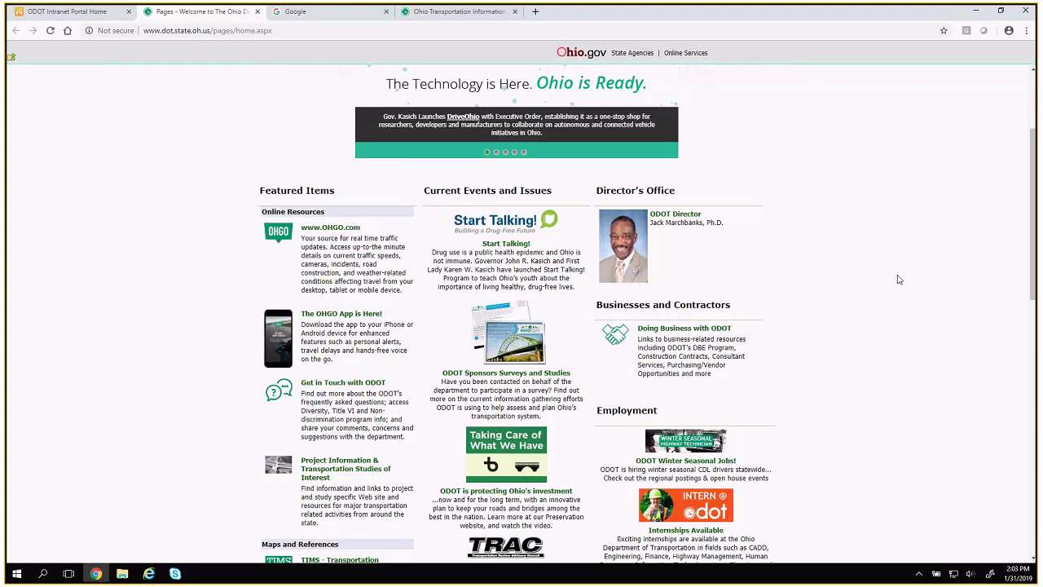
{"action": "scroll", "coordinate": [277, 413], "scroll_direction": "down", "scroll_amount": 2}
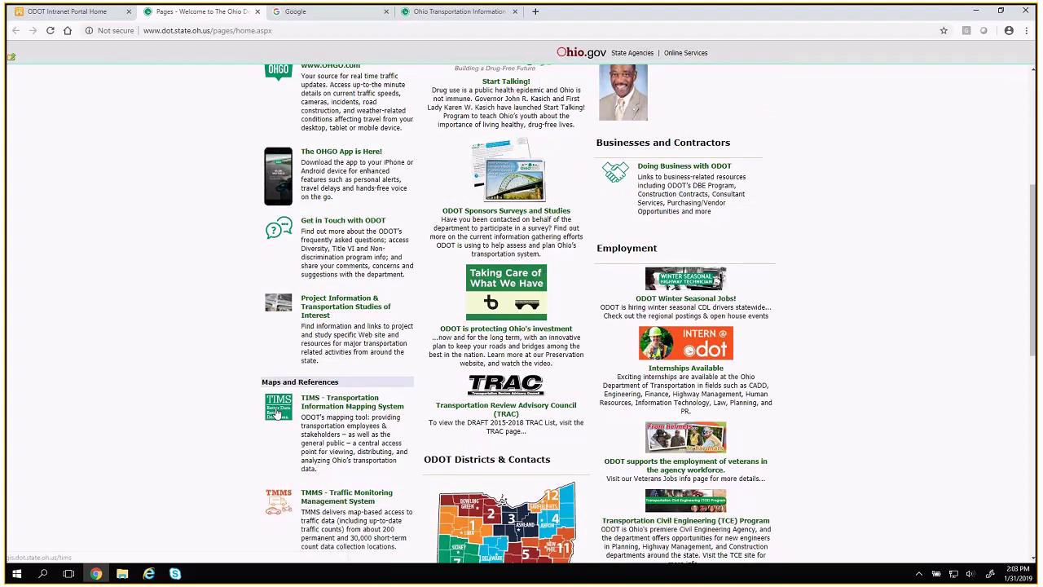
{"action": "left_click", "coordinate": [72, 12]}
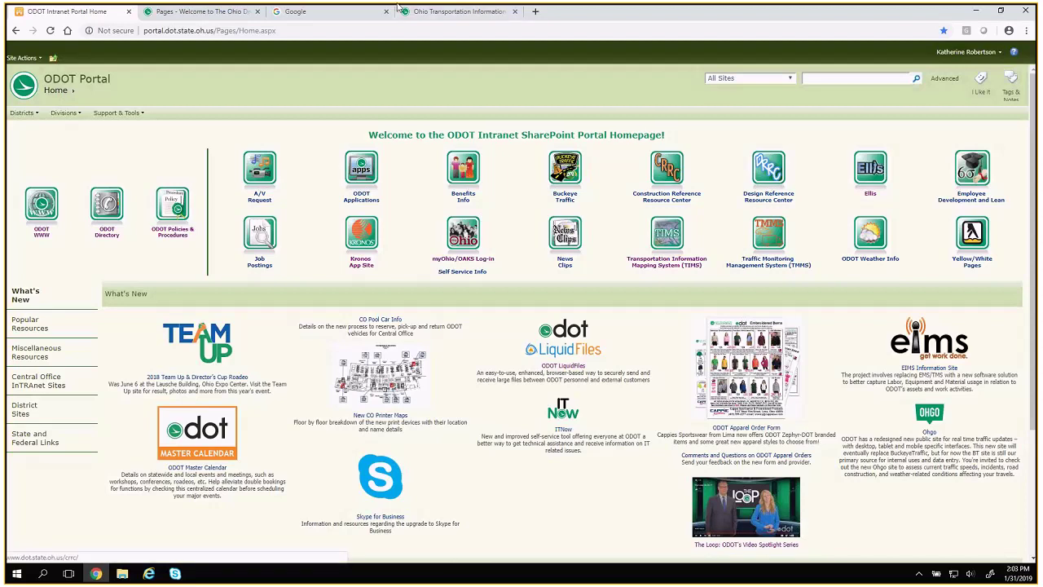
- Run a Google search for 'ODOT TIMS', then close the Google tab
{"action": "left_click", "coordinate": [319, 13]}
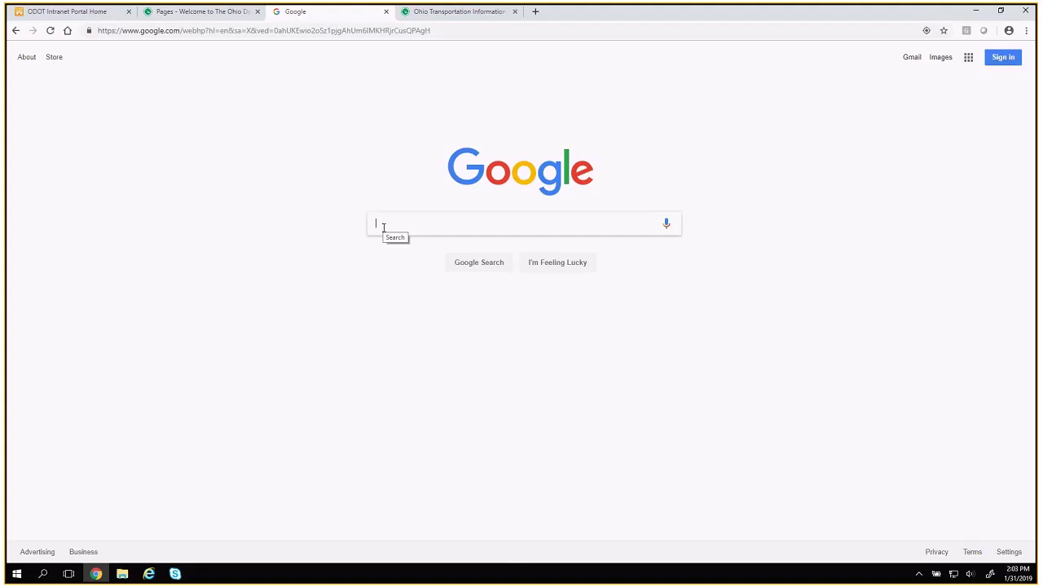
{"action": "type", "text": "ODOT TIMS"}
{"action": "key", "text": "Return"}
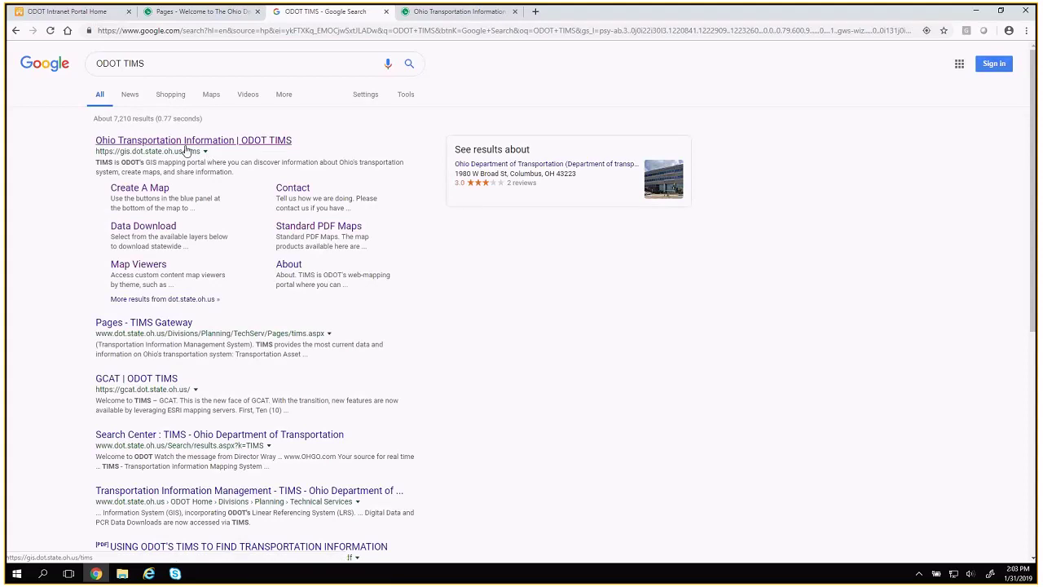
{"action": "left_click", "coordinate": [387, 11]}
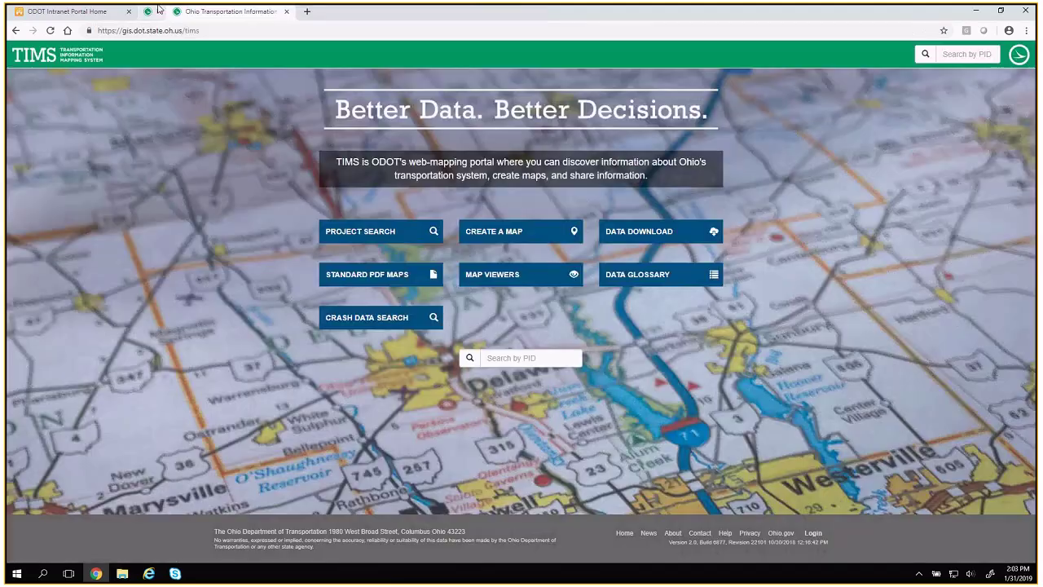
- Close the intranet tab, skim the TIMS User Guide PDF to its Table of Contents, then close it
{"action": "left_click", "coordinate": [128, 11]}
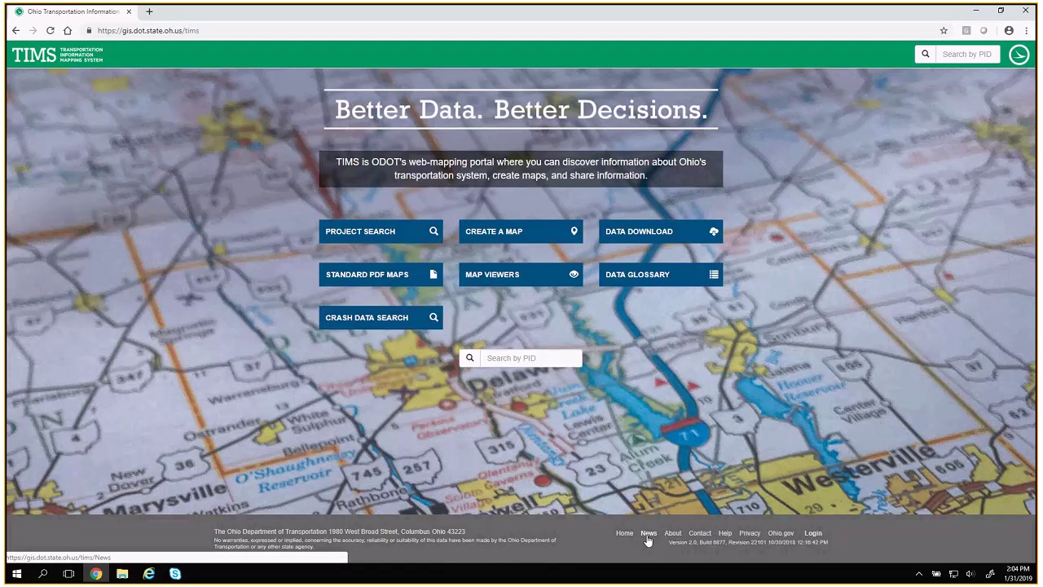
{"action": "left_click", "coordinate": [725, 534]}
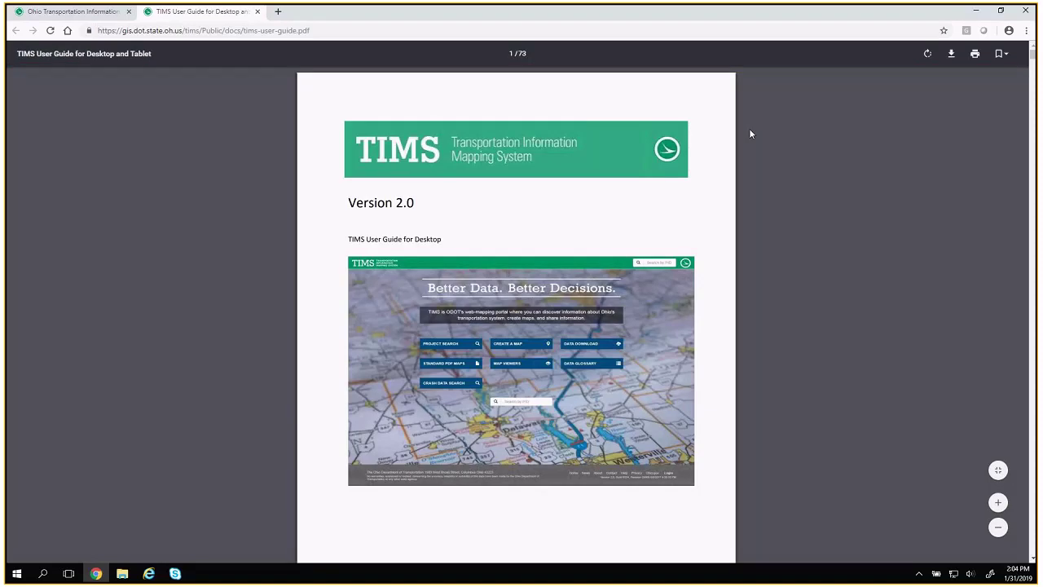
{"action": "scroll", "coordinate": [749, 133], "scroll_direction": "down", "scroll_amount": 5}
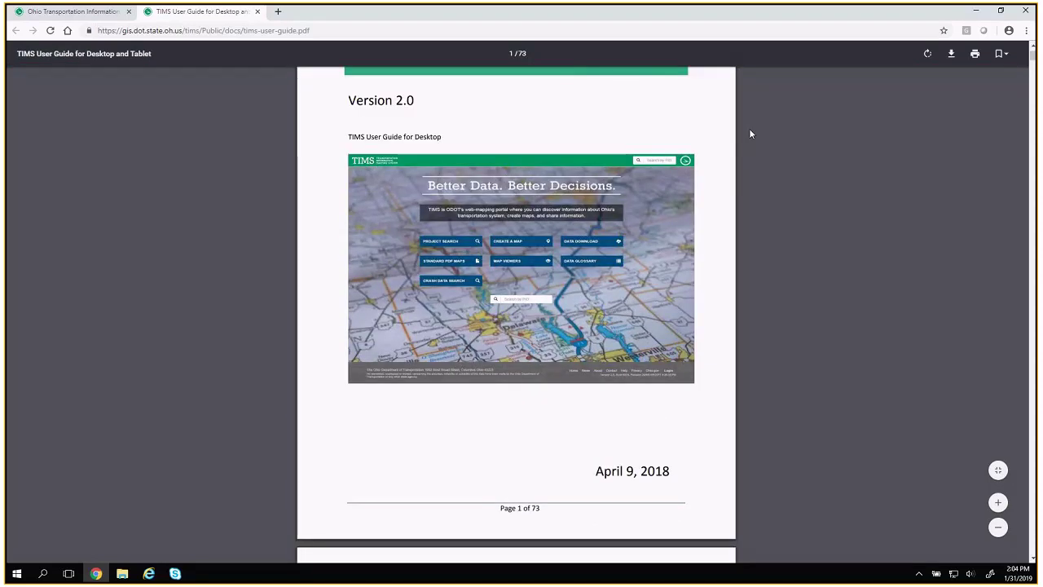
{"action": "scroll", "coordinate": [750, 133], "scroll_direction": "down", "scroll_amount": 2}
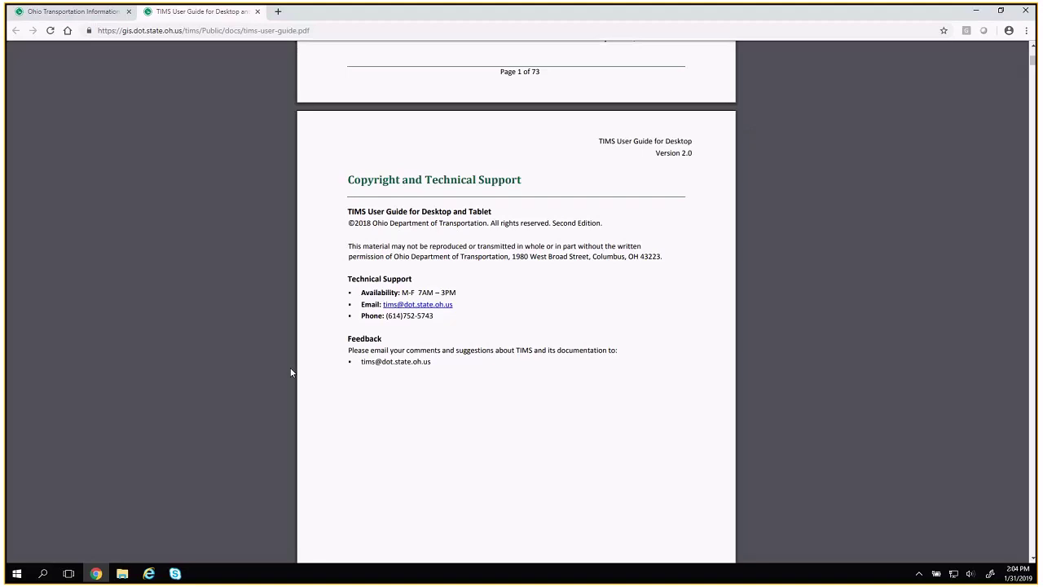
{"action": "scroll", "coordinate": [352, 413], "scroll_direction": "down", "scroll_amount": 6}
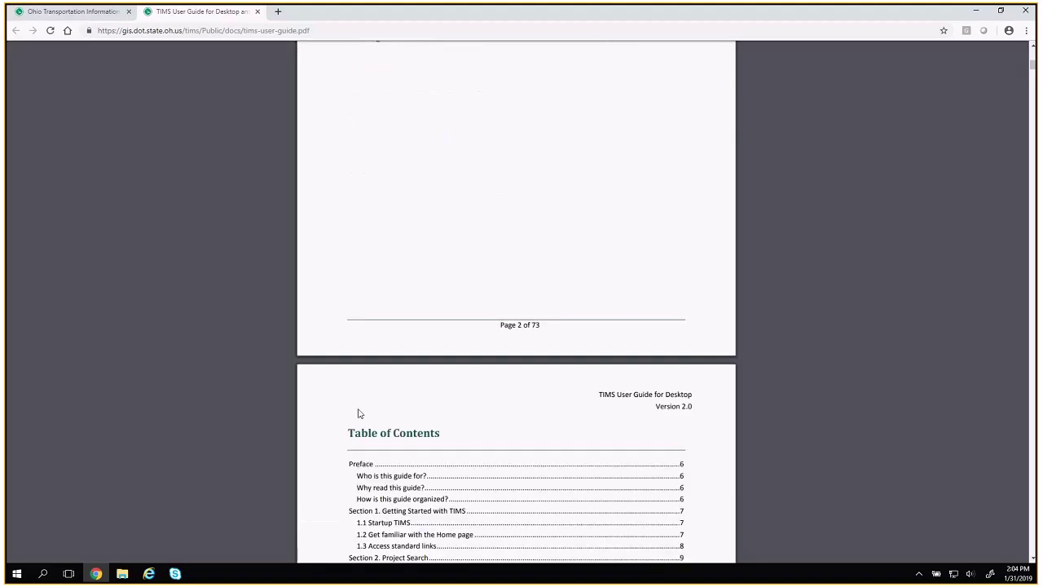
{"action": "left_click", "coordinate": [257, 11]}
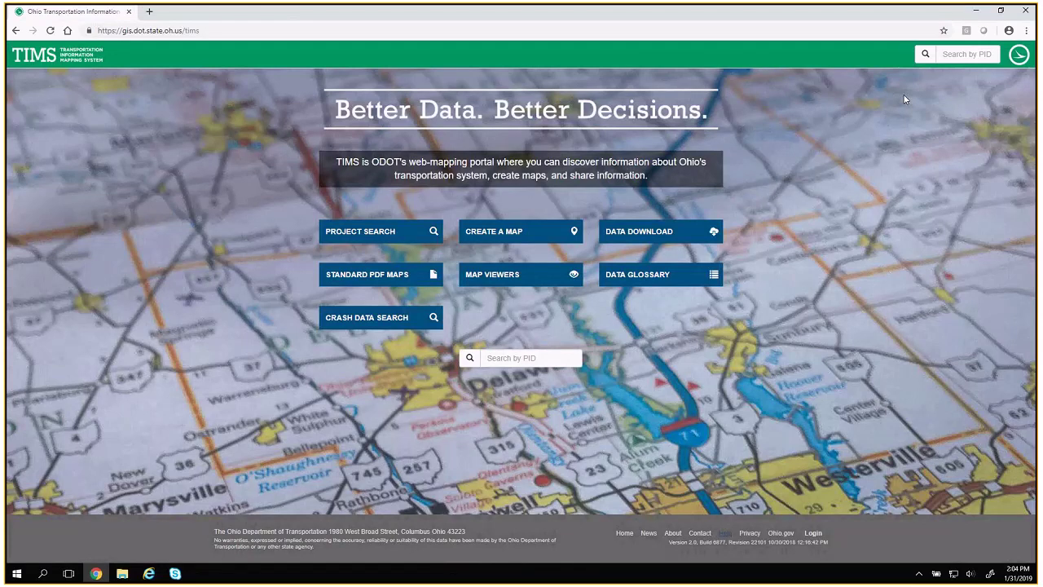
- View the TIMS Contact and News & Information pages, then briefly open and close the ODOT site
{"action": "left_click", "coordinate": [700, 534]}
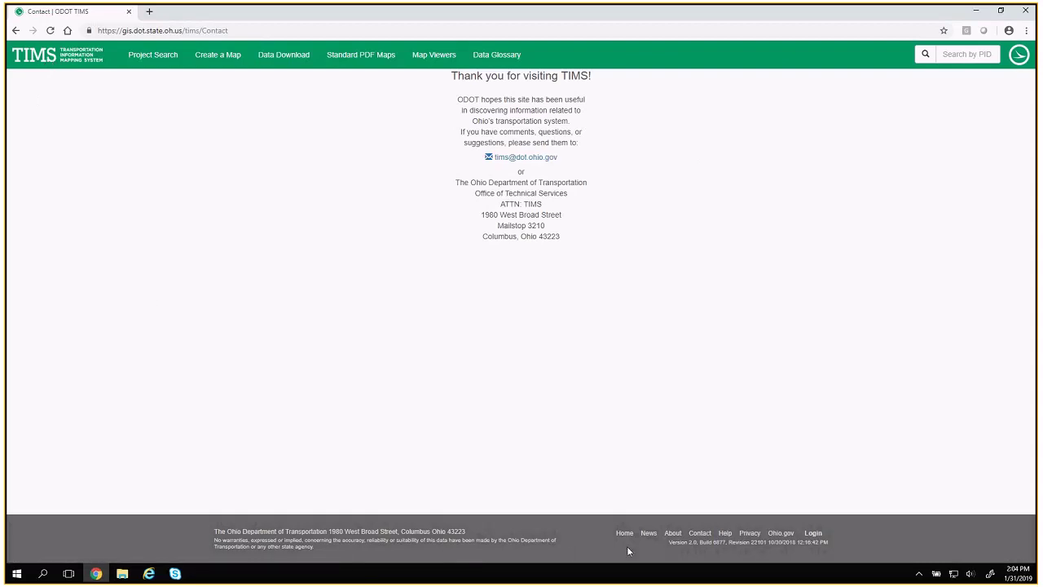
{"action": "left_click", "coordinate": [649, 533]}
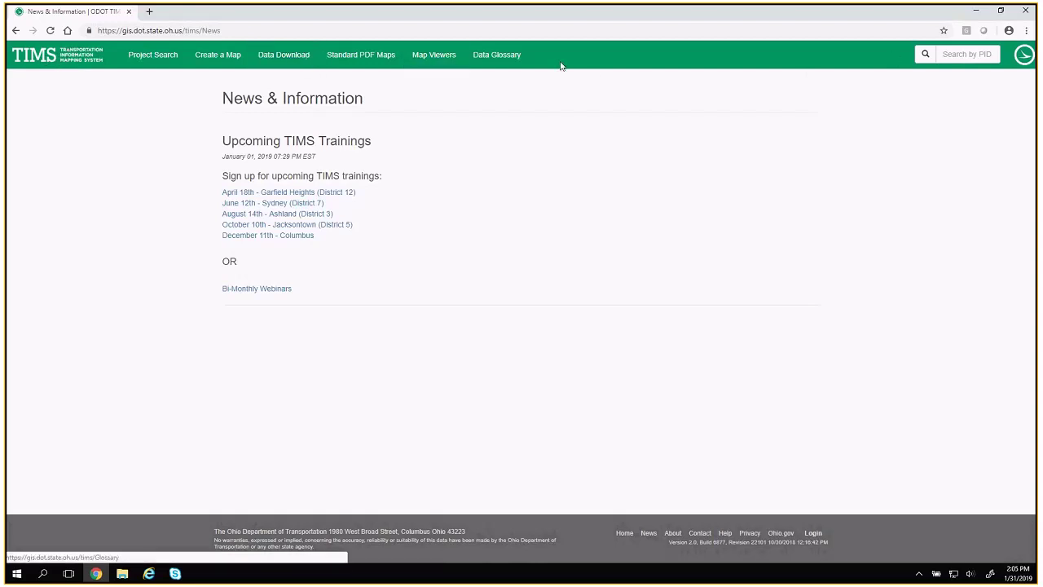
{"action": "left_click", "coordinate": [1023, 55]}
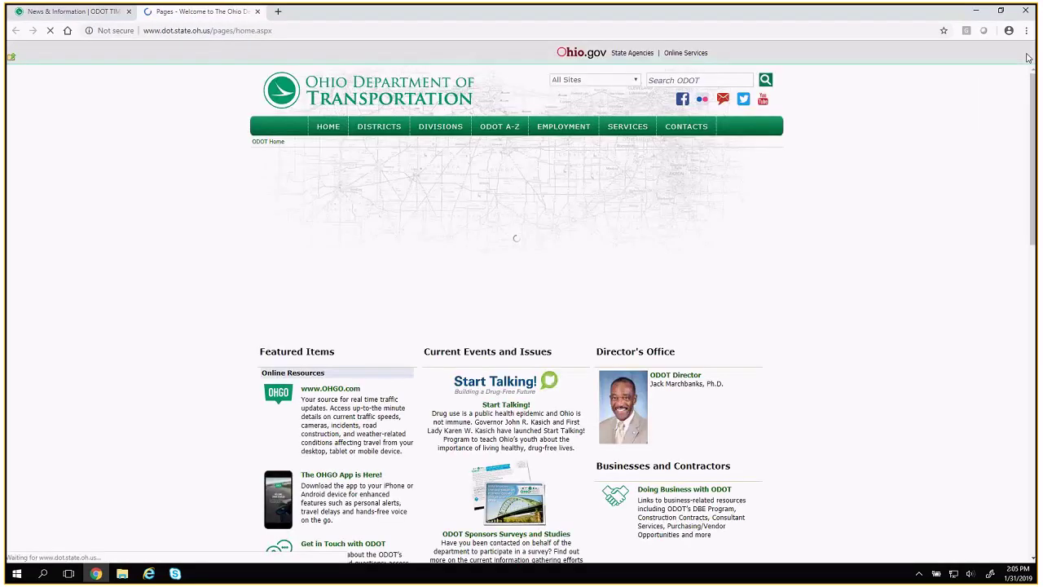
{"action": "left_click", "coordinate": [258, 11]}
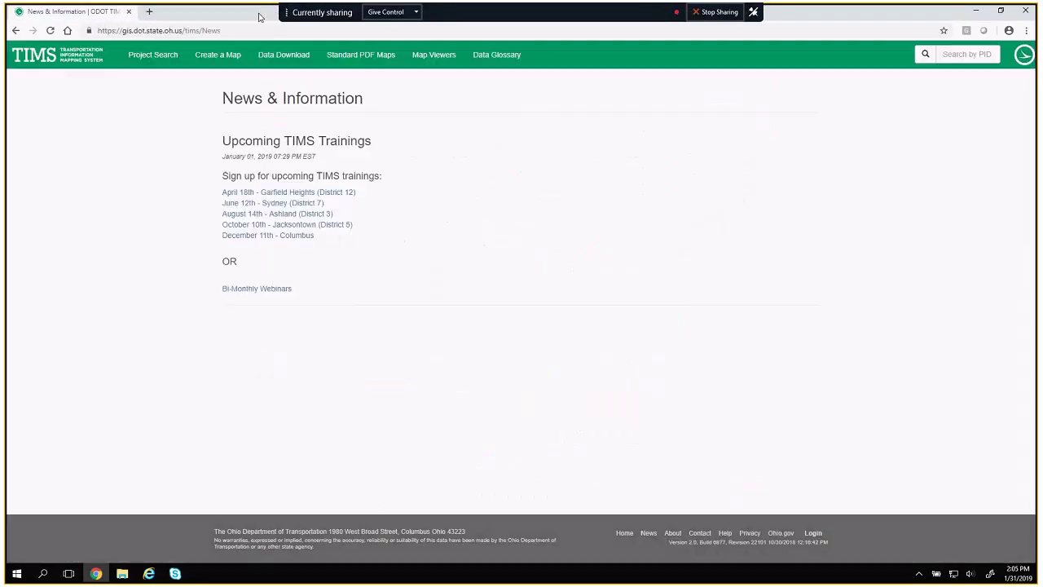
- Return to the TIMS home page and open Transportation Project Search with its 59,542 results
{"action": "left_click", "coordinate": [55, 61]}
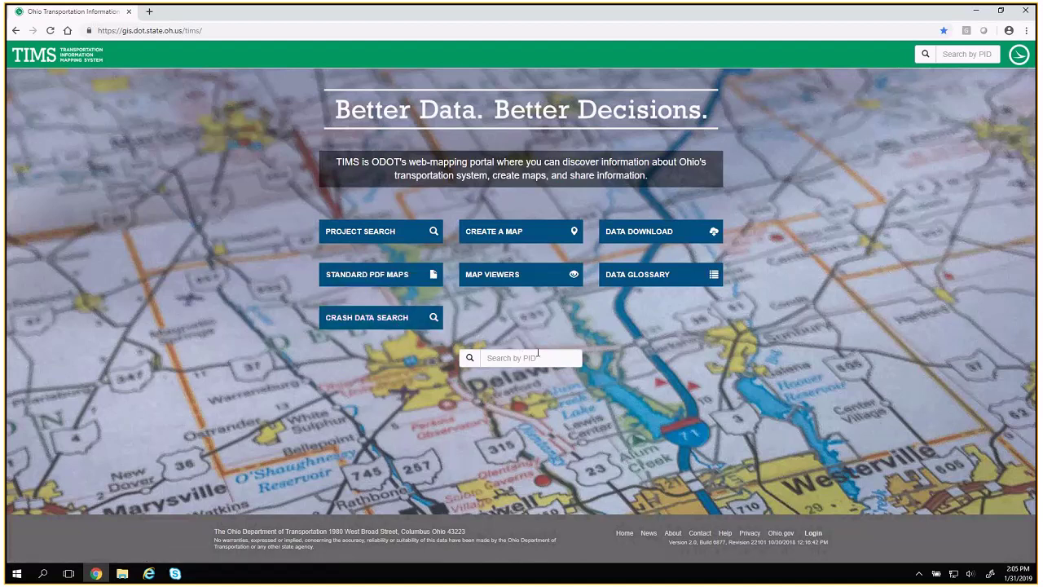
{"action": "left_click", "coordinate": [384, 234]}
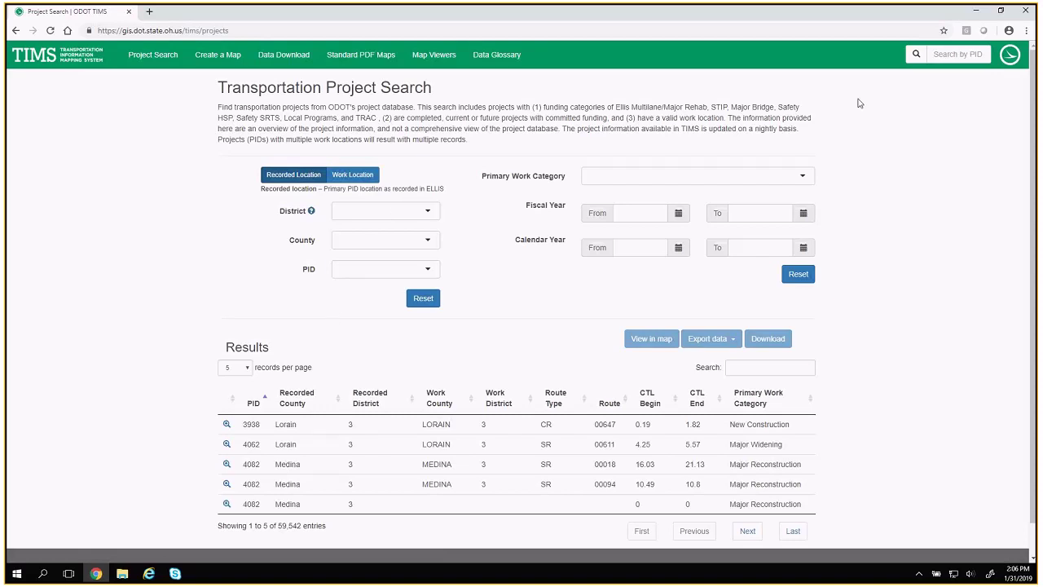
- Check the suggested PIDs in the Search by PID box, then open the Create A Map viewer
{"action": "left_click", "coordinate": [949, 54]}
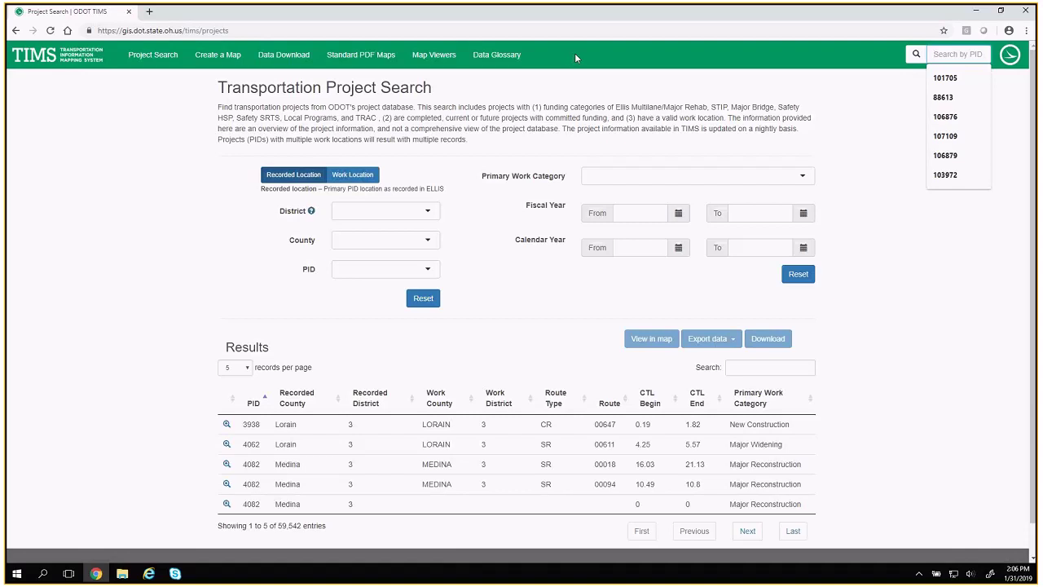
{"action": "left_click", "coordinate": [218, 57]}
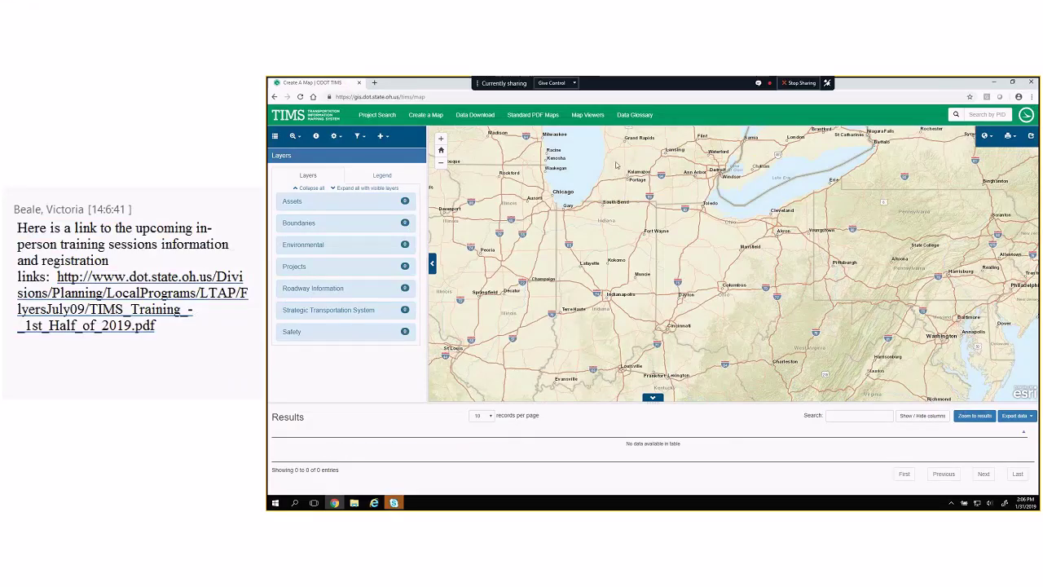
- On Data Download, expand Assets and select PCR (State) and Culvert Inventory for export
{"action": "left_click", "coordinate": [469, 119]}
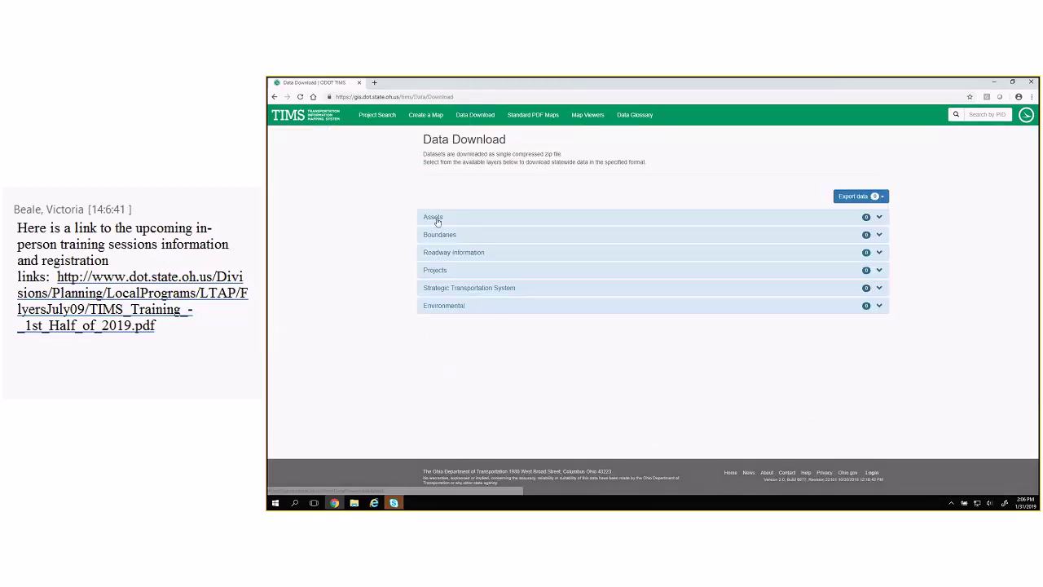
{"action": "left_click", "coordinate": [437, 222]}
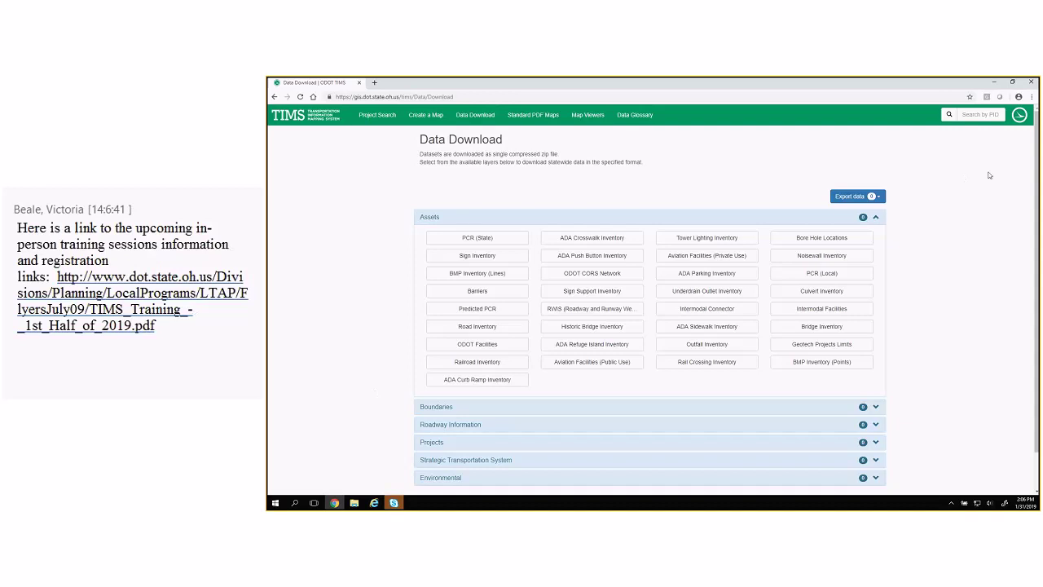
{"action": "left_click", "coordinate": [878, 199]}
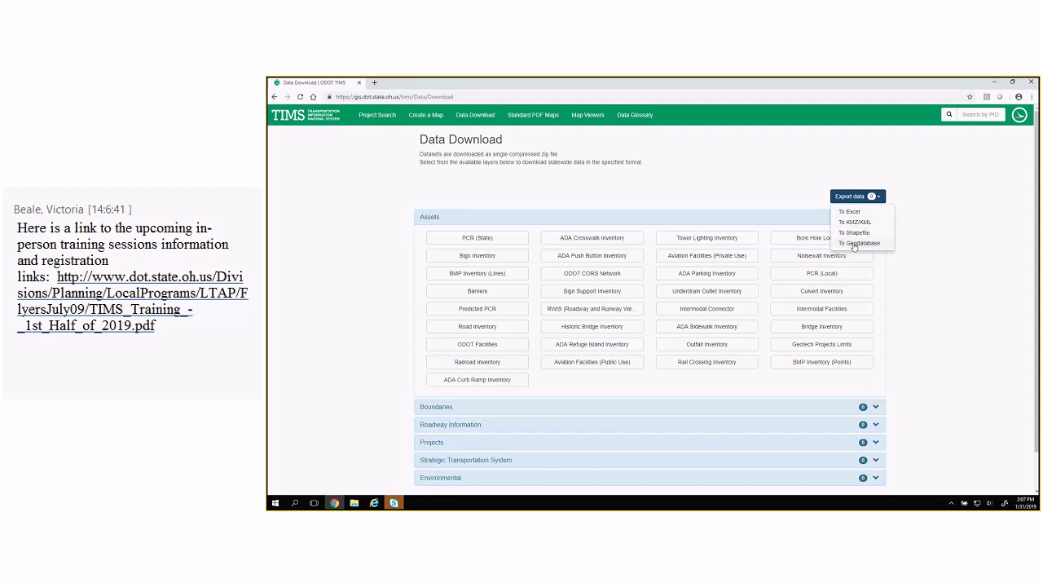
{"action": "left_click", "coordinate": [505, 245]}
{"action": "left_click", "coordinate": [821, 291]}
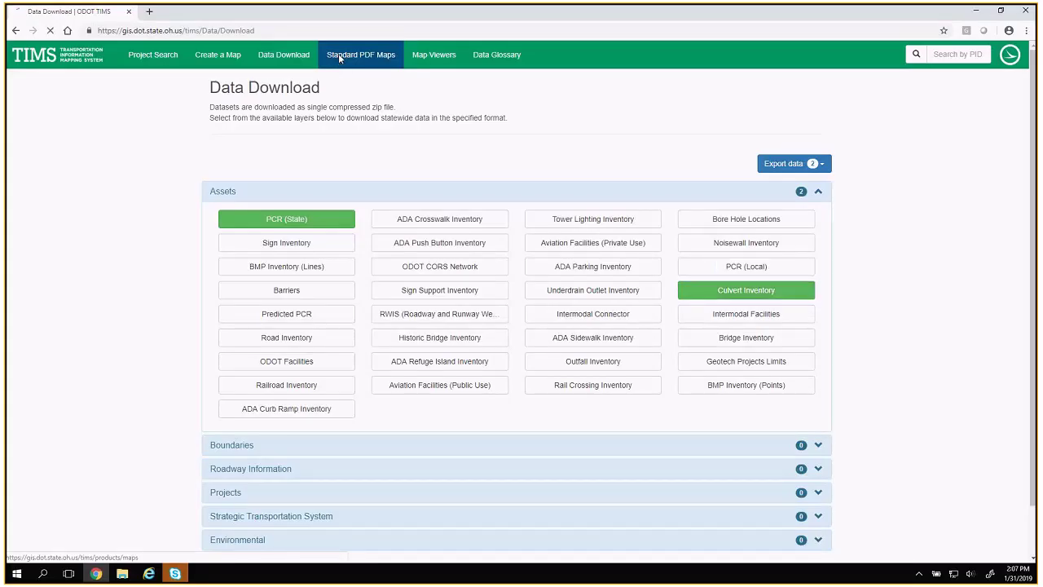
- Check the Standard PDF Maps types, keeping Annual Construction Work Plan, then open Map Viewers
{"action": "left_click", "coordinate": [339, 57]}
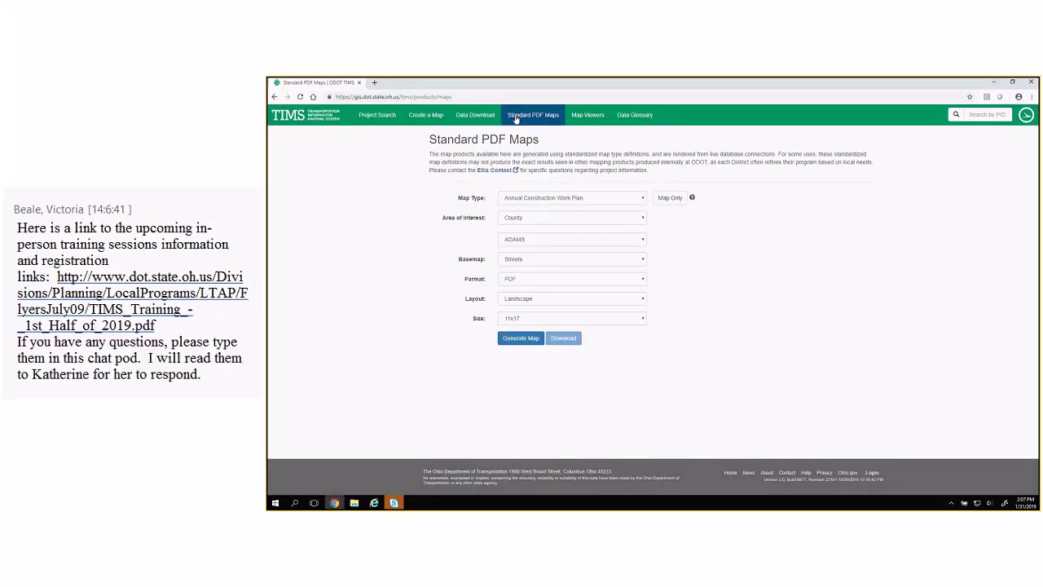
{"action": "left_click", "coordinate": [595, 199]}
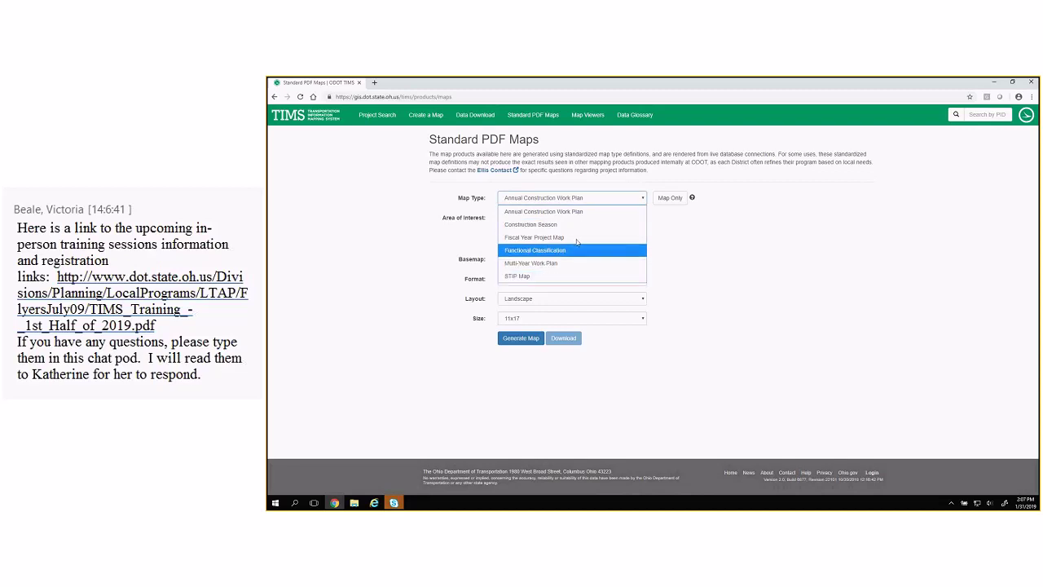
{"action": "left_click", "coordinate": [697, 223]}
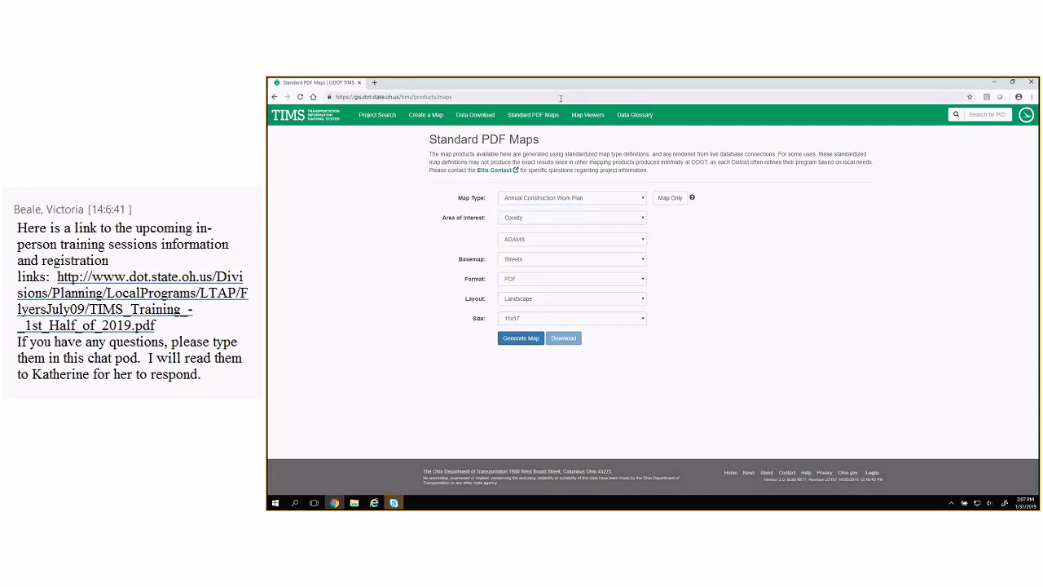
{"action": "left_click", "coordinate": [588, 117]}
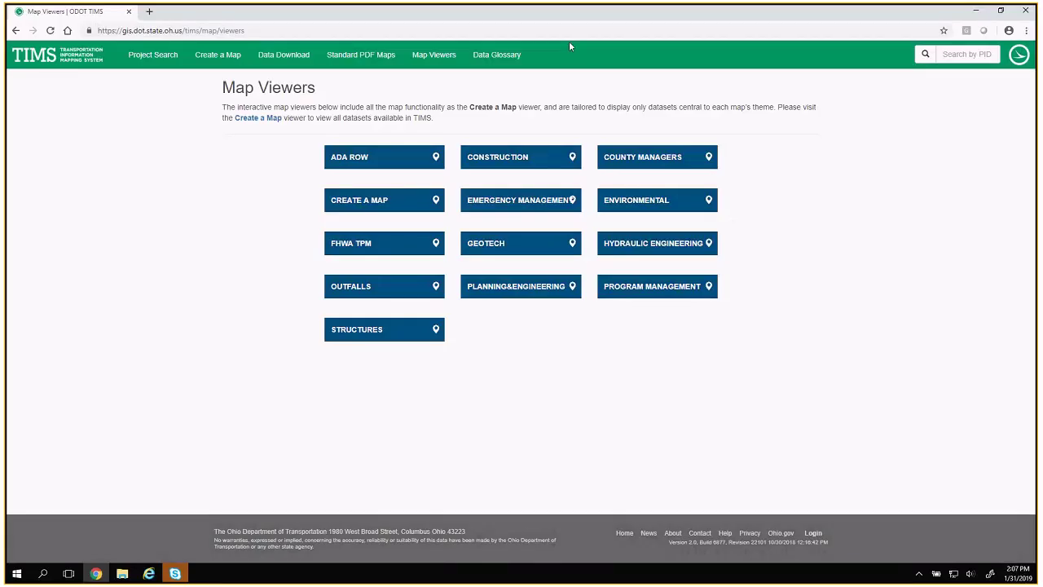
- Browse the Data Glossary's 'Limit search to dataset' choices without picking one, then return home
{"action": "left_click", "coordinate": [490, 60]}
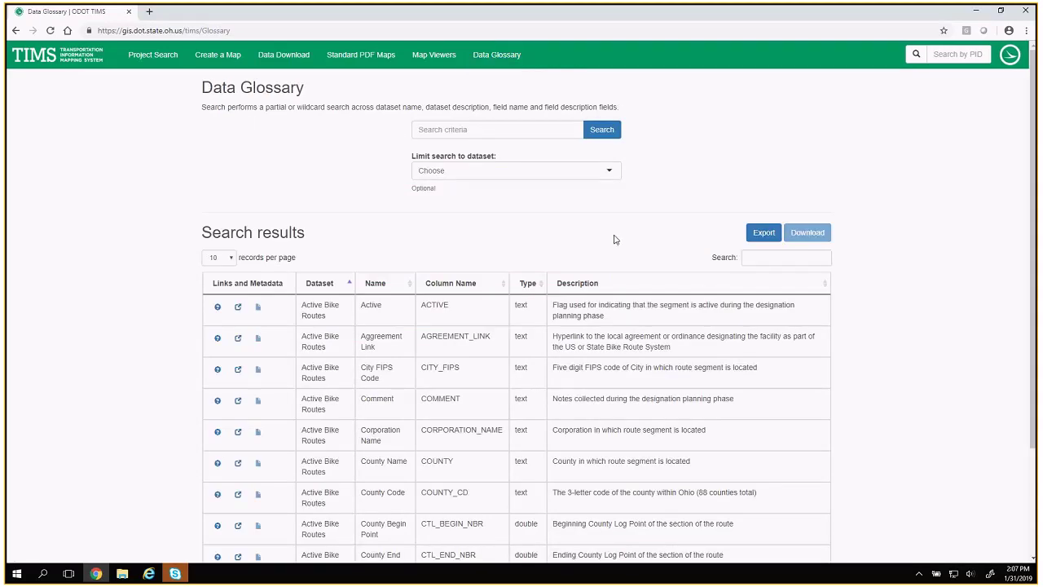
{"action": "left_click", "coordinate": [464, 169]}
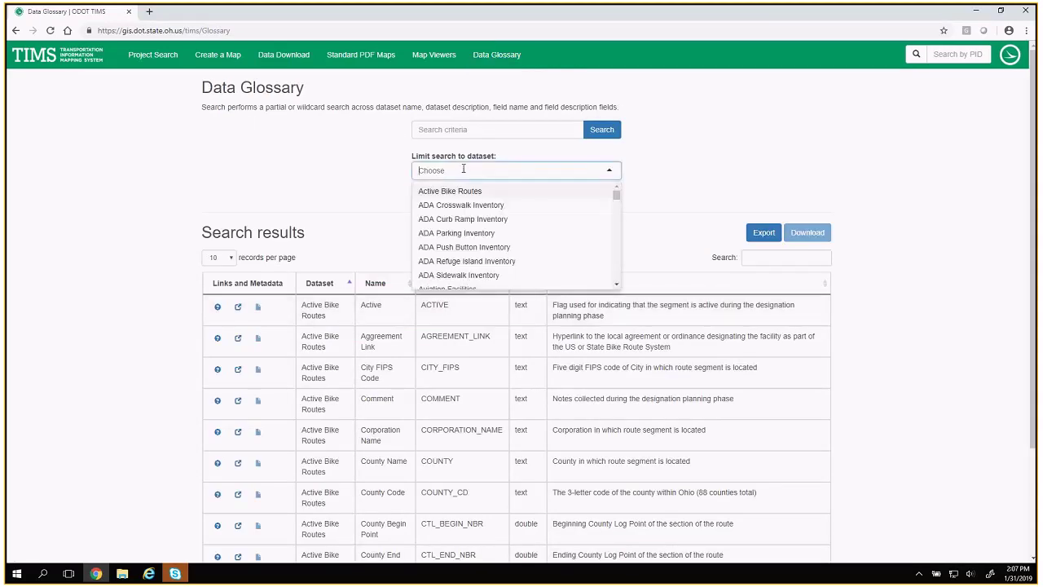
{"action": "scroll", "coordinate": [464, 250], "scroll_direction": "down", "scroll_amount": 5}
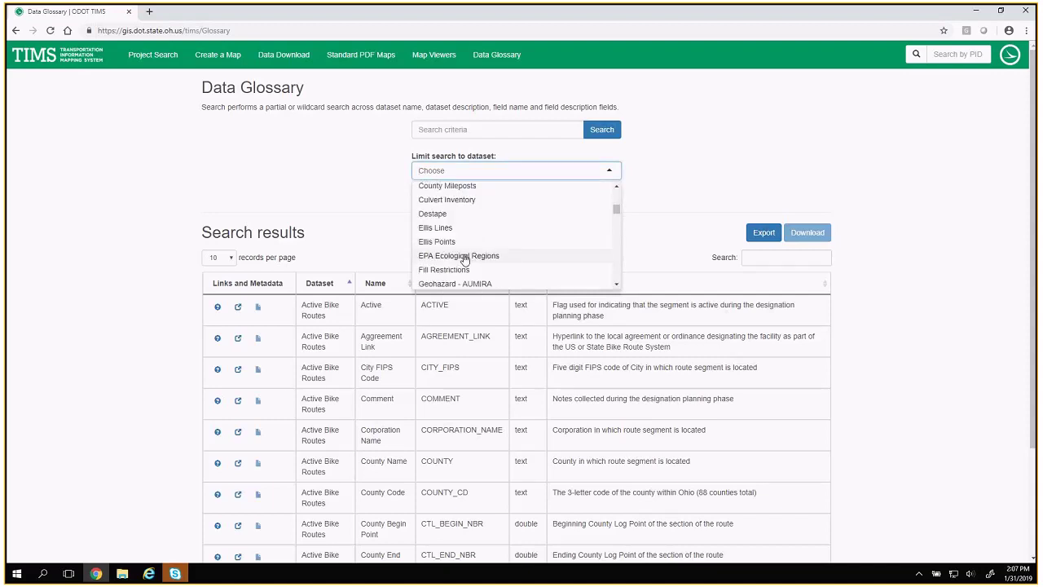
{"action": "mouse_move", "coordinate": [228, 336]}
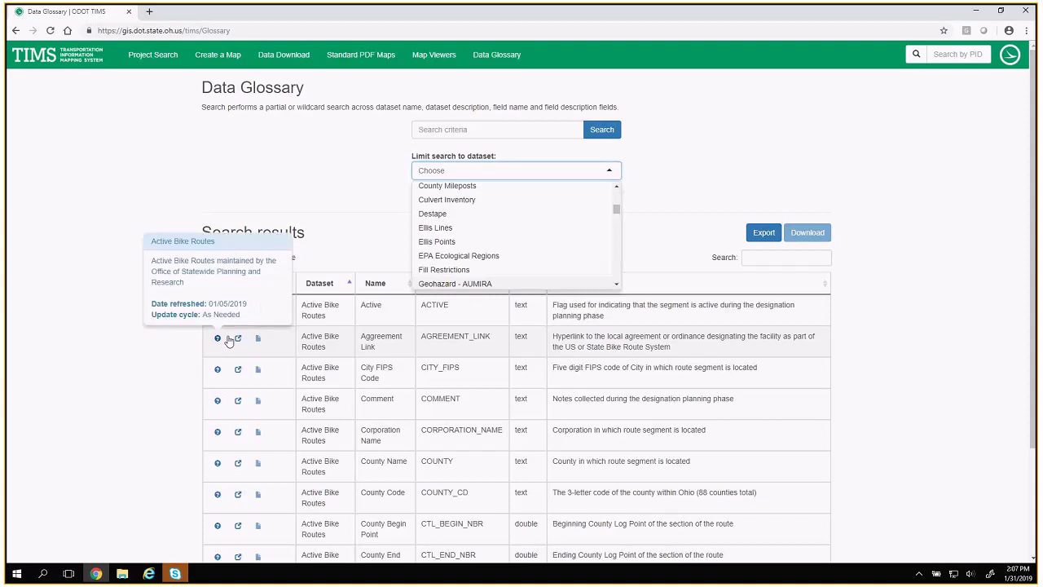
{"action": "left_click", "coordinate": [374, 140]}
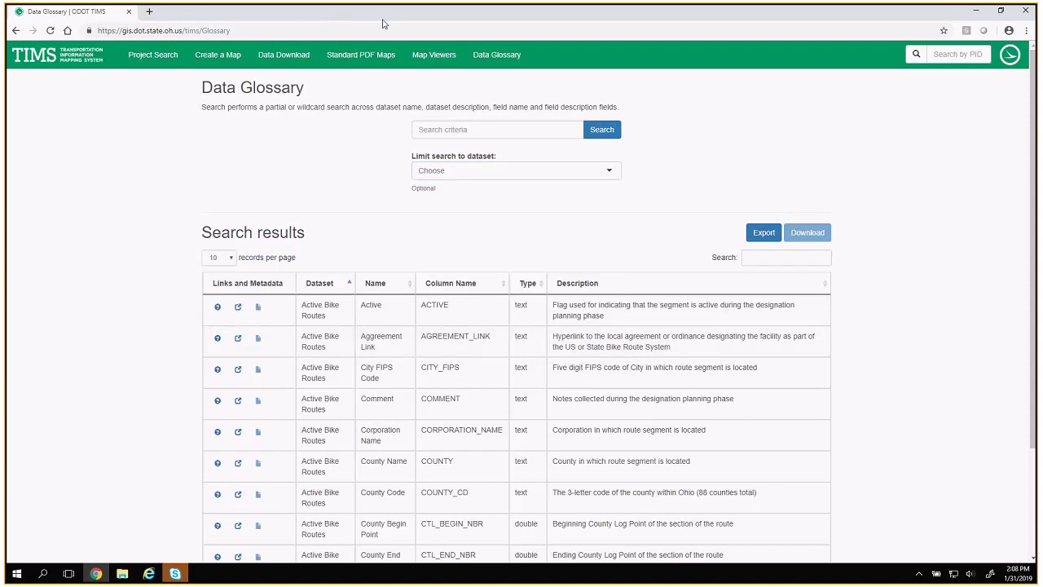
{"action": "left_click", "coordinate": [63, 61]}
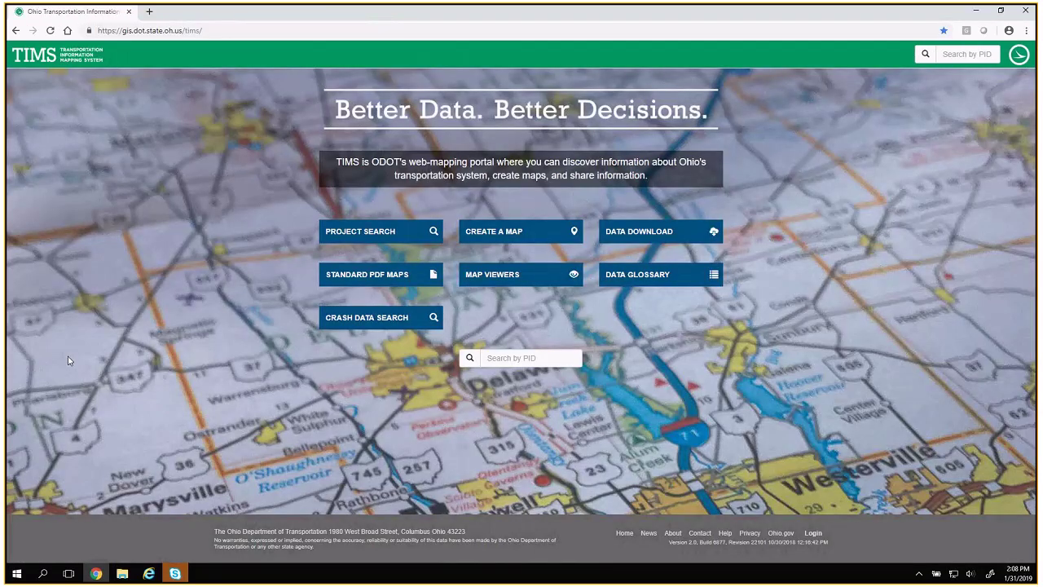
{"action": "left_click", "coordinate": [340, 324]}
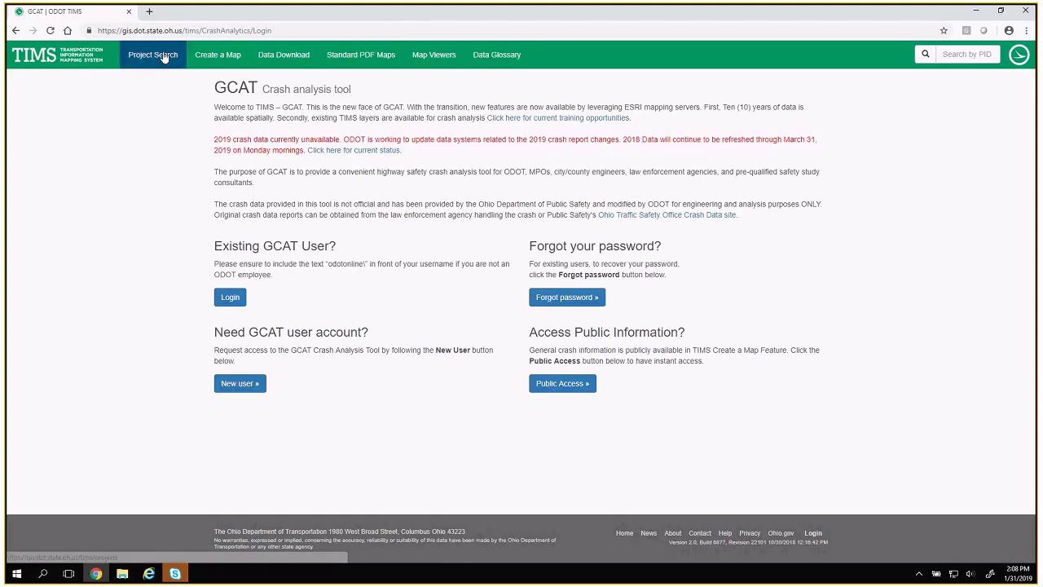
{"action": "left_click", "coordinate": [67, 62]}
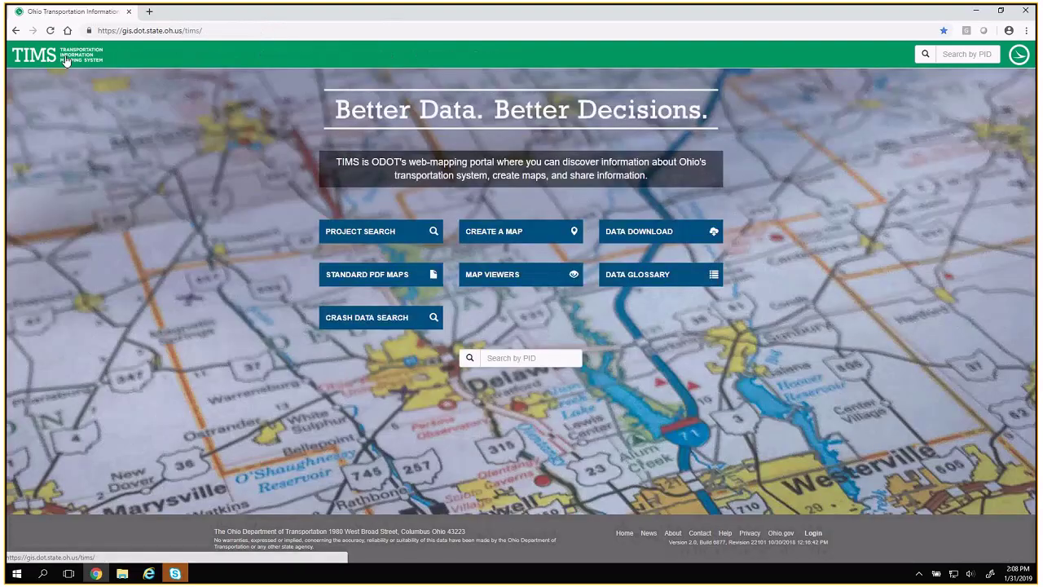
- Look up PID 101705 and scroll through the SHE Park St Bridge project details
{"action": "left_click", "coordinate": [963, 53]}
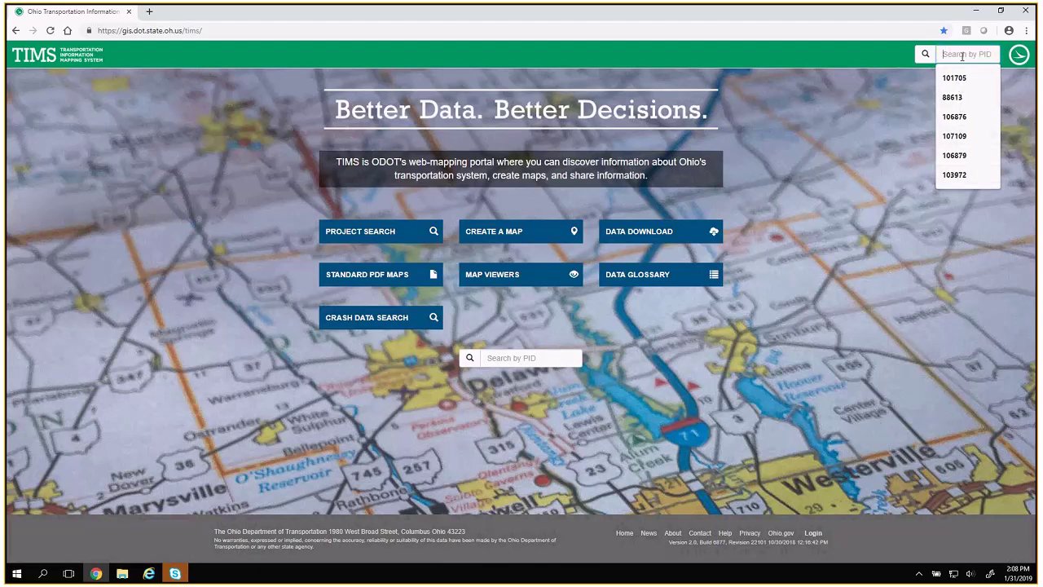
{"action": "type", "text": "101705"}
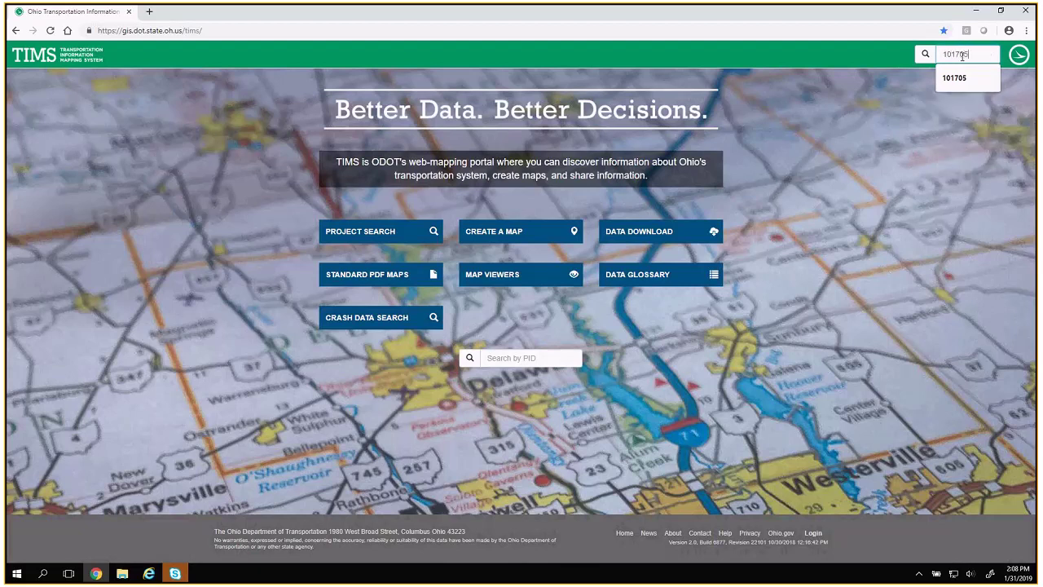
{"action": "key", "text": "Return"}
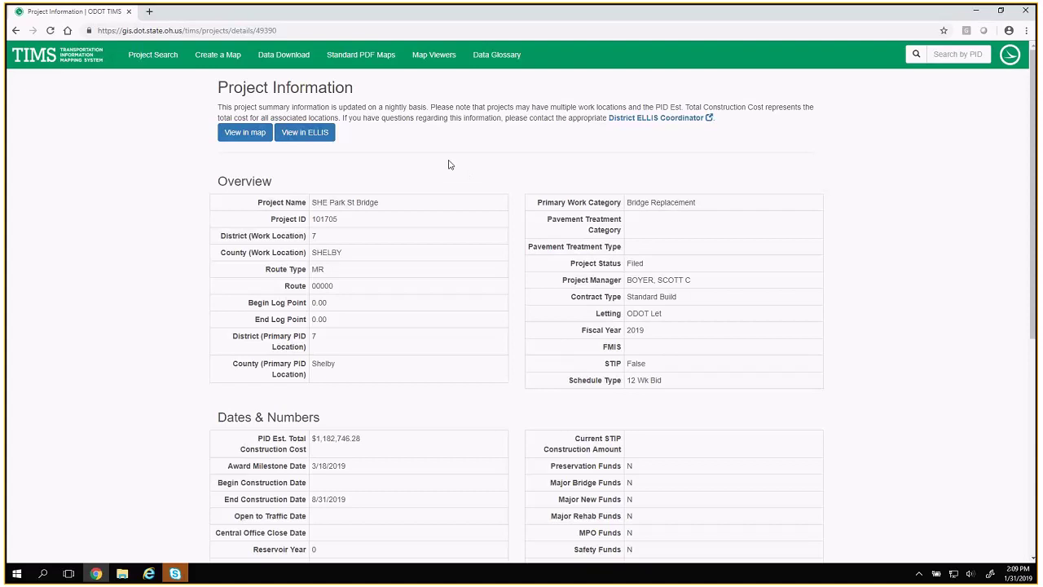
{"action": "scroll", "coordinate": [912, 199], "scroll_direction": "down", "scroll_amount": 1}
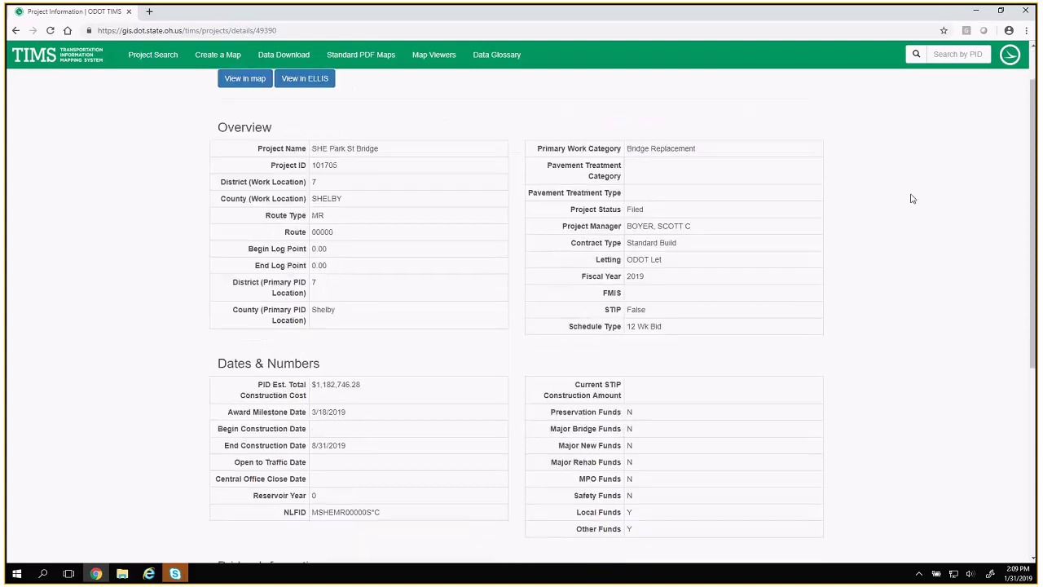
{"action": "scroll", "coordinate": [913, 199], "scroll_direction": "down", "scroll_amount": 5}
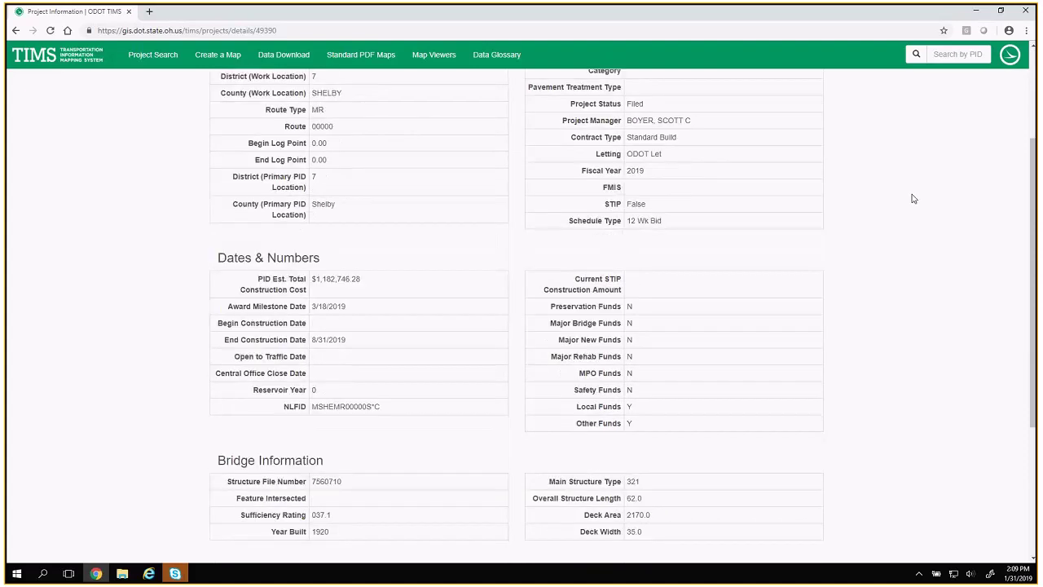
{"action": "scroll", "coordinate": [913, 198], "scroll_direction": "down", "scroll_amount": 1}
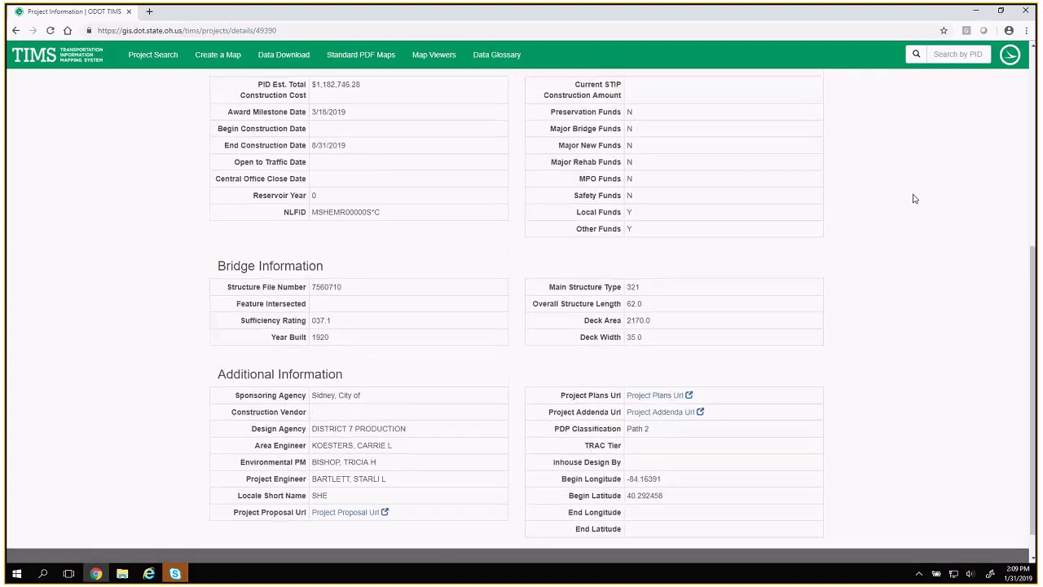
{"action": "scroll", "coordinate": [914, 199], "scroll_direction": "up", "scroll_amount": 5}
{"action": "scroll", "coordinate": [913, 199], "scroll_direction": "up", "scroll_amount": 2}
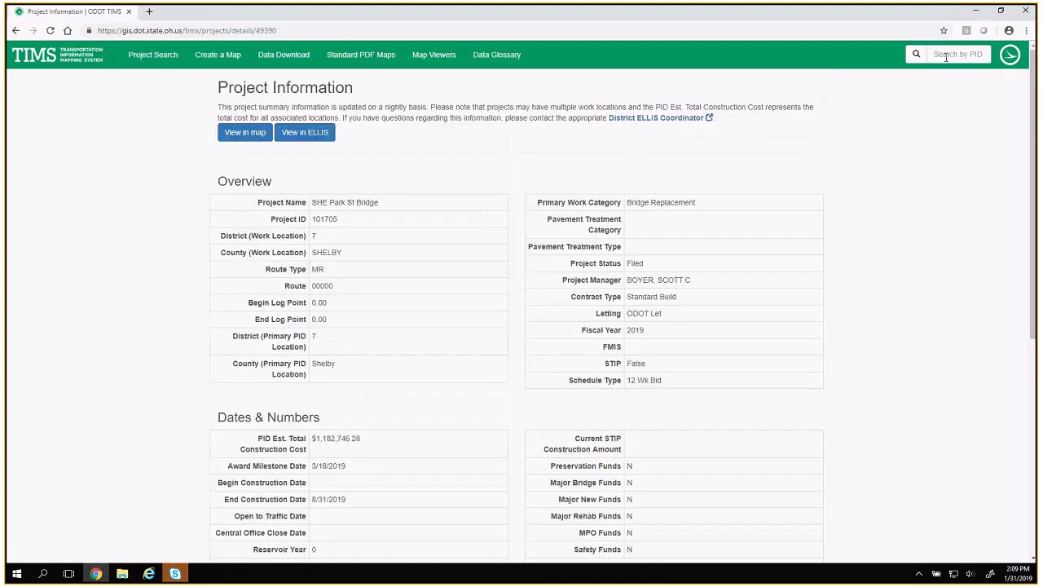
- Enter PID 88613 in the Search by PID box
{"action": "left_click", "coordinate": [946, 57]}
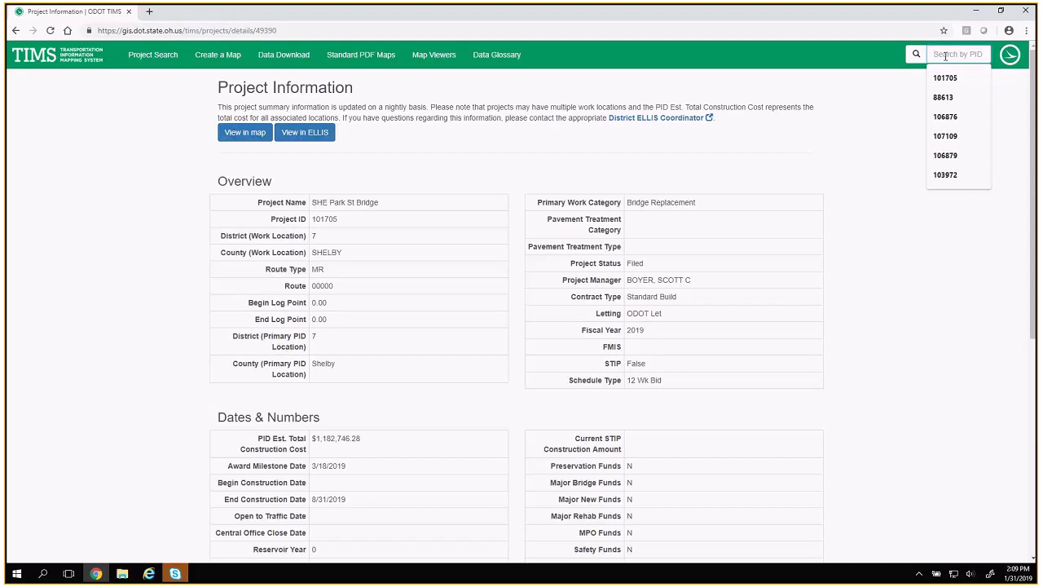
{"action": "type", "text": "88"}
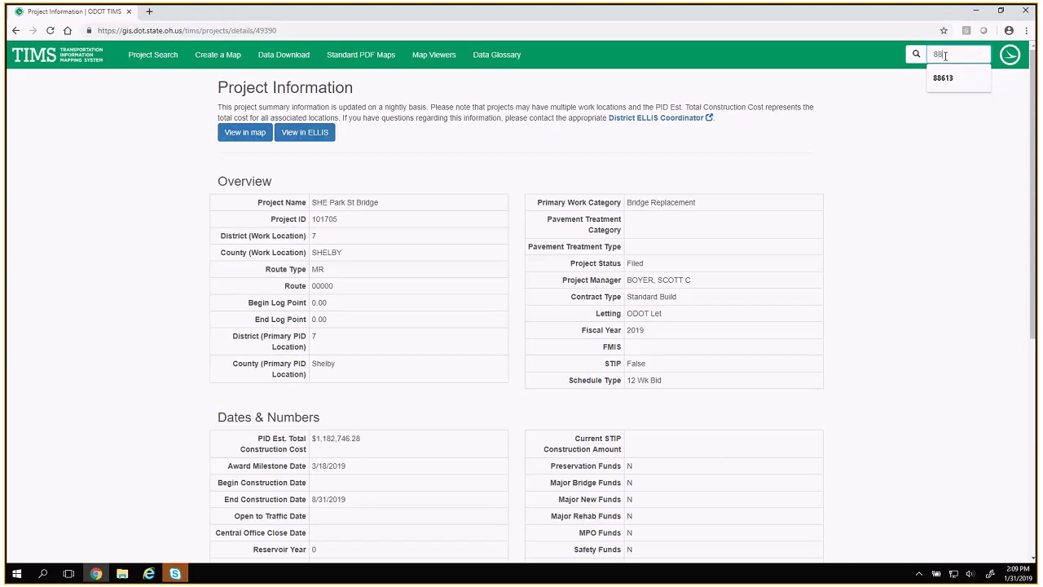
{"action": "type", "text": "613"}
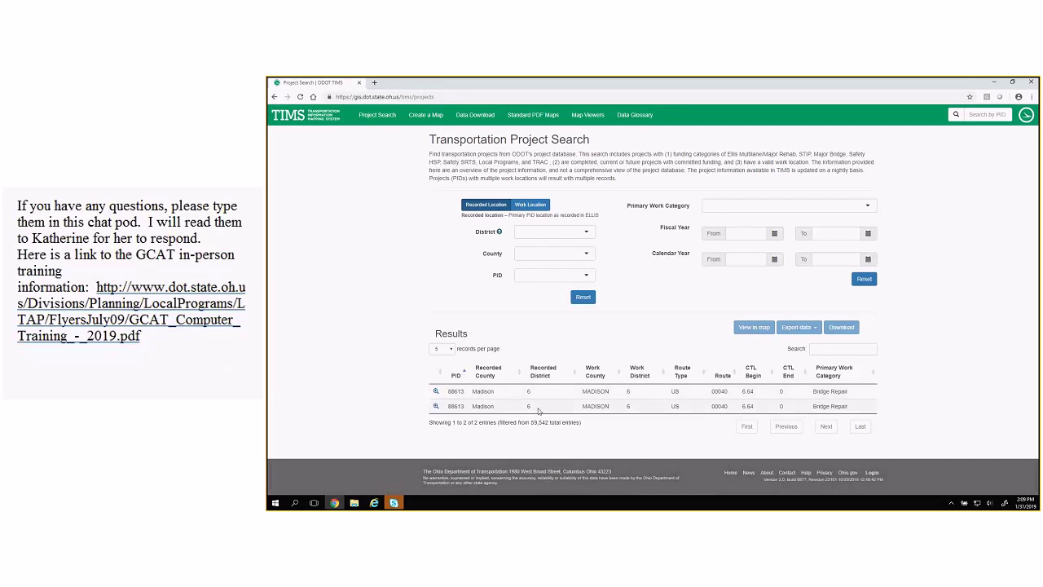
- View the details of project 88613 (MAD US 40 6.640), then return to the TIMS home page
{"action": "left_click", "coordinate": [436, 392]}
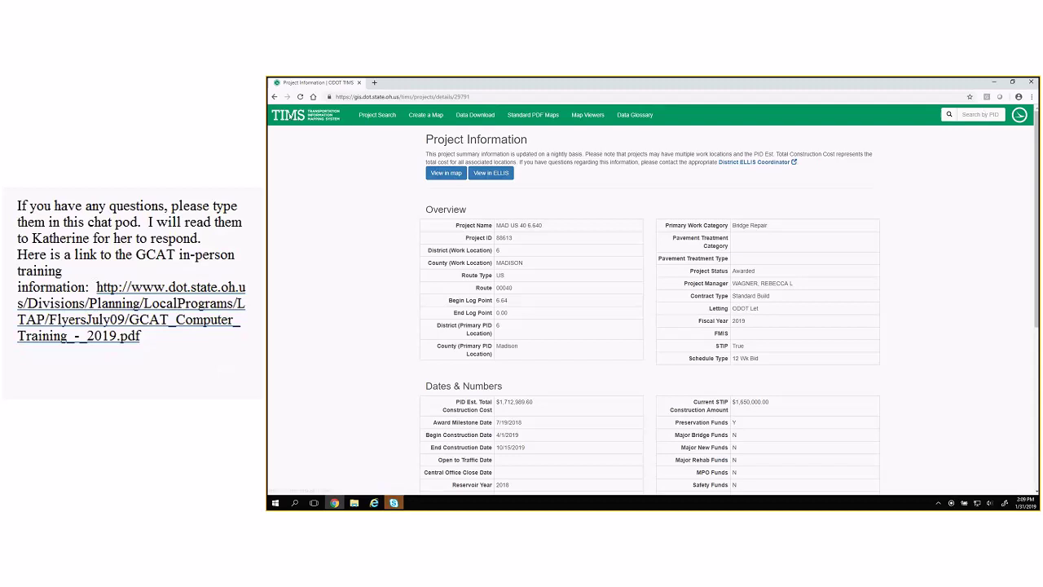
{"action": "left_click", "coordinate": [290, 116]}
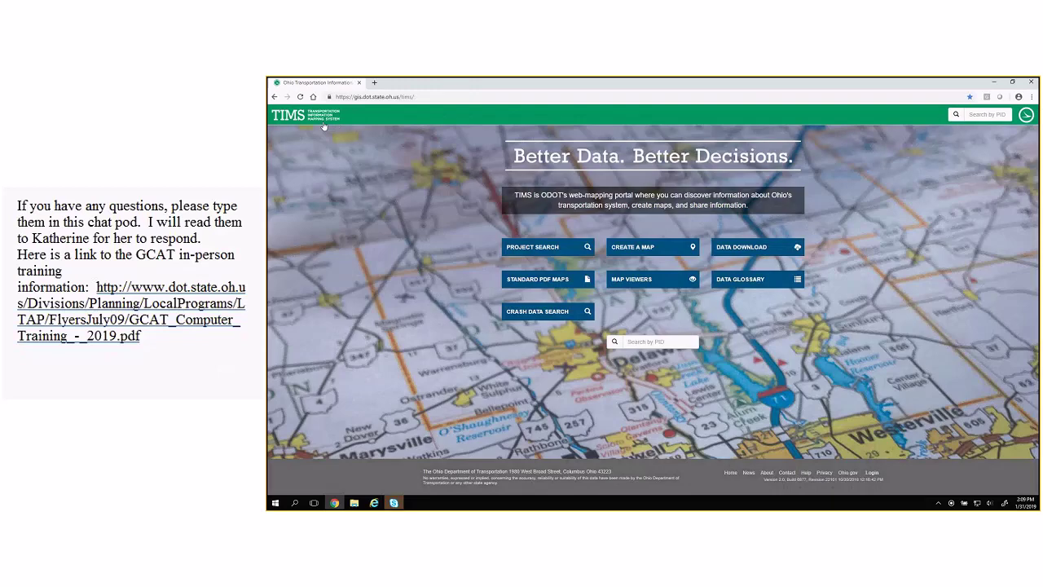
- Open Transportation Project Search from the TIMS home page to list all 59,542 projects
{"action": "left_click", "coordinate": [538, 246]}
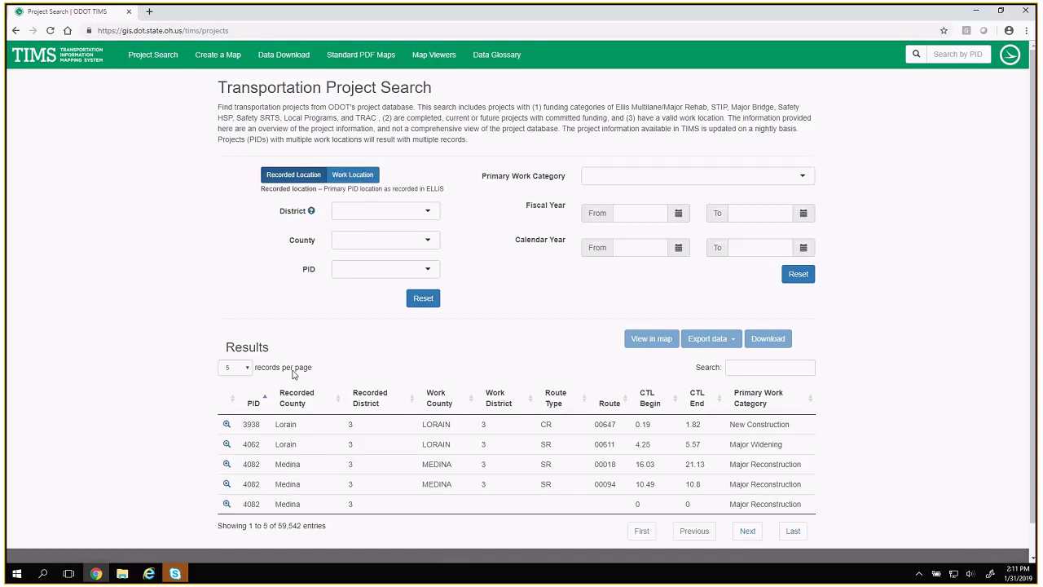
- Show 25 records per page, go back to 5, then sort by Recorded County, then Primary Work Category
{"action": "left_click", "coordinate": [248, 368]}
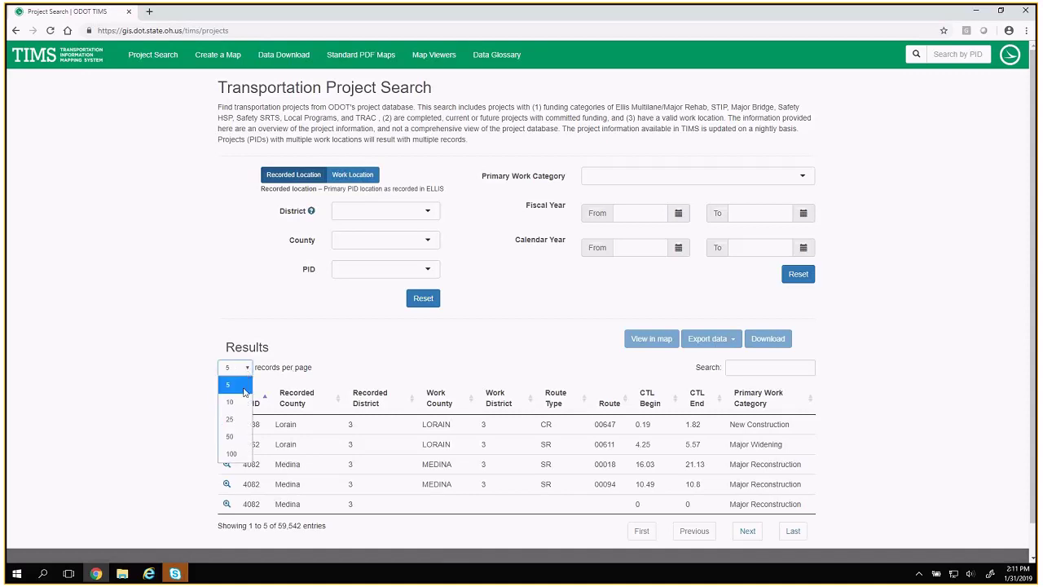
{"action": "left_click", "coordinate": [237, 420]}
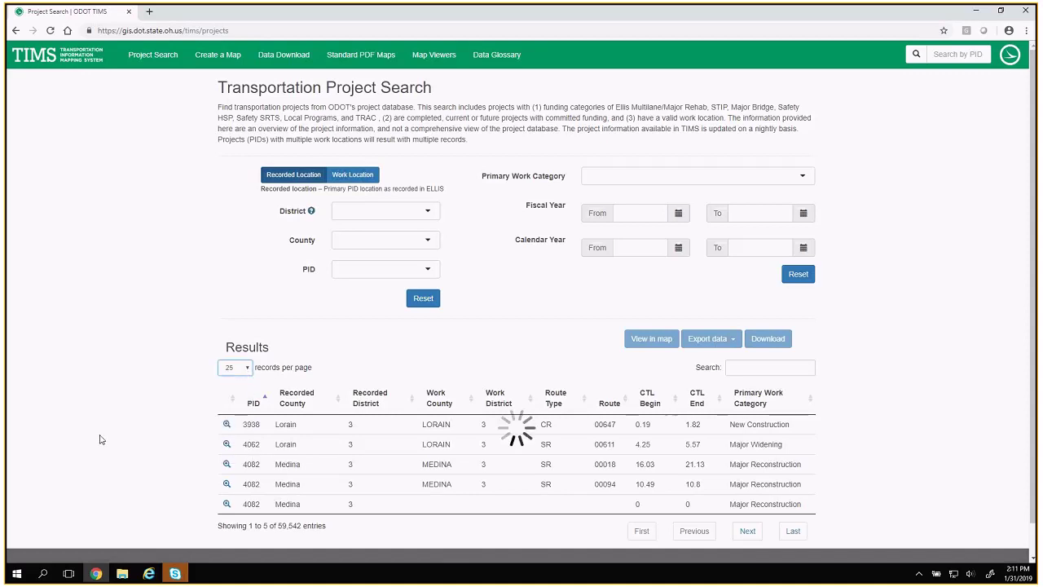
{"action": "scroll", "coordinate": [172, 418], "scroll_direction": "down", "scroll_amount": 3}
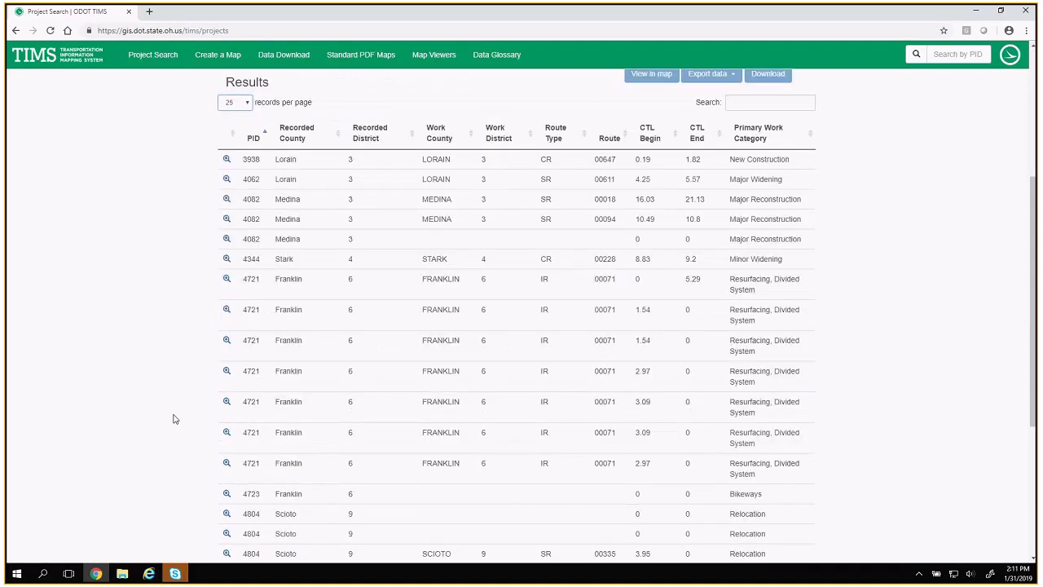
{"action": "scroll", "coordinate": [172, 419], "scroll_direction": "down", "scroll_amount": 3}
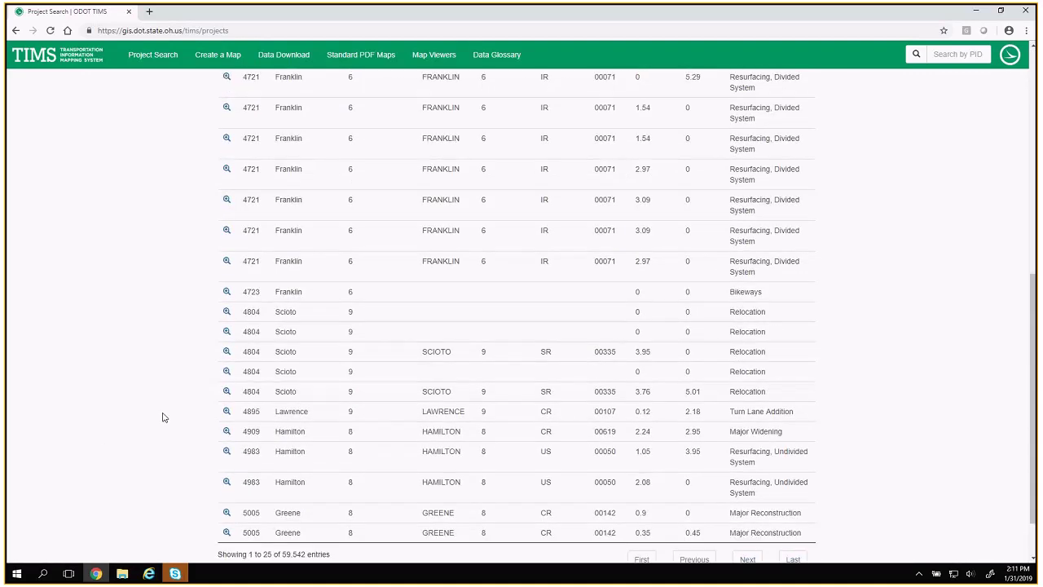
{"action": "scroll", "coordinate": [163, 417], "scroll_direction": "up", "scroll_amount": 5}
{"action": "left_click", "coordinate": [234, 323]}
{"action": "left_click", "coordinate": [229, 339]}
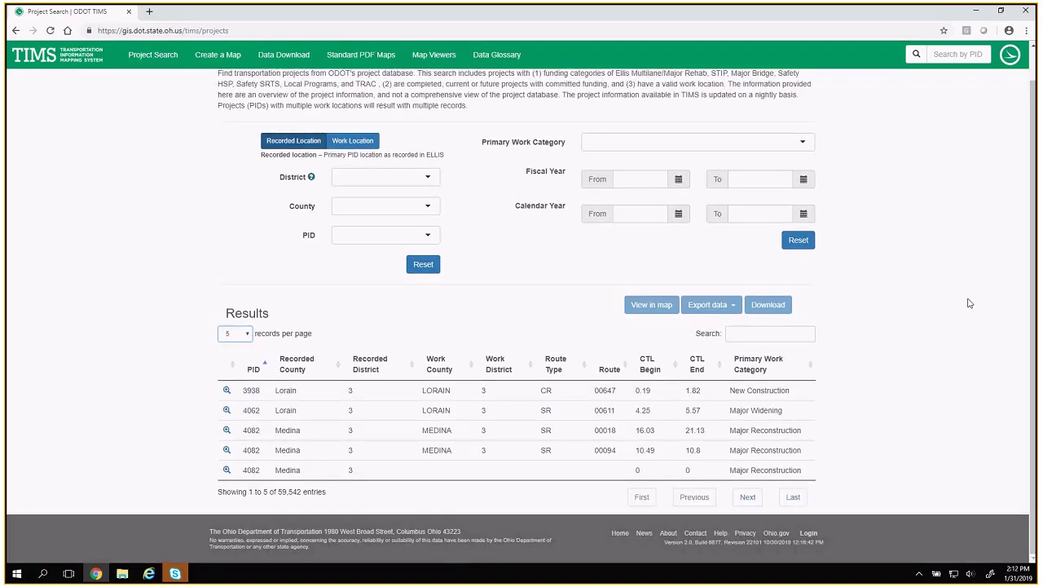
{"action": "left_click", "coordinate": [300, 364]}
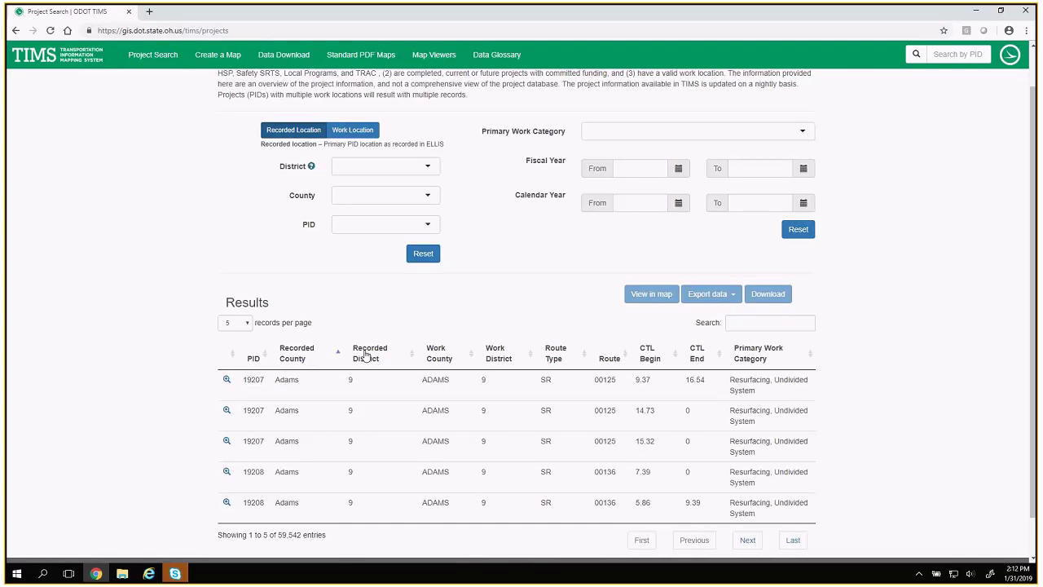
{"action": "left_click", "coordinate": [763, 353]}
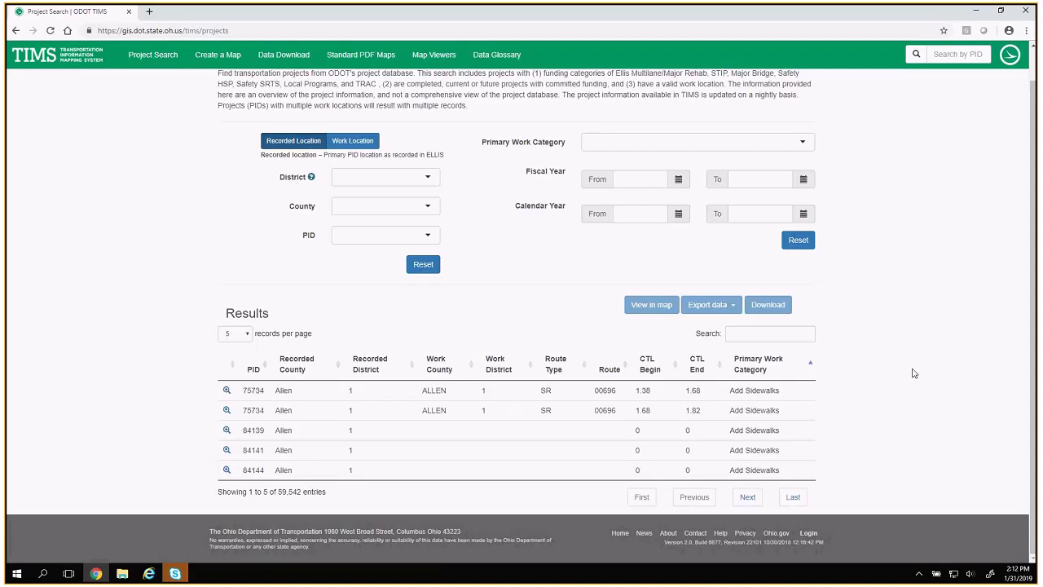
- Open project 75734's details and launch its Project Plans Url, listing 38 DigitalPaper plan documents
{"action": "left_click", "coordinate": [227, 392]}
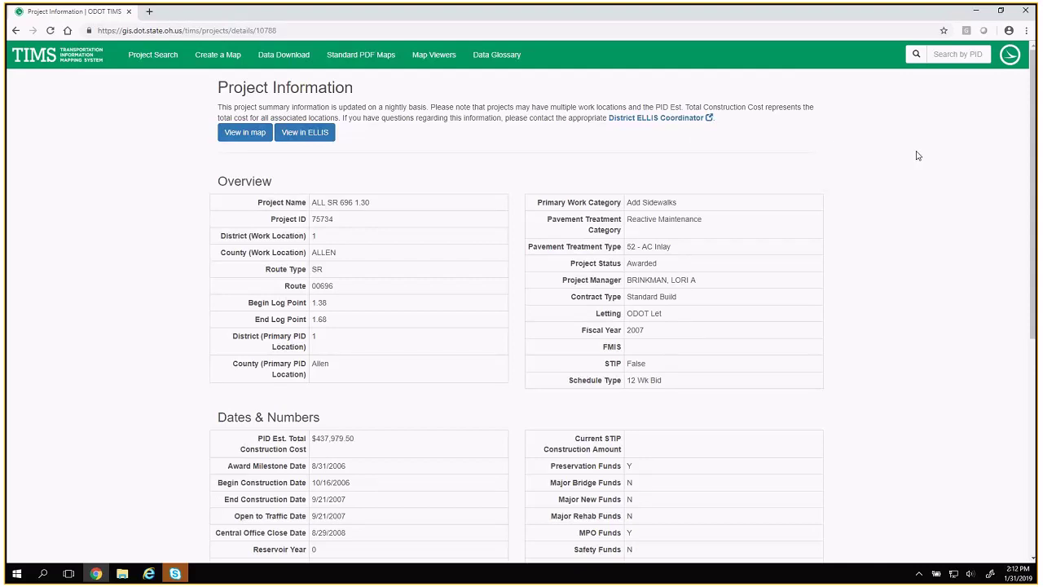
{"action": "scroll", "coordinate": [917, 155], "scroll_direction": "down", "scroll_amount": 1}
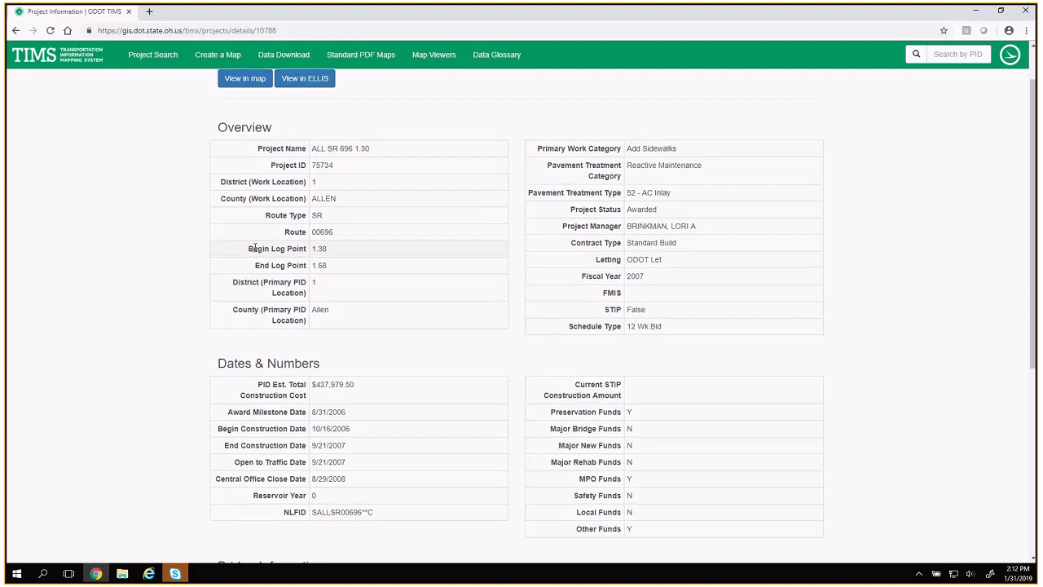
{"action": "scroll", "coordinate": [874, 241], "scroll_direction": "down", "scroll_amount": 3}
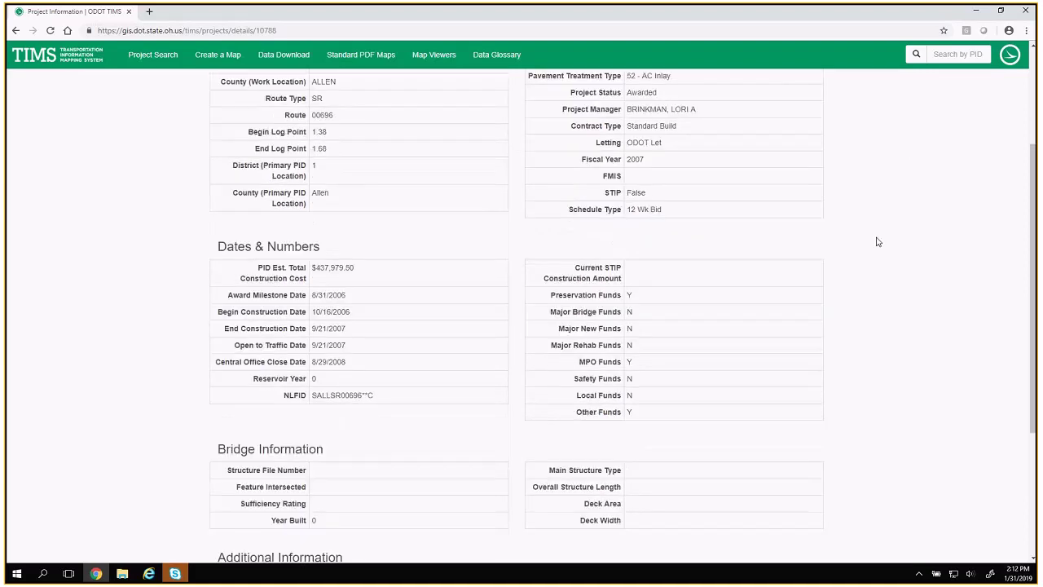
{"action": "scroll", "coordinate": [877, 242], "scroll_direction": "down", "scroll_amount": 3}
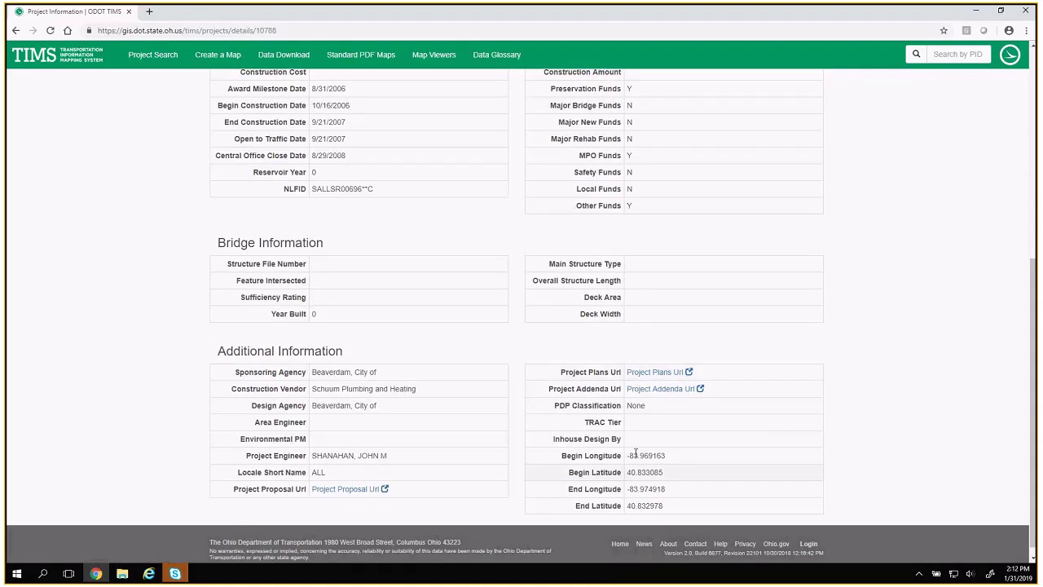
{"action": "left_click", "coordinate": [649, 374]}
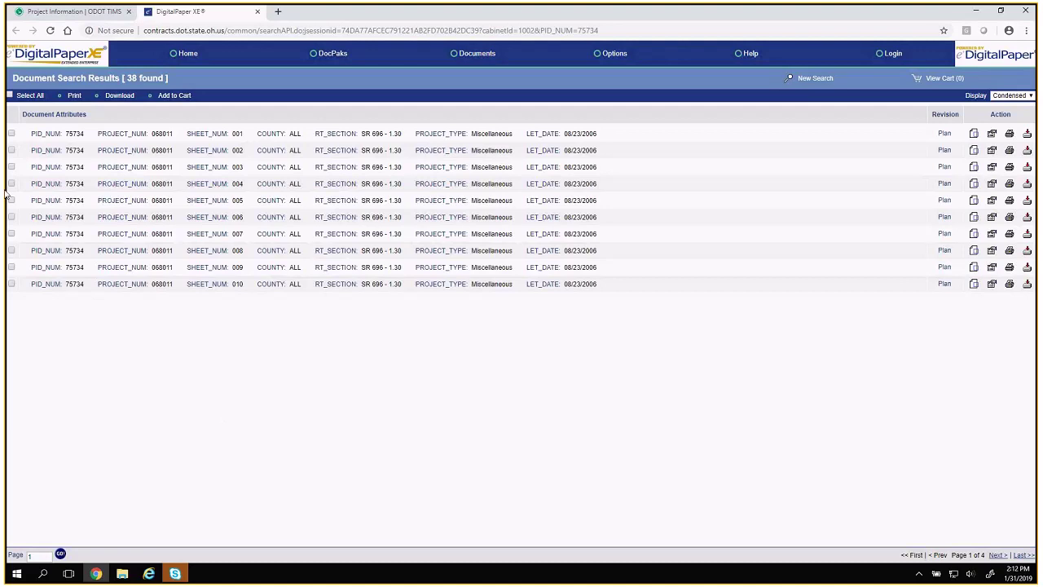
- View plan sheet 001 and the next typical section sheet, then close the DigitalPaper tab
{"action": "left_click", "coordinate": [974, 135]}
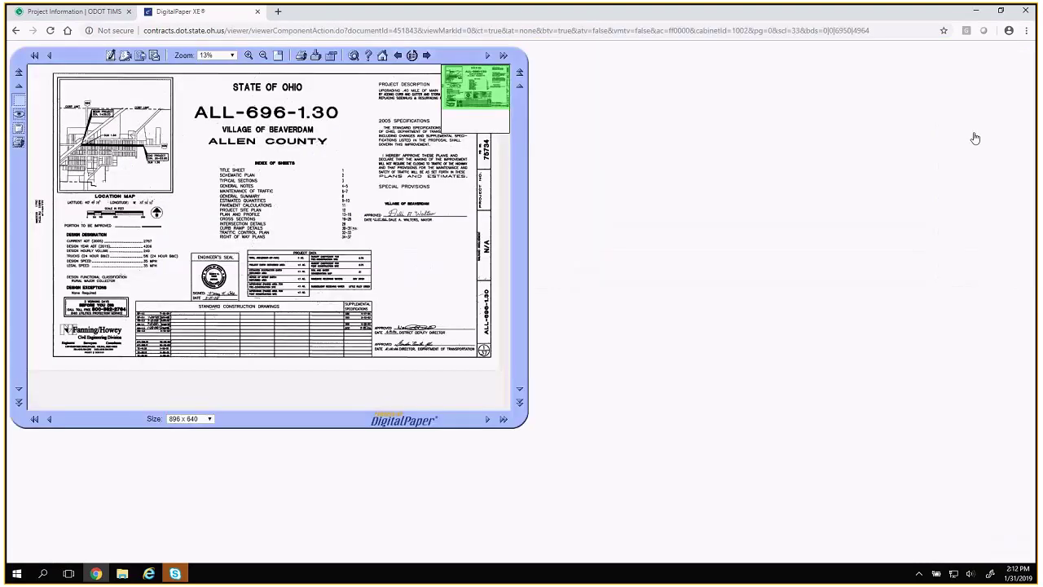
{"action": "left_click", "coordinate": [426, 56]}
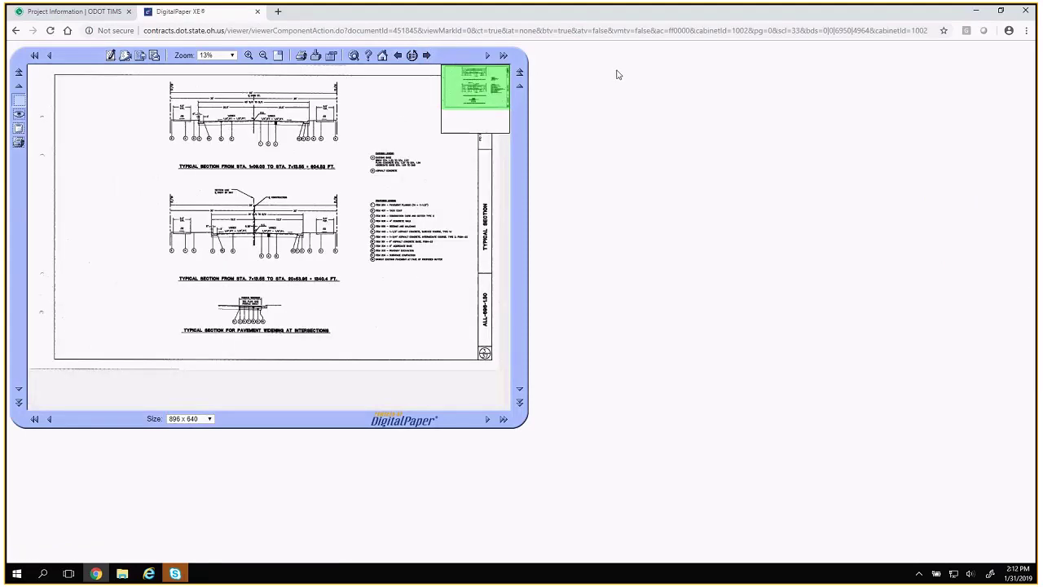
{"action": "left_click", "coordinate": [257, 12]}
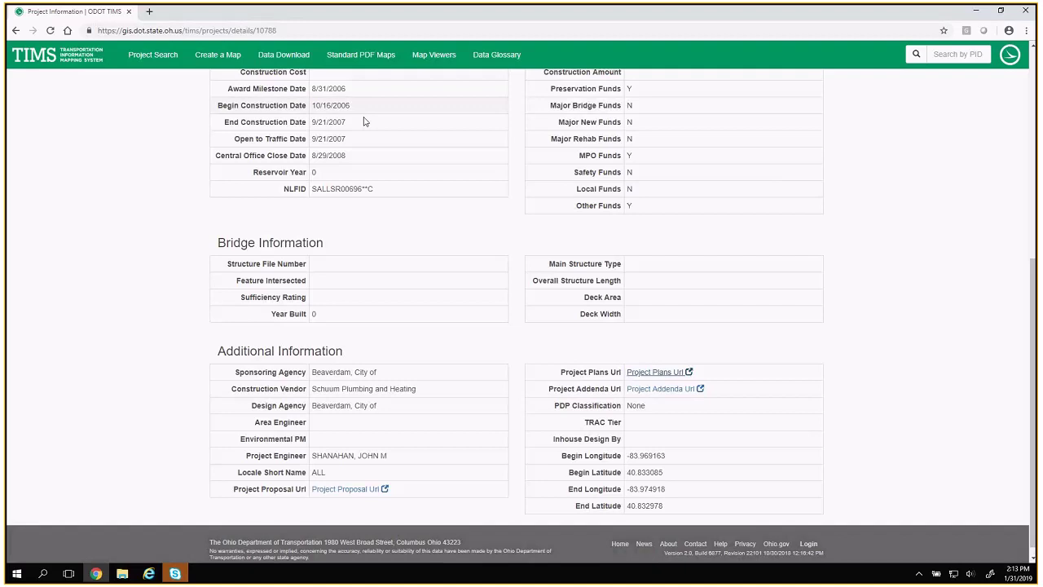
{"action": "scroll", "coordinate": [271, 184], "scroll_direction": "up", "scroll_amount": 4}
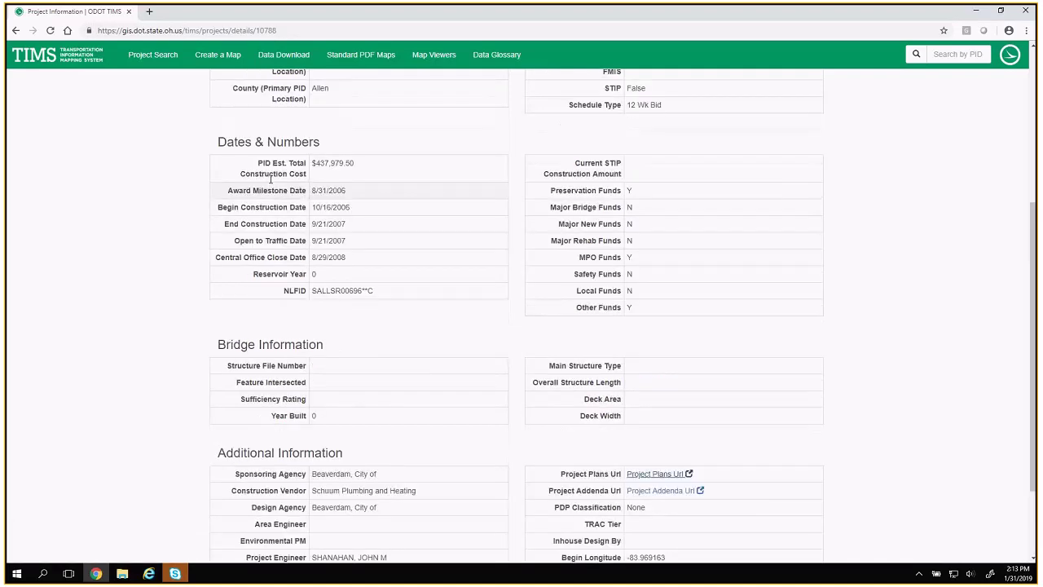
{"action": "scroll", "coordinate": [272, 184], "scroll_direction": "up", "scroll_amount": 1}
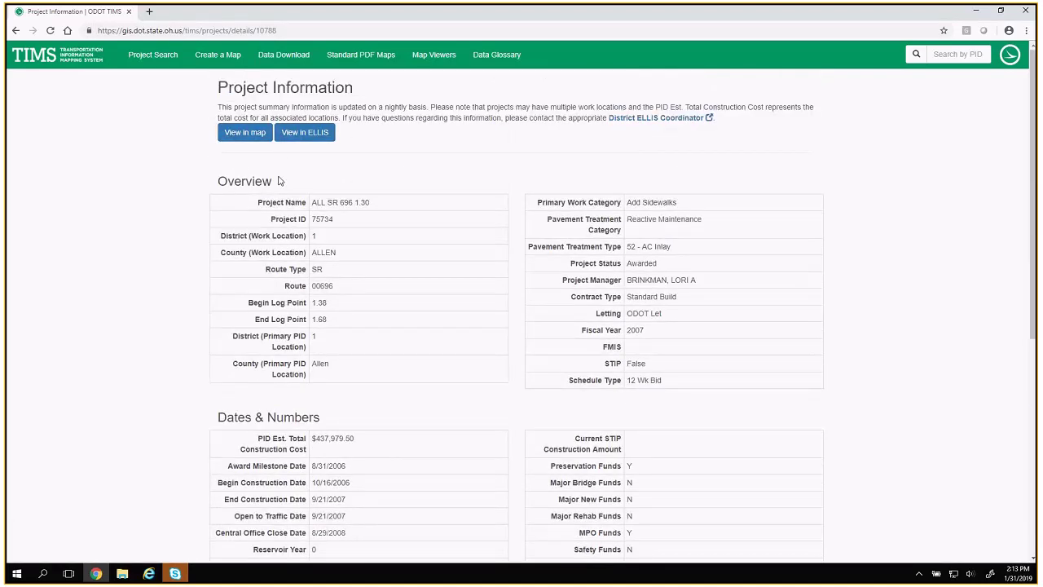
{"action": "left_click", "coordinate": [308, 133]}
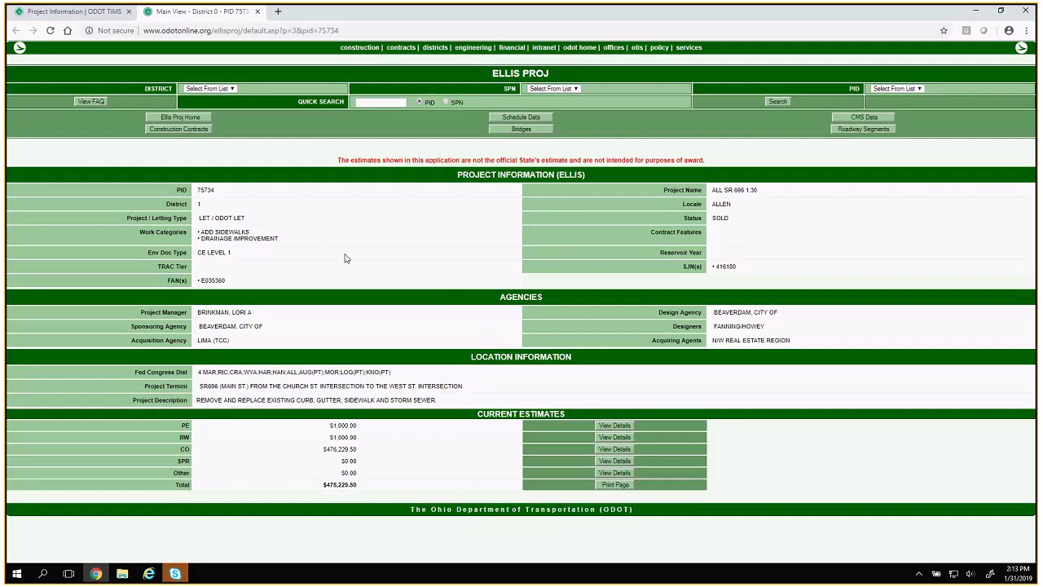
{"action": "left_click", "coordinate": [256, 12]}
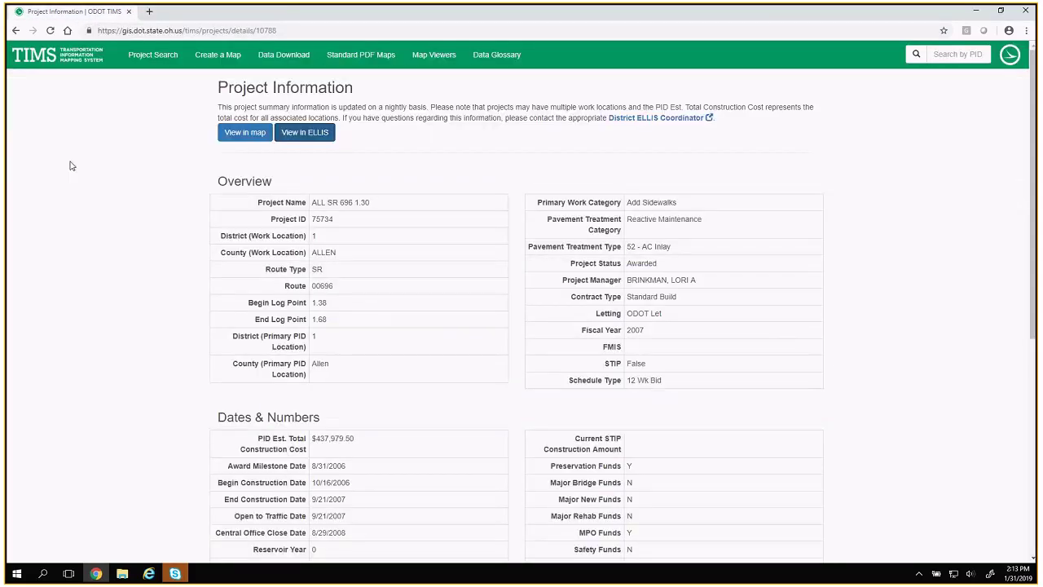
- Show project 75734's line along Main St on the map, then go back to Project Search
{"action": "left_click", "coordinate": [256, 138]}
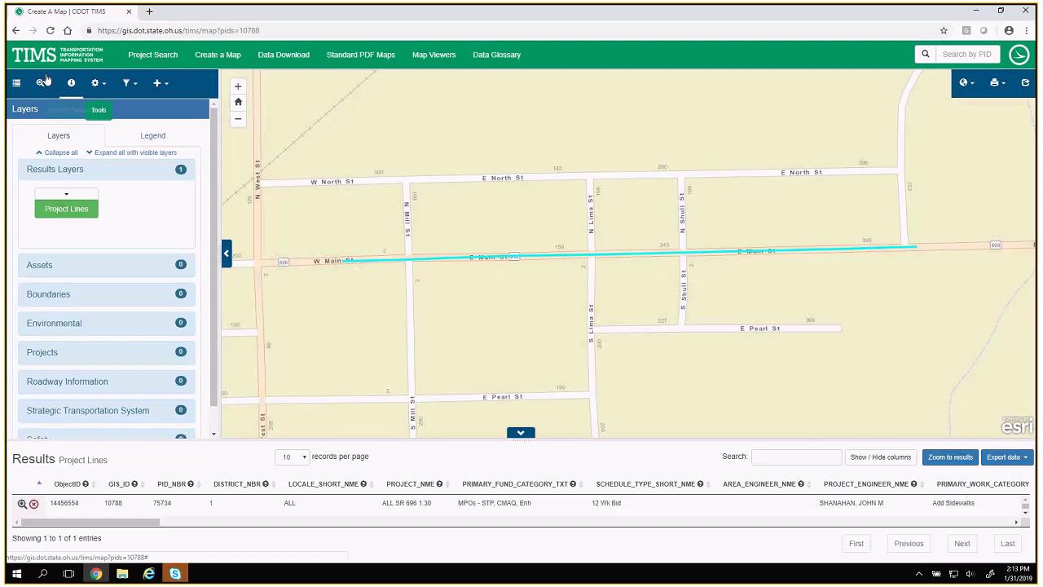
{"action": "left_click", "coordinate": [16, 31]}
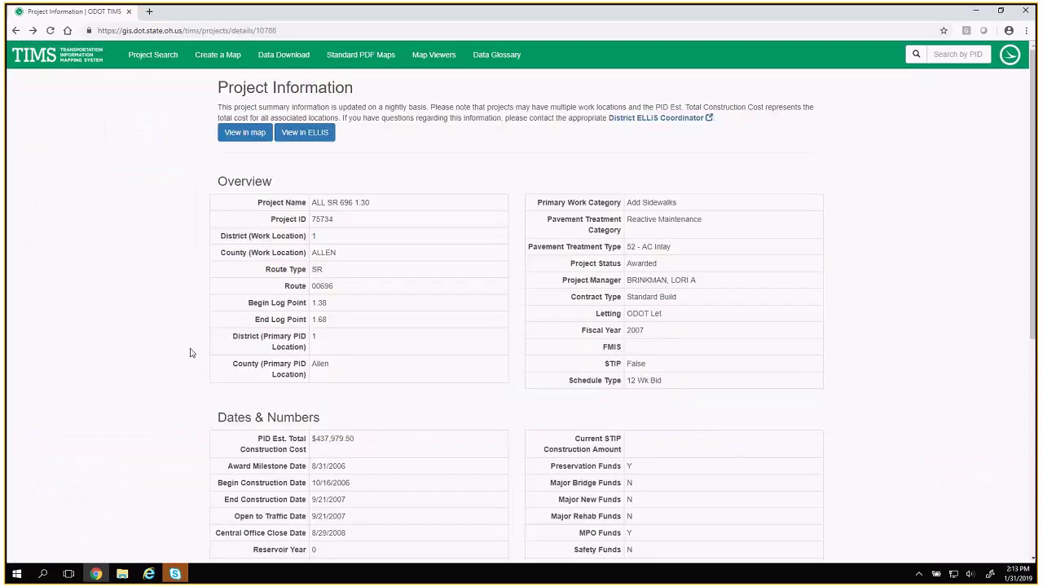
{"action": "left_click", "coordinate": [17, 31]}
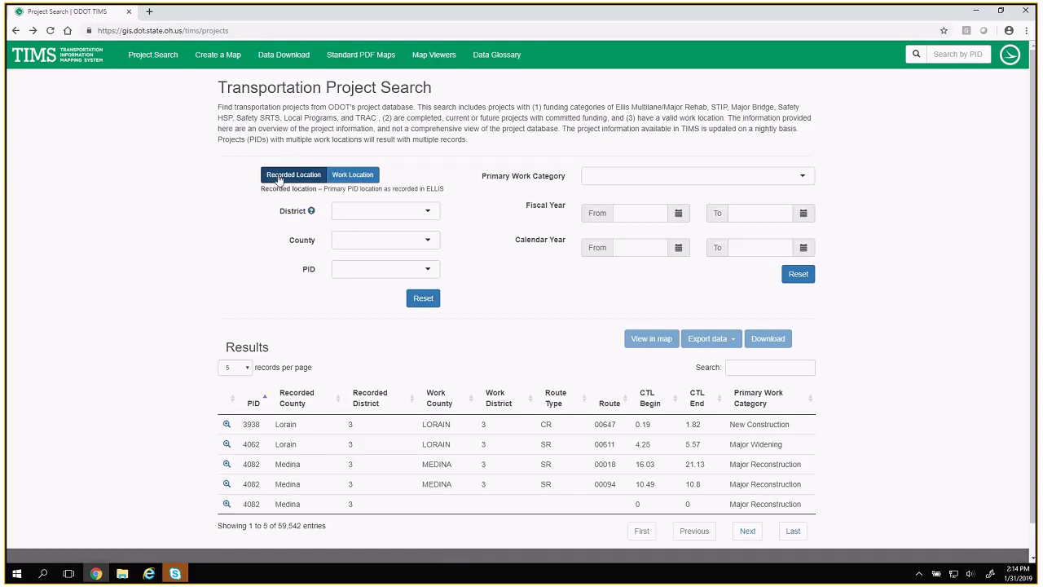
- Filter the project search to District 02 and Lucas County
{"action": "mouse_move", "coordinate": [309, 213]}
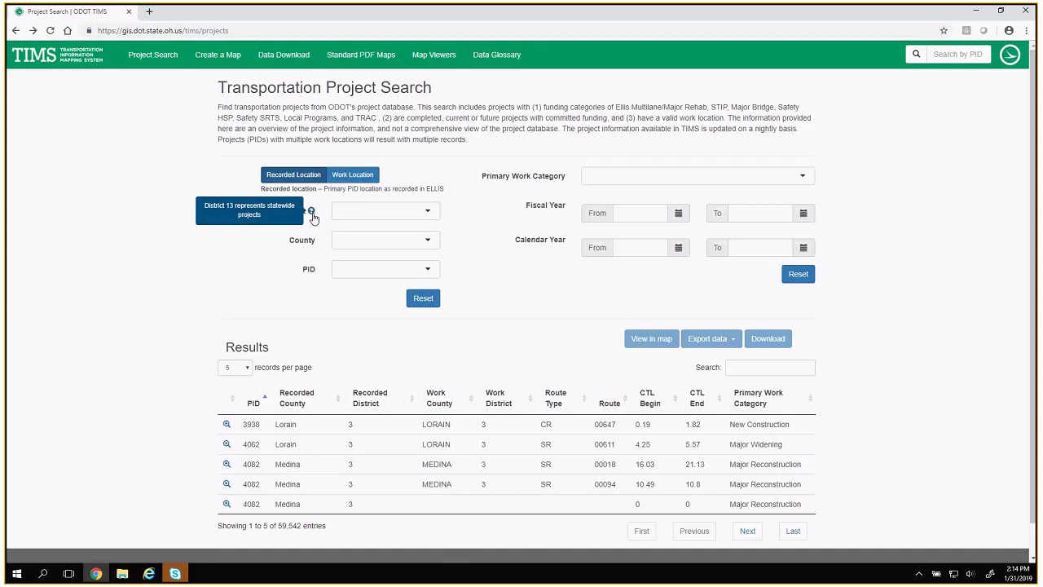
{"action": "left_click", "coordinate": [373, 212]}
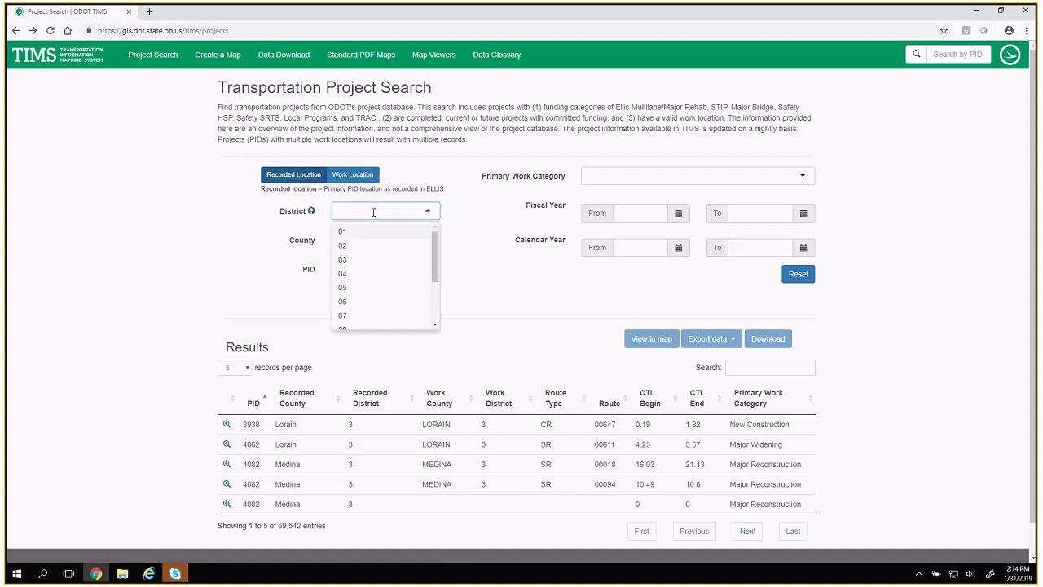
{"action": "scroll", "coordinate": [402, 267], "scroll_direction": "down", "scroll_amount": 2}
{"action": "scroll", "coordinate": [402, 267], "scroll_direction": "down", "scroll_amount": 1}
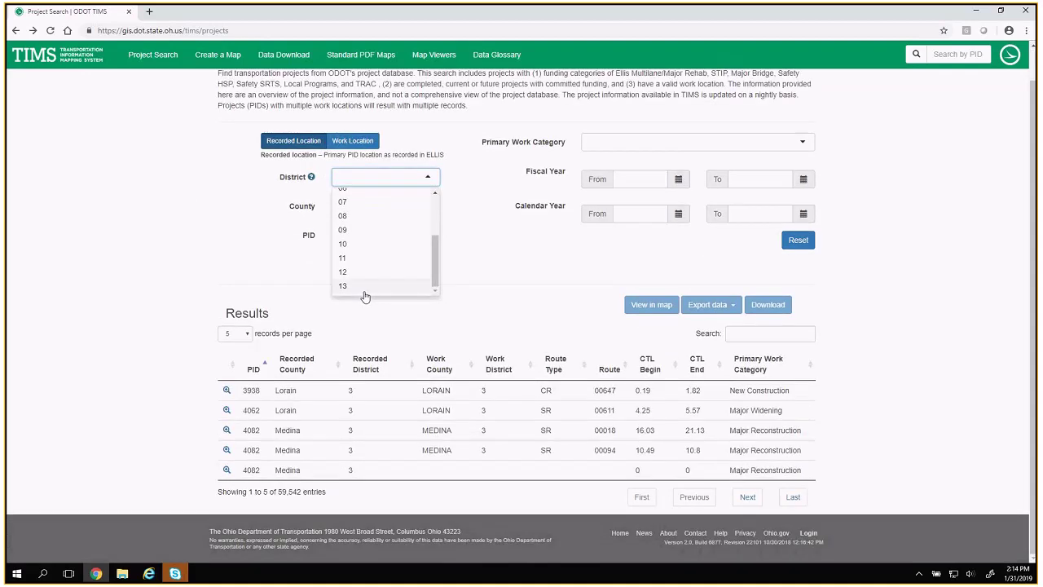
{"action": "left_click", "coordinate": [365, 286]}
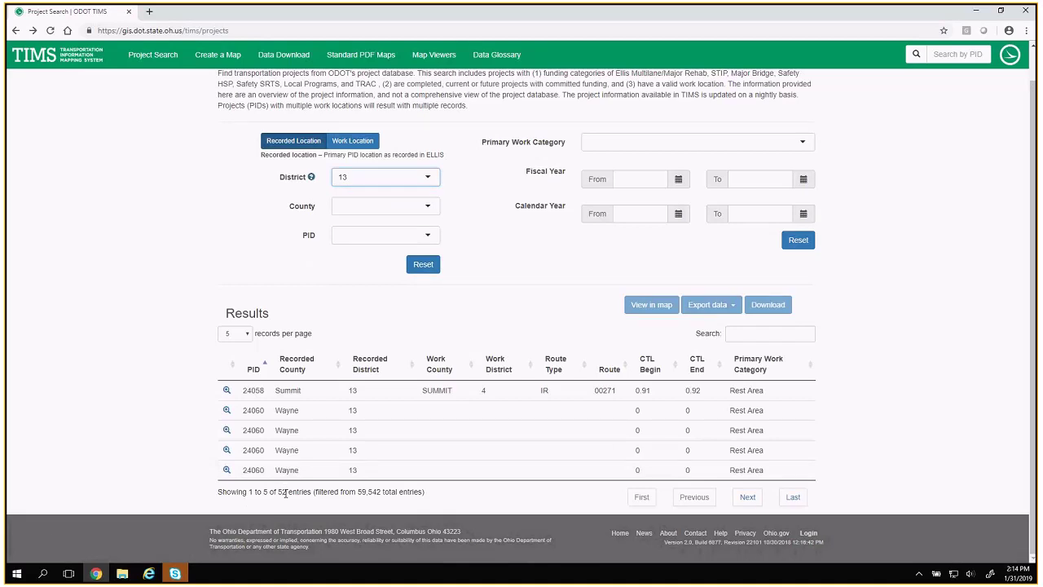
{"action": "left_click", "coordinate": [399, 178]}
{"action": "scroll", "coordinate": [391, 225], "scroll_direction": "up", "scroll_amount": 1}
{"action": "scroll", "coordinate": [389, 228], "scroll_direction": "up", "scroll_amount": 2}
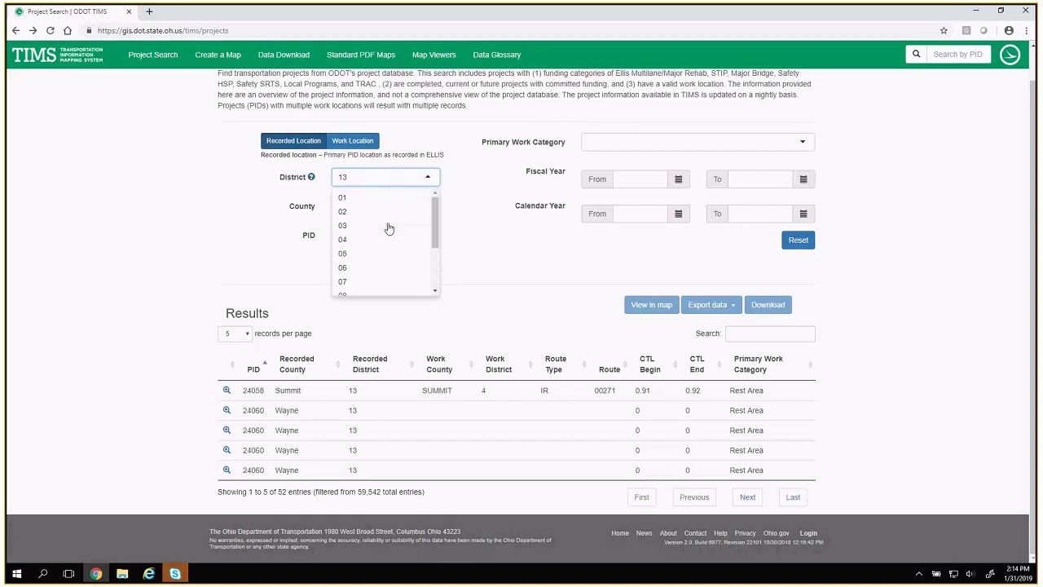
{"action": "left_click", "coordinate": [387, 212]}
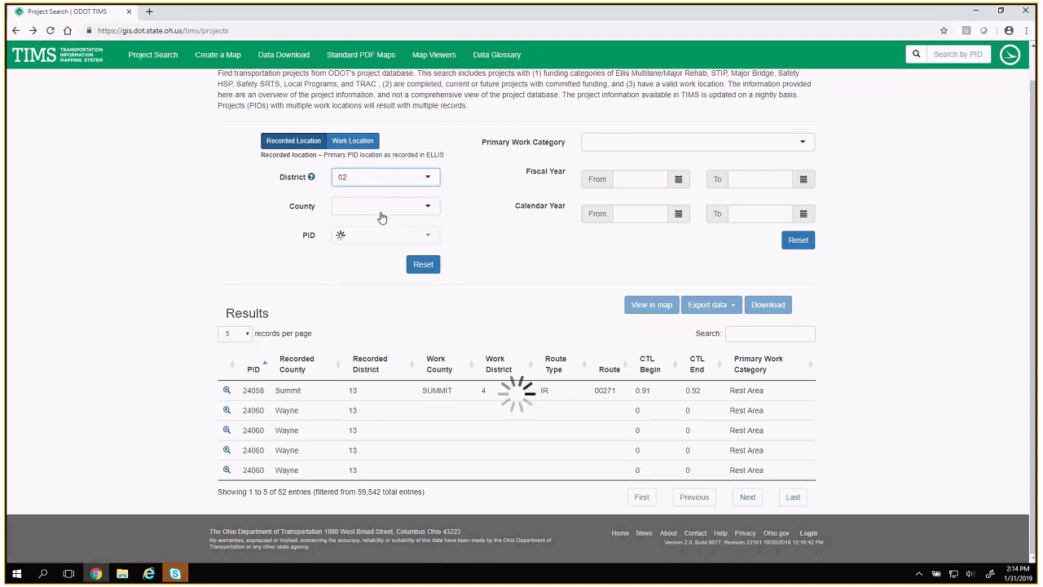
{"action": "left_click", "coordinate": [413, 207]}
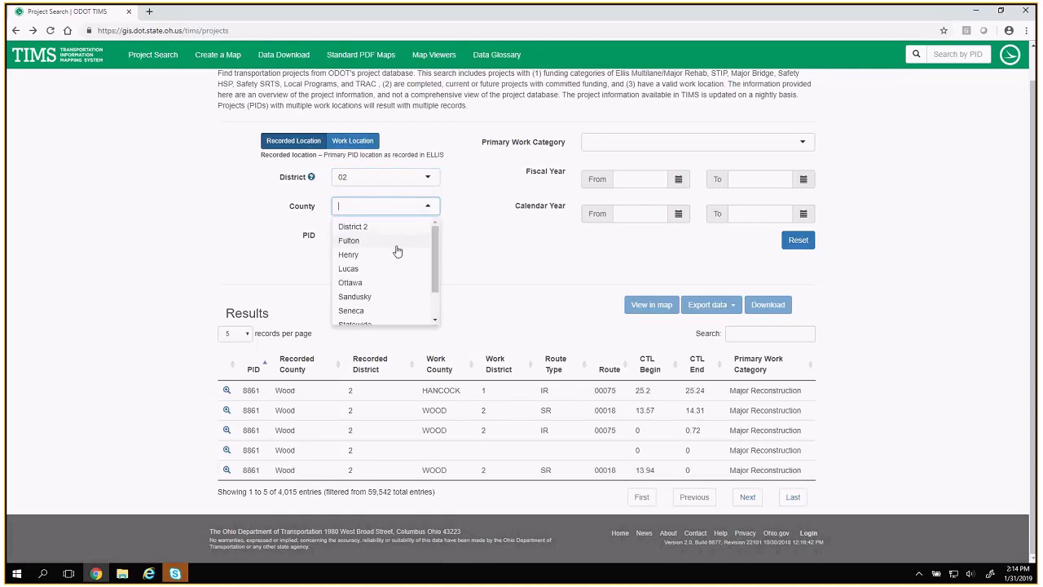
{"action": "scroll", "coordinate": [396, 251], "scroll_direction": "down", "scroll_amount": 1}
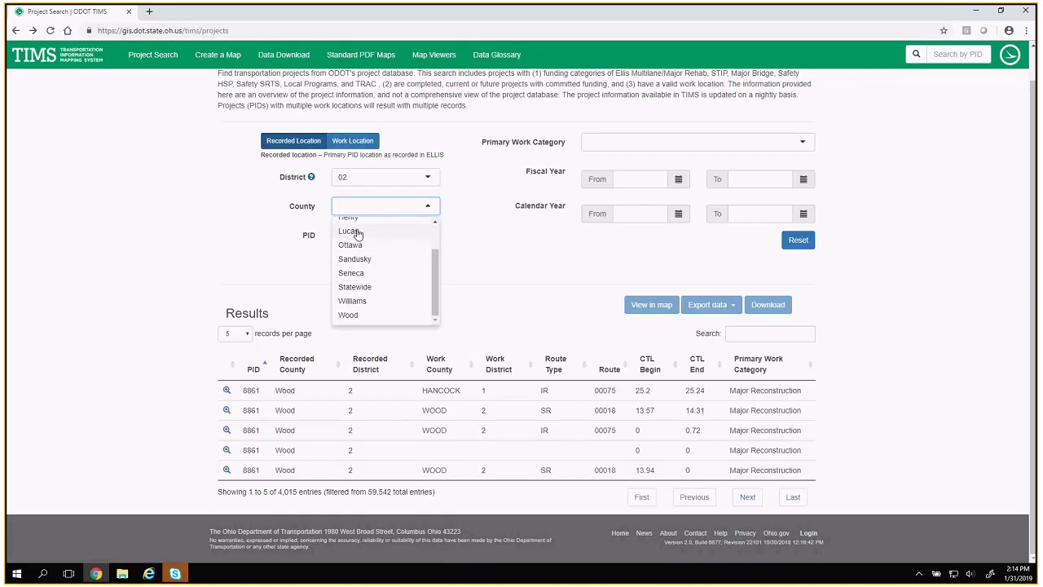
{"action": "left_click", "coordinate": [356, 232]}
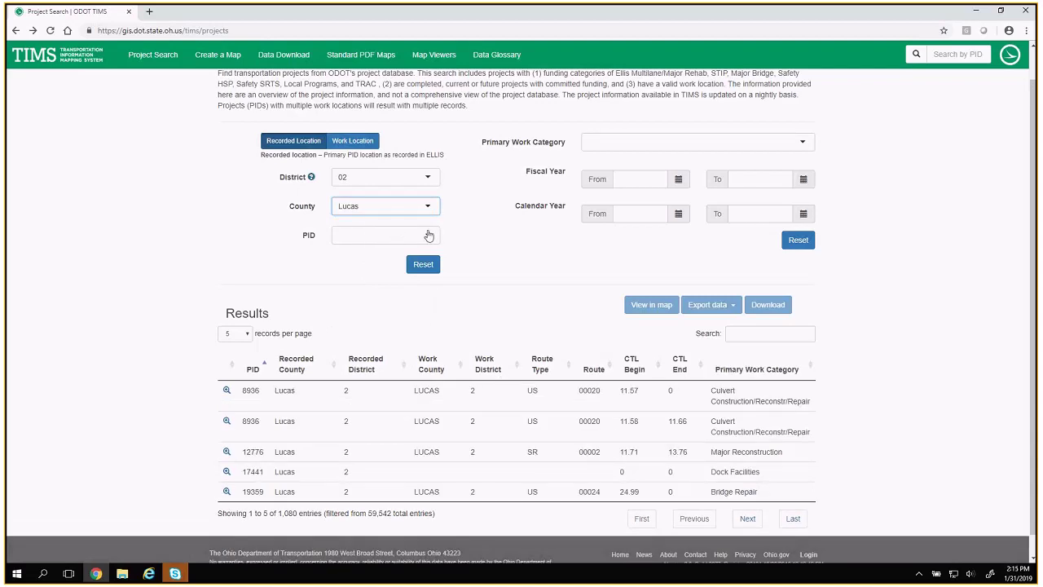
- Browse the PID list without choosing one, then sort results by PID, highest first
{"action": "left_click", "coordinate": [429, 234]}
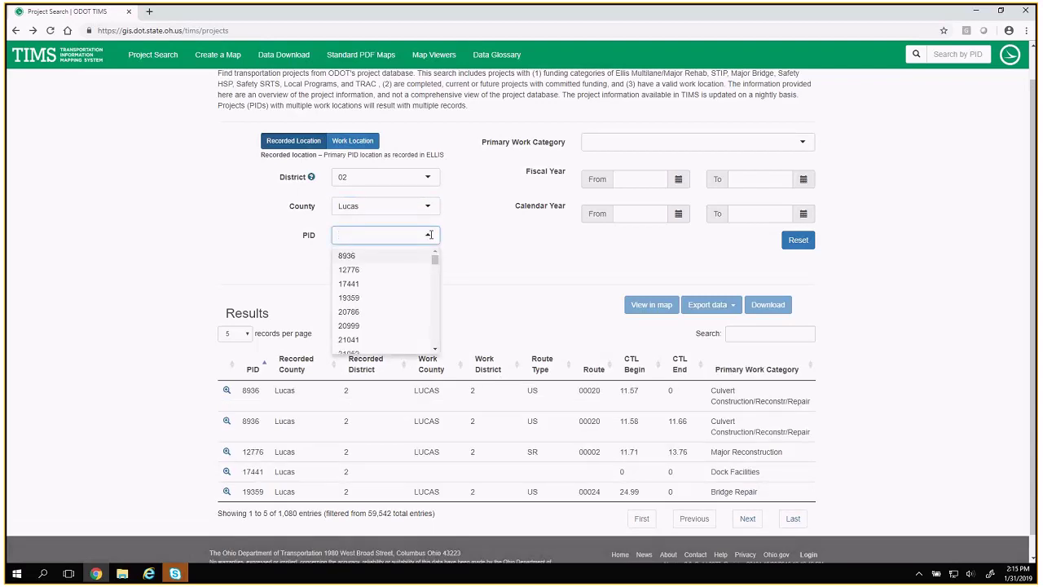
{"action": "scroll", "coordinate": [361, 317], "scroll_direction": "down", "scroll_amount": 5}
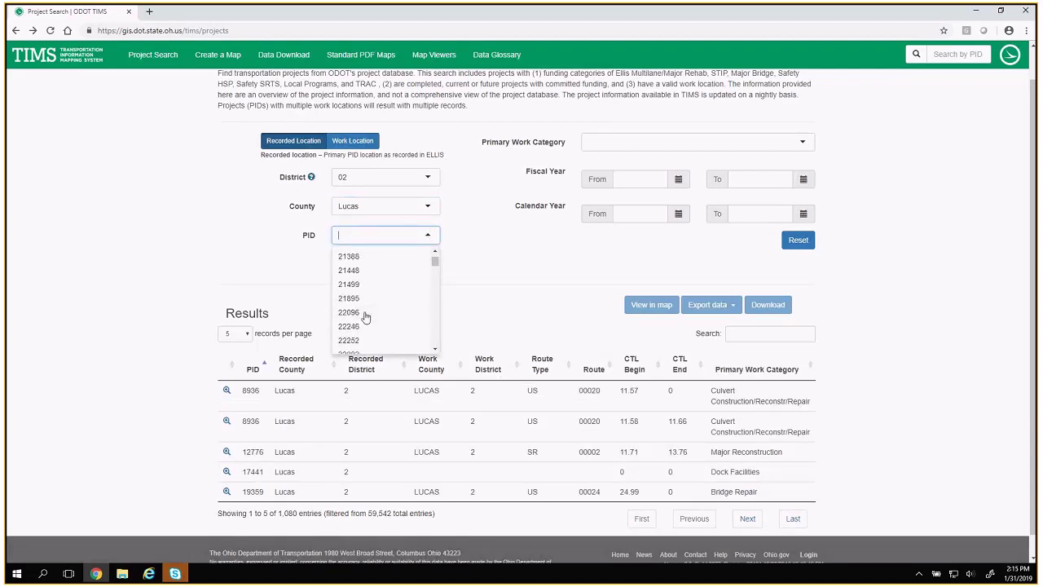
{"action": "left_click", "coordinate": [449, 249]}
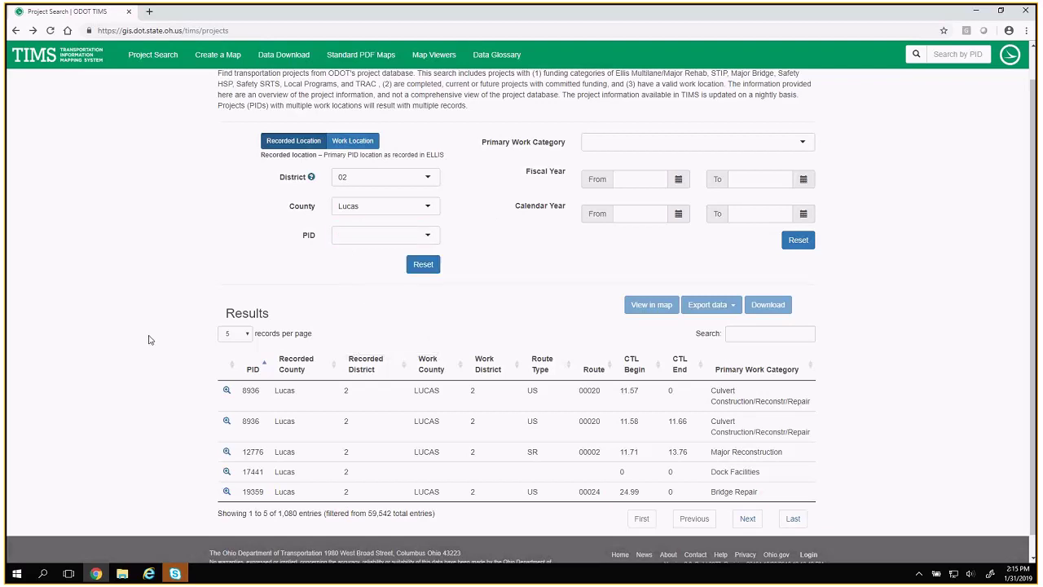
{"action": "left_click", "coordinate": [252, 371]}
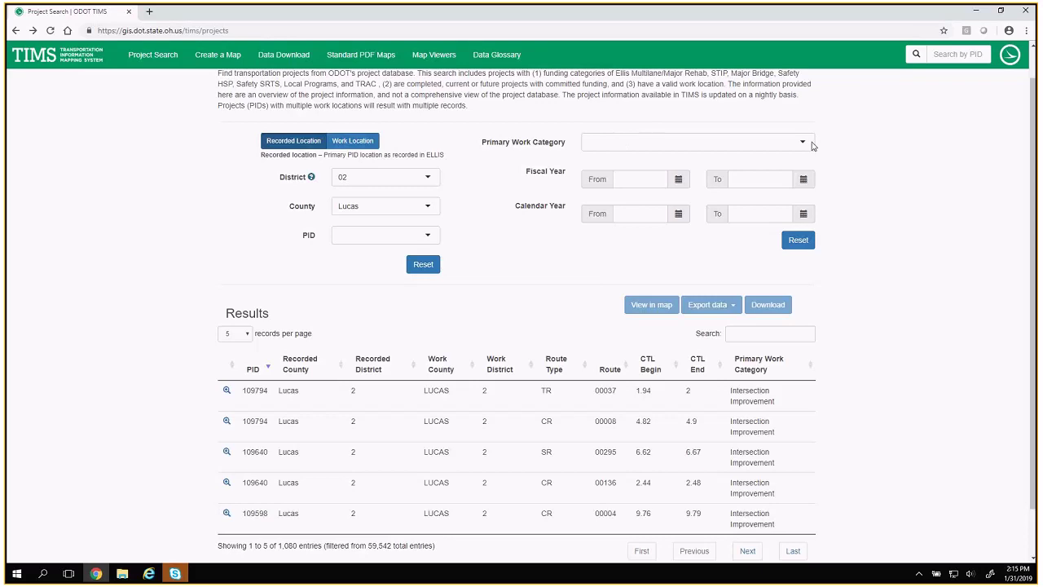
- Set the calendar year range from 2019 to 2019
{"action": "left_click", "coordinate": [638, 214]}
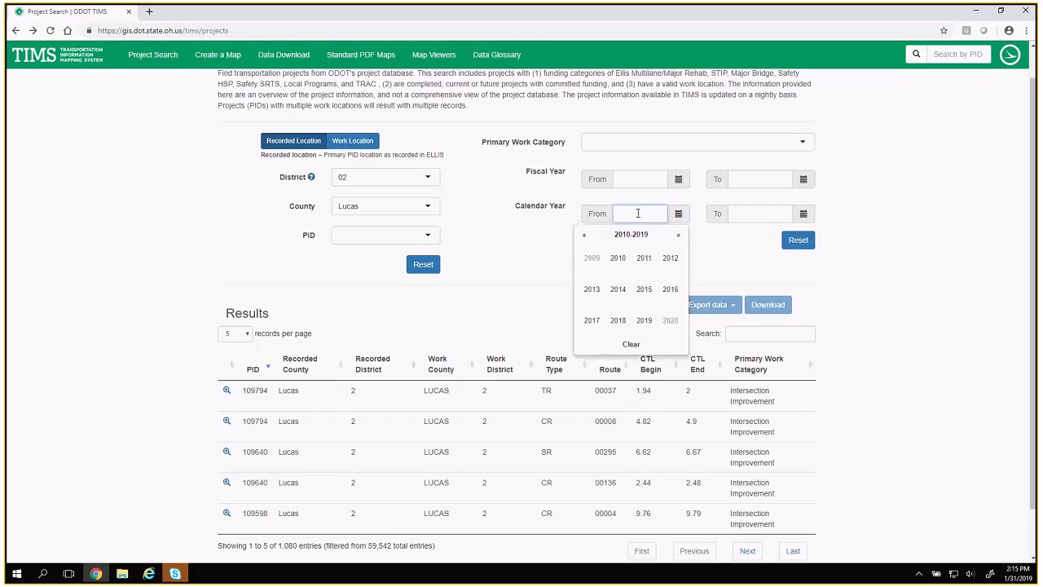
{"action": "left_click", "coordinate": [643, 320]}
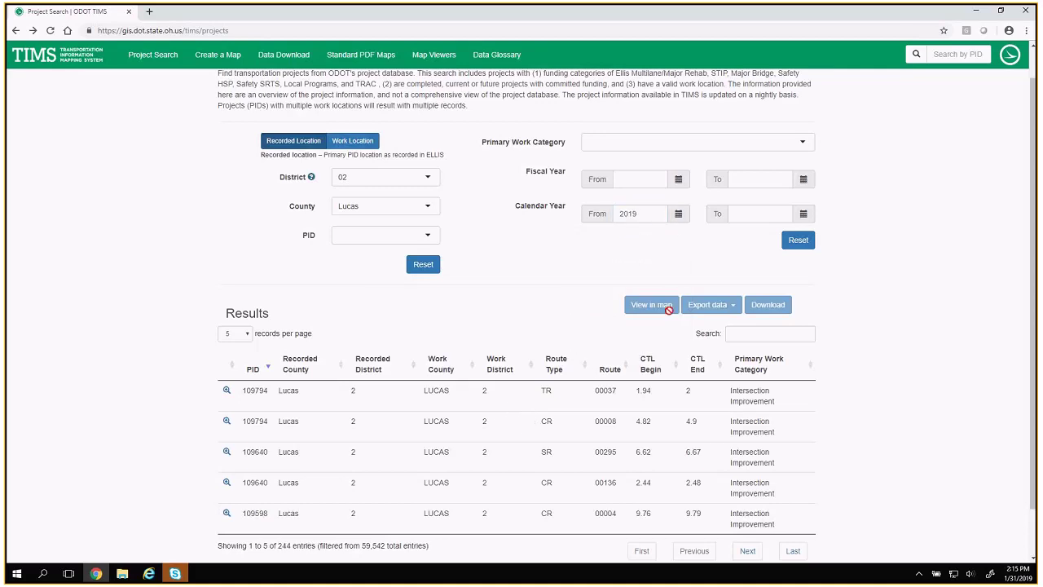
{"action": "left_click", "coordinate": [781, 214]}
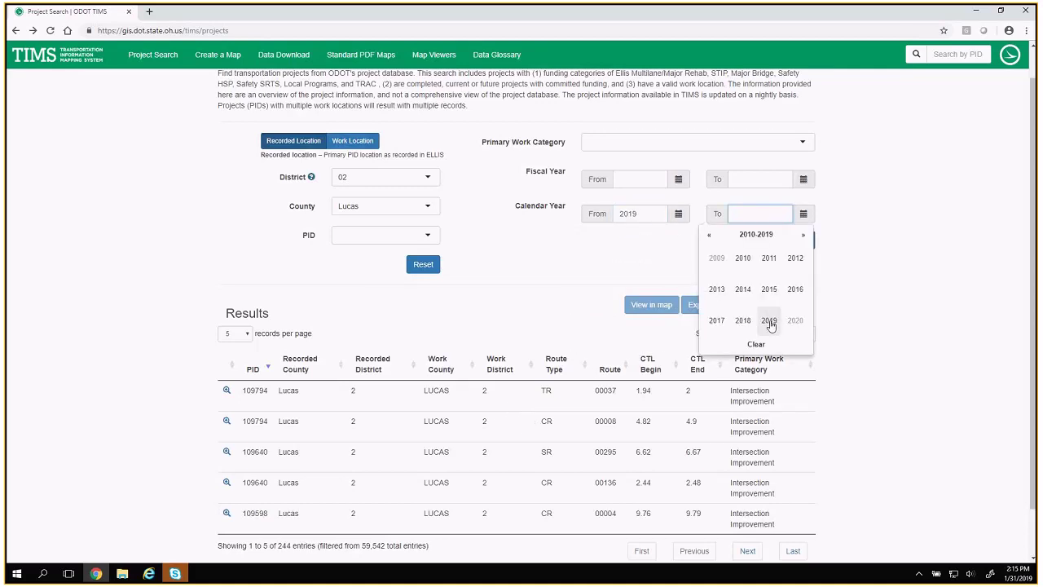
{"action": "left_click", "coordinate": [769, 320]}
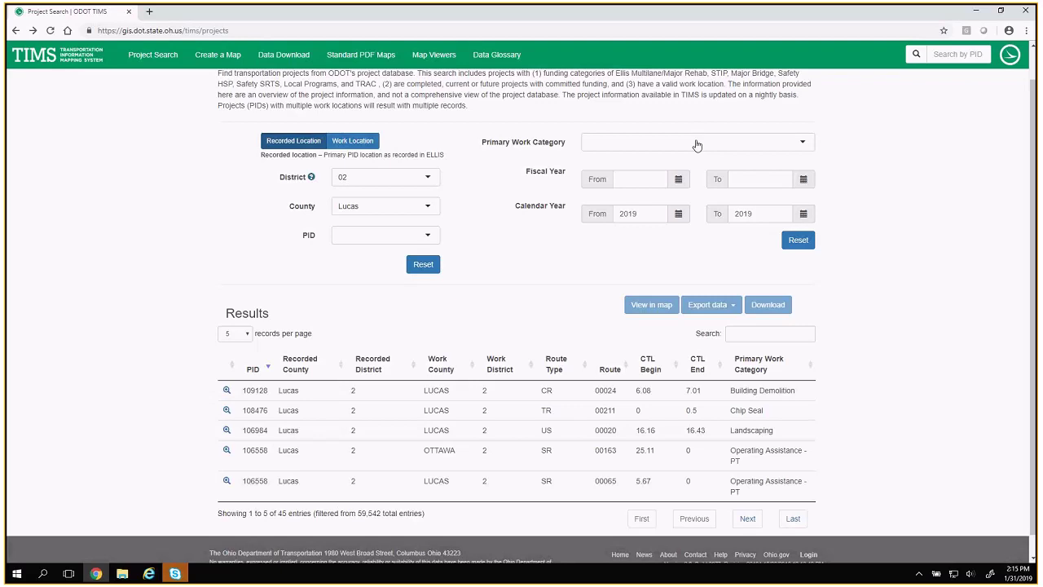
{"action": "left_click", "coordinate": [805, 142]}
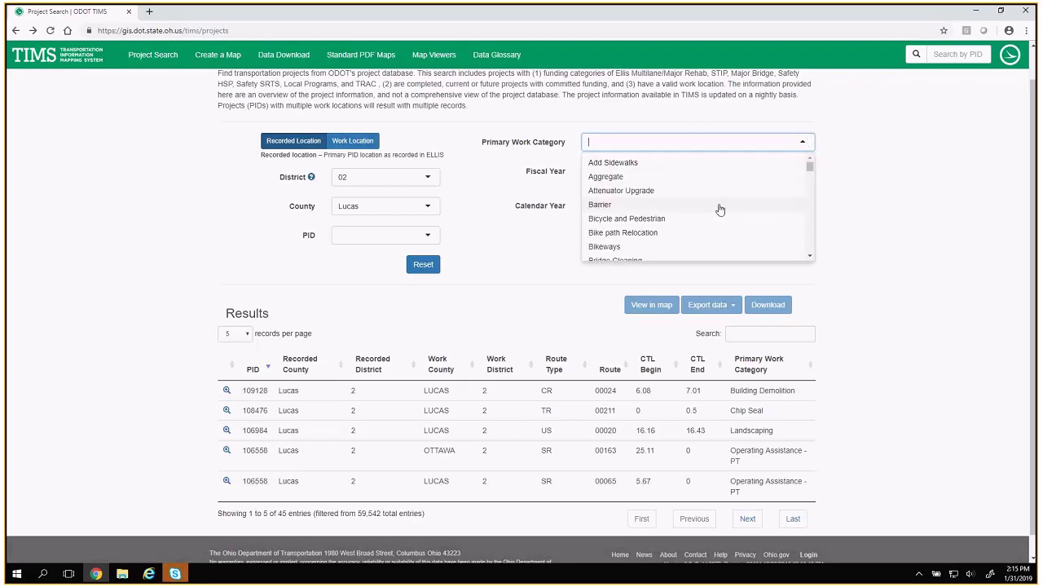
{"action": "scroll", "coordinate": [720, 210], "scroll_direction": "down", "scroll_amount": 1}
{"action": "scroll", "coordinate": [719, 210], "scroll_direction": "down", "scroll_amount": 1}
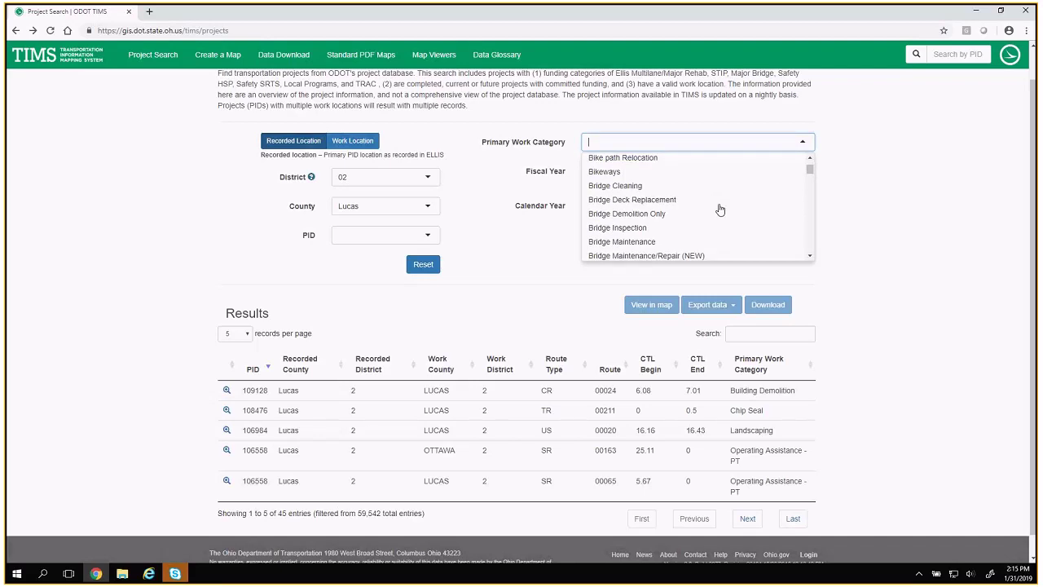
{"action": "scroll", "coordinate": [719, 210], "scroll_direction": "down", "scroll_amount": 2}
{"action": "left_click", "coordinate": [613, 249]}
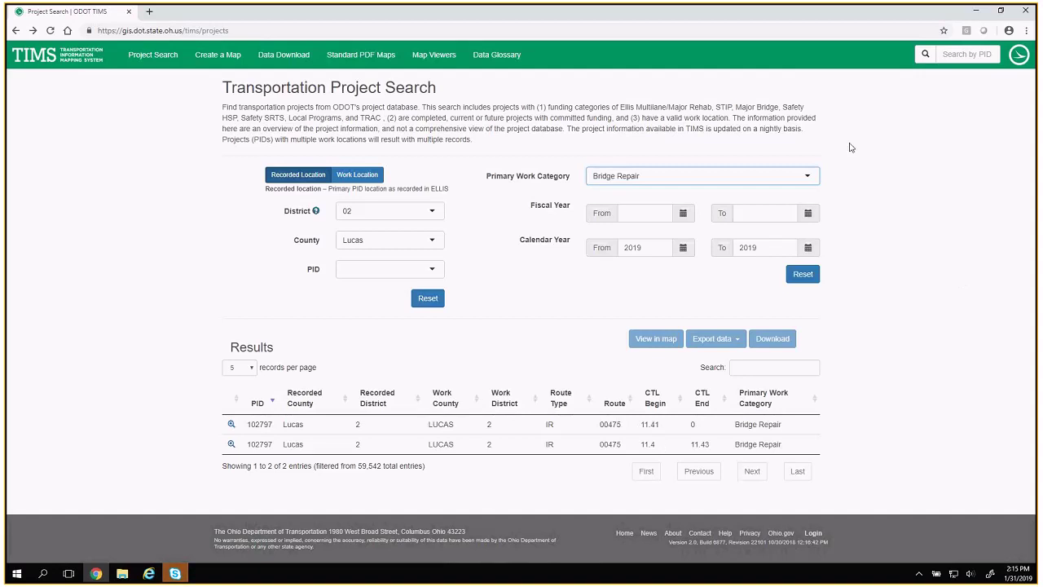
{"action": "left_click", "coordinate": [797, 180]}
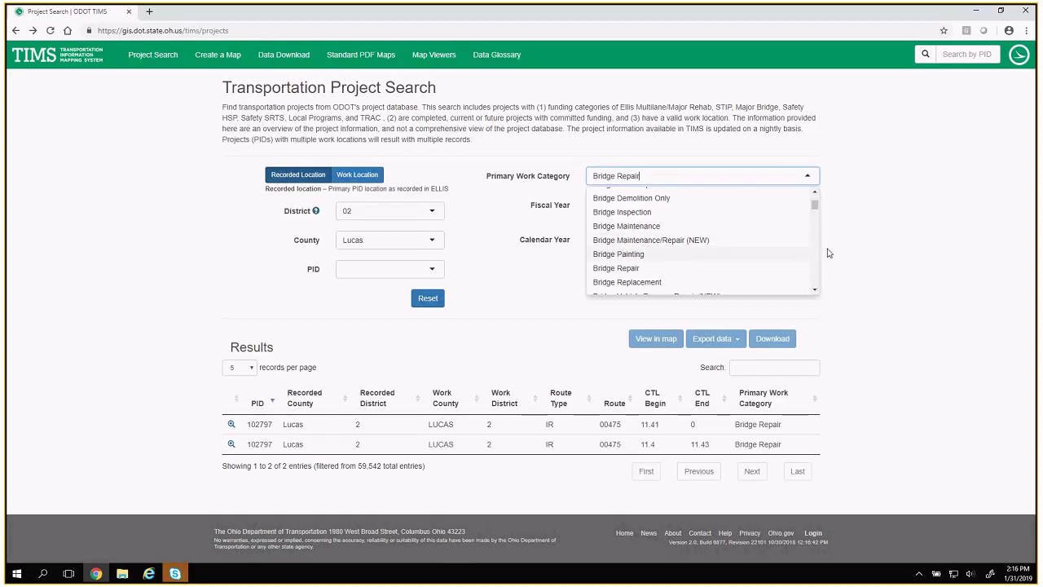
{"action": "left_click", "coordinate": [733, 176]}
{"action": "left_click", "coordinate": [698, 178]}
{"action": "key", "text": "BackSpace"}
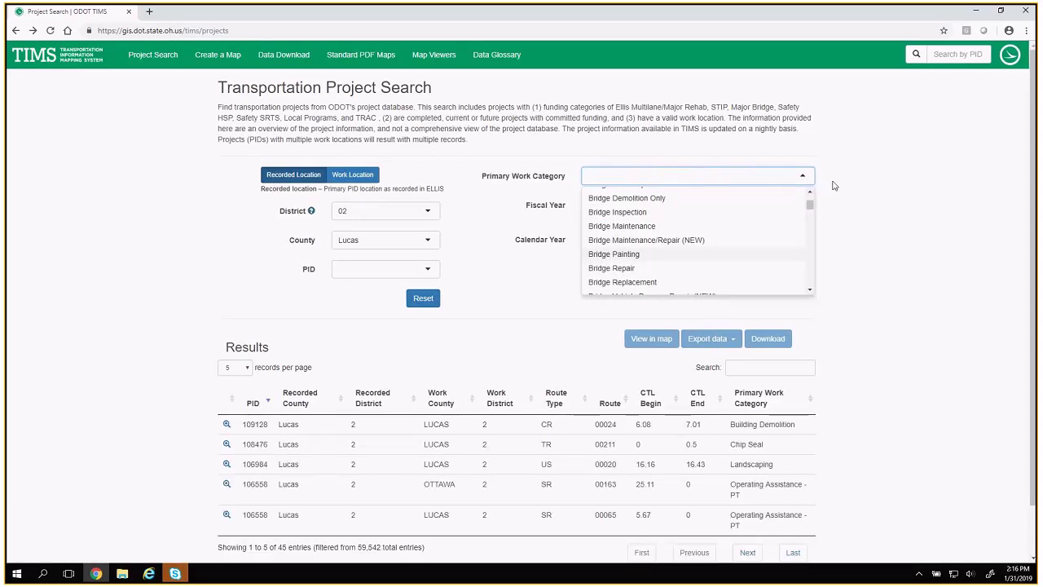
{"action": "left_click", "coordinate": [845, 175]}
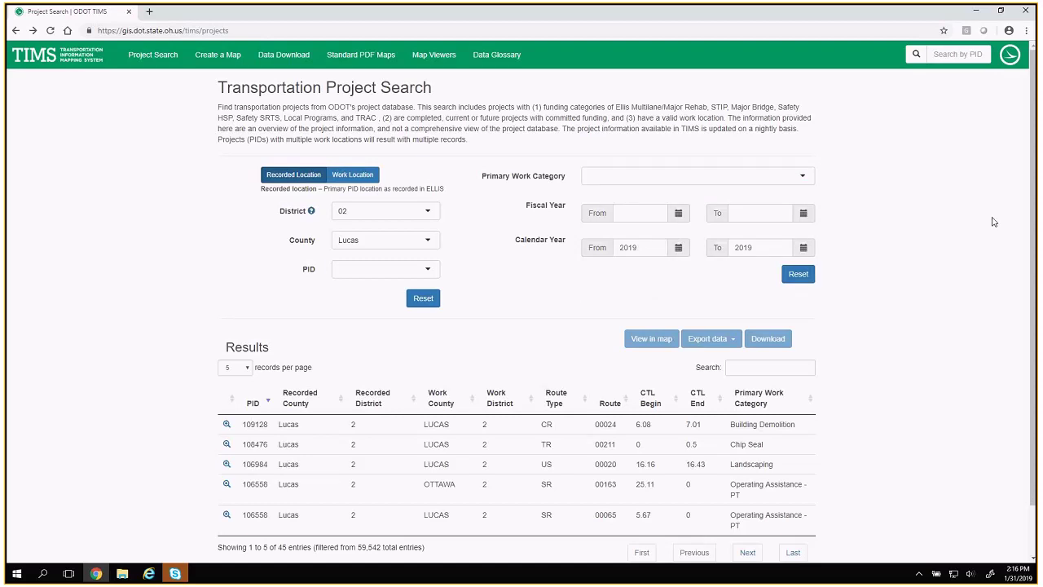
- Search the results for 'bridge' and sort by Primary Work Category, then reverse the order
{"action": "left_click", "coordinate": [774, 369]}
{"action": "type", "text": "bridge"}
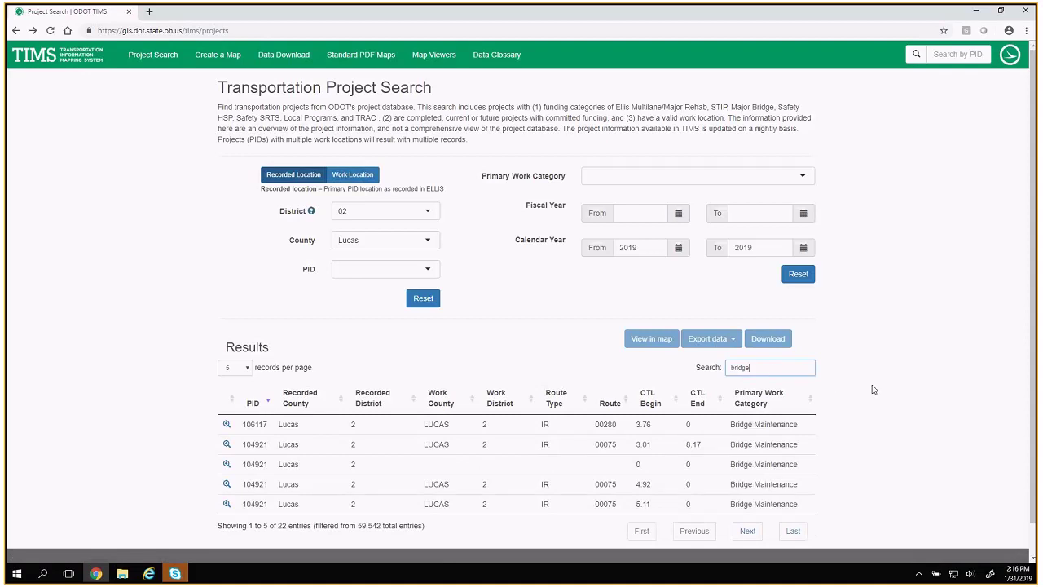
{"action": "left_click", "coordinate": [761, 399]}
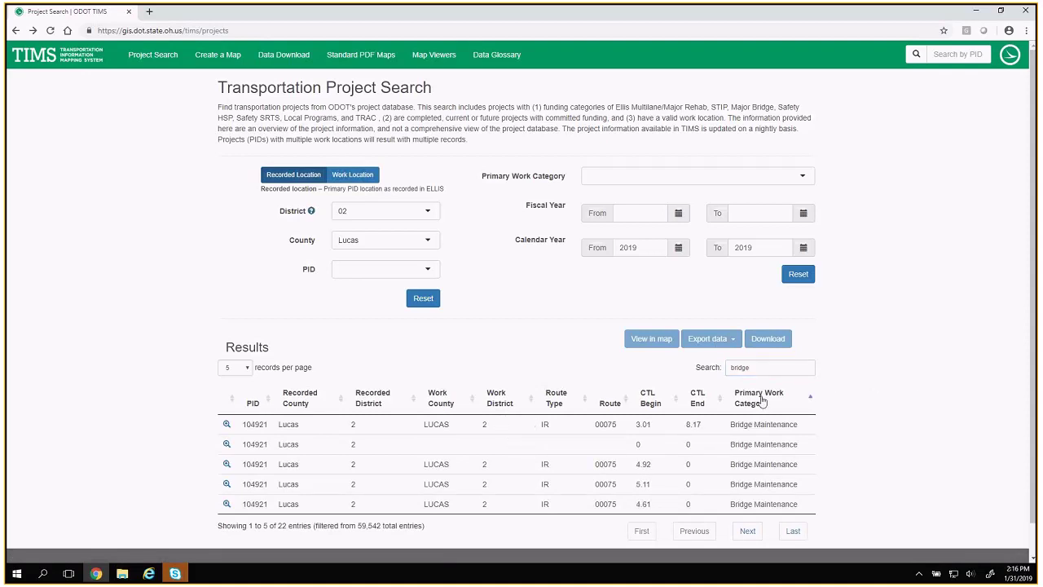
{"action": "left_click", "coordinate": [762, 399]}
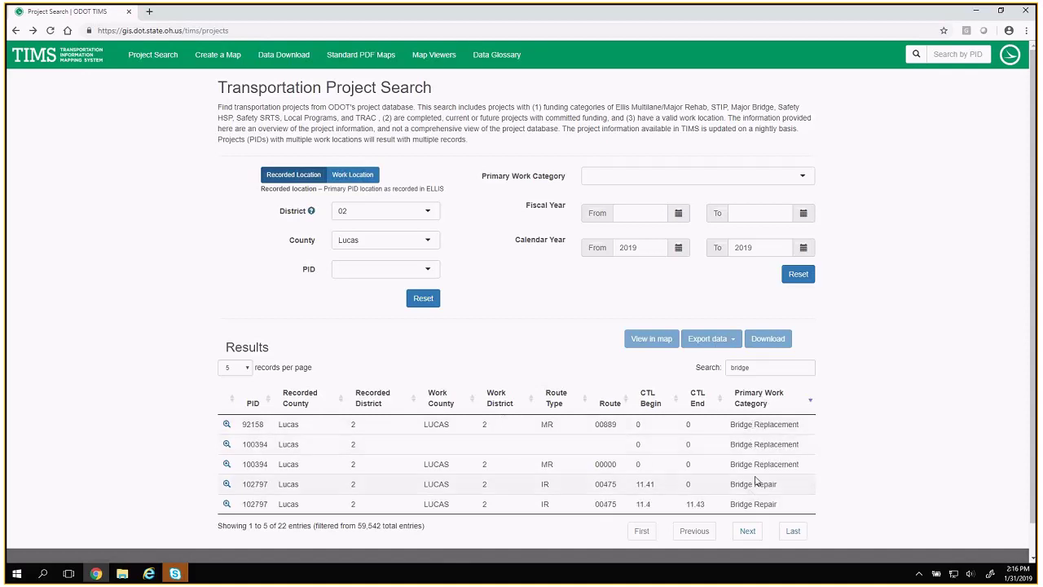
- Replace the search term with 00475, leaving three route IR 00475 projects
{"action": "left_click", "coordinate": [767, 369]}
{"action": "key", "text": "BackSpace"}
{"action": "key", "text": "BackSpace"}
{"action": "key", "text": "BackSpace"}
{"action": "key", "text": "BackSpace"}
{"action": "key", "text": "BackSpace"}
{"action": "key", "text": "BackSpace"}
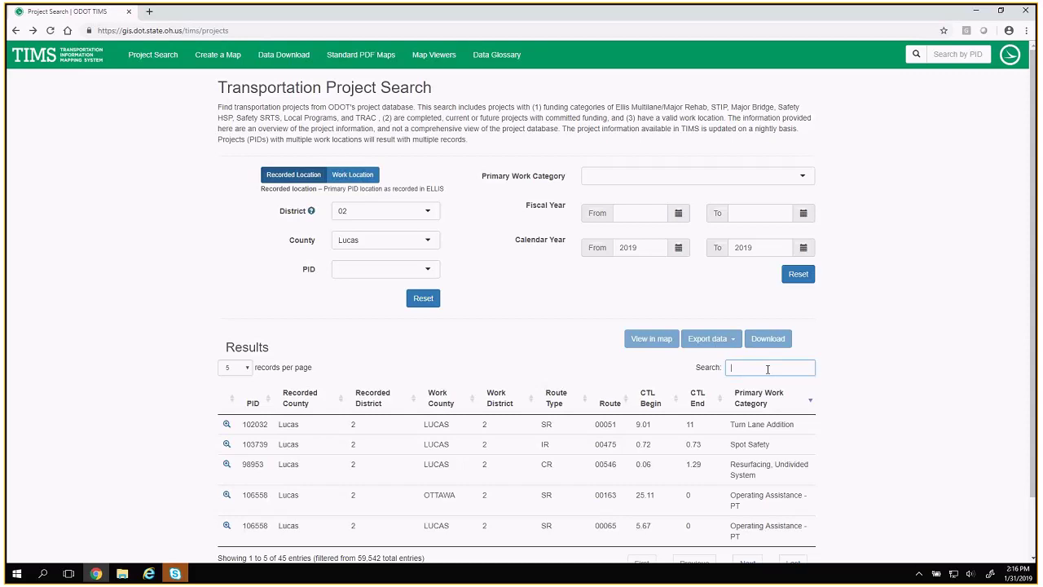
{"action": "type", "text": "475"}
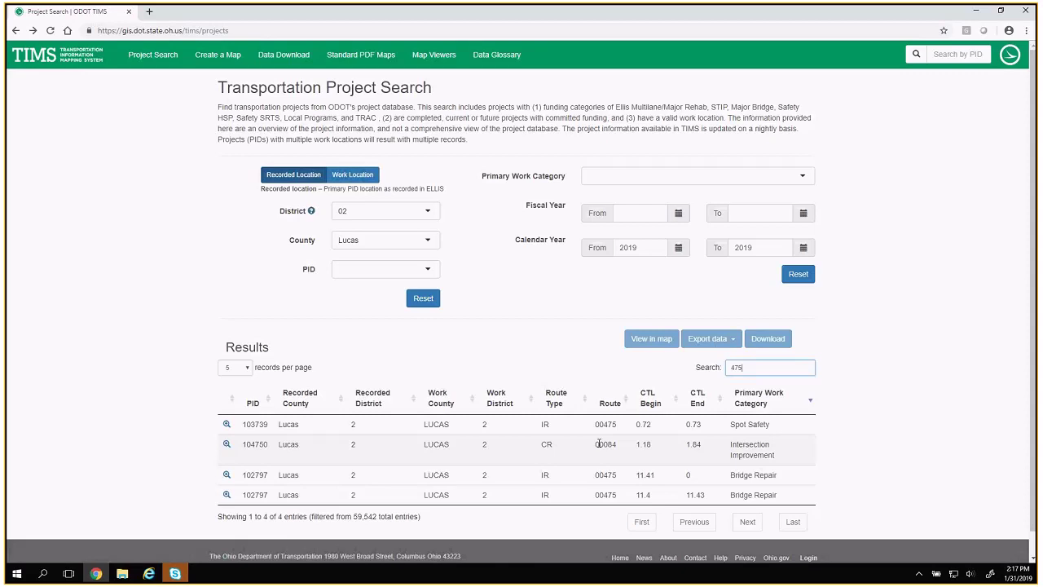
{"action": "left_click", "coordinate": [731, 367]}
{"action": "type", "text": "00"}
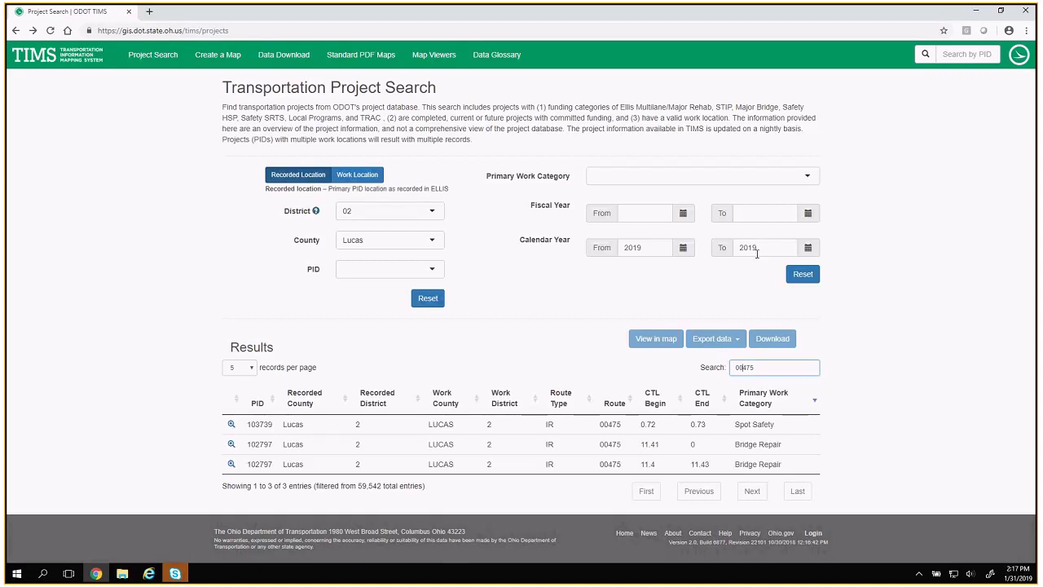
- Reset the calendar year filter and the district and county filters, listing 199 route 00475 projects
{"action": "left_click", "coordinate": [817, 277]}
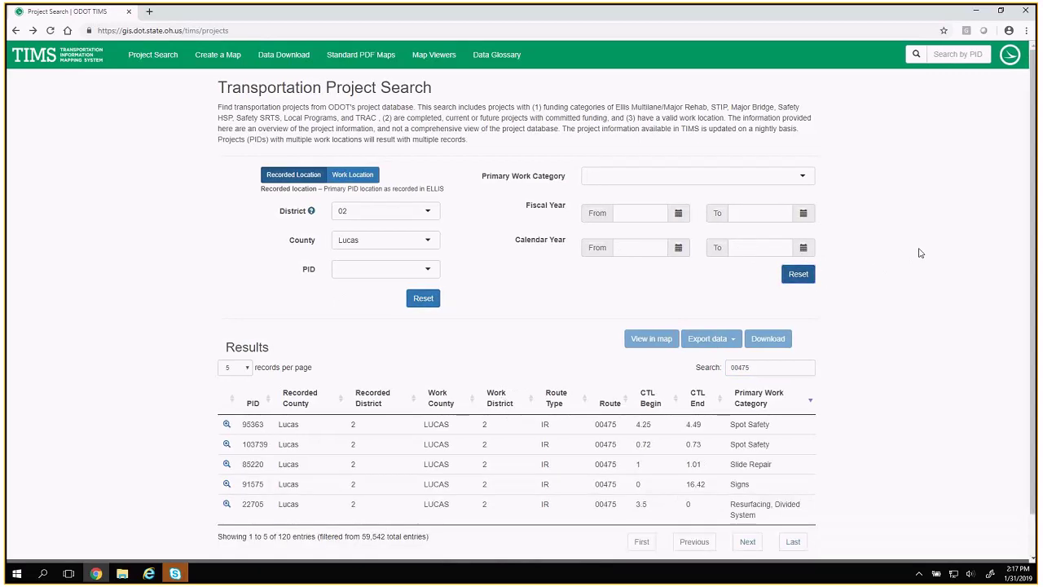
{"action": "left_click", "coordinate": [423, 301]}
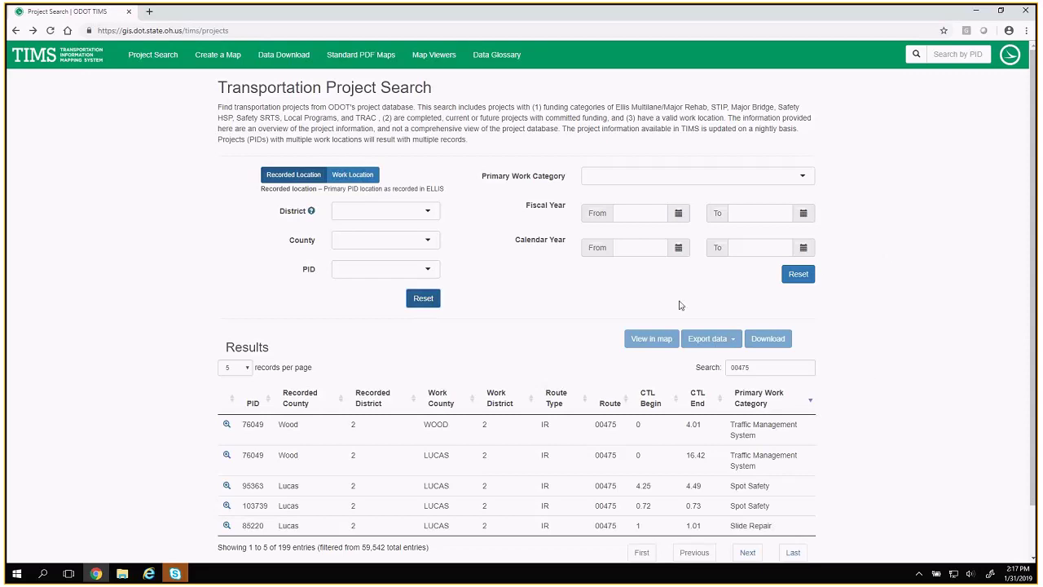
{"action": "left_click", "coordinate": [769, 371]}
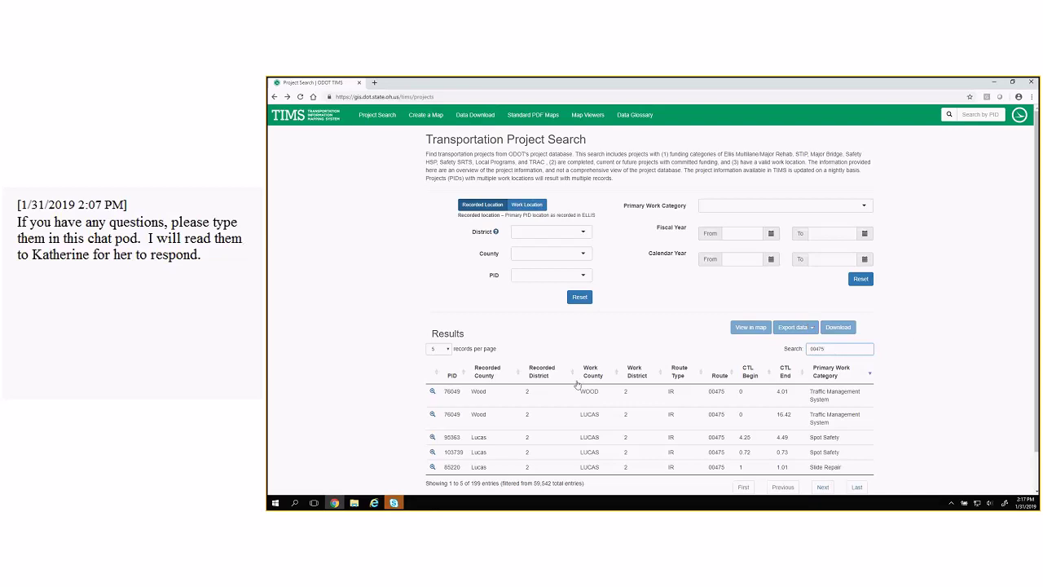
{"action": "left_click", "coordinate": [498, 396]}
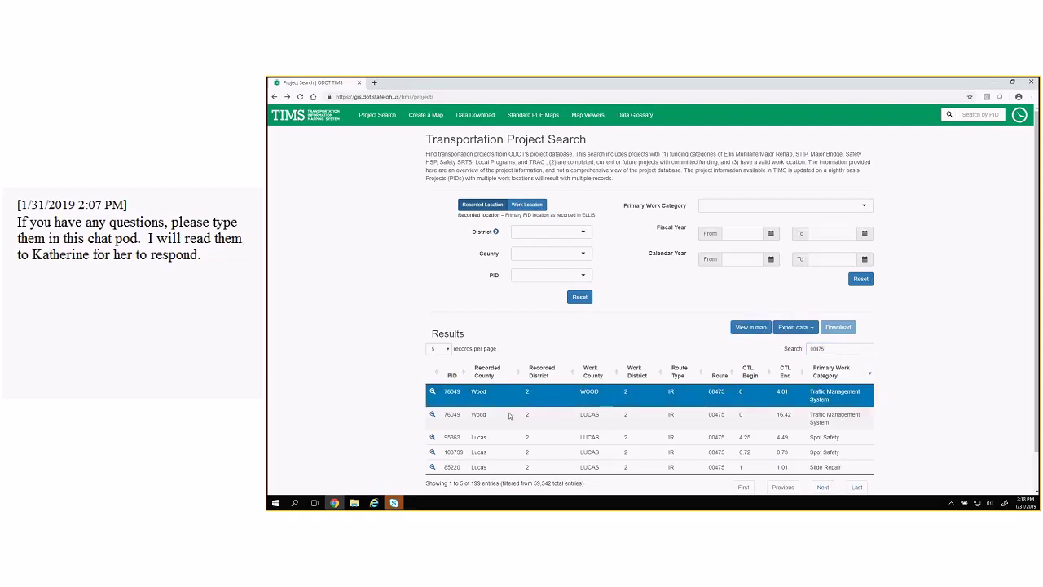
{"action": "left_click", "coordinate": [506, 417]}
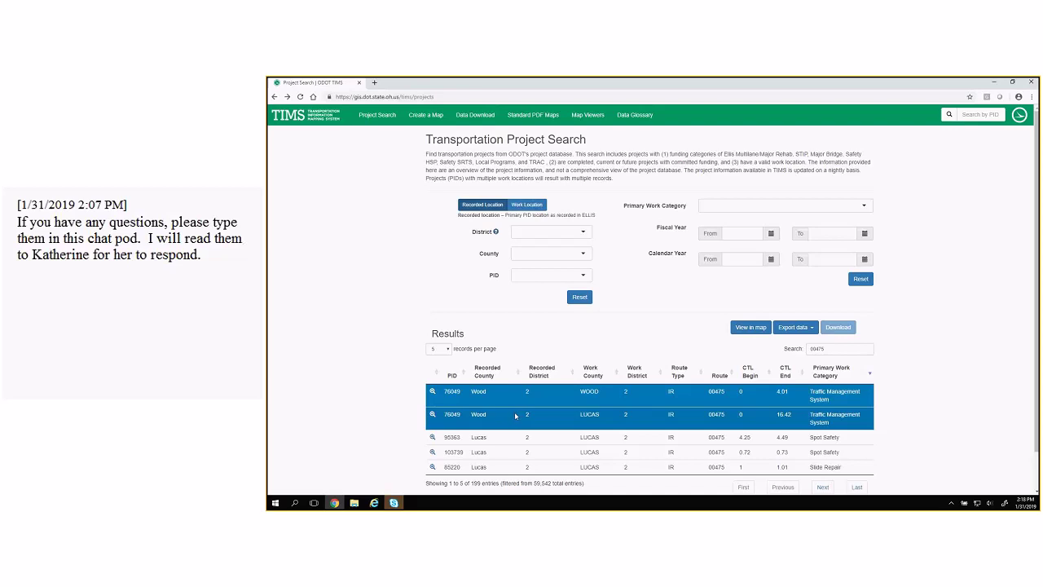
{"action": "left_click", "coordinate": [797, 328]}
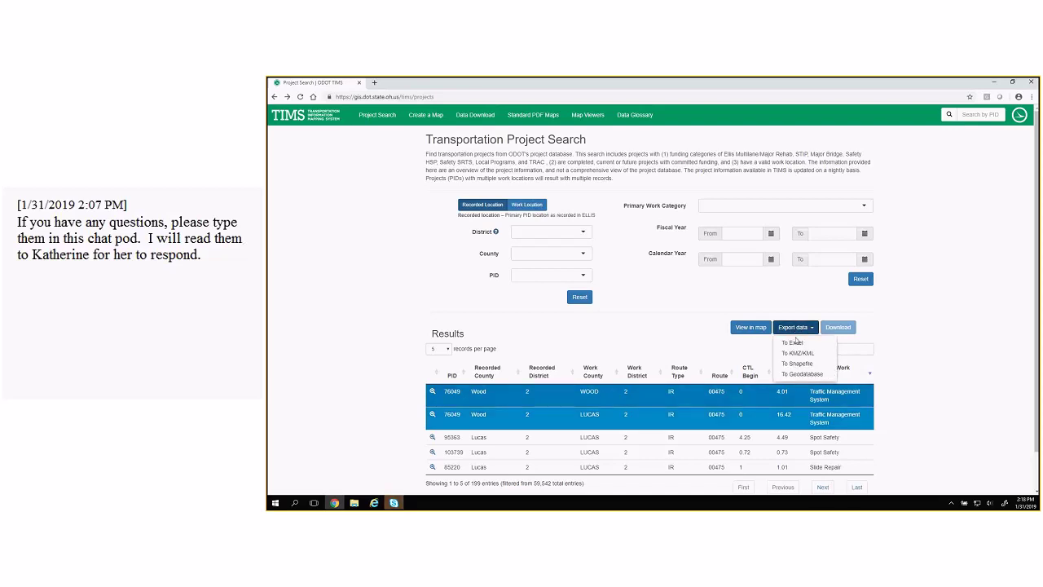
{"action": "left_click", "coordinate": [794, 342]}
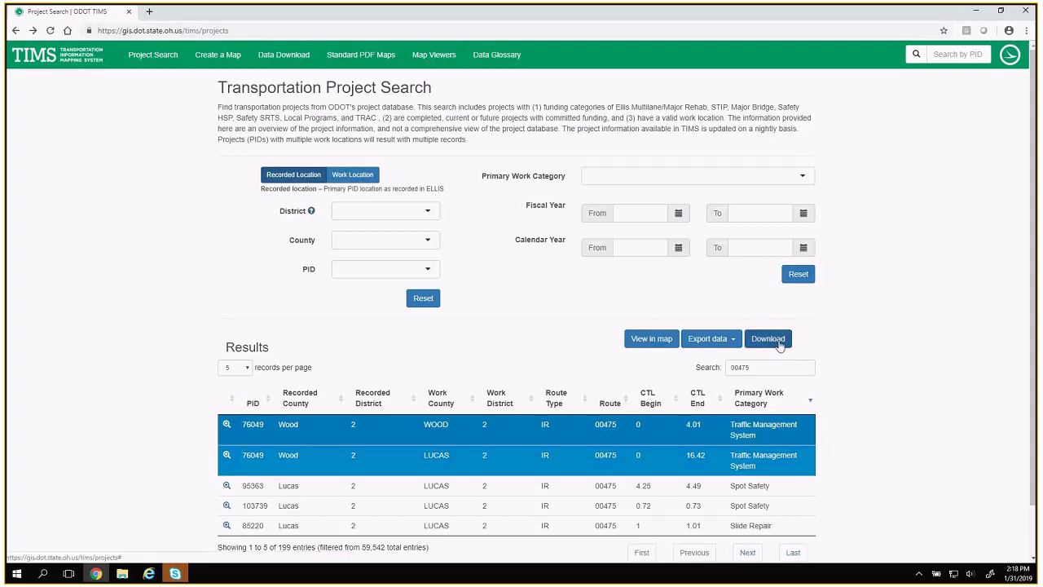
{"action": "left_click", "coordinate": [777, 341]}
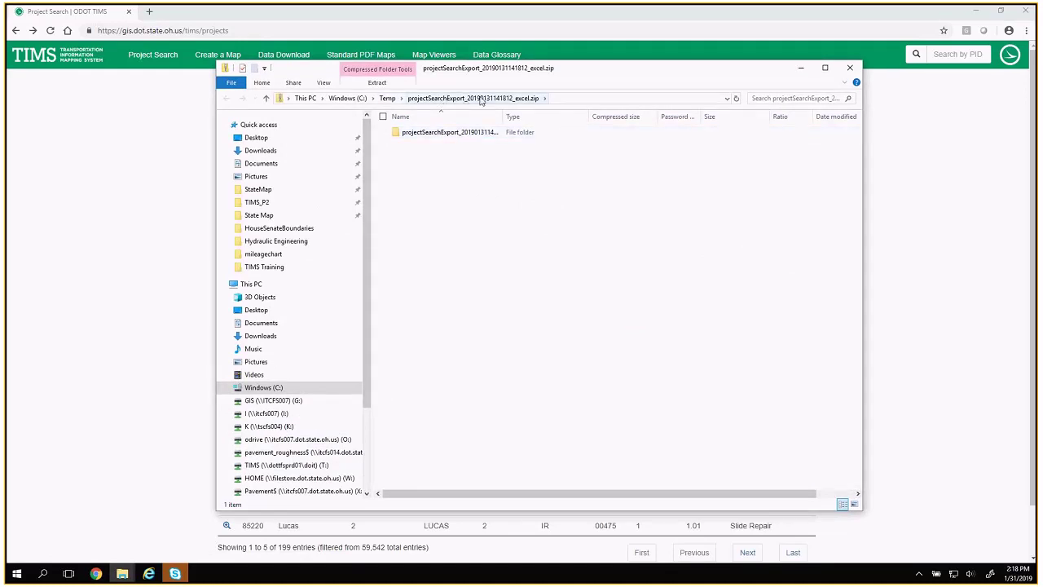
- Open the zip's export folder, check the master and WGIS_ELLIS_LN .xls files, then close Explorer
{"action": "left_click", "coordinate": [456, 137]}
{"action": "double_click", "coordinate": [456, 137]}
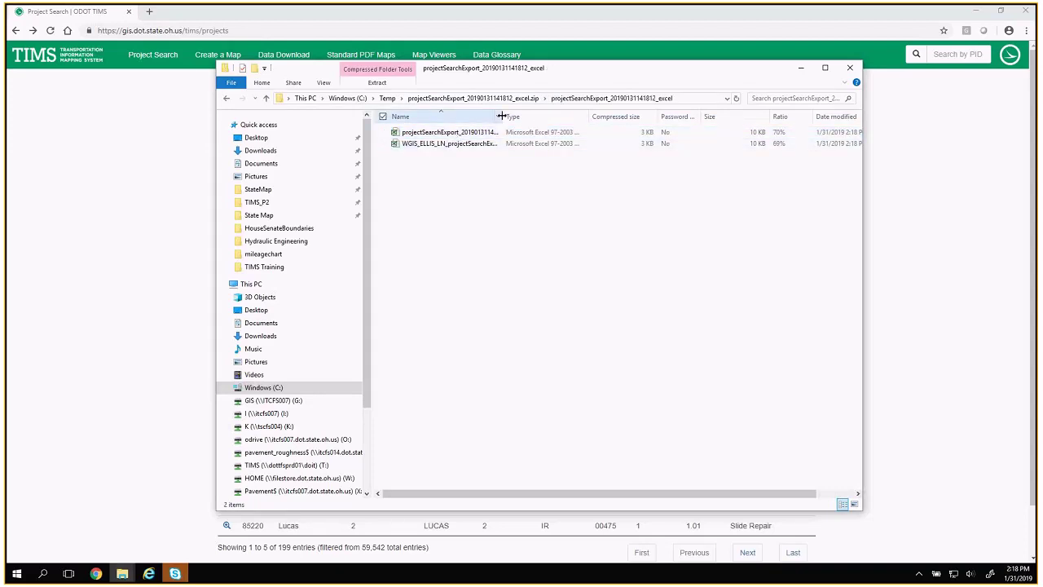
{"action": "left_click_drag", "start_coordinate": [501, 117], "coordinate": [628, 122]}
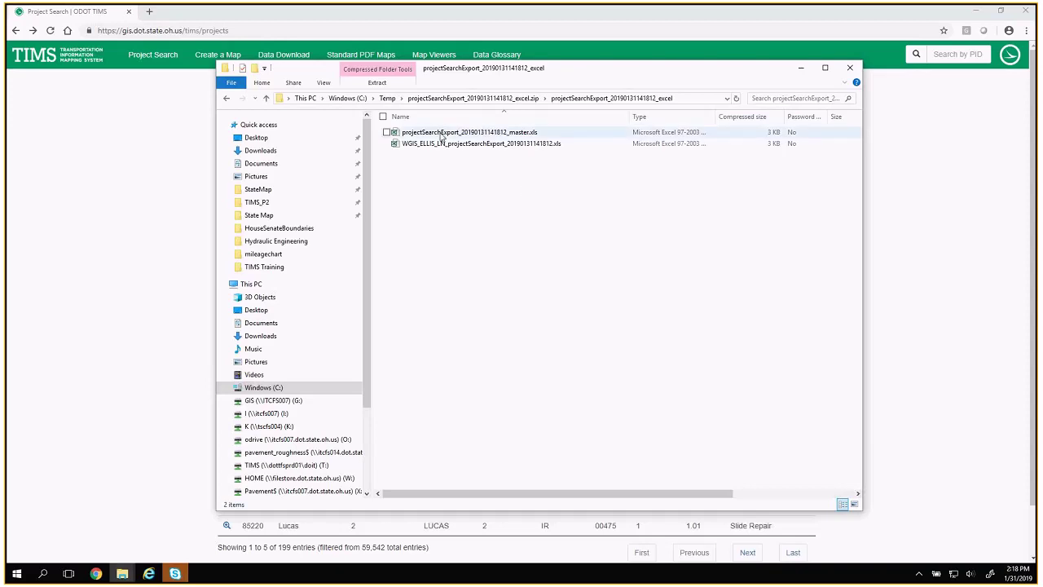
{"action": "left_click", "coordinate": [441, 138]}
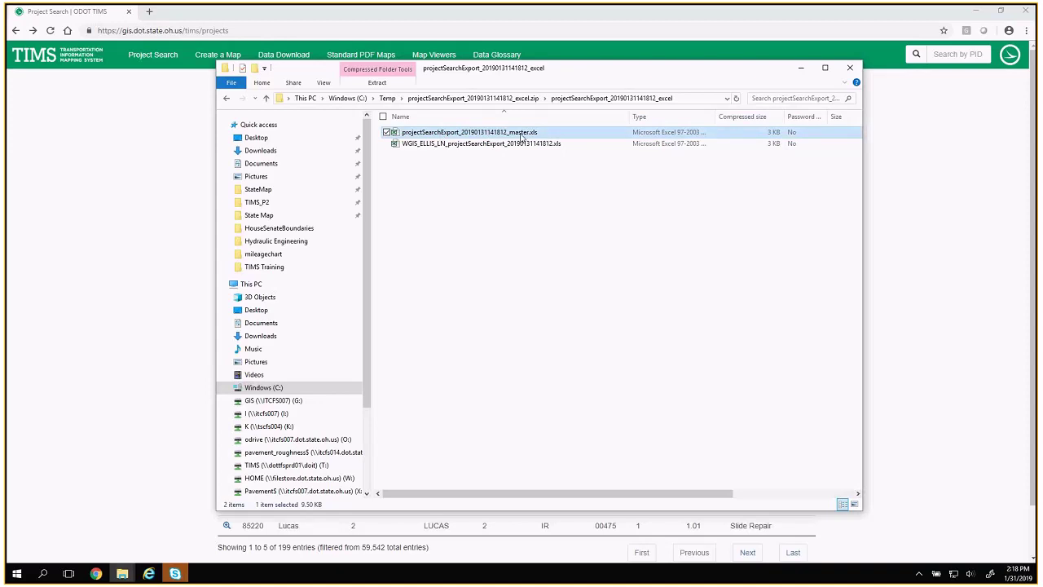
{"action": "left_click", "coordinate": [422, 147]}
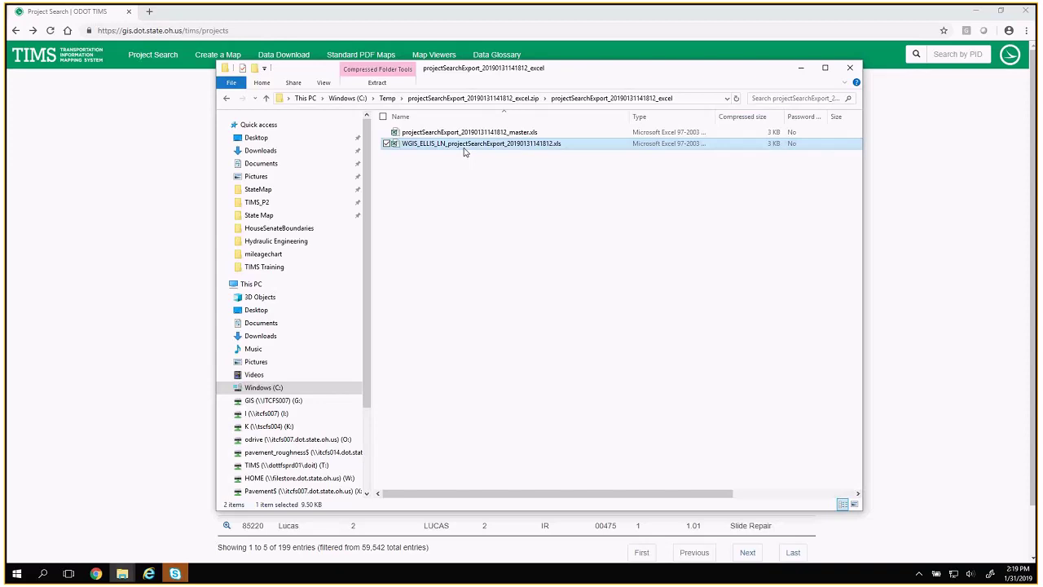
{"action": "left_click", "coordinate": [850, 68]}
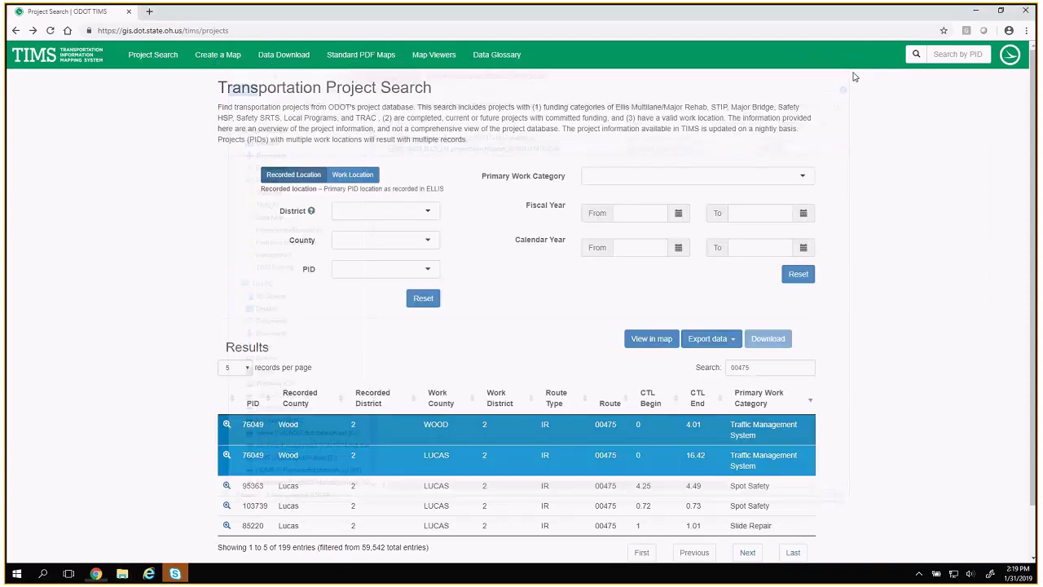
- Replace the 00475 results search text with PID 75734
{"action": "left_click", "coordinate": [954, 51]}
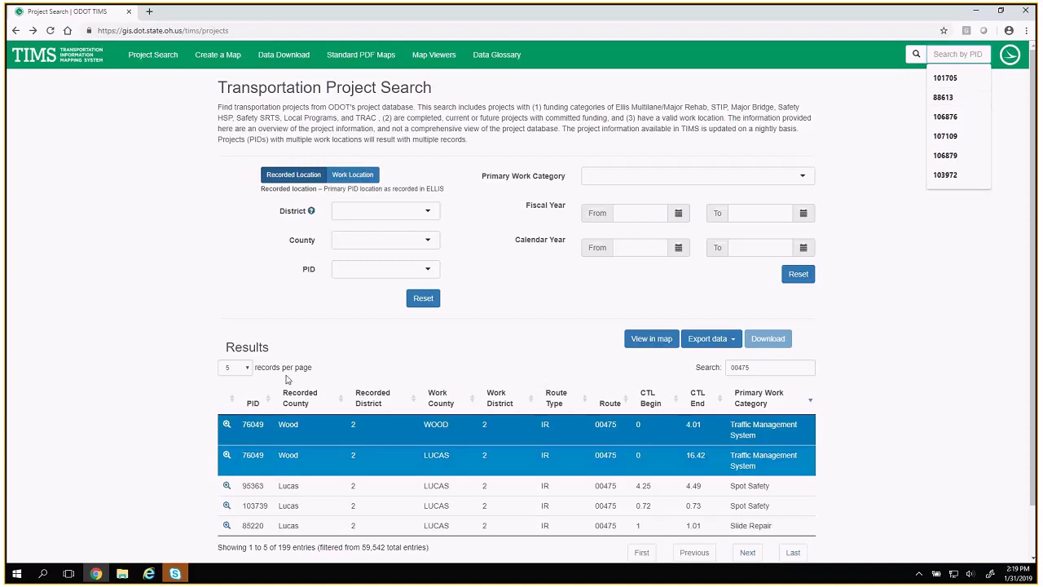
{"action": "left_click_drag", "start_coordinate": [766, 370], "coordinate": [720, 370]}
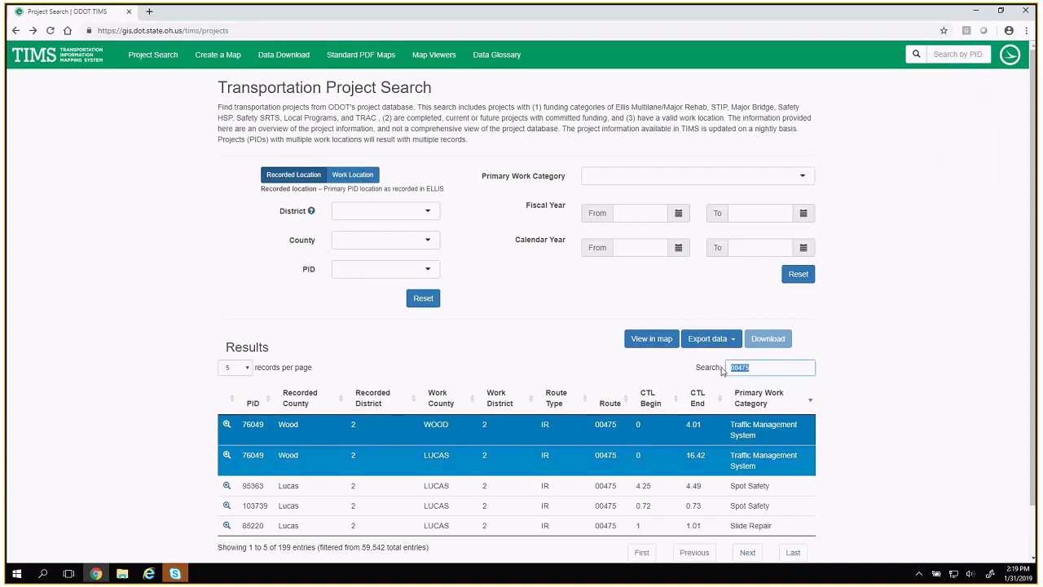
{"action": "type", "text": "757"}
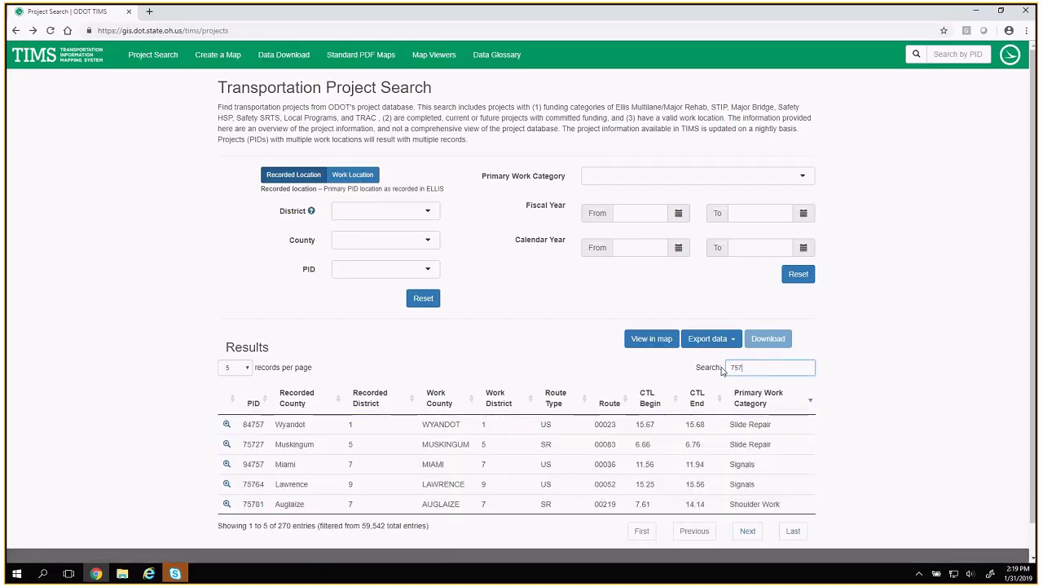
{"action": "type", "text": "34"}
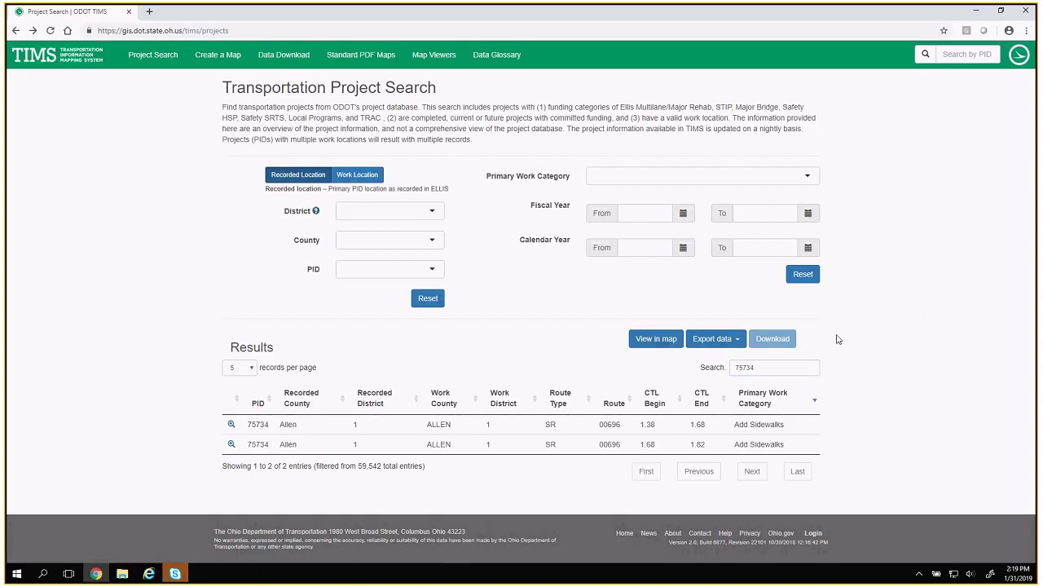
- Filter the project search to District 03 and Erie County
{"action": "left_click", "coordinate": [766, 366]}
{"action": "left_click", "coordinate": [433, 209]}
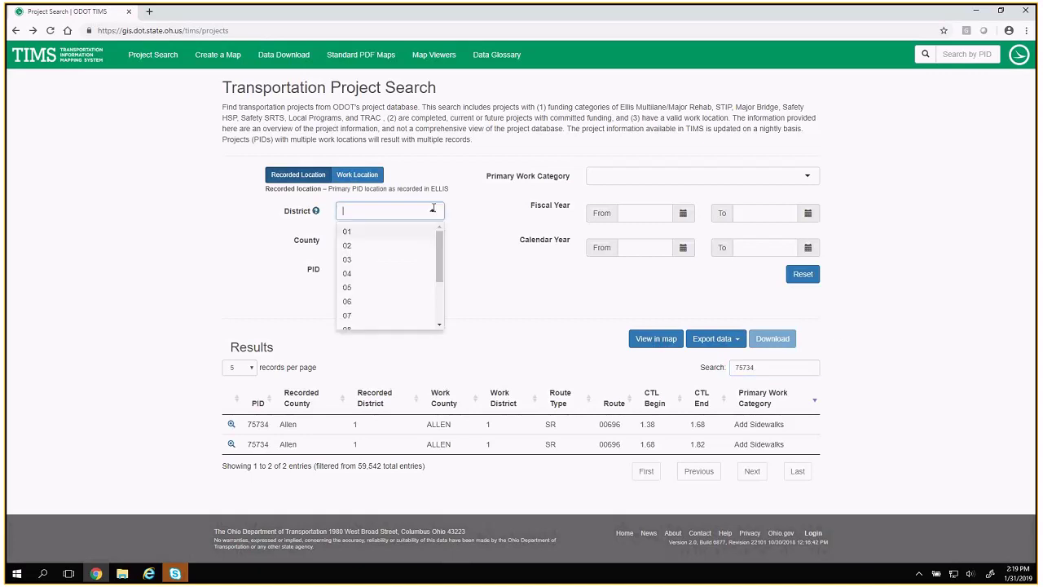
{"action": "left_click", "coordinate": [388, 259]}
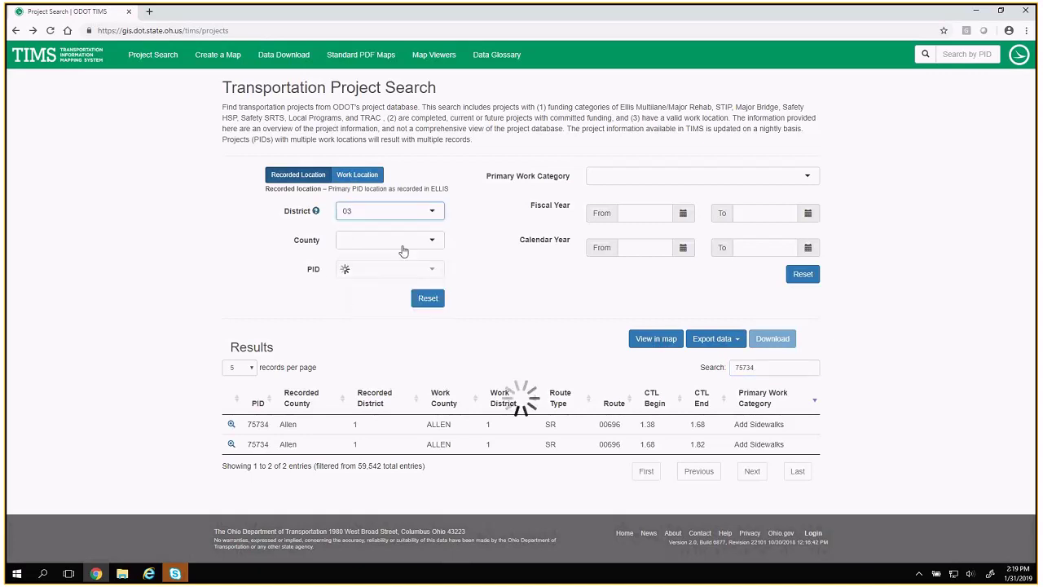
{"action": "left_click", "coordinate": [402, 245]}
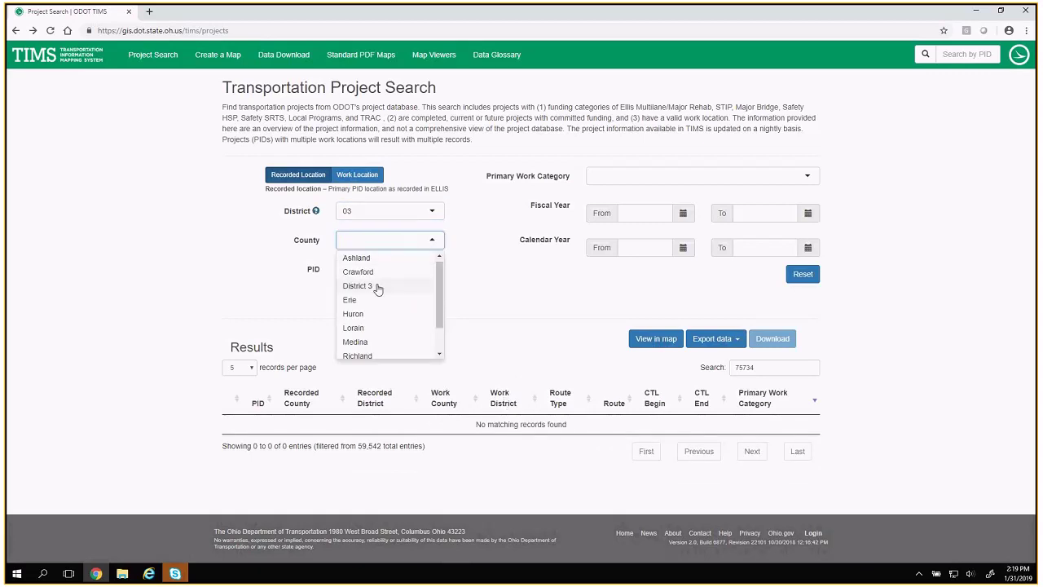
{"action": "left_click", "coordinate": [351, 300]}
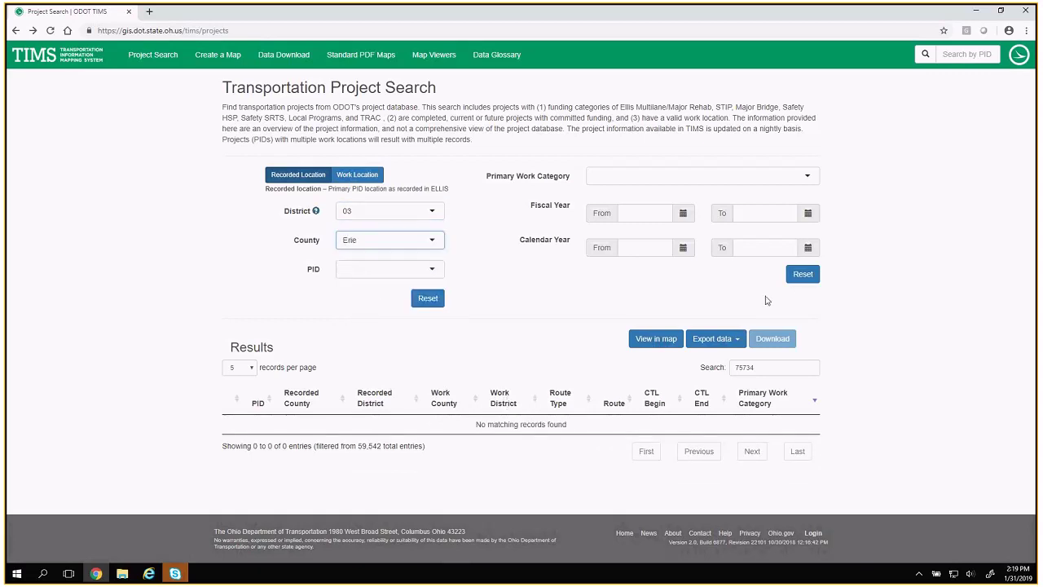
- Set Calendar Year From and To to 2019 and clear the 75734 results search
{"action": "left_click", "coordinate": [763, 246]}
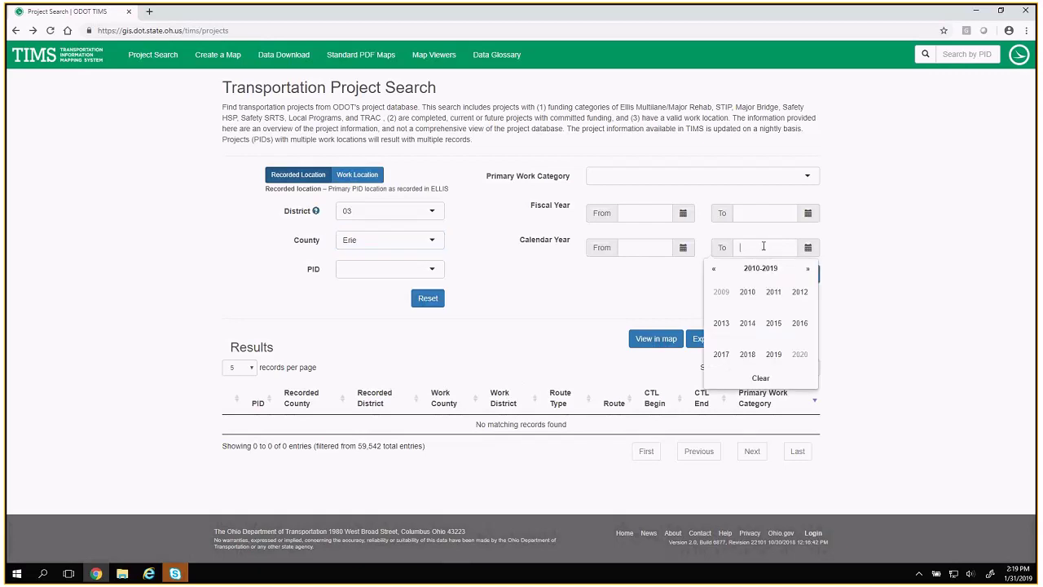
{"action": "left_click", "coordinate": [647, 247]}
{"action": "left_click", "coordinate": [648, 354]}
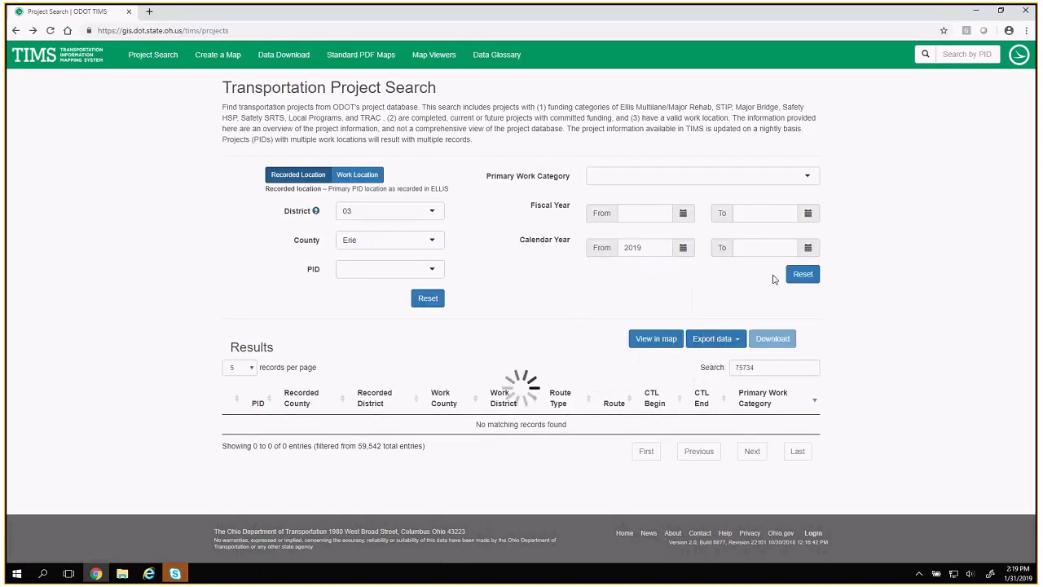
{"action": "left_click", "coordinate": [770, 247]}
{"action": "left_click", "coordinate": [773, 353]}
{"action": "left_click", "coordinate": [761, 367]}
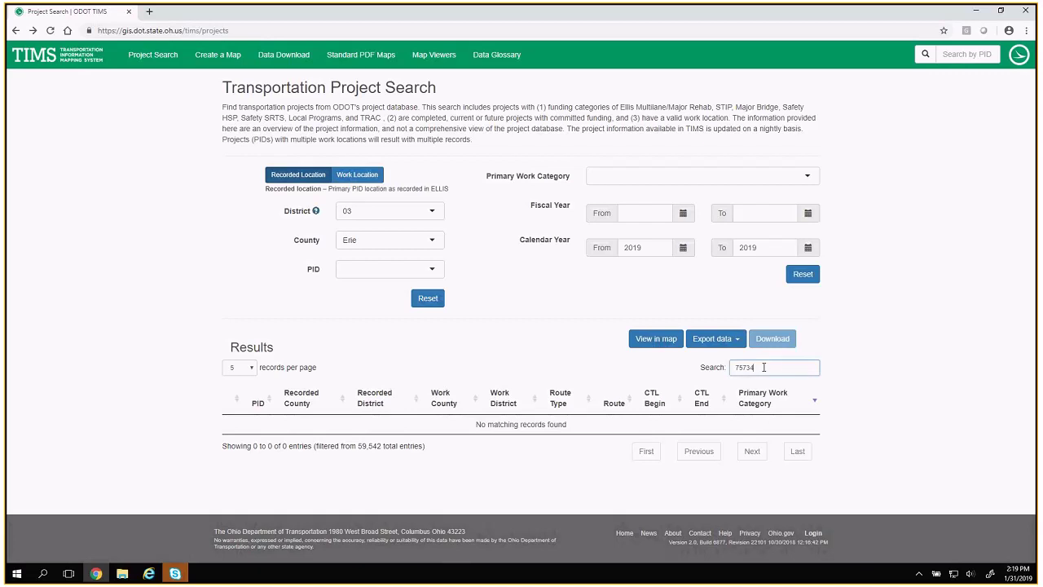
{"action": "key", "text": "BackSpace"}
{"action": "key", "text": "BackSpace"}
{"action": "key", "text": "BackSpace"}
{"action": "key", "text": "BackSpace"}
{"action": "key", "text": "BackSpace"}
{"action": "left_click", "coordinate": [911, 365]}
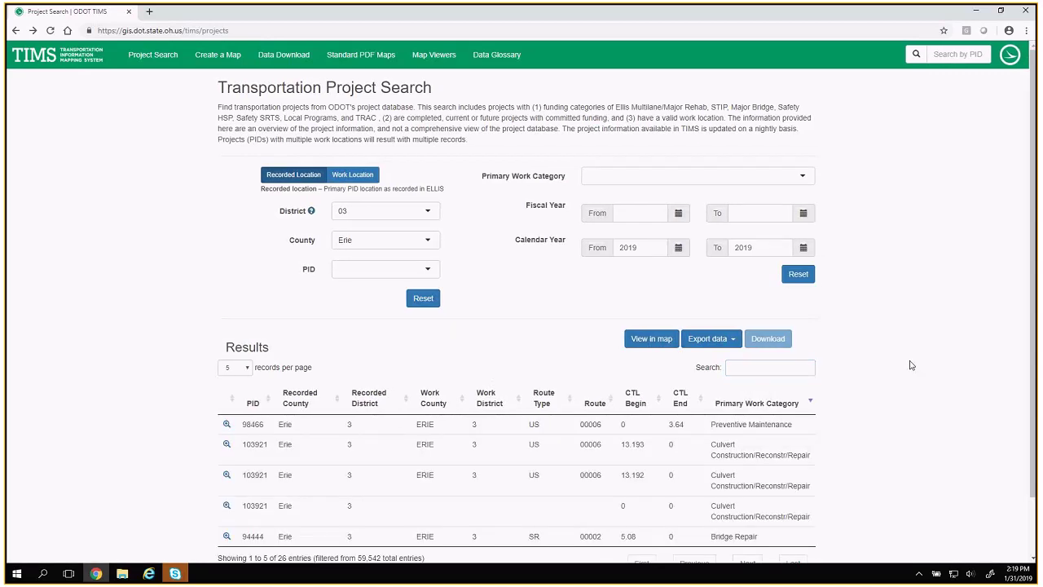
- Filter the Erie 2019 results by the keyword 'bridge'
{"action": "left_click", "coordinate": [766, 370]}
{"action": "type", "text": "bridge"}
{"action": "left_click", "coordinate": [912, 377]}
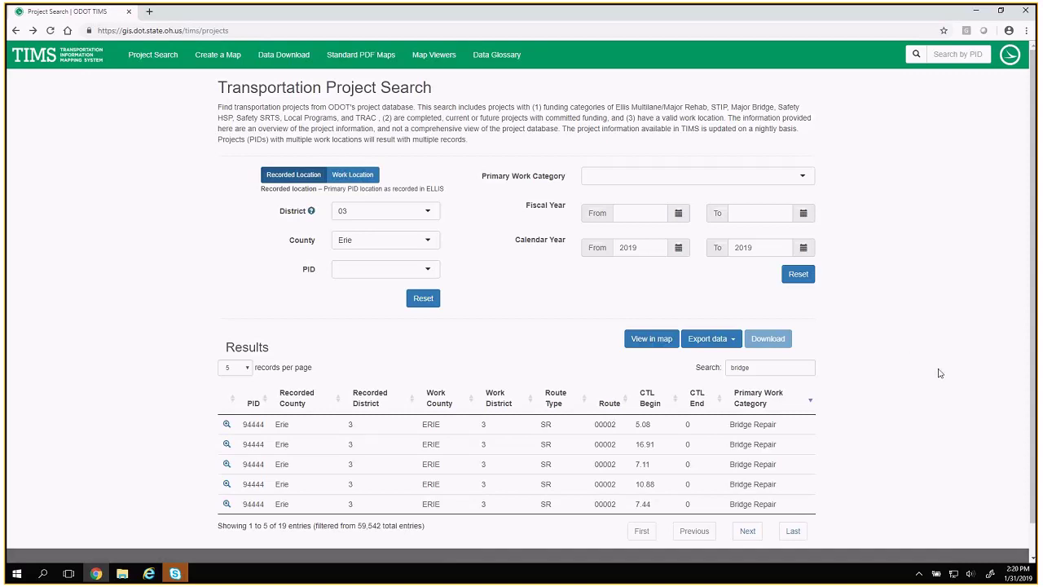
- Try '00475' instead, clear the search, then sort by Route and Primary Work Category
{"action": "left_click", "coordinate": [761, 368]}
{"action": "key", "text": "BackSpace"}
{"action": "key", "text": "BackSpace"}
{"action": "key", "text": "BackSpace"}
{"action": "key", "text": "BackSpace"}
{"action": "key", "text": "BackSpace"}
{"action": "type", "text": "00475"}
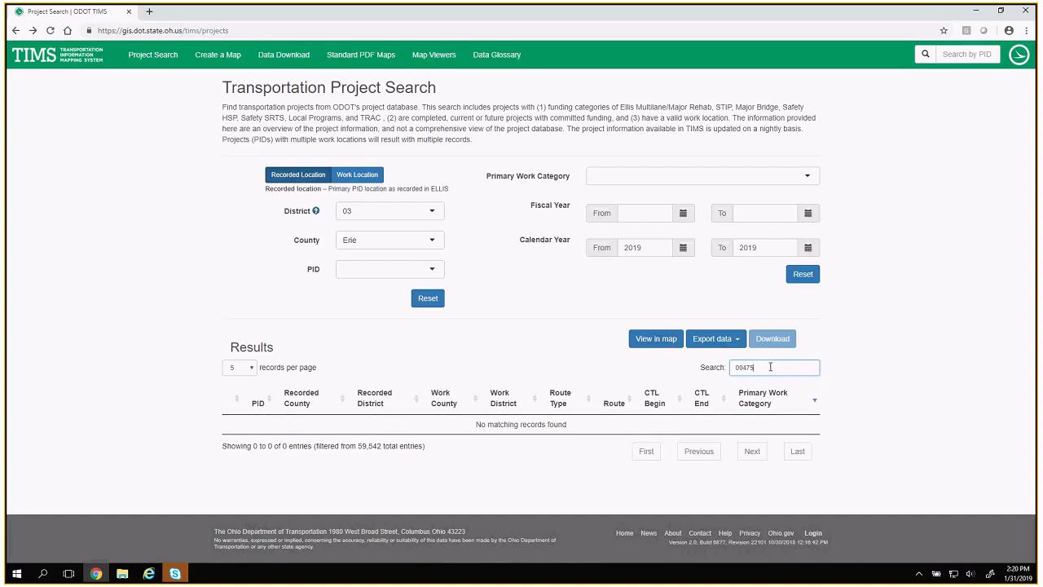
{"action": "left_click_drag", "start_coordinate": [770, 367], "coordinate": [711, 369]}
{"action": "key", "text": "BackSpace"}
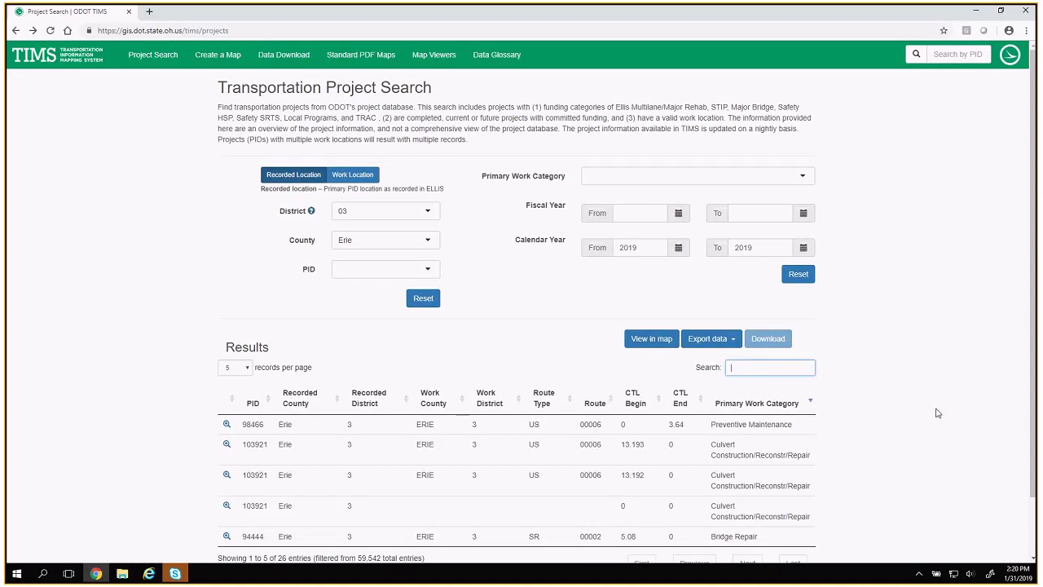
{"action": "left_click", "coordinate": [596, 407]}
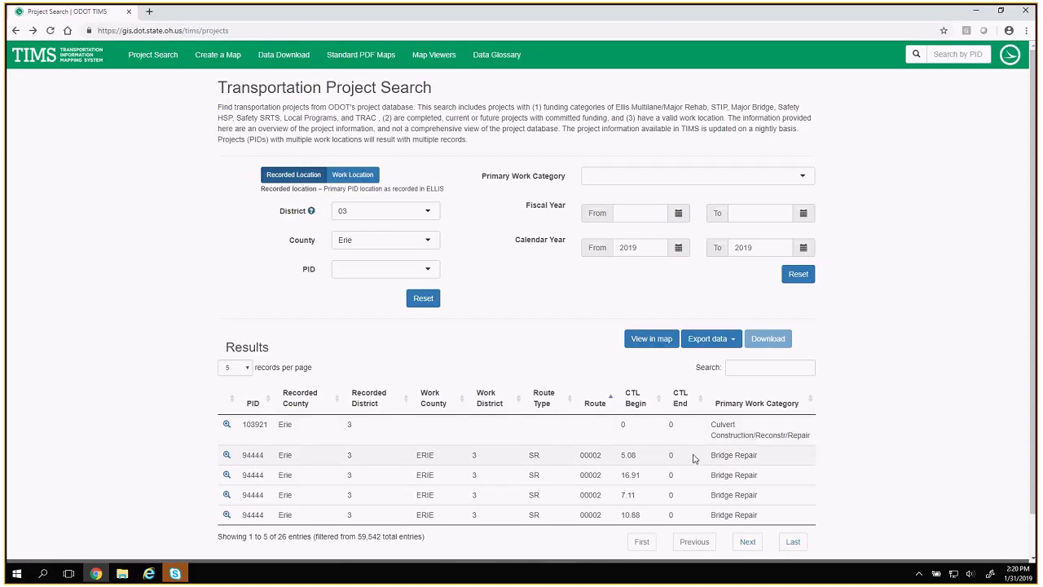
{"action": "left_click", "coordinate": [752, 407]}
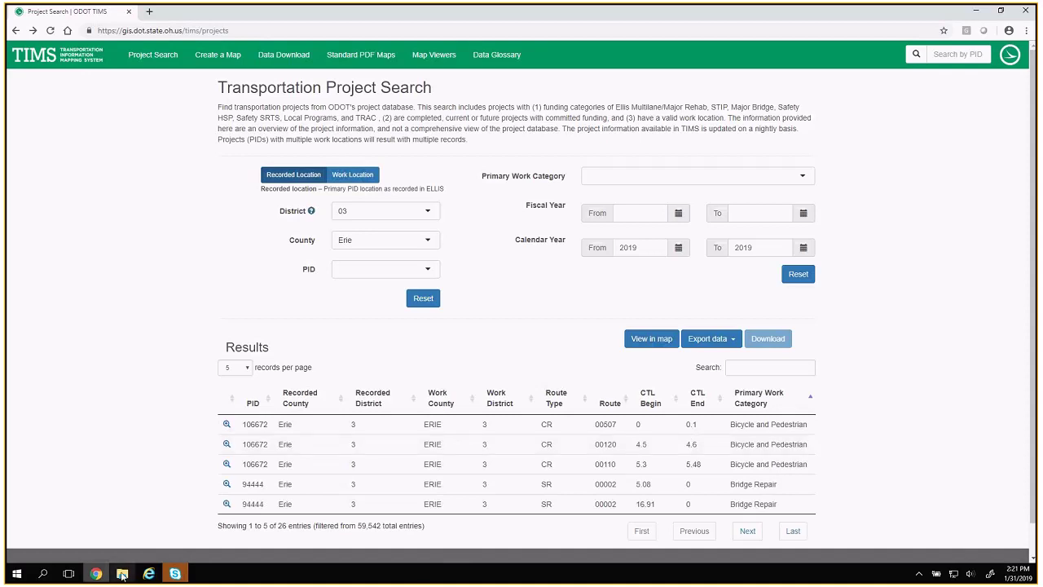
- Open the projectSearchExport master .xls in Excel, scroll across its columns, then close it
{"action": "mouse_move", "coordinate": [125, 575]}
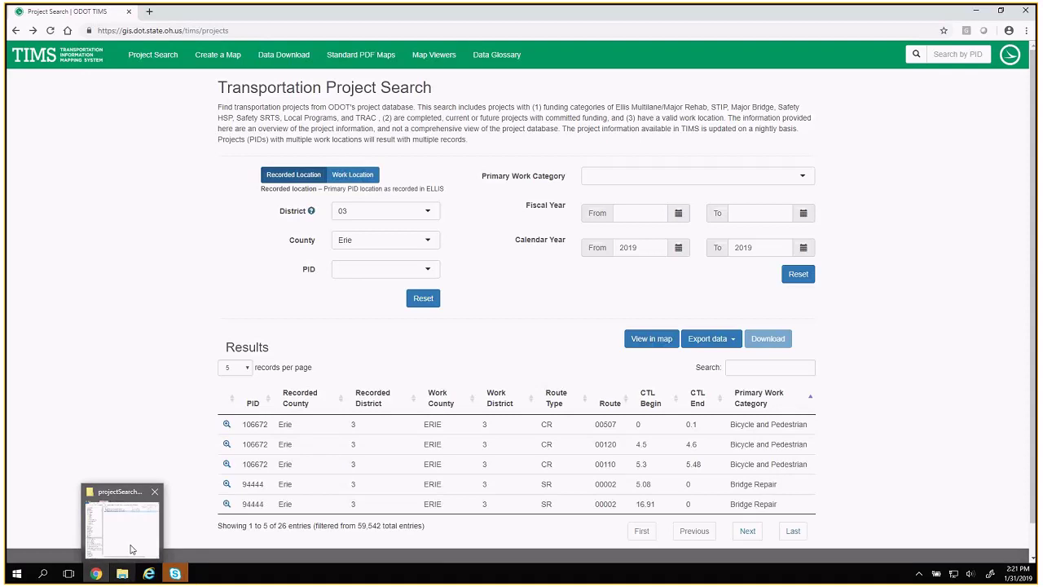
{"action": "left_click", "coordinate": [131, 549]}
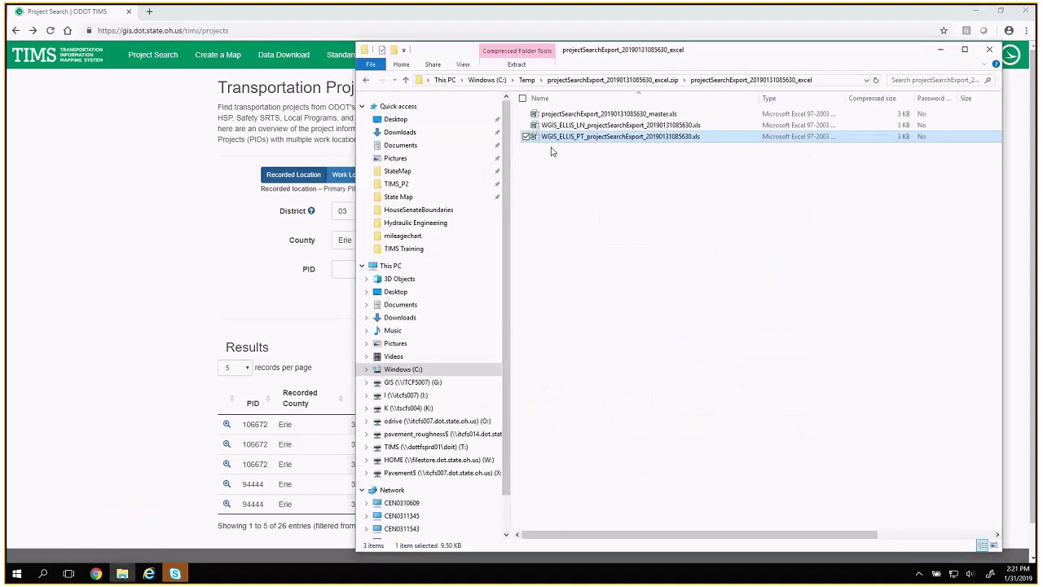
{"action": "double_click", "coordinate": [579, 114]}
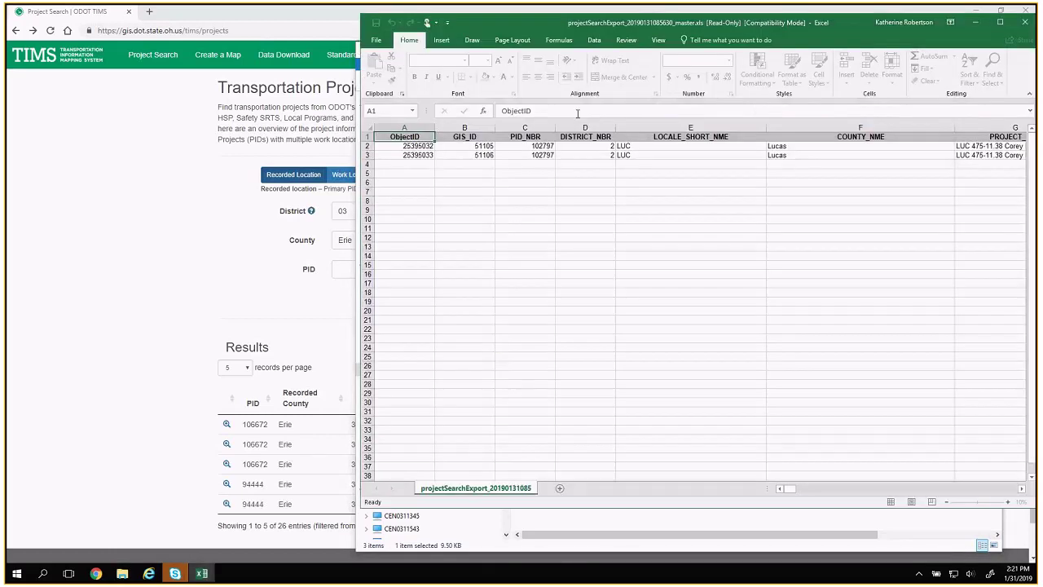
{"action": "left_click_drag", "start_coordinate": [775, 488], "coordinate": [929, 489]}
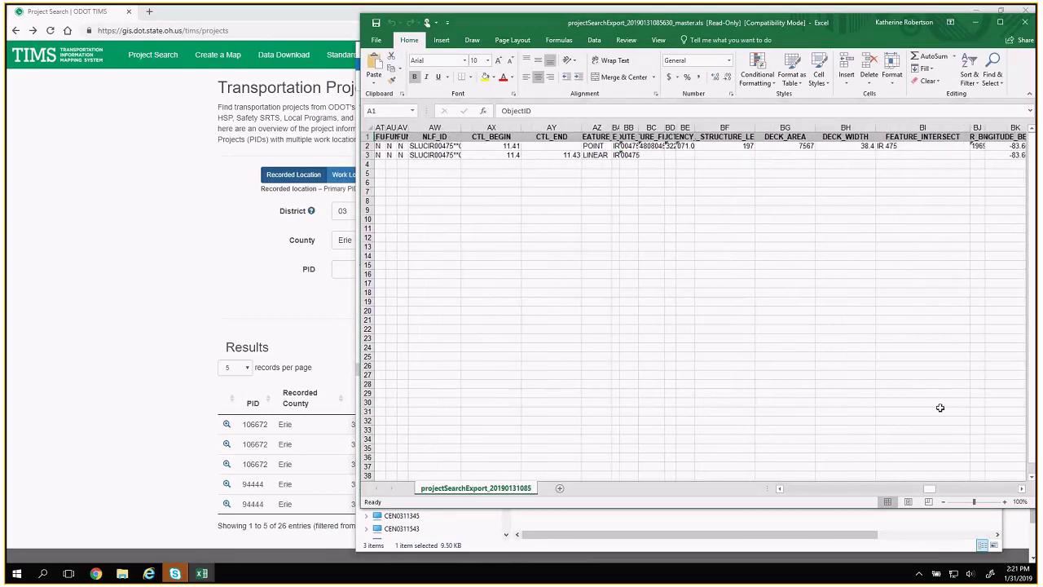
{"action": "left_click", "coordinate": [1025, 22]}
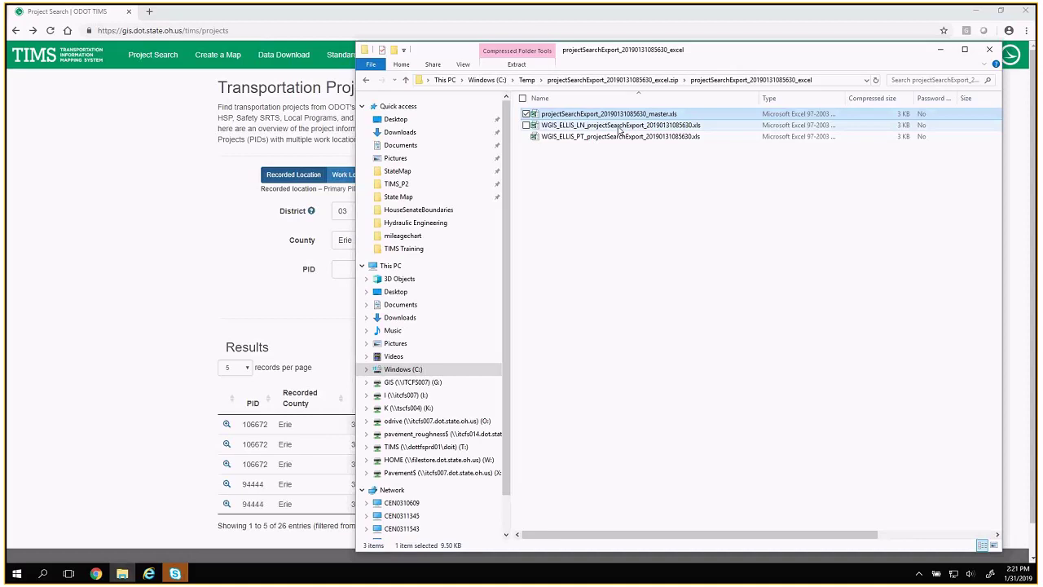
- View the WGIS_ELLIS_LN export in Excel, then close it and the export folder
{"action": "double_click", "coordinate": [620, 126]}
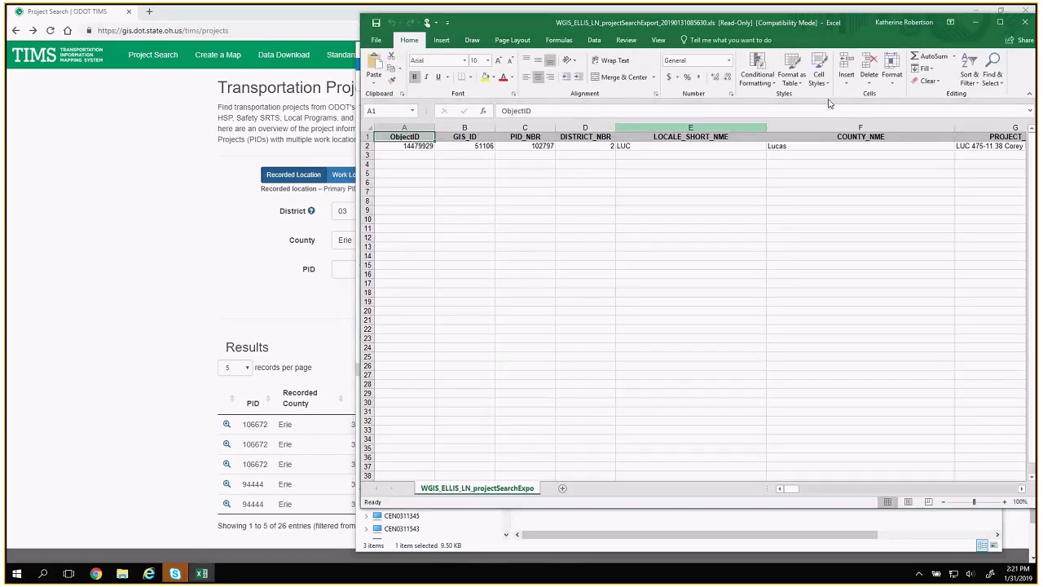
{"action": "left_click", "coordinate": [1024, 22]}
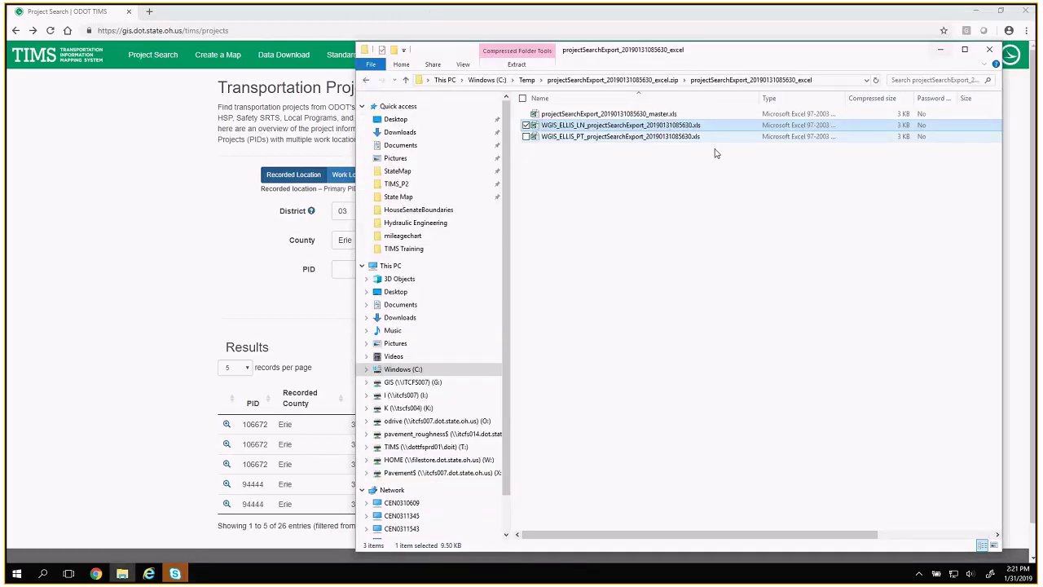
{"action": "left_click", "coordinate": [989, 49]}
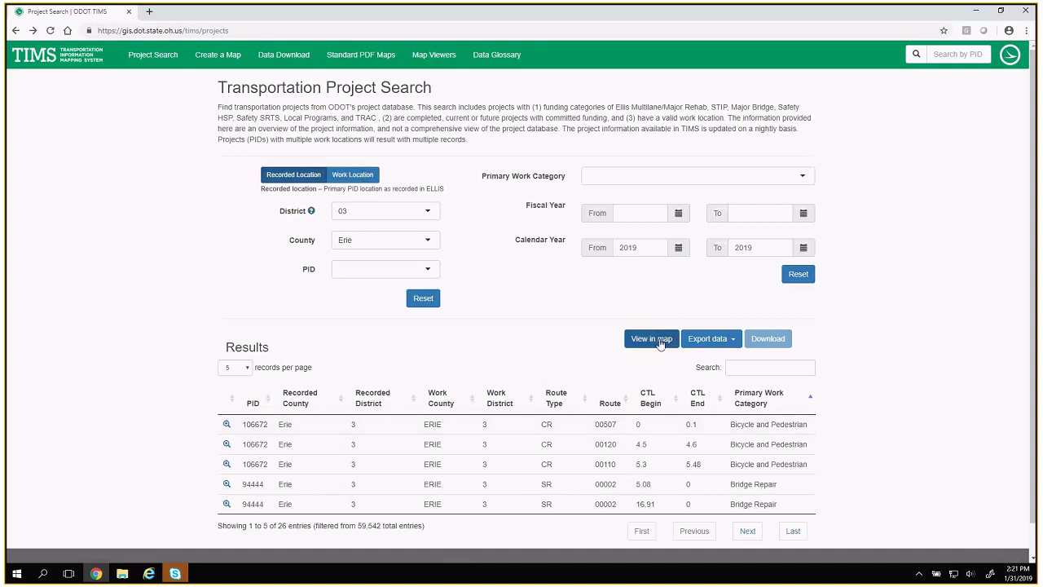
- Select the first Erie project row and show the results on the map
{"action": "left_click", "coordinate": [321, 428]}
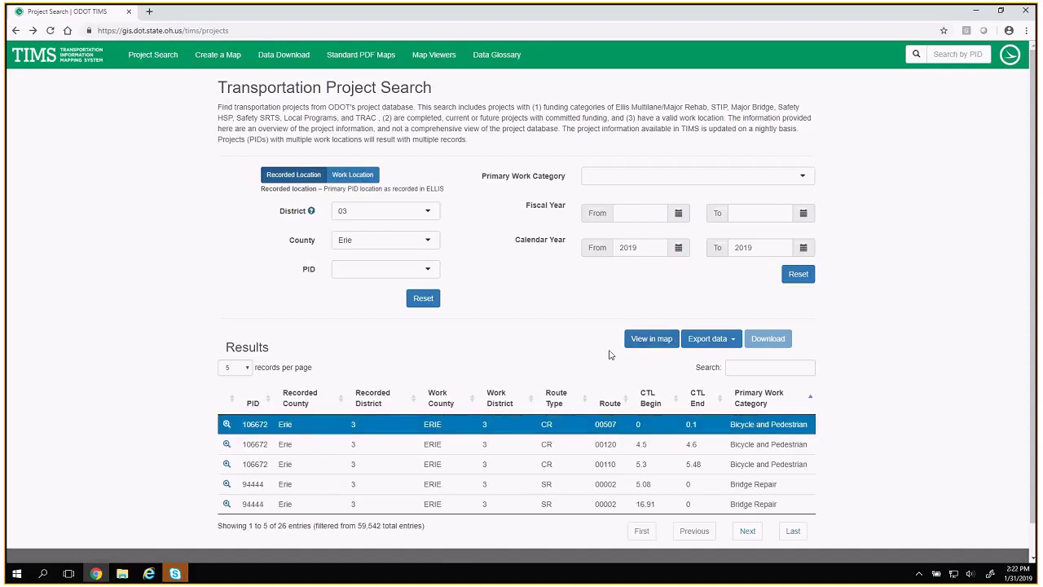
{"action": "left_click", "coordinate": [651, 339]}
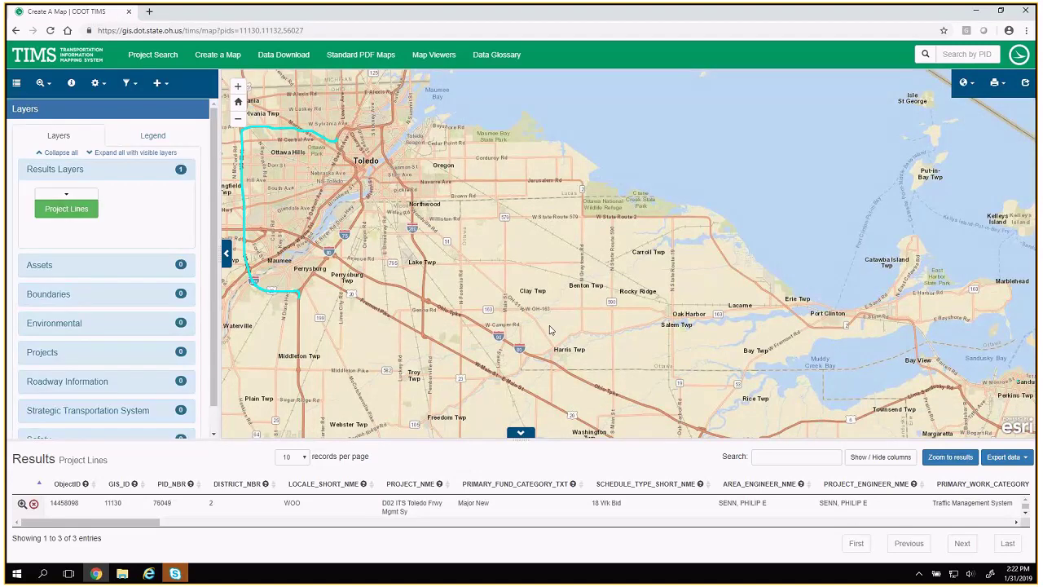
{"action": "left_click_drag", "start_coordinate": [566, 438], "coordinate": [597, 352]}
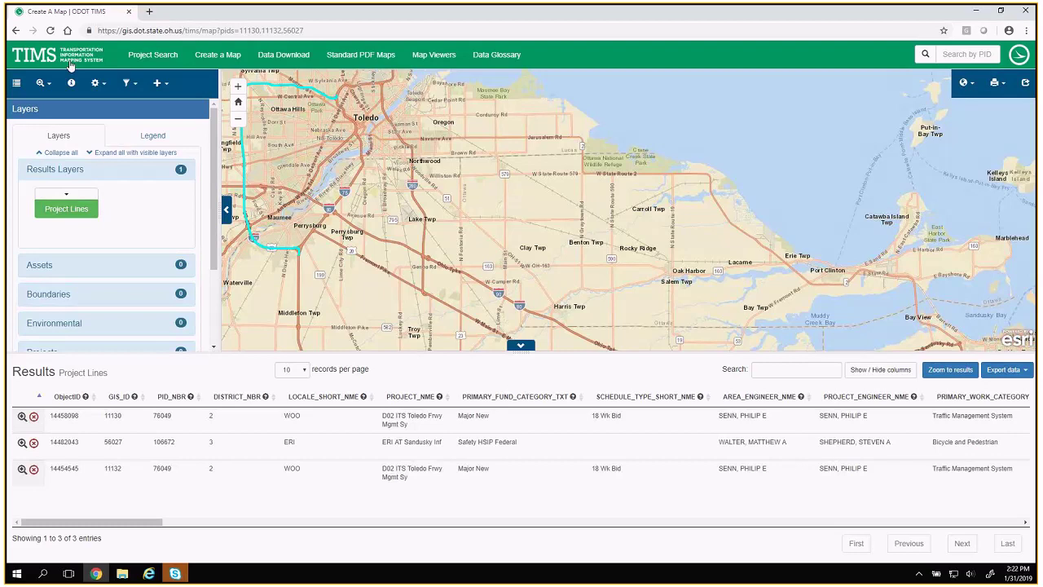
{"action": "left_click", "coordinate": [49, 30]}
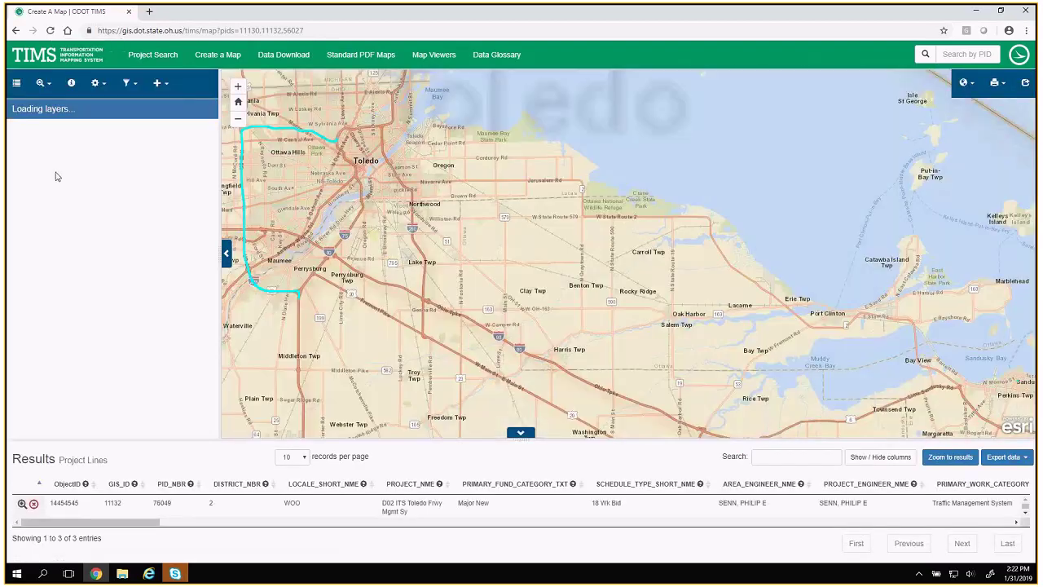
{"action": "left_click", "coordinate": [51, 31]}
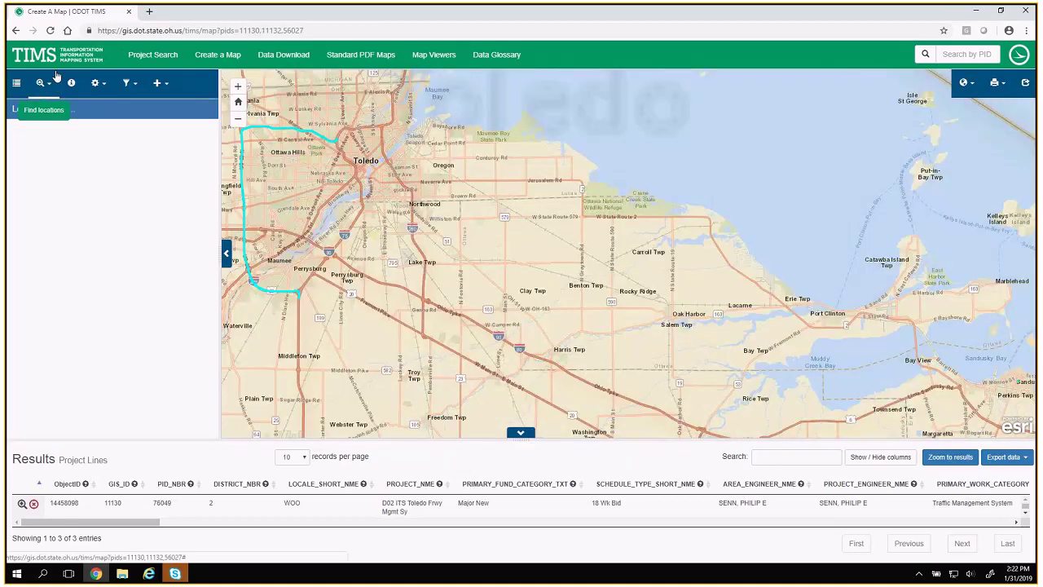
- From the TIMS home page, start CREATE A MAP, then return to Project Search
{"action": "left_click", "coordinate": [55, 57]}
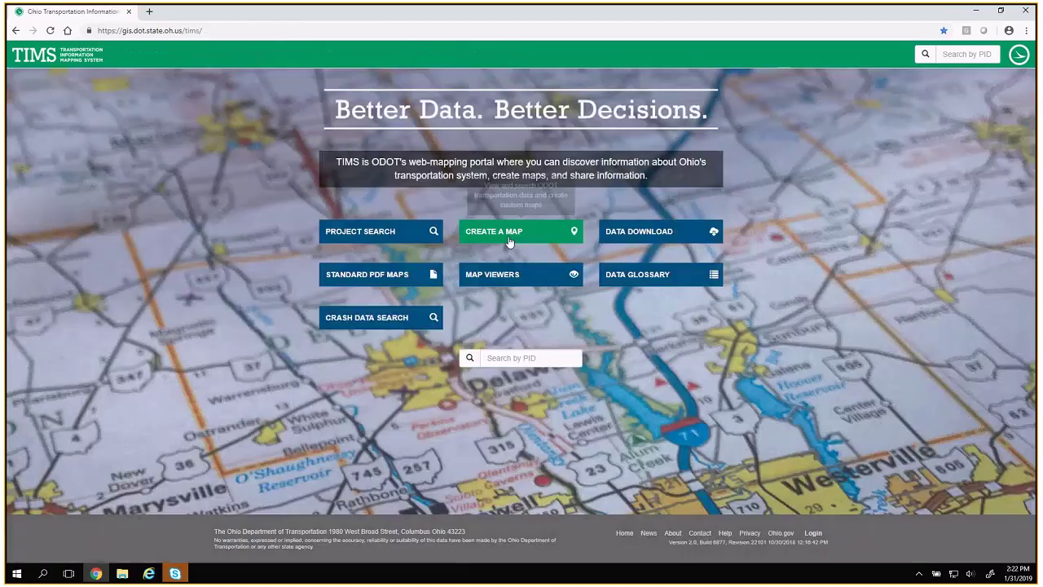
{"action": "left_click", "coordinate": [510, 236]}
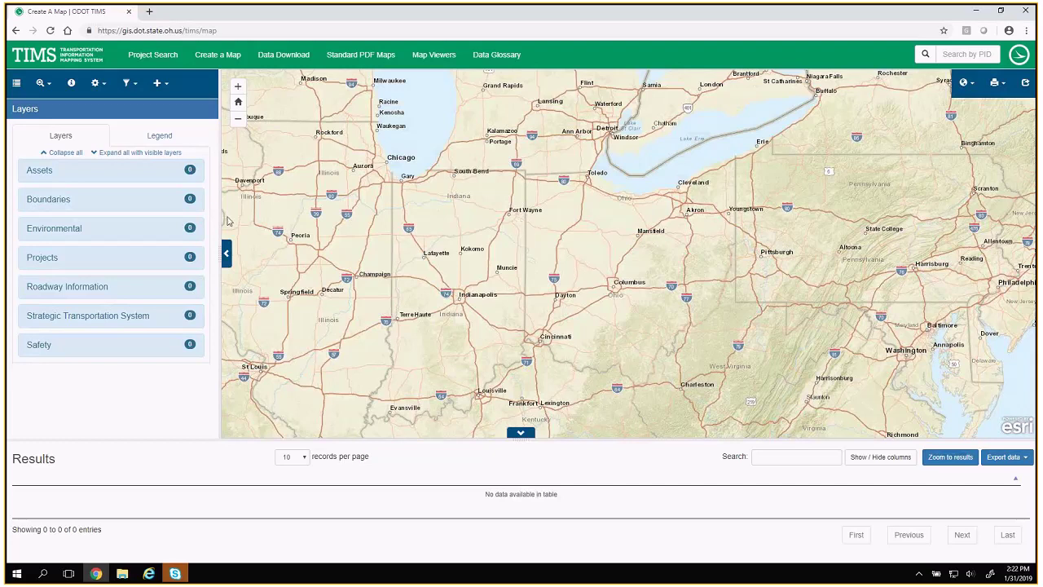
{"action": "left_click", "coordinate": [160, 57]}
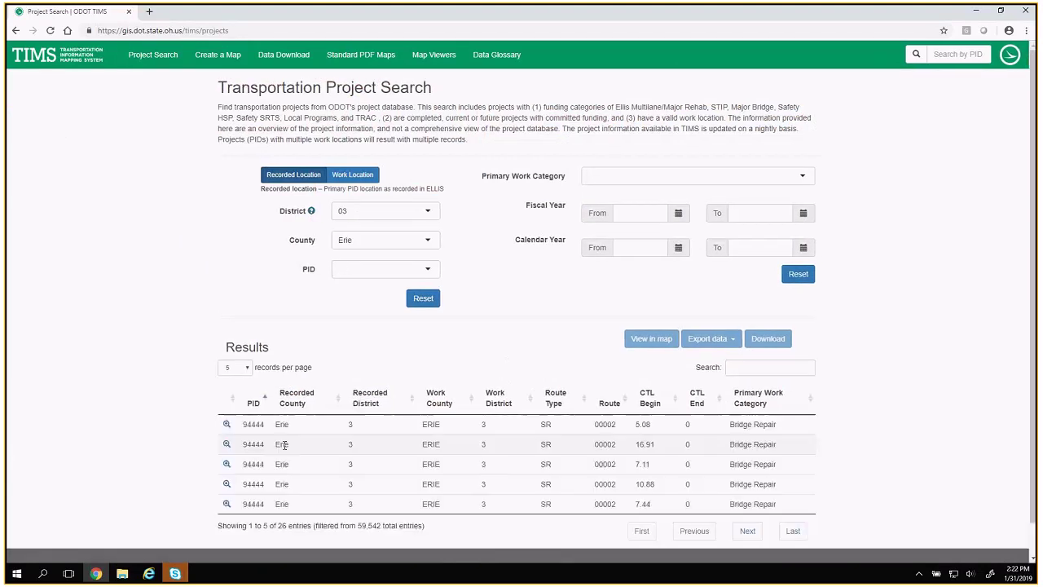
- Show project 94444 on the map and enlarge the Results panel below it
{"action": "left_click", "coordinate": [226, 425]}
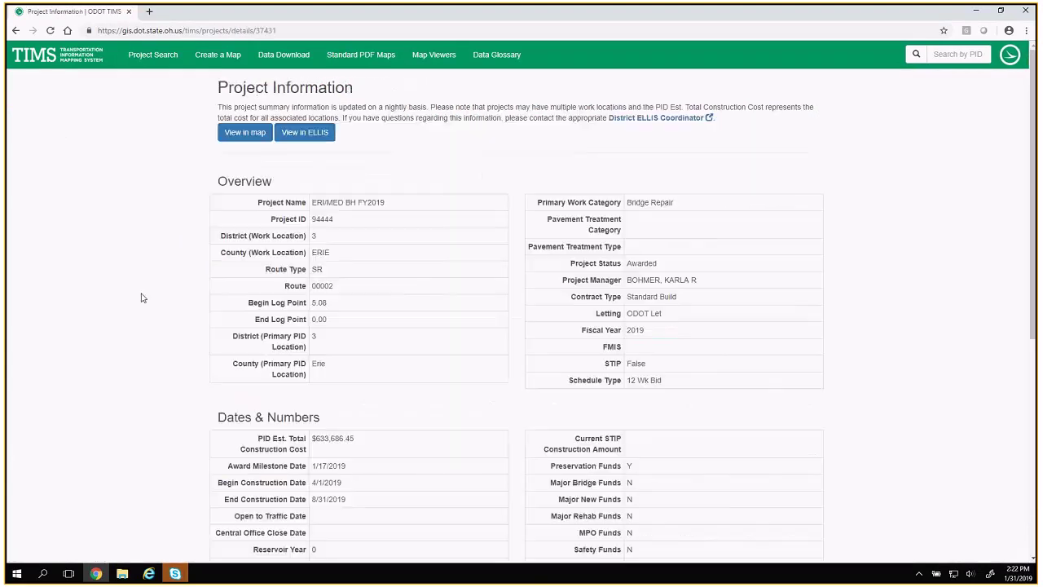
{"action": "left_click", "coordinate": [181, 130]}
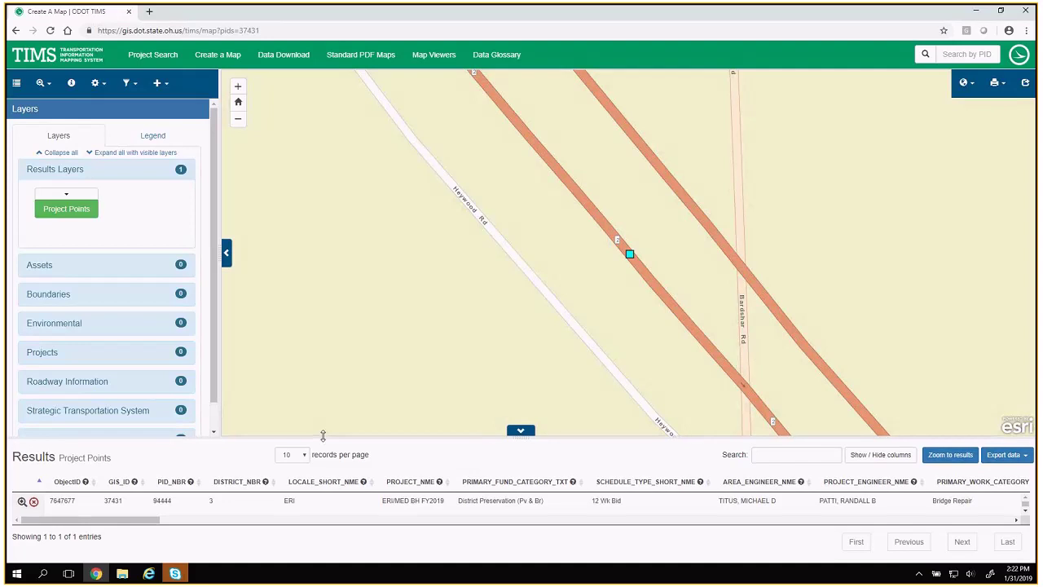
{"action": "left_click_drag", "start_coordinate": [323, 438], "coordinate": [330, 391]}
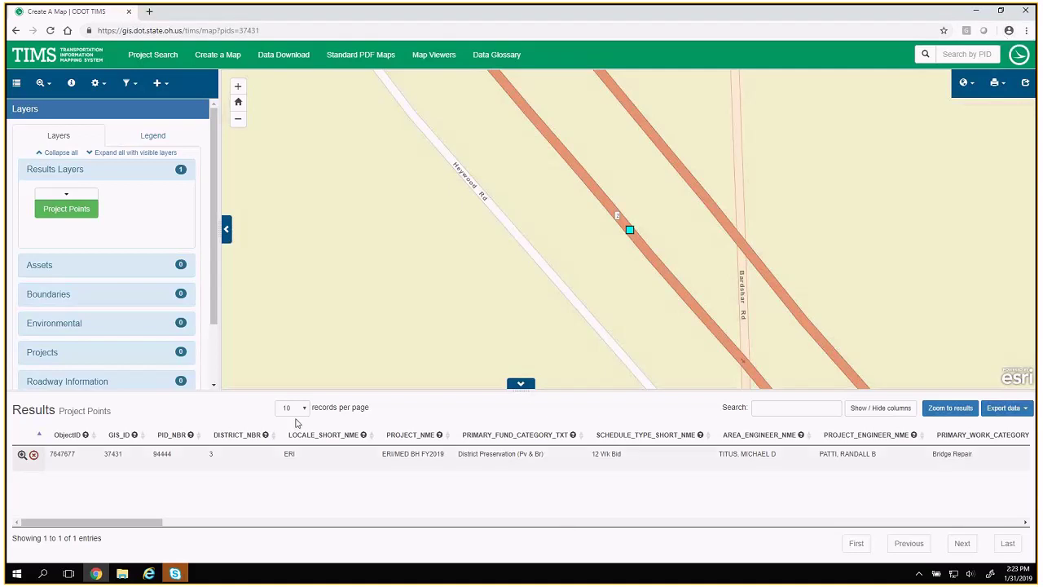
- Zoom the map to the Project Points layer, then go back to the TIMS home page
{"action": "left_click", "coordinate": [64, 199]}
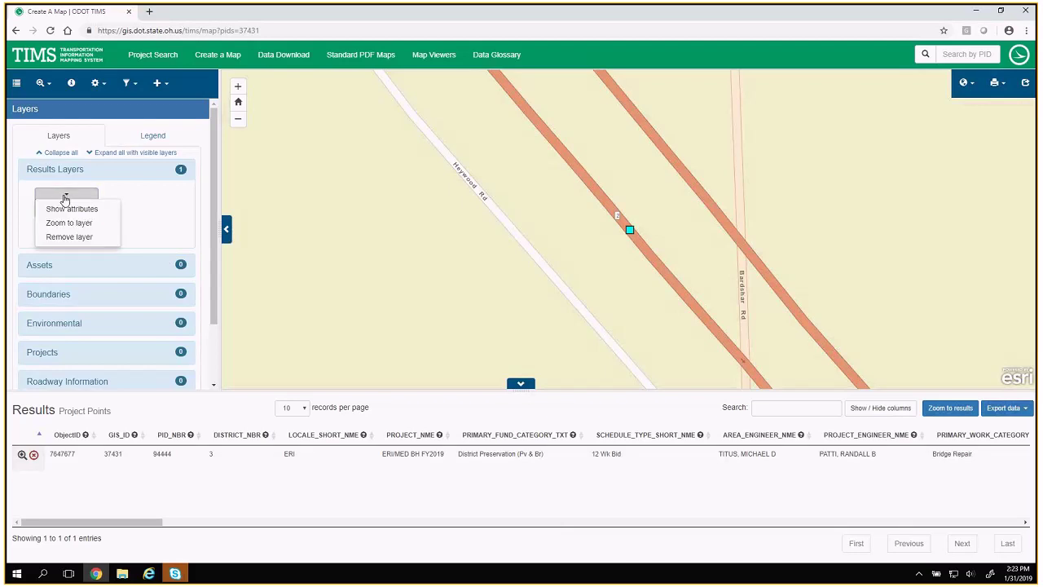
{"action": "left_click", "coordinate": [66, 224]}
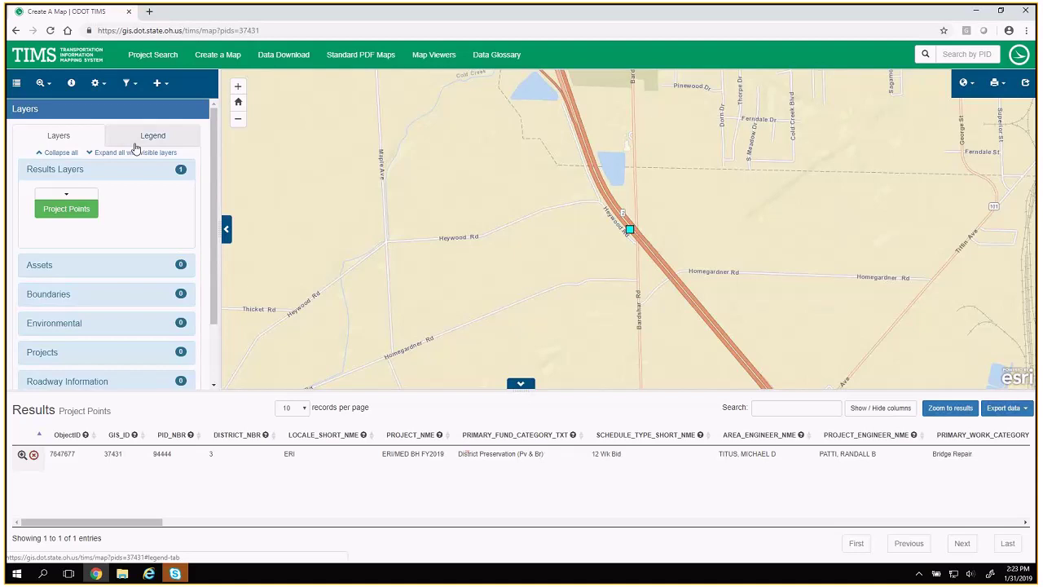
{"action": "key", "text": "alt+Left"}
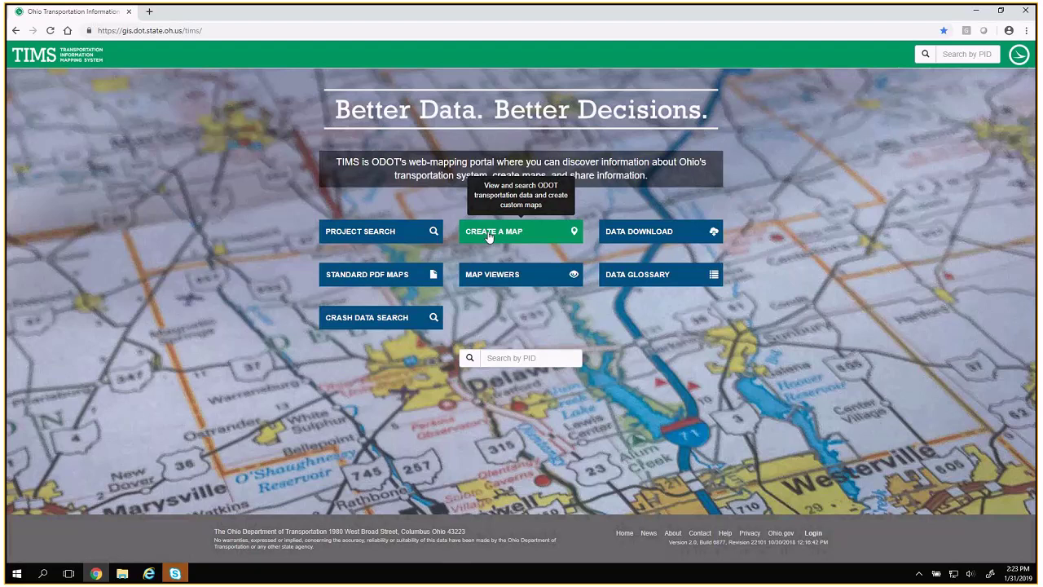
- Create a new map, resize the map/Results splitter, and widen the Layers panel
{"action": "left_click", "coordinate": [489, 236]}
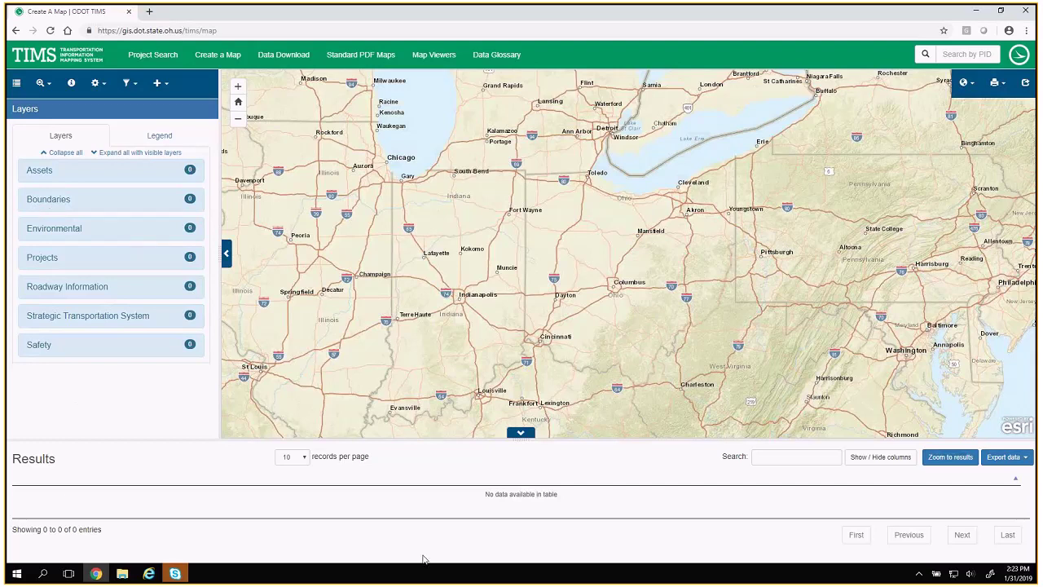
{"action": "left_click_drag", "start_coordinate": [445, 439], "coordinate": [496, 263]}
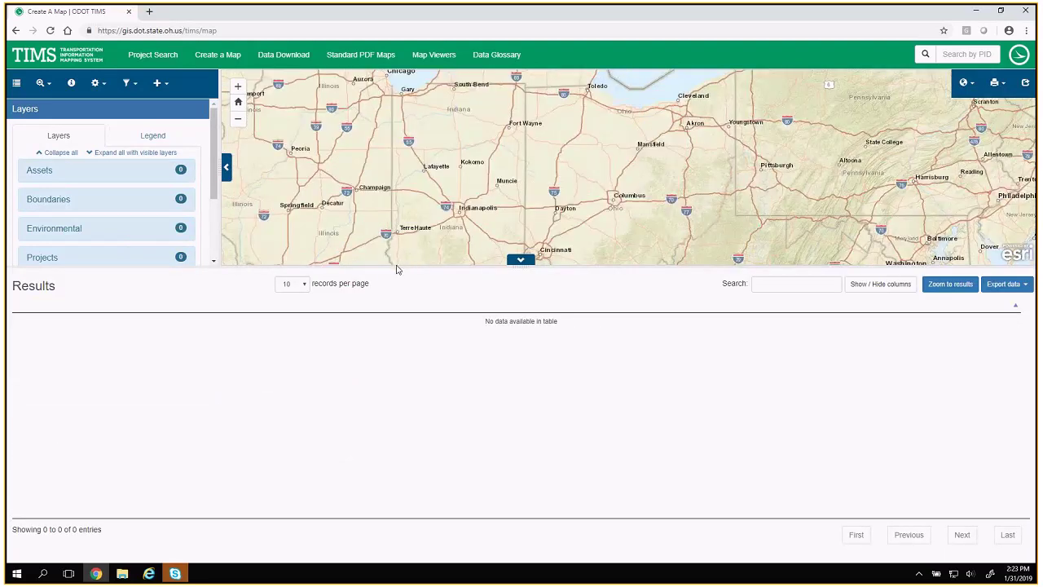
{"action": "left_click_drag", "start_coordinate": [396, 274], "coordinate": [379, 442]}
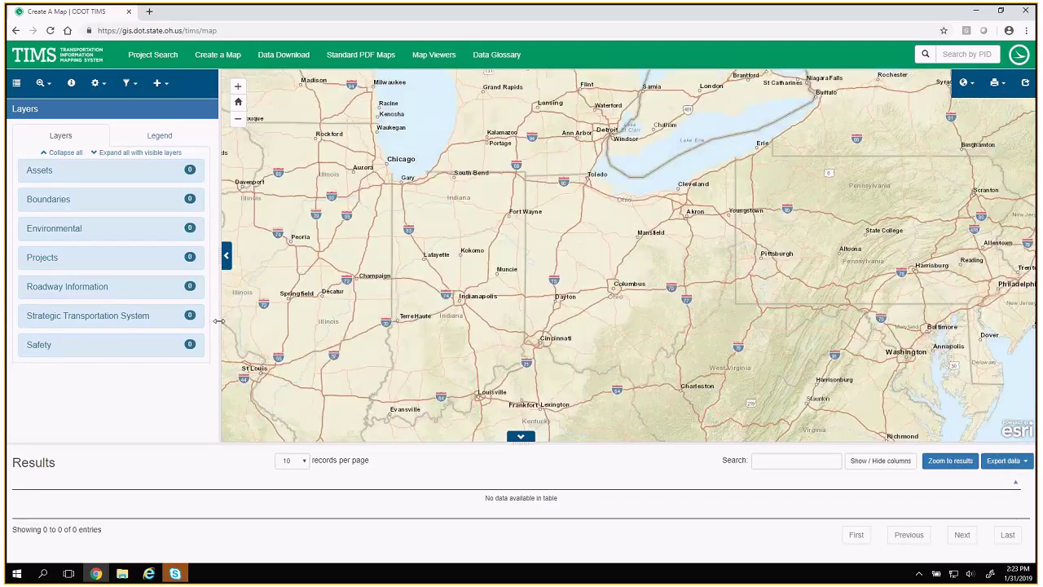
{"action": "left_click_drag", "start_coordinate": [220, 320], "coordinate": [334, 325]}
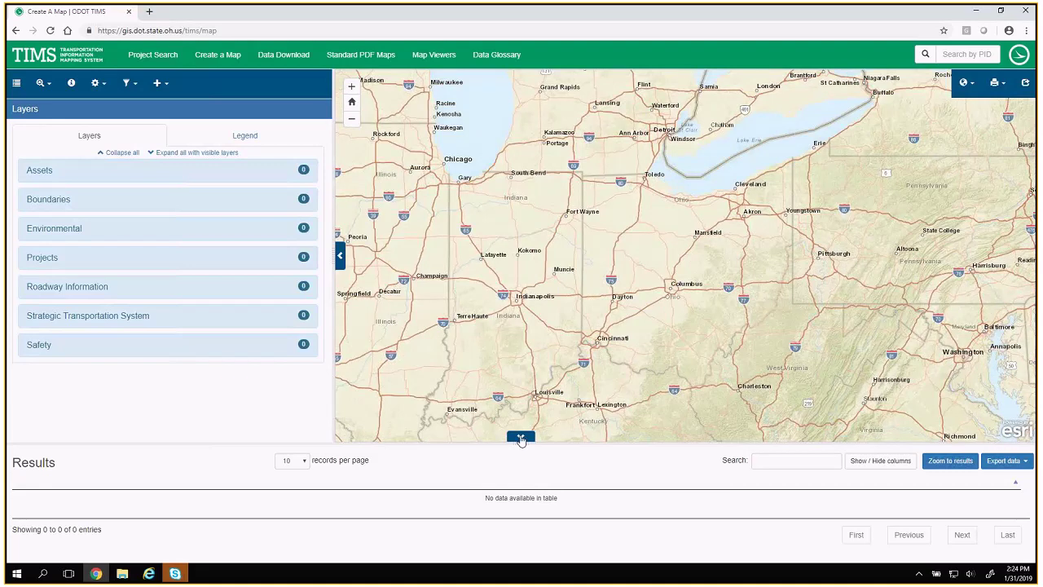
{"action": "left_click", "coordinate": [520, 436]}
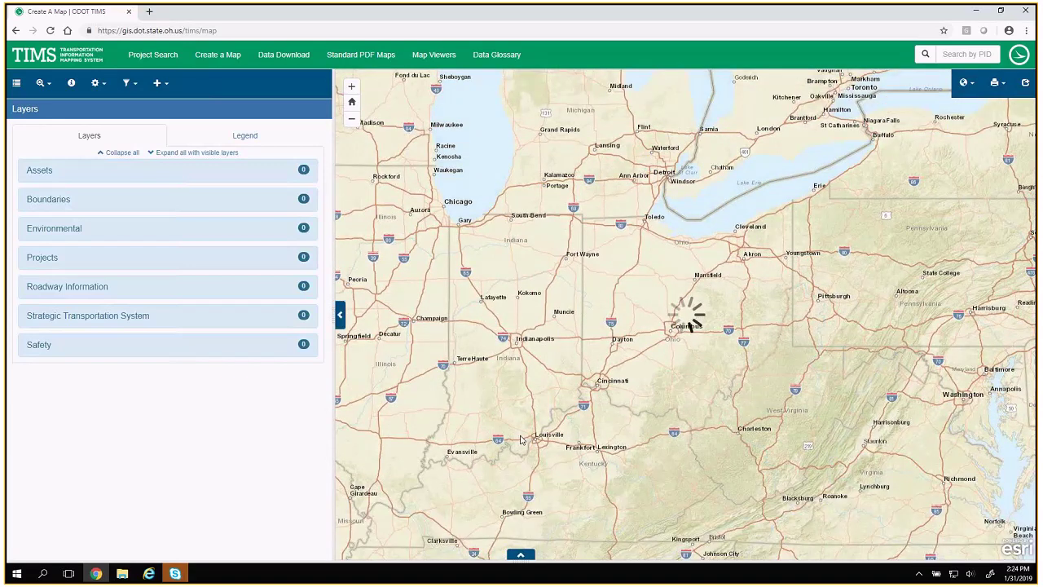
{"action": "left_click", "coordinate": [521, 554]}
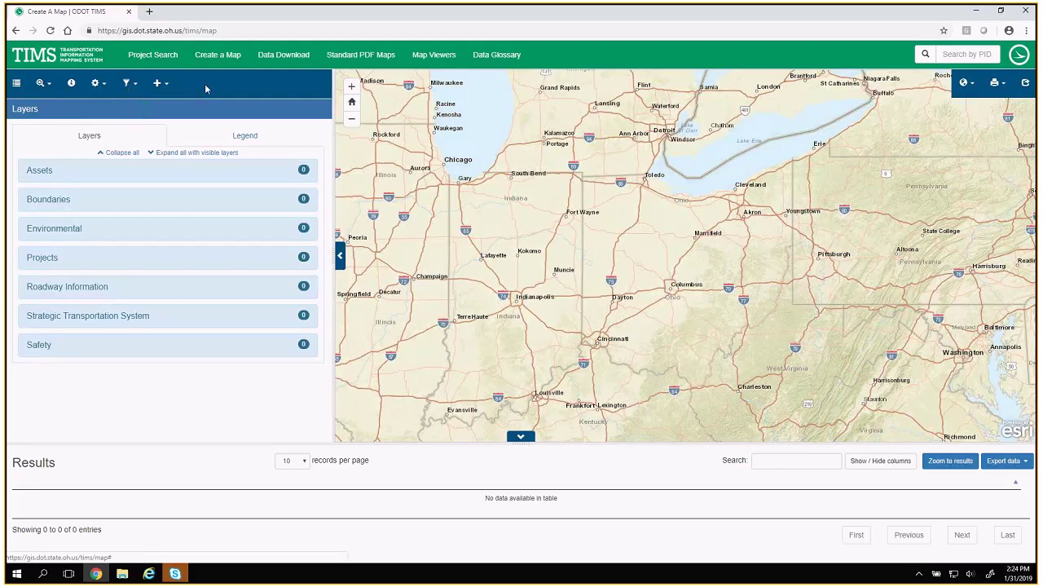
{"action": "left_click", "coordinate": [15, 85]}
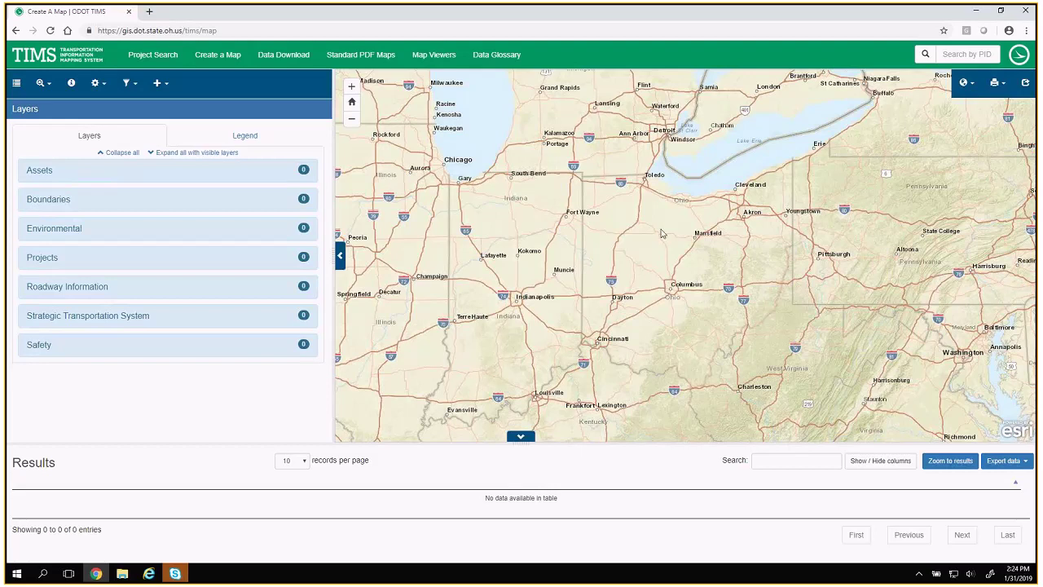
{"action": "left_click_drag", "start_coordinate": [665, 250], "coordinate": [606, 227]}
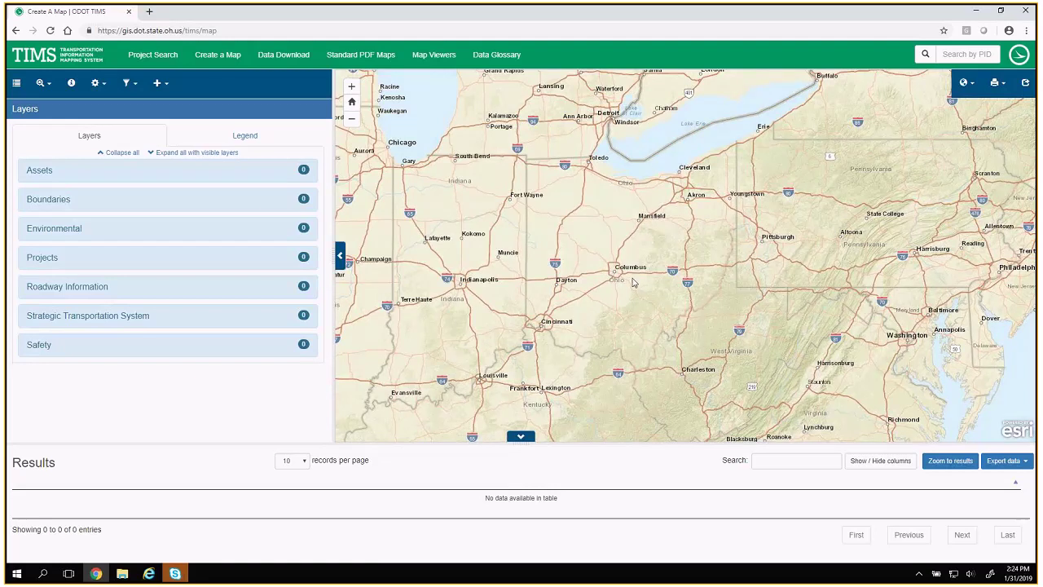
{"action": "scroll", "coordinate": [633, 282], "scroll_direction": "up", "scroll_amount": 1}
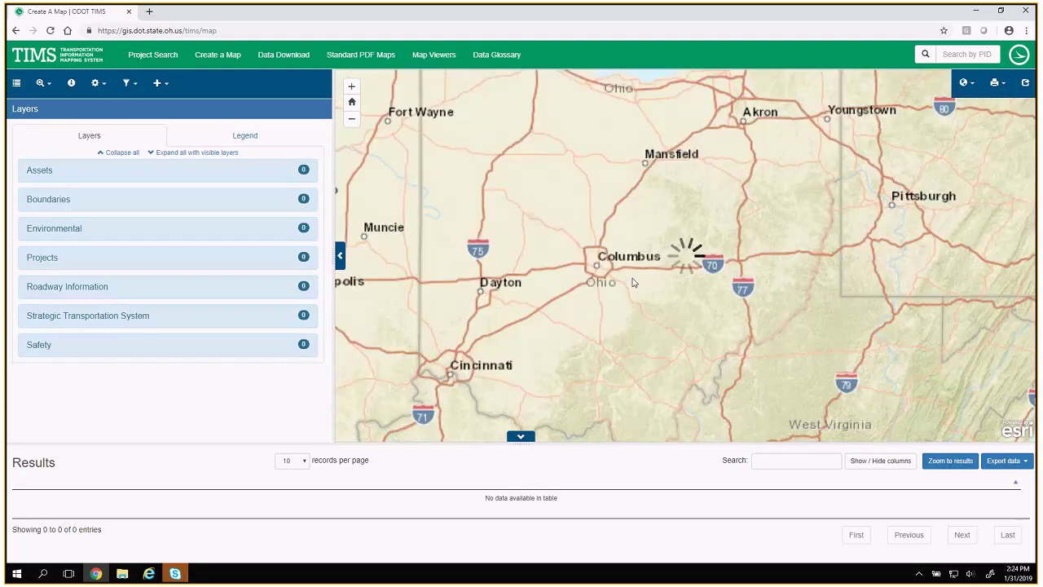
{"action": "scroll", "coordinate": [633, 281], "scroll_direction": "up", "scroll_amount": 1}
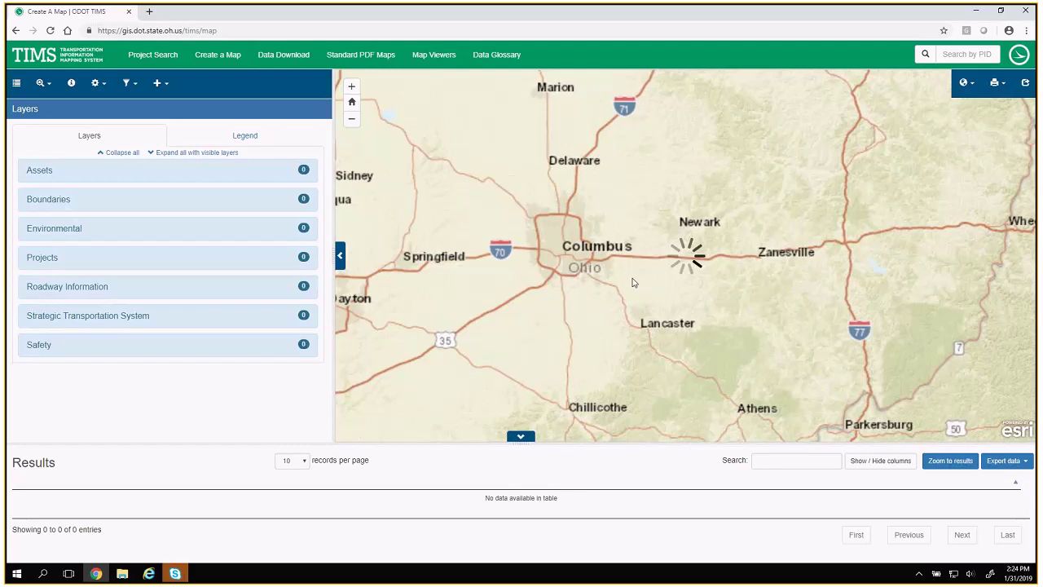
{"action": "left_click", "coordinate": [352, 88]}
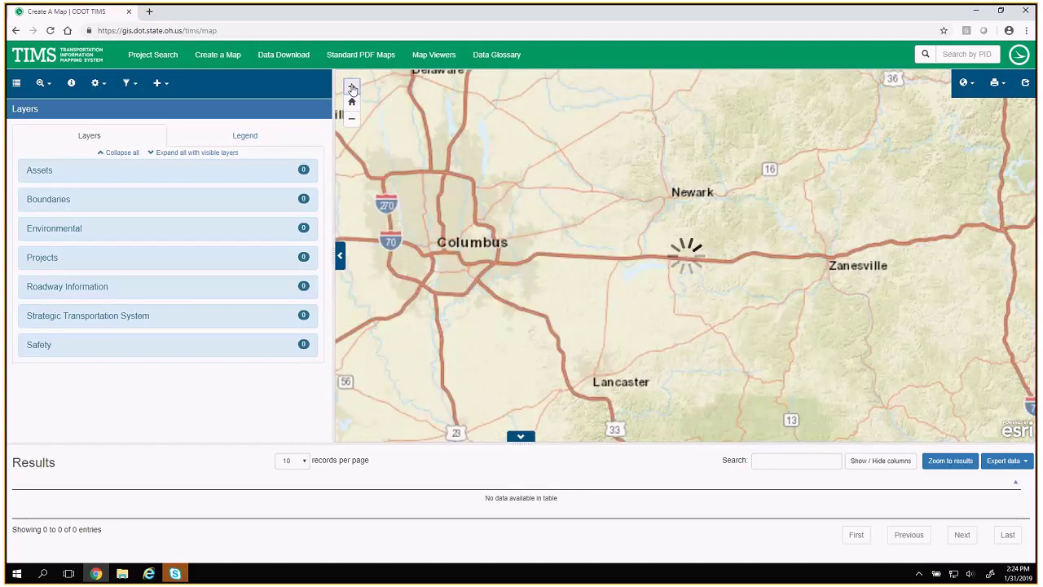
{"action": "left_click", "coordinate": [352, 88]}
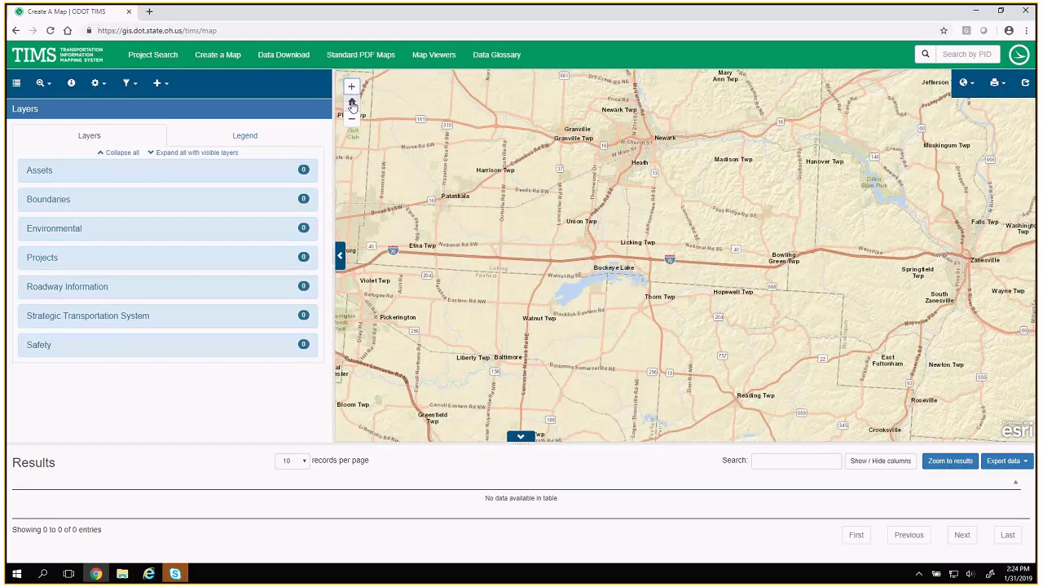
{"action": "left_click", "coordinate": [351, 102]}
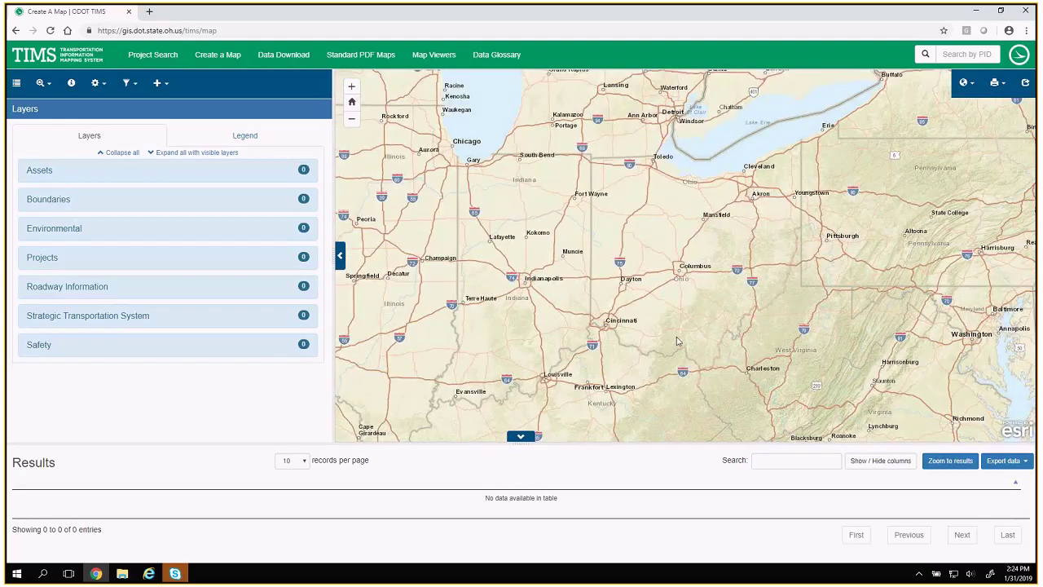
- Preview the Hybrid and Dark Gray basemaps
{"action": "left_click", "coordinate": [971, 85]}
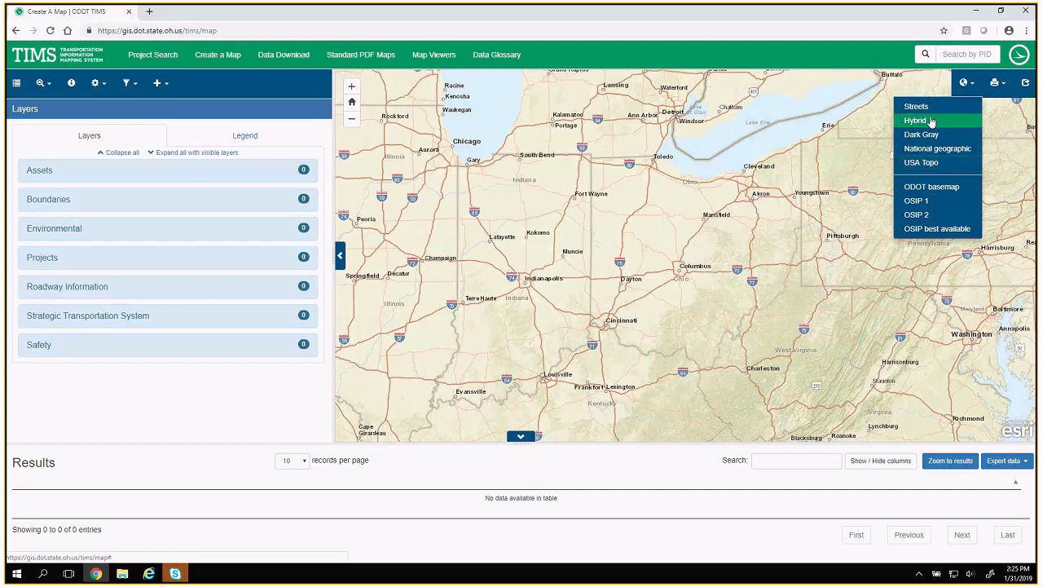
{"action": "left_click", "coordinate": [974, 83]}
{"action": "left_click", "coordinate": [975, 84]}
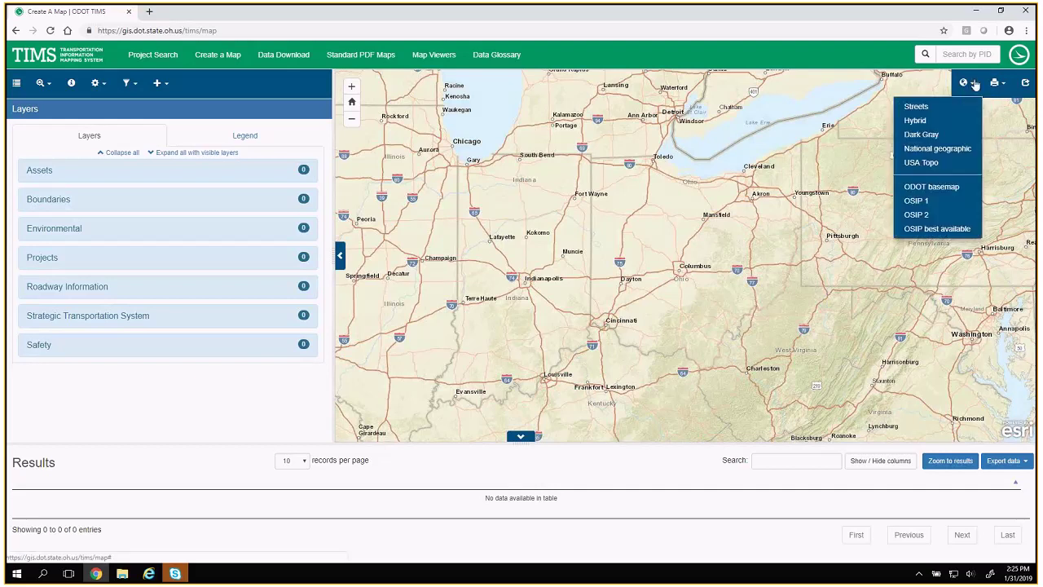
{"action": "left_click", "coordinate": [937, 121]}
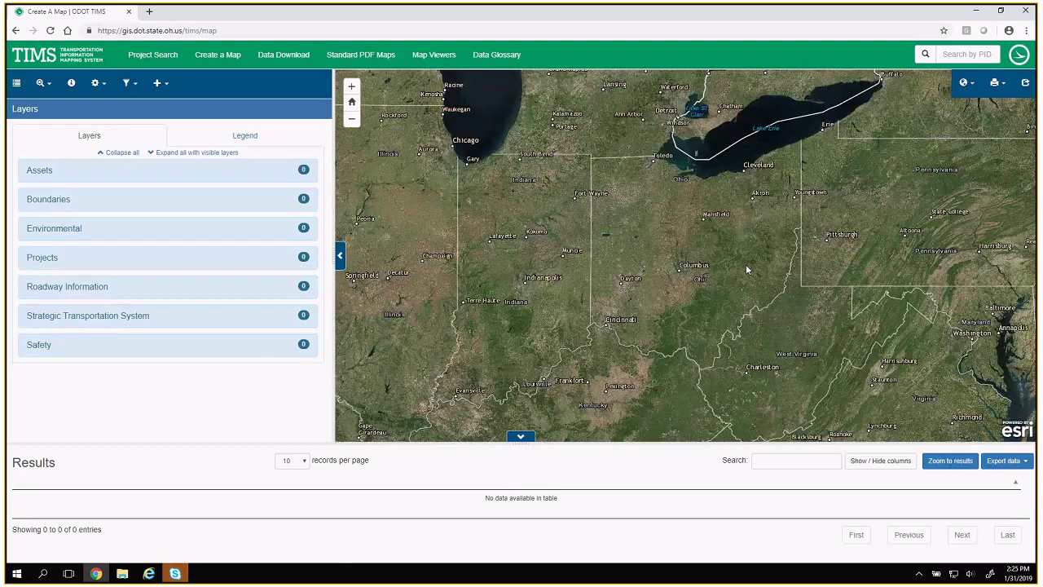
{"action": "scroll", "coordinate": [746, 264], "scroll_direction": "up", "scroll_amount": 2}
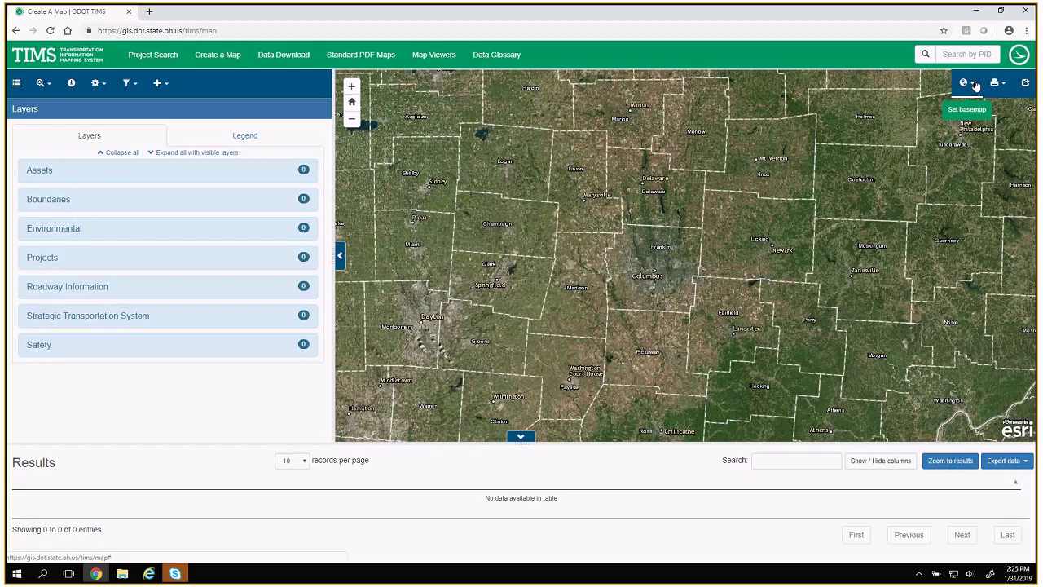
{"action": "left_click", "coordinate": [969, 83]}
{"action": "left_click", "coordinate": [952, 128]}
{"action": "left_click_drag", "start_coordinate": [538, 234], "coordinate": [467, 276]}
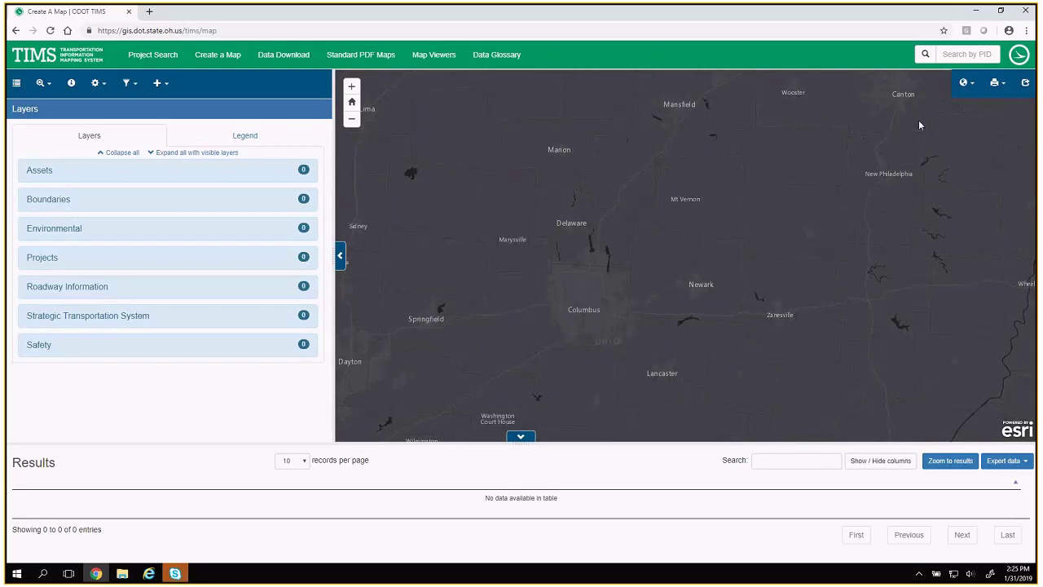
- Preview the USA Topo, National Geographic and ODOT basemaps
{"action": "left_click", "coordinate": [974, 86]}
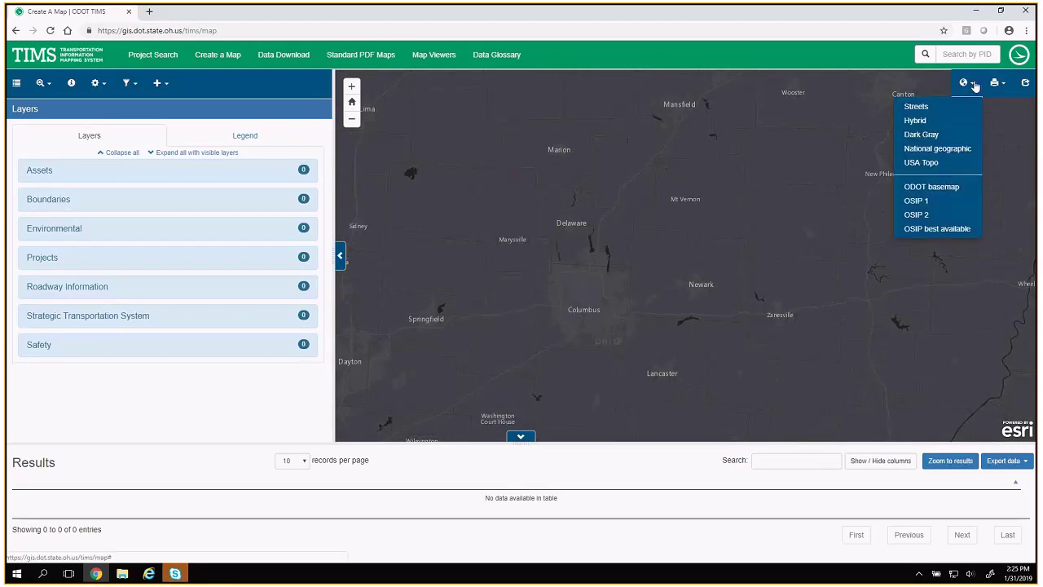
{"action": "left_click", "coordinate": [959, 162]}
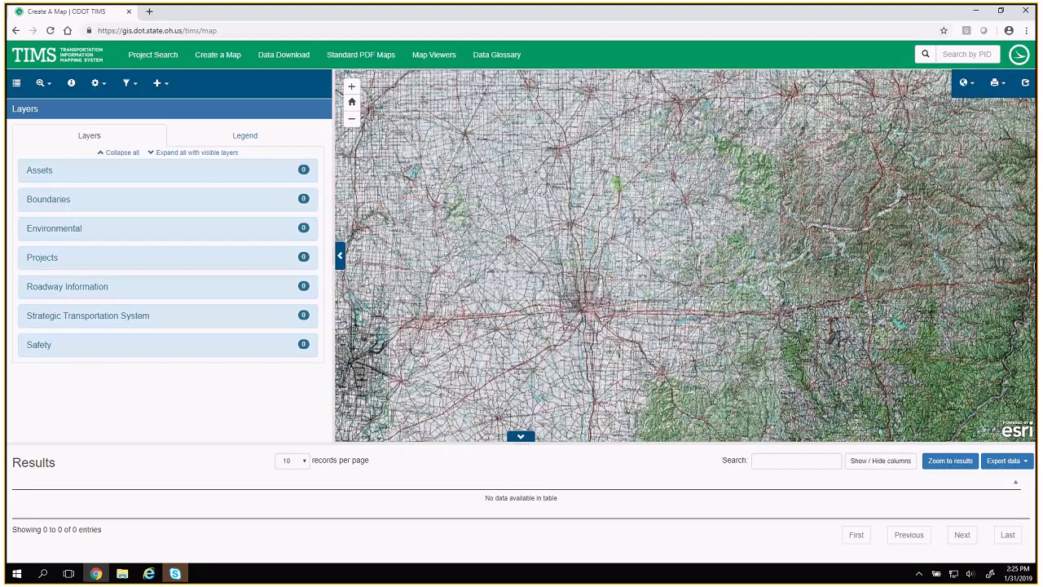
{"action": "scroll", "coordinate": [640, 257], "scroll_direction": "up", "scroll_amount": 5}
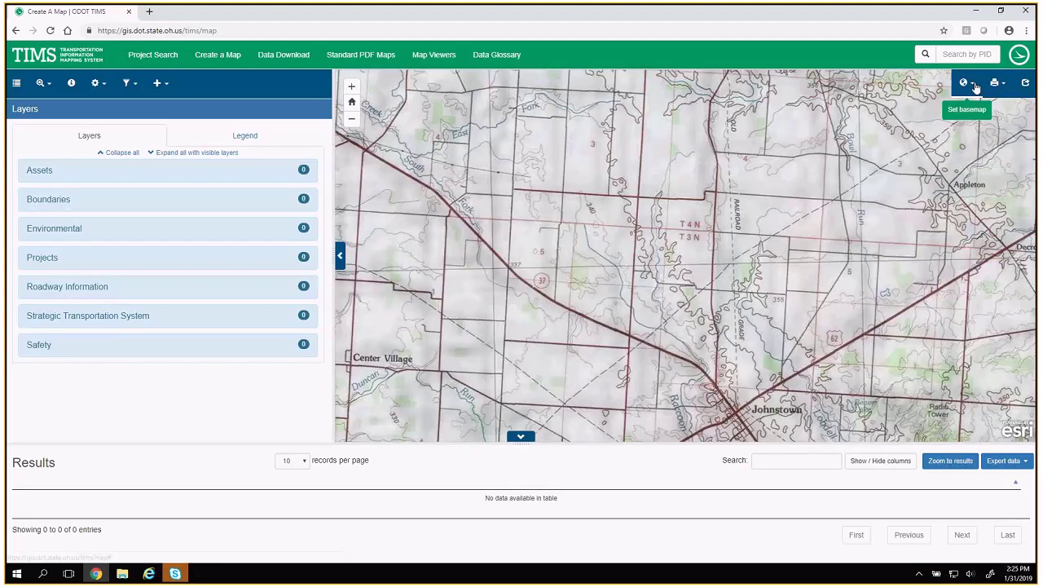
{"action": "left_click", "coordinate": [973, 84]}
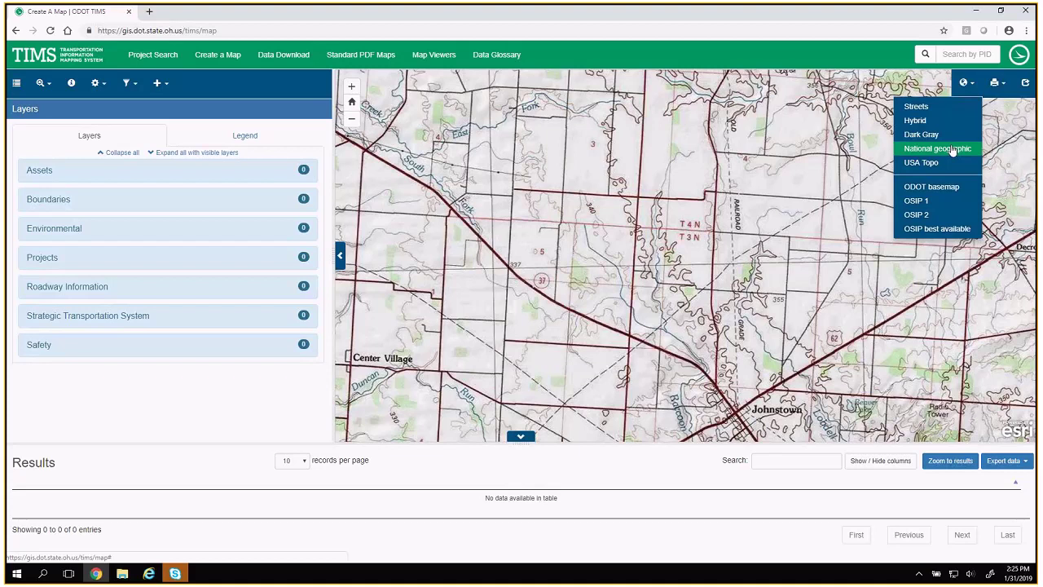
{"action": "left_click", "coordinate": [951, 150]}
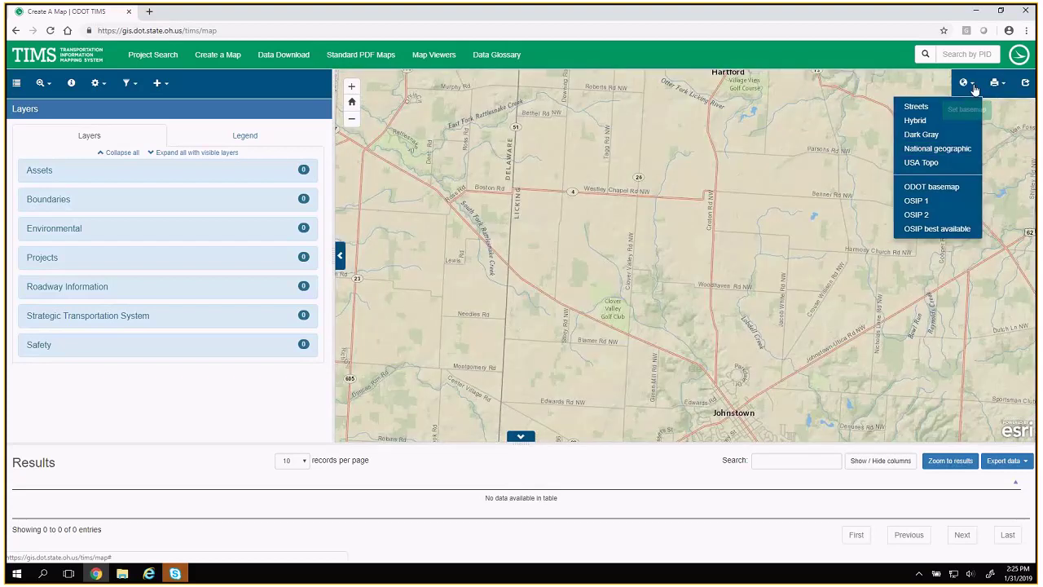
{"action": "left_click", "coordinate": [924, 188]}
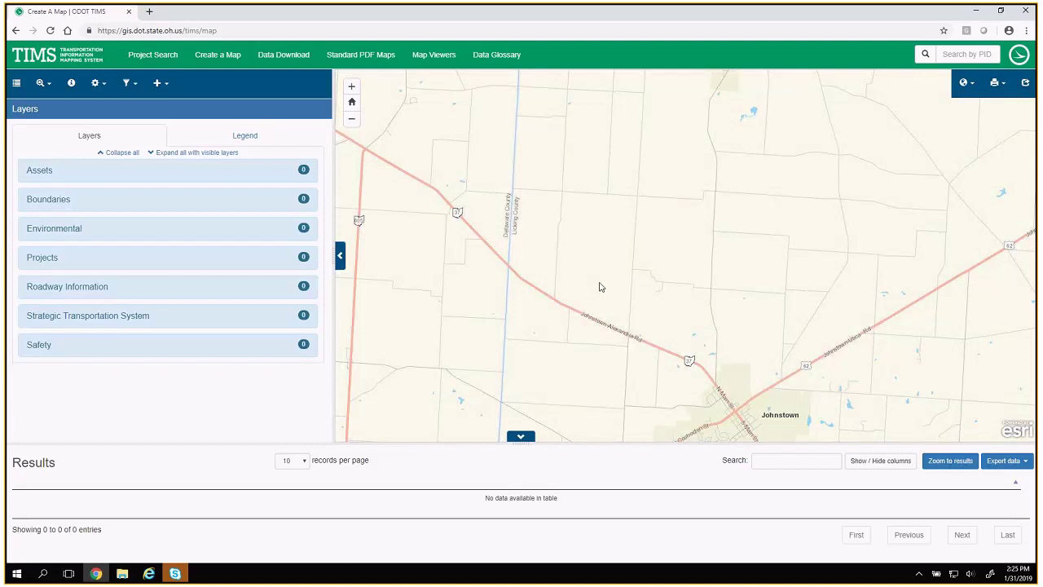
- Try OSIP best available imagery, return to the home extent, then choose Streets
{"action": "left_click", "coordinate": [974, 85]}
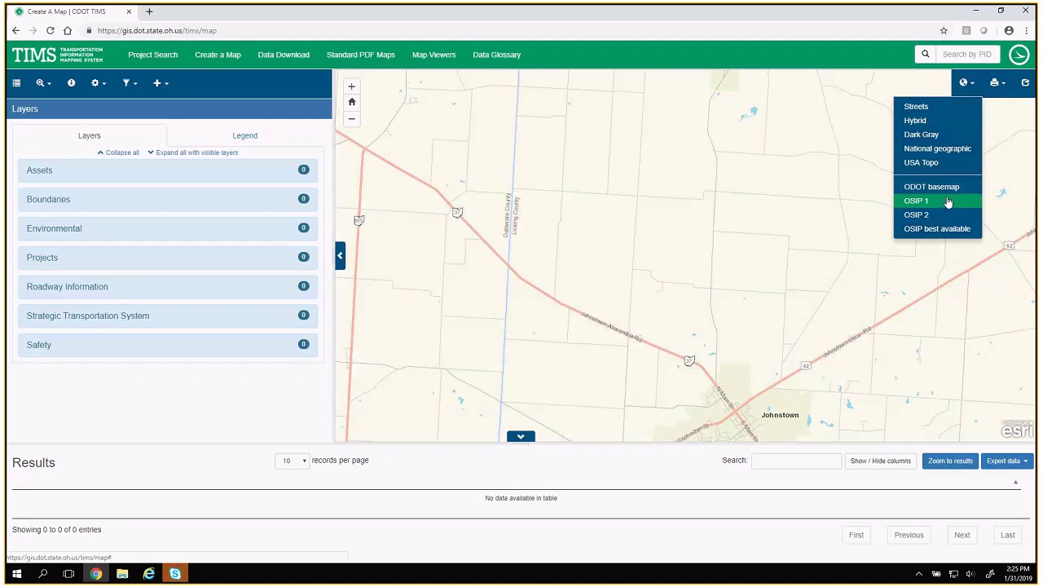
{"action": "left_click", "coordinate": [917, 232]}
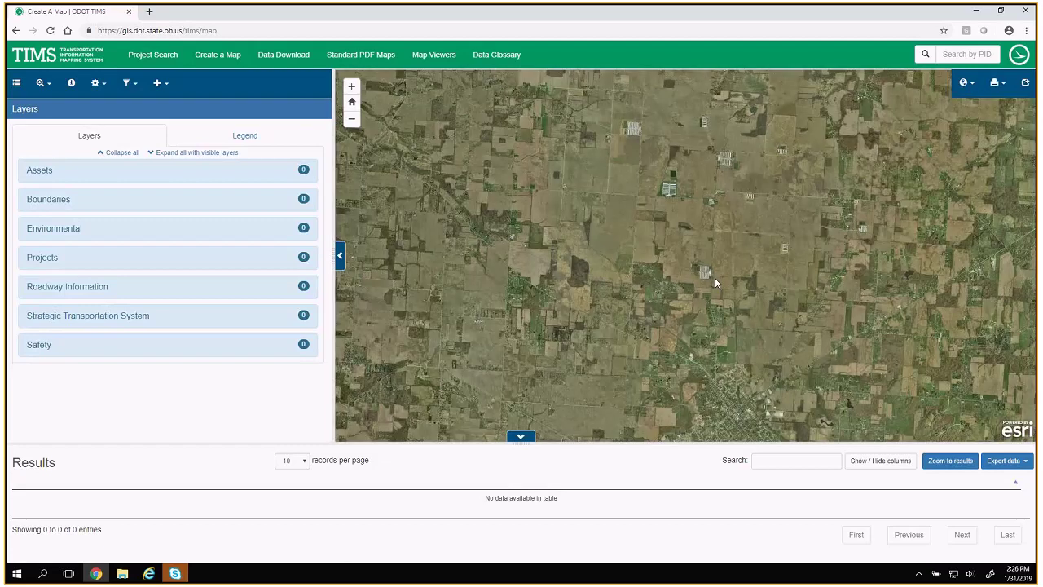
{"action": "scroll", "coordinate": [714, 277], "scroll_direction": "up", "scroll_amount": 3}
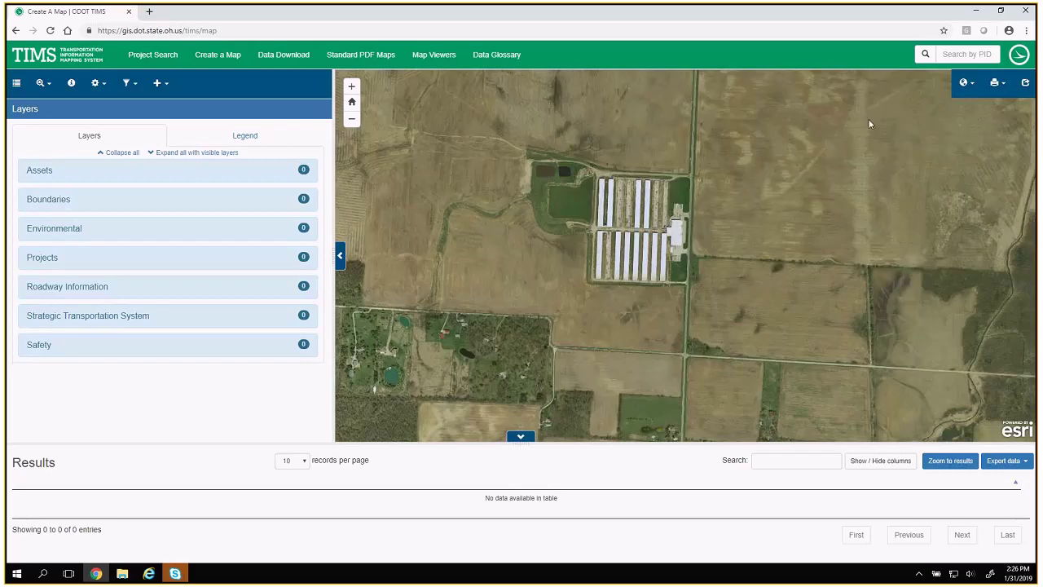
{"action": "left_click", "coordinate": [354, 107]}
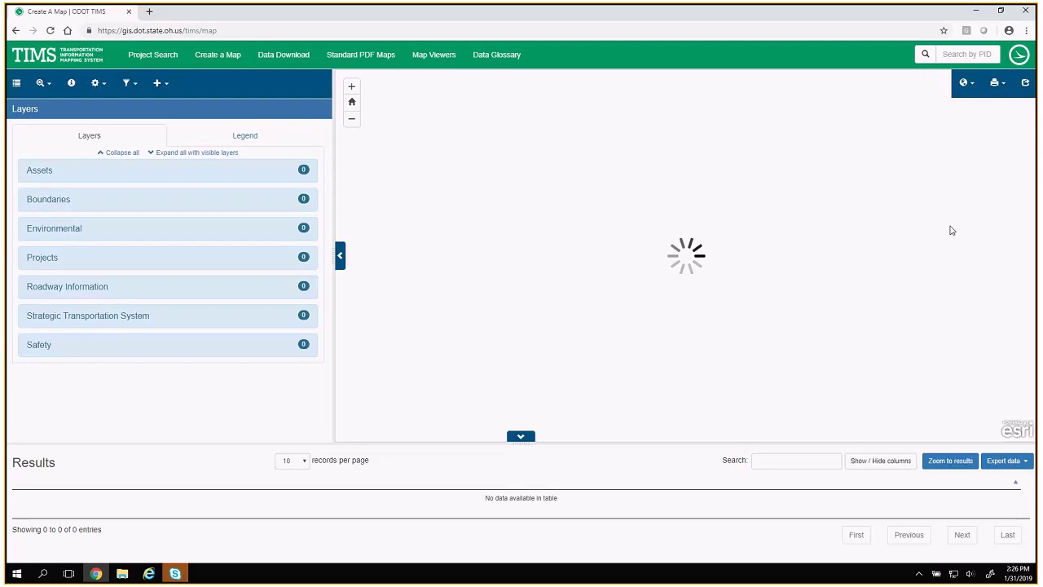
{"action": "left_click", "coordinate": [970, 84]}
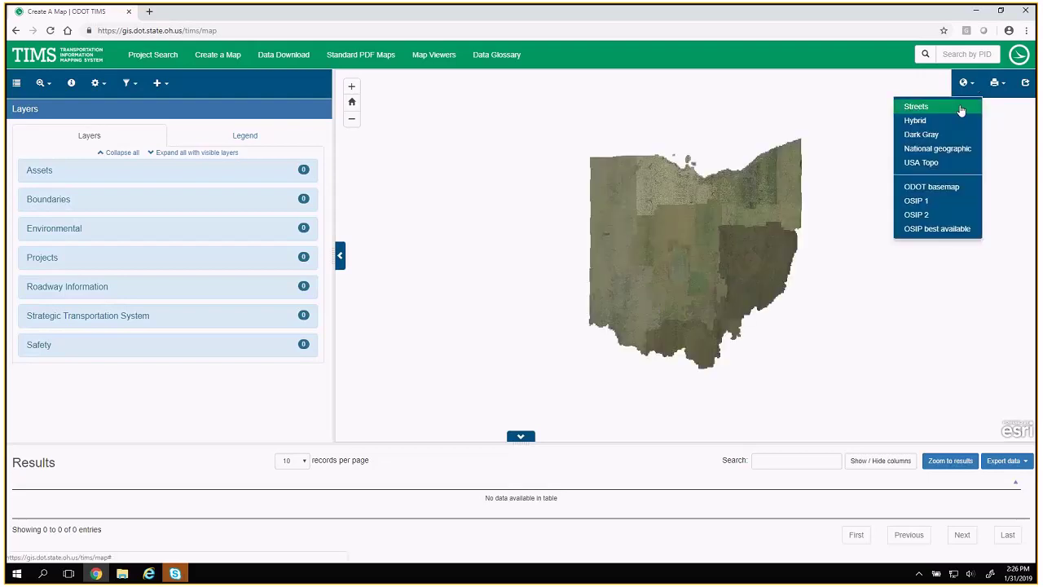
{"action": "left_click", "coordinate": [961, 111]}
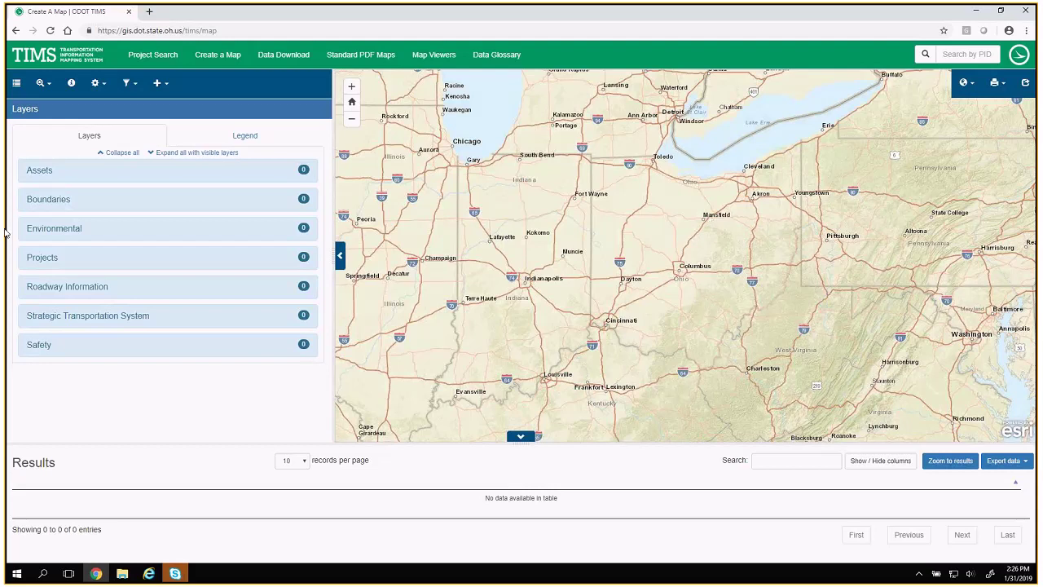
- Expand Assets, turn on ODOT Facilities and check its legend
{"action": "left_click", "coordinate": [56, 172]}
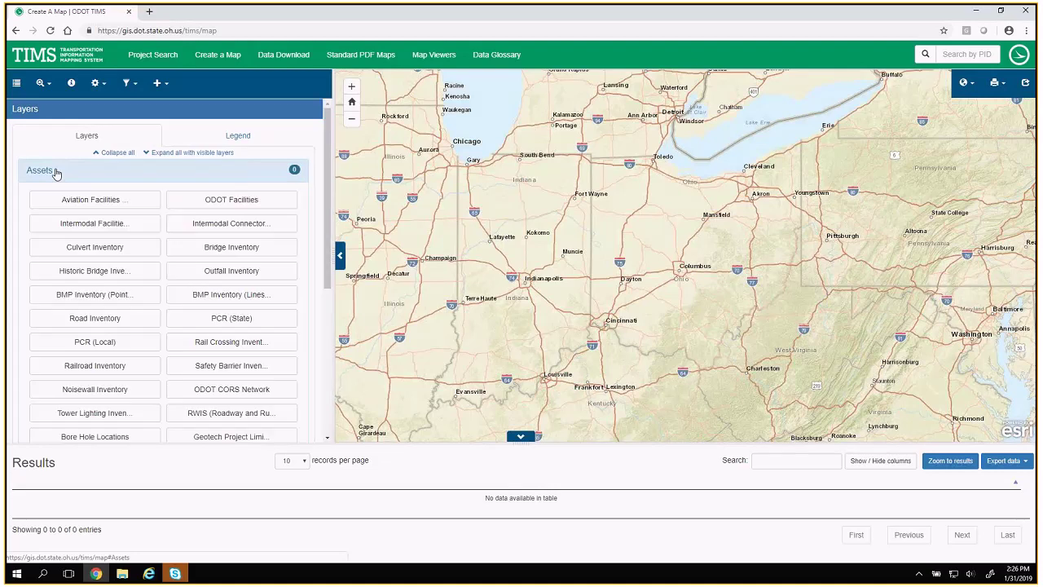
{"action": "left_click", "coordinate": [233, 204]}
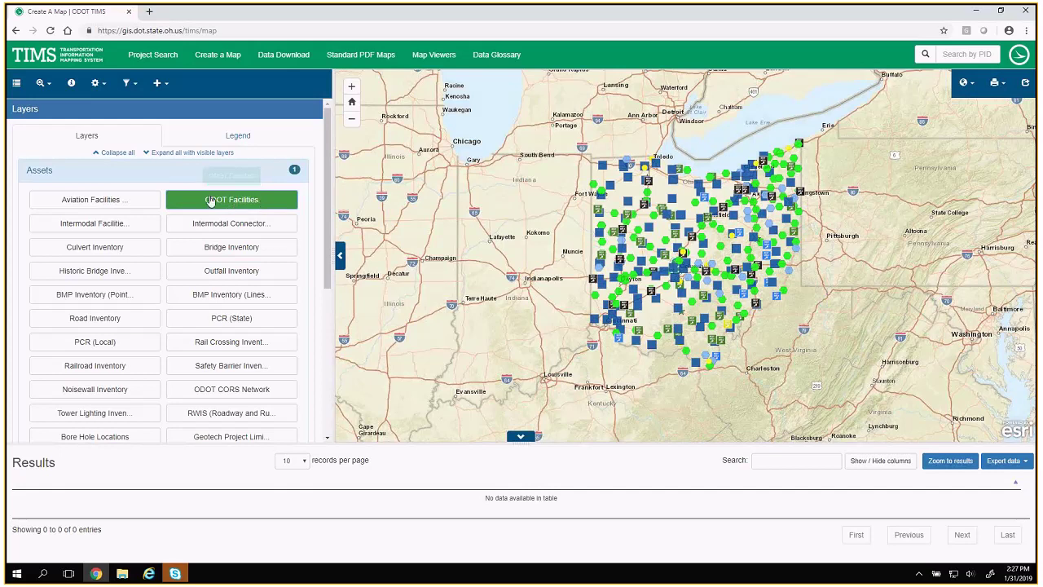
{"action": "left_click", "coordinate": [240, 136]}
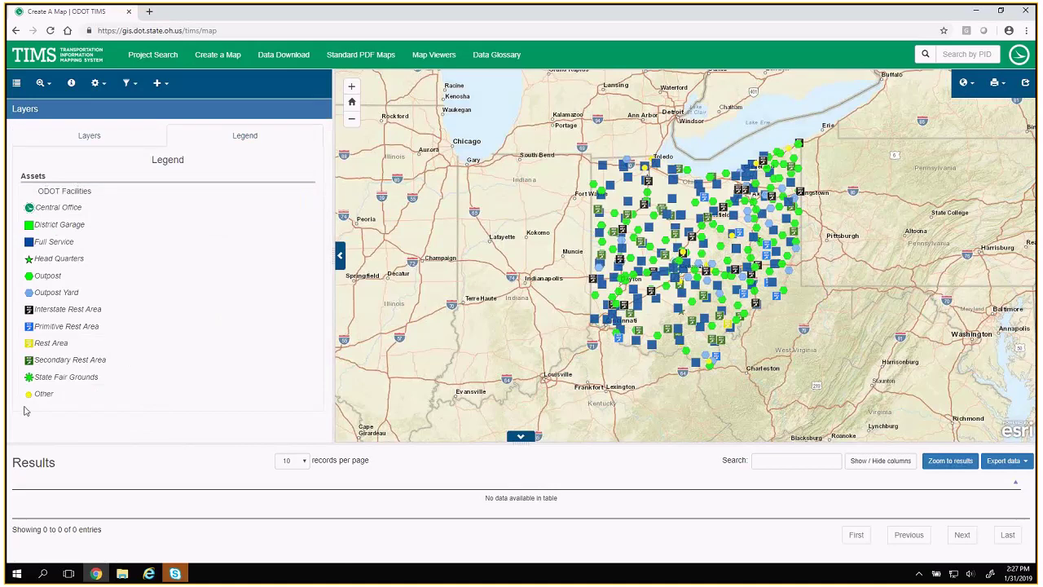
{"action": "left_click", "coordinate": [88, 135]}
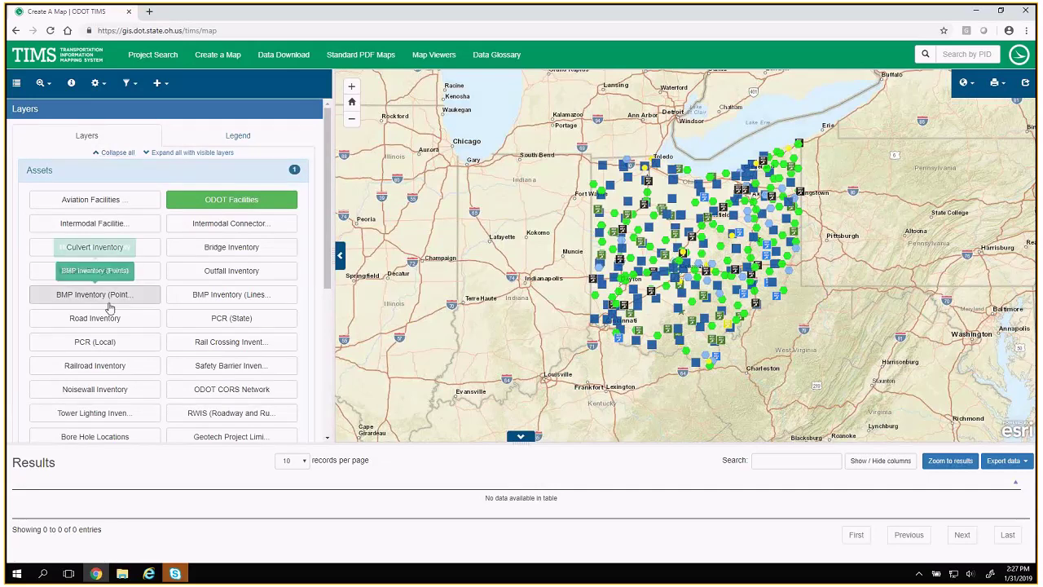
- Add Rail Crossing Inventory, check its legend, then turn both layers off
{"action": "left_click", "coordinate": [206, 343]}
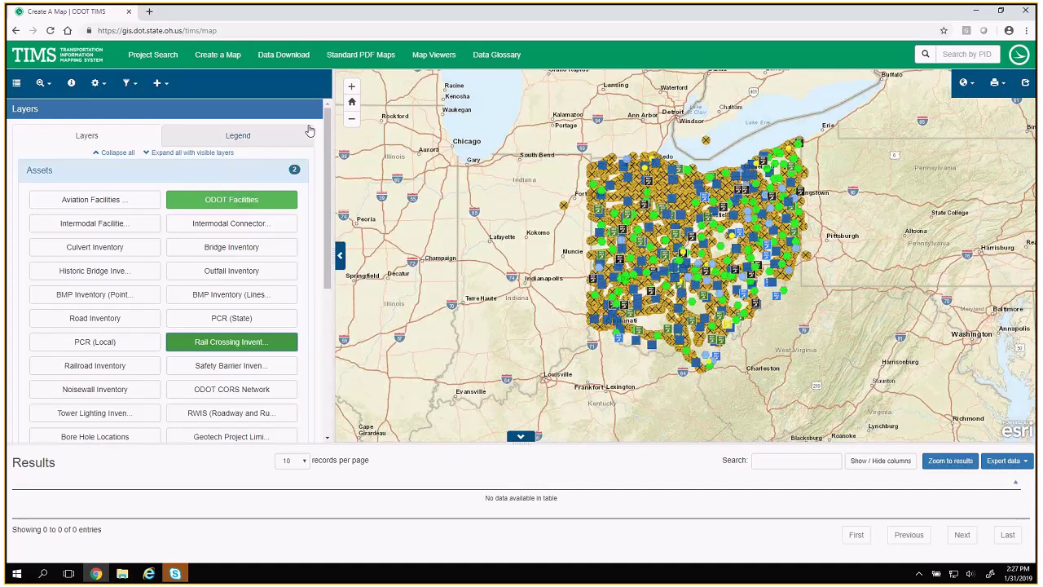
{"action": "left_click", "coordinate": [231, 138]}
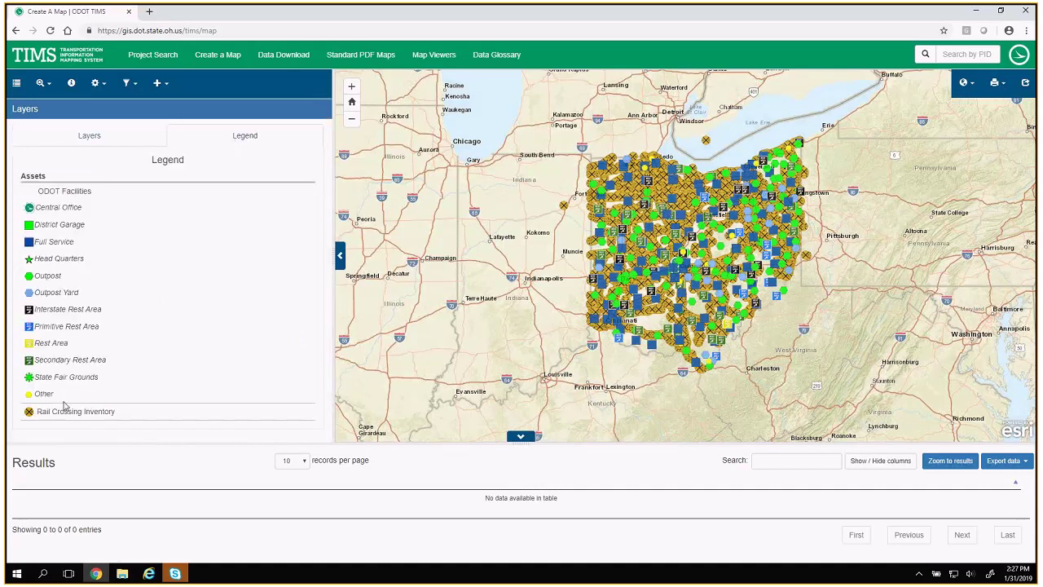
{"action": "left_click", "coordinate": [91, 137]}
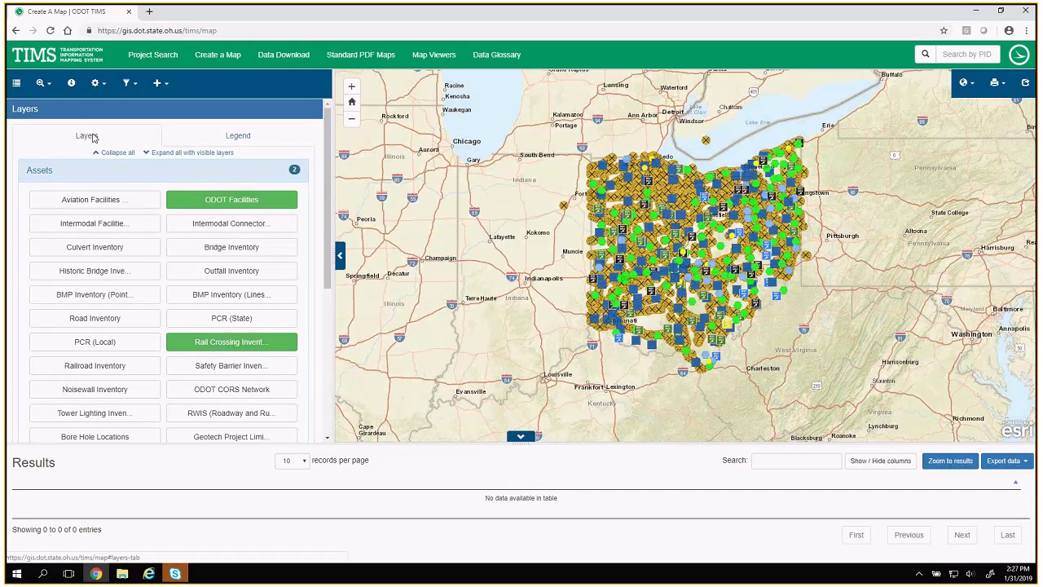
{"action": "left_click", "coordinate": [216, 343]}
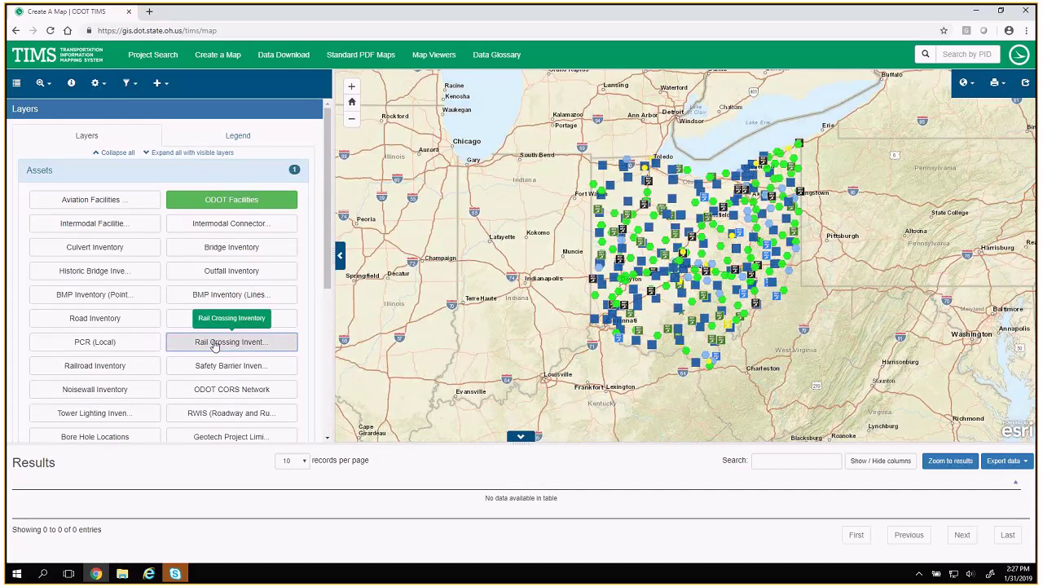
{"action": "left_click", "coordinate": [252, 204]}
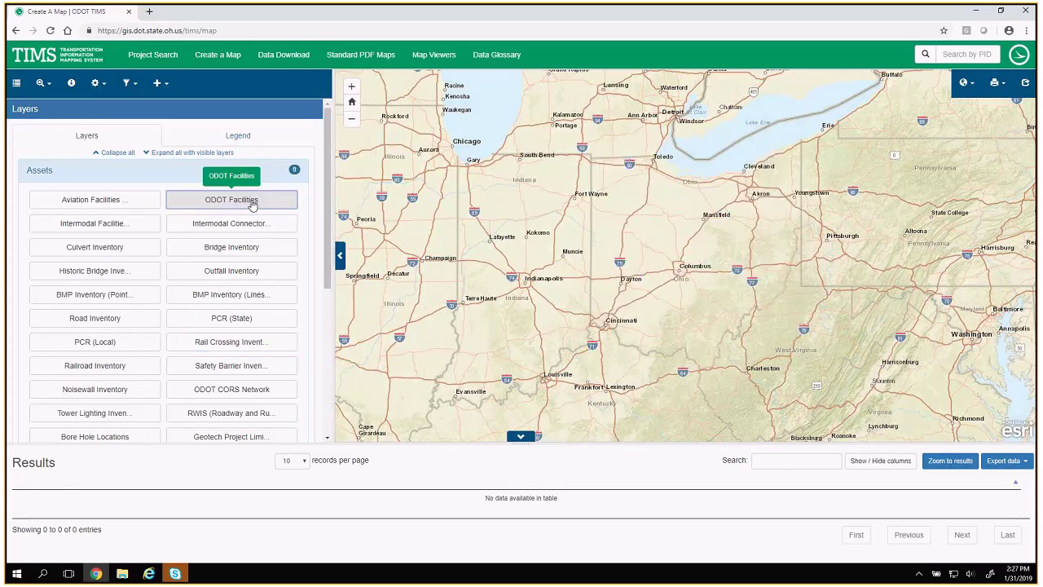
- Turn on the Outfall, Sign and Sign Support Inventory layers
{"action": "left_click_drag", "start_coordinate": [330, 189], "coordinate": [332, 204]}
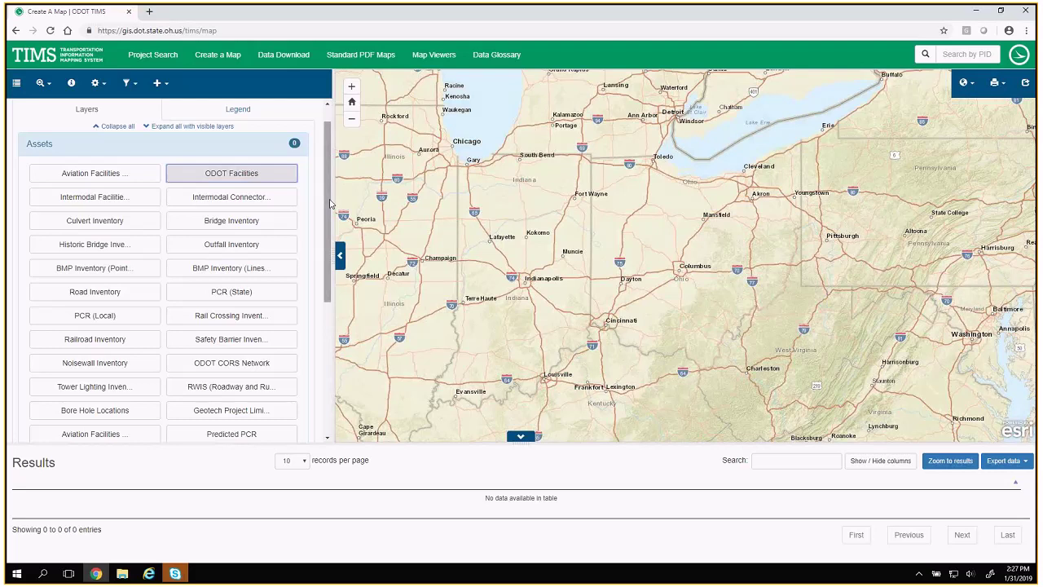
{"action": "left_click_drag", "start_coordinate": [328, 205], "coordinate": [326, 246]}
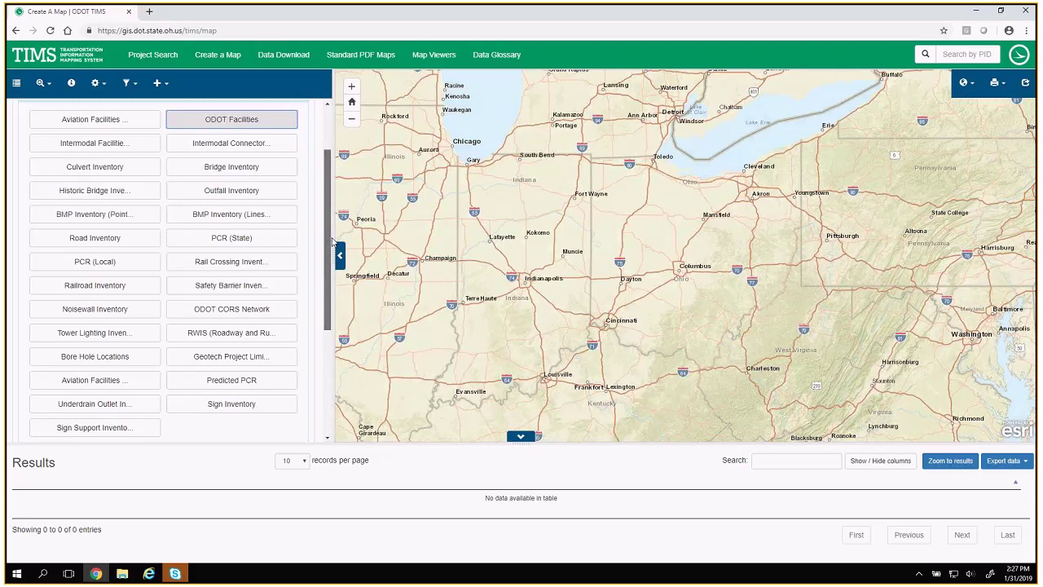
{"action": "left_click", "coordinate": [265, 190]}
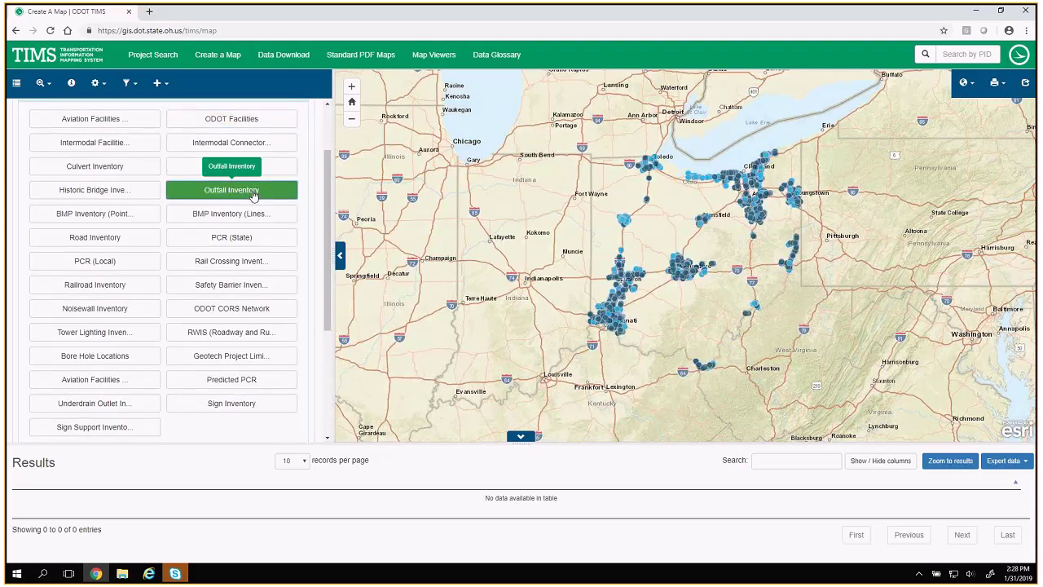
{"action": "left_click", "coordinate": [175, 404]}
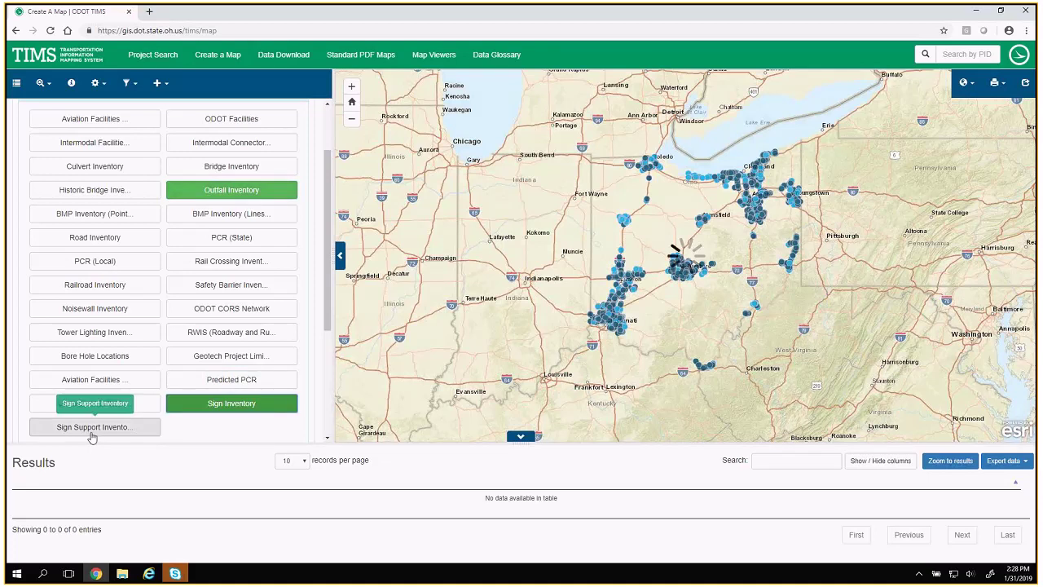
{"action": "left_click", "coordinate": [94, 431]}
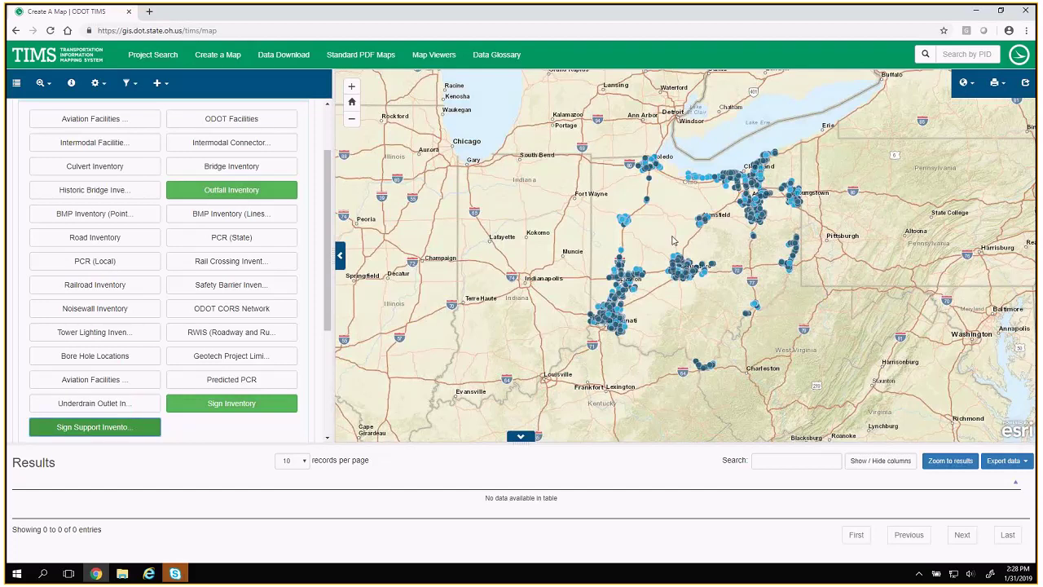
- Zoom into Delaware to inspect sign types, then turn off the Sign and Sign Support layers
{"action": "scroll", "coordinate": [672, 240], "scroll_direction": "up", "scroll_amount": 1}
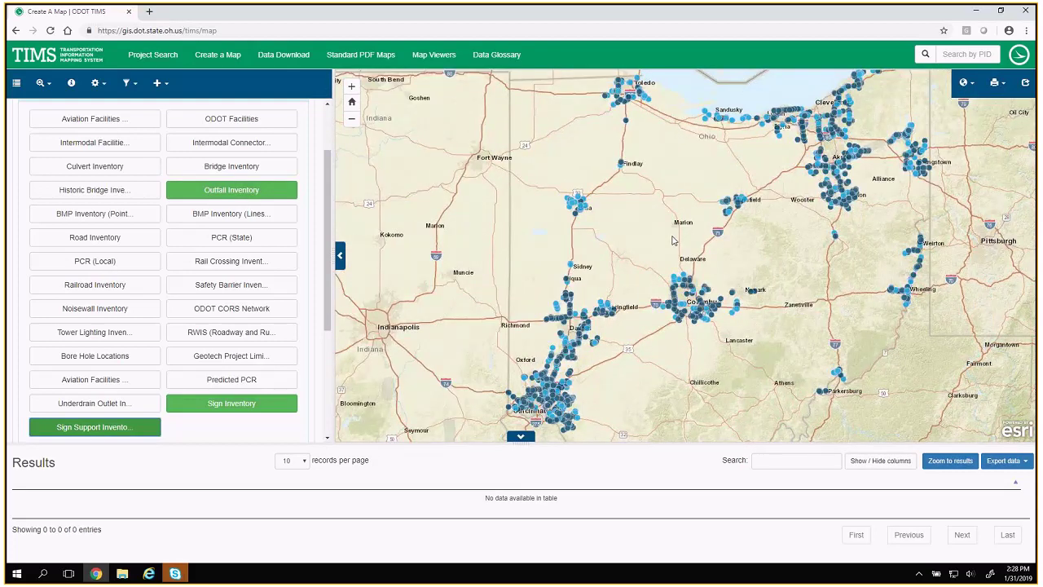
{"action": "scroll", "coordinate": [672, 240], "scroll_direction": "up", "scroll_amount": 1}
{"action": "scroll", "coordinate": [676, 248], "scroll_direction": "up", "scroll_amount": 1}
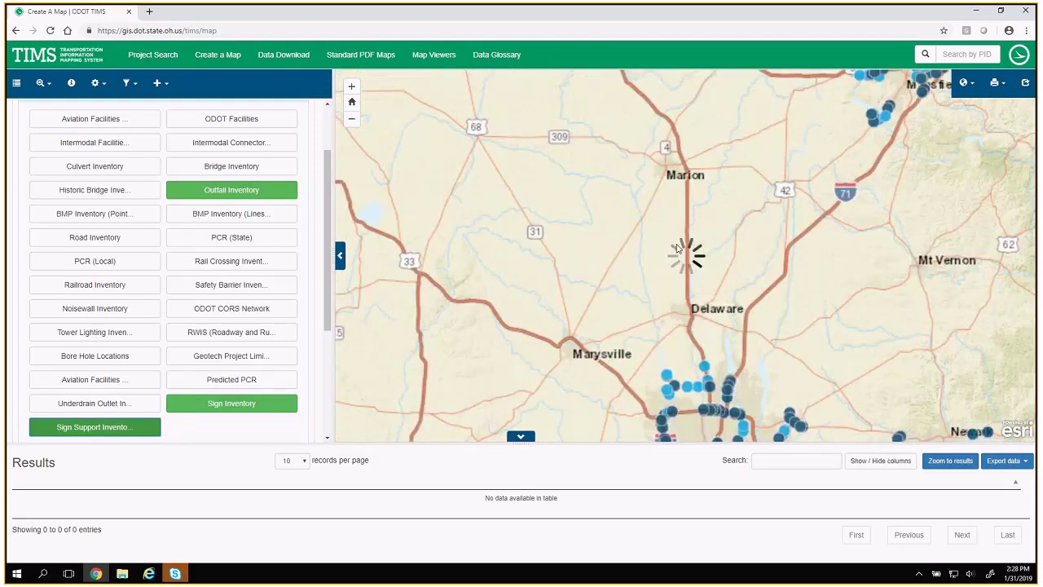
{"action": "scroll", "coordinate": [676, 248], "scroll_direction": "up", "scroll_amount": 1}
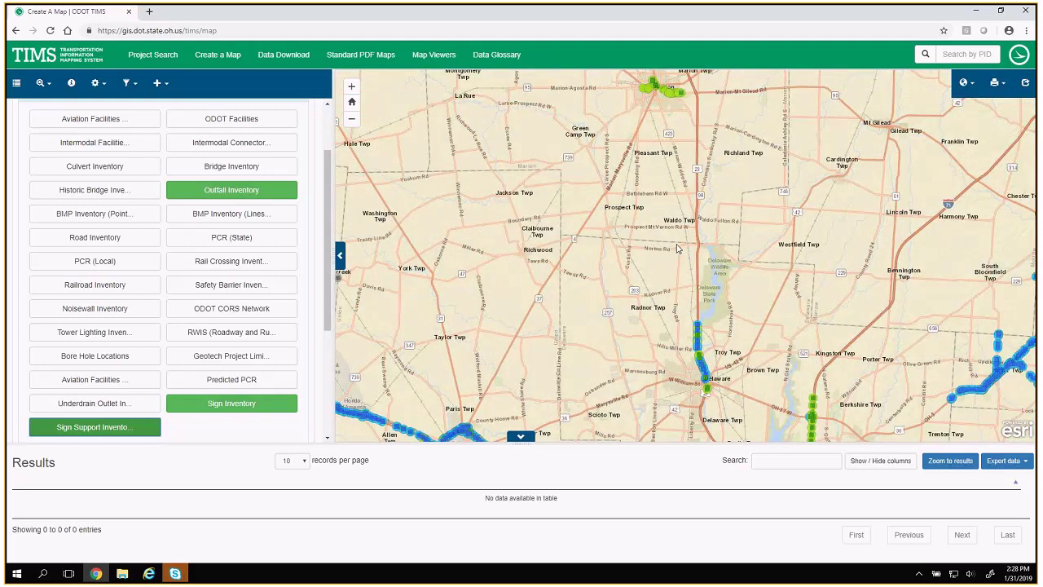
{"action": "scroll", "coordinate": [703, 388], "scroll_direction": "up", "scroll_amount": 1}
{"action": "scroll", "coordinate": [704, 344], "scroll_direction": "up", "scroll_amount": 2}
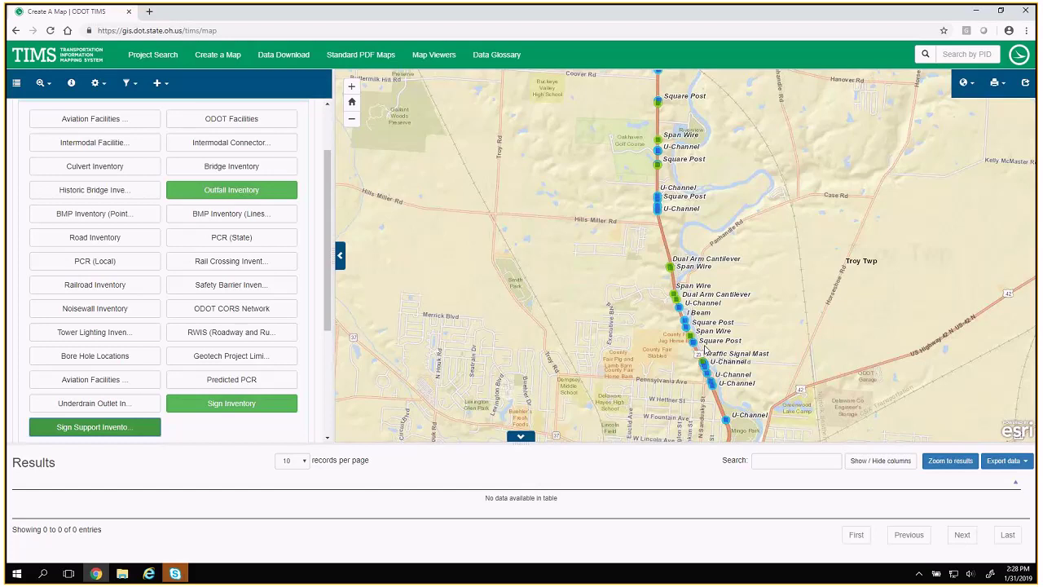
{"action": "left_click", "coordinate": [231, 402]}
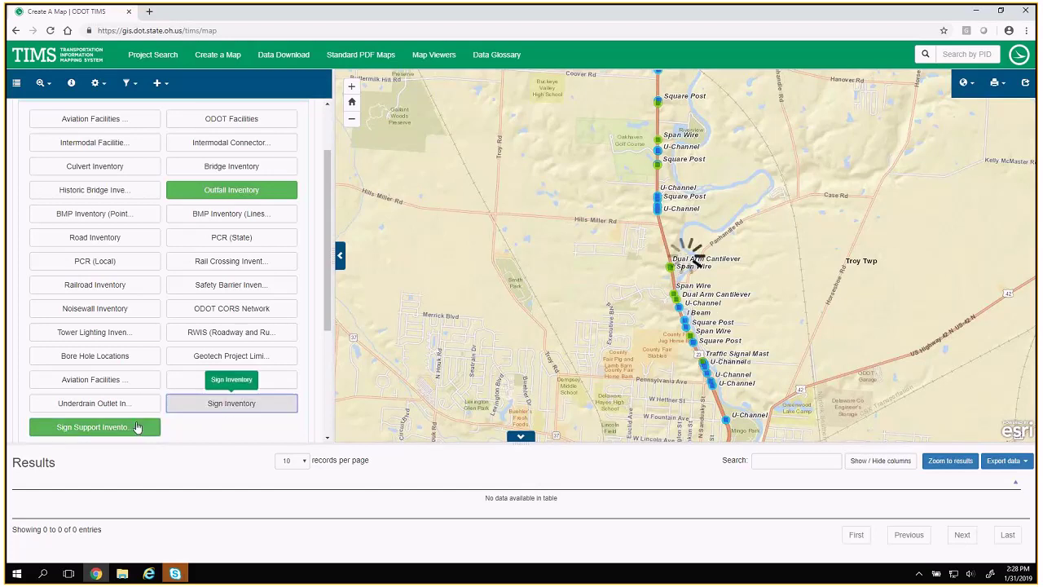
{"action": "left_click", "coordinate": [94, 426]}
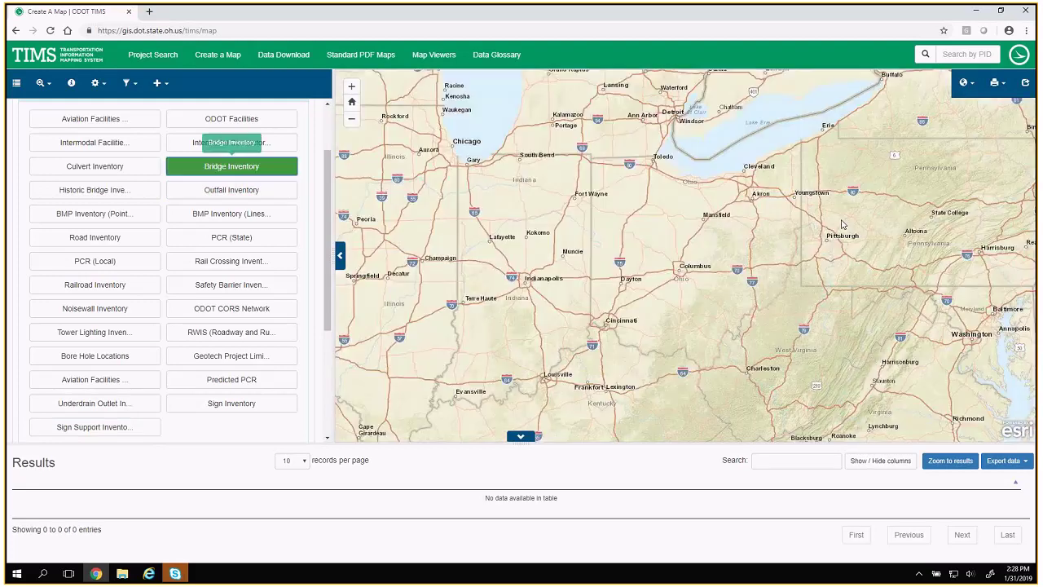
- Zoom into Johnstown to see bridge icons and IDs, then turn off Bridge Inventory and collapse Assets
{"action": "scroll", "coordinate": [700, 255], "scroll_direction": "up", "scroll_amount": 1}
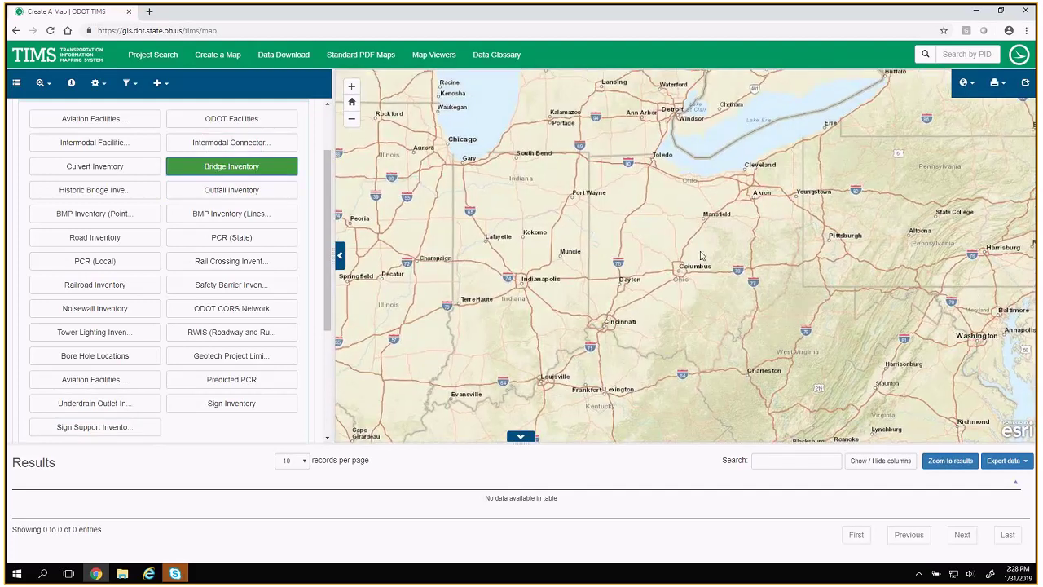
{"action": "scroll", "coordinate": [691, 262], "scroll_direction": "up", "scroll_amount": 3}
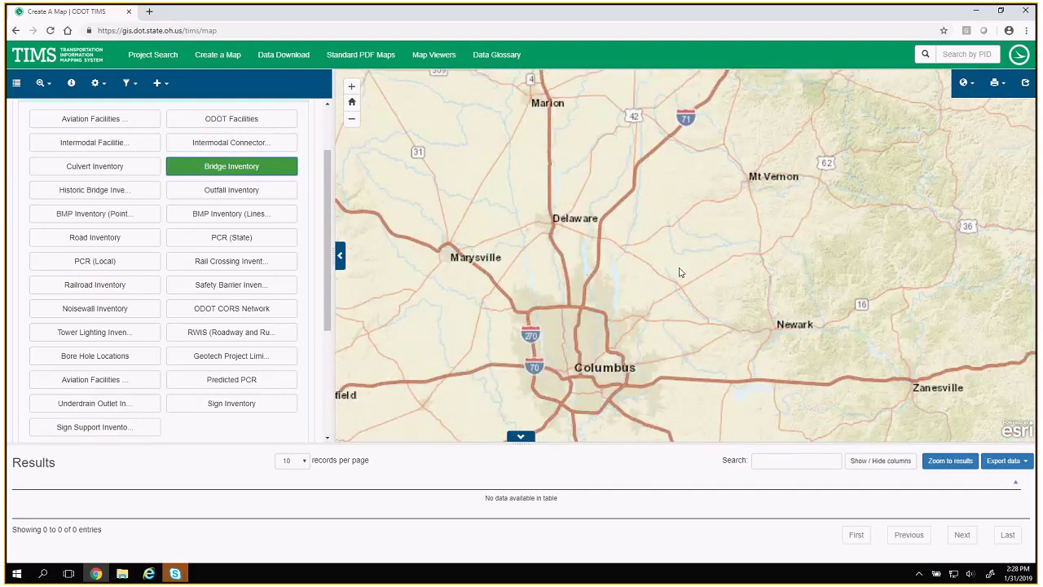
{"action": "scroll", "coordinate": [680, 272], "scroll_direction": "up", "scroll_amount": 1}
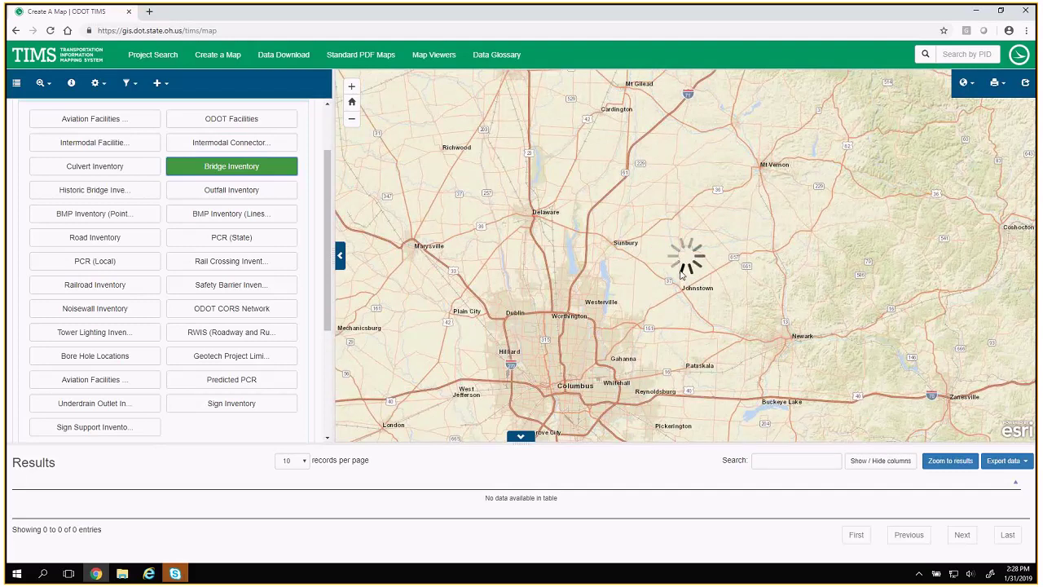
{"action": "scroll", "coordinate": [682, 275], "scroll_direction": "up", "scroll_amount": 2}
{"action": "scroll", "coordinate": [577, 292], "scroll_direction": "up", "scroll_amount": 1}
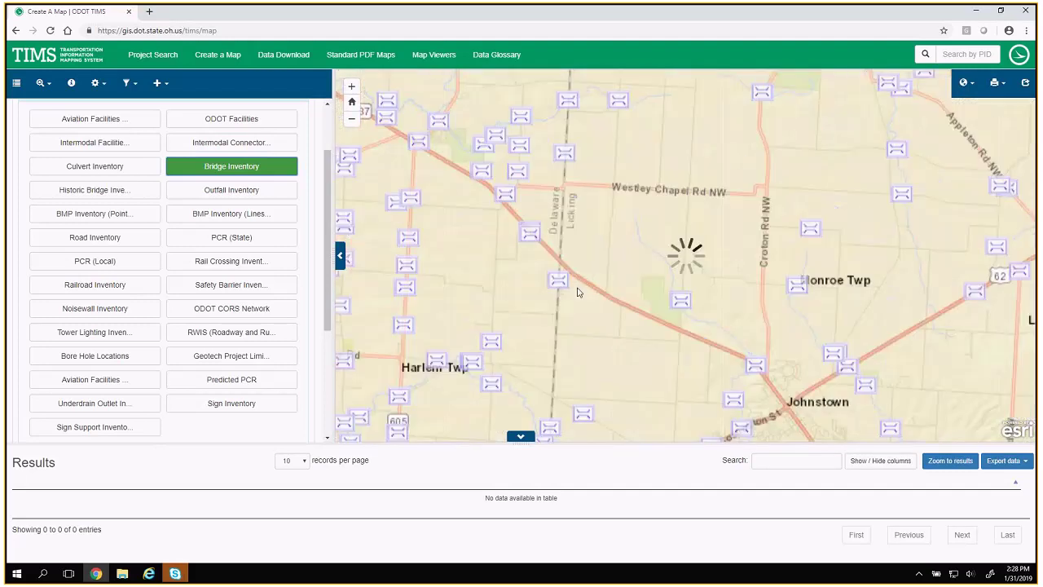
{"action": "scroll", "coordinate": [577, 292], "scroll_direction": "up", "scroll_amount": 1}
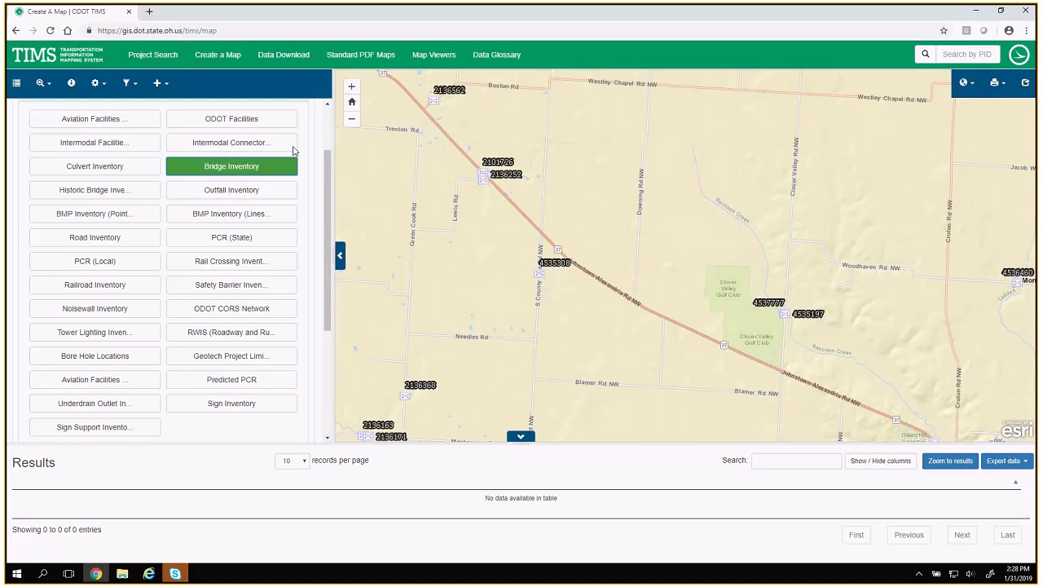
{"action": "left_click", "coordinate": [248, 169]}
{"action": "scroll", "coordinate": [135, 167], "scroll_direction": "up", "scroll_amount": 5}
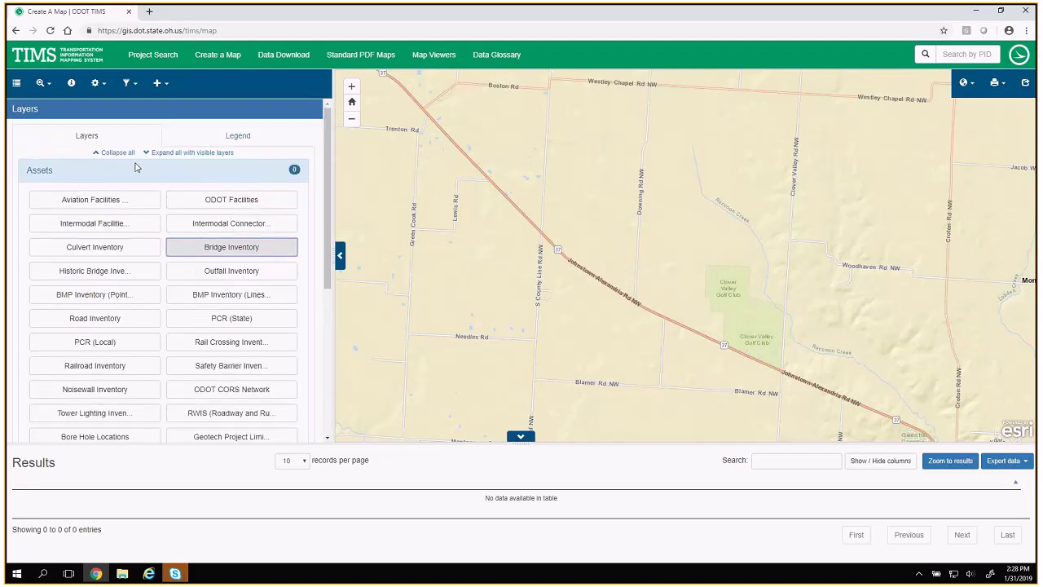
{"action": "left_click", "coordinate": [136, 169]}
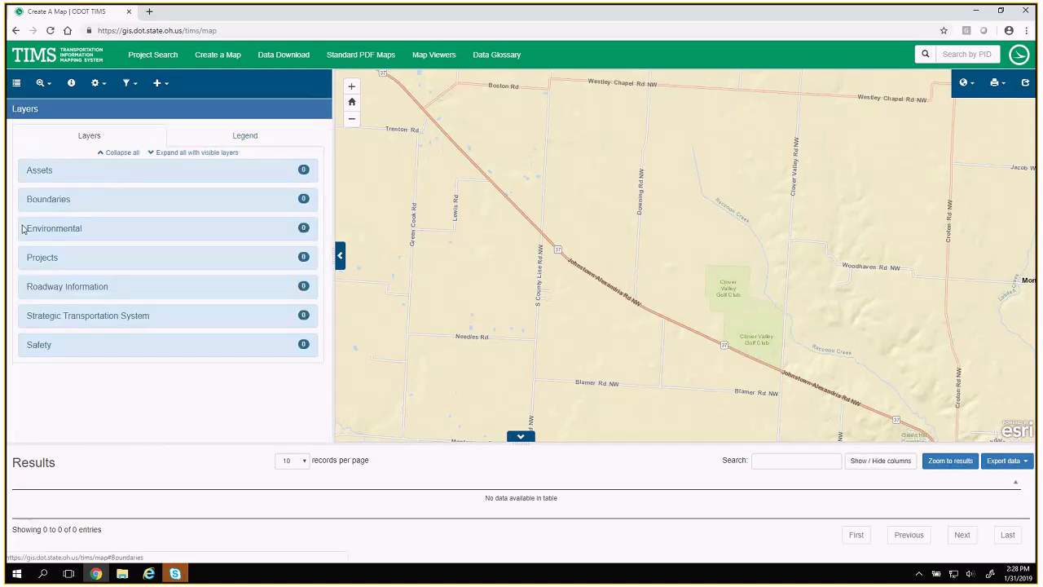
- Show and hide the Cities and Villages and Metropolitan Planning boundaries, then open Environmental
{"action": "left_click", "coordinate": [61, 202]}
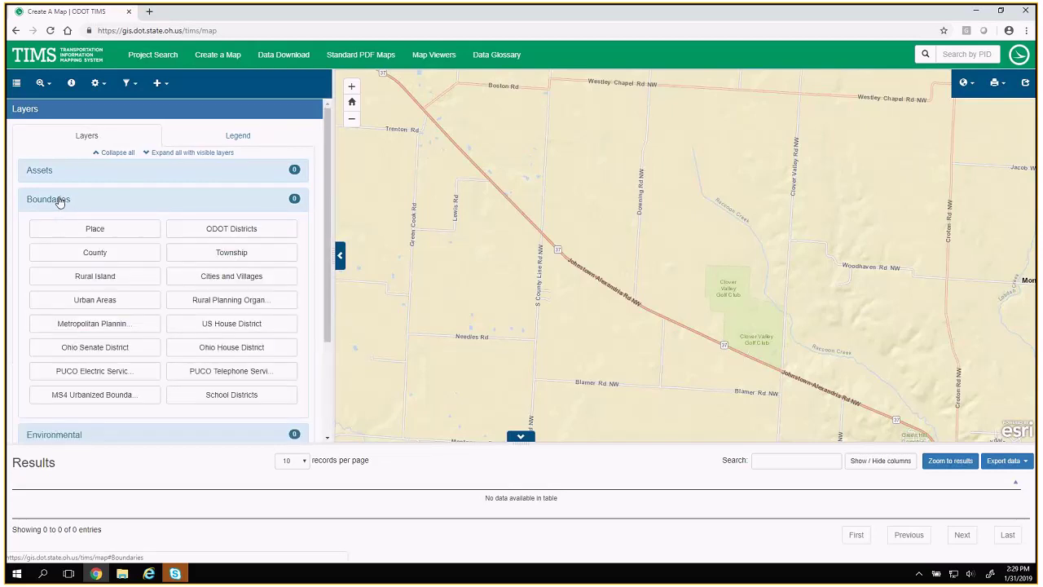
{"action": "left_click", "coordinate": [214, 277]}
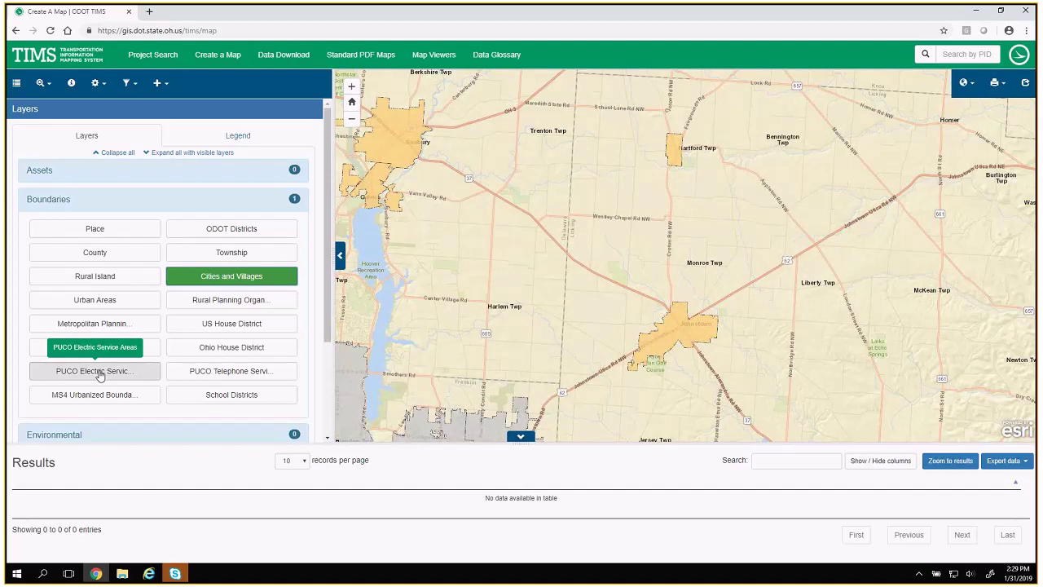
{"action": "left_click", "coordinate": [132, 326]}
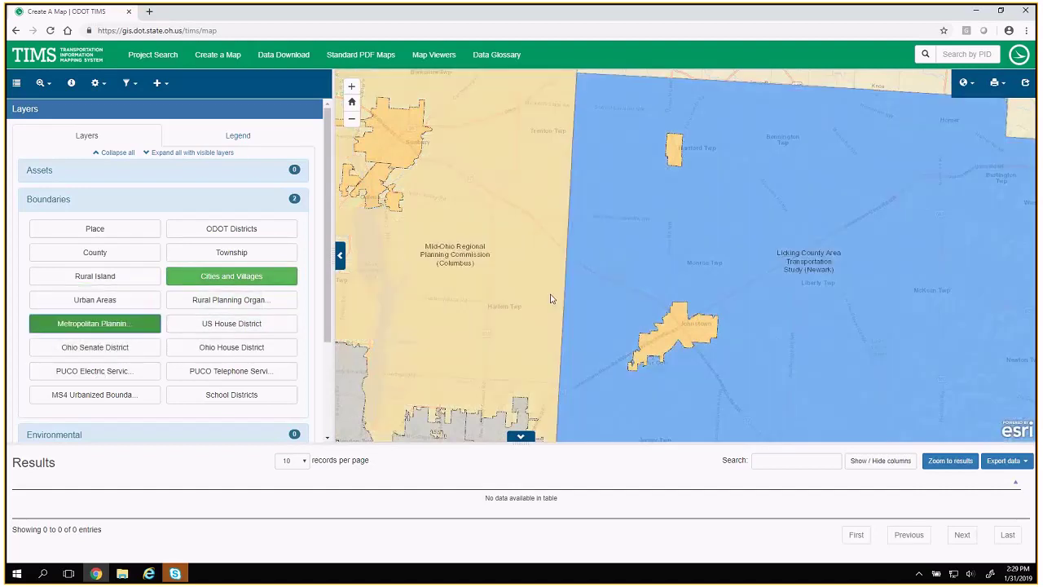
{"action": "left_click", "coordinate": [116, 326]}
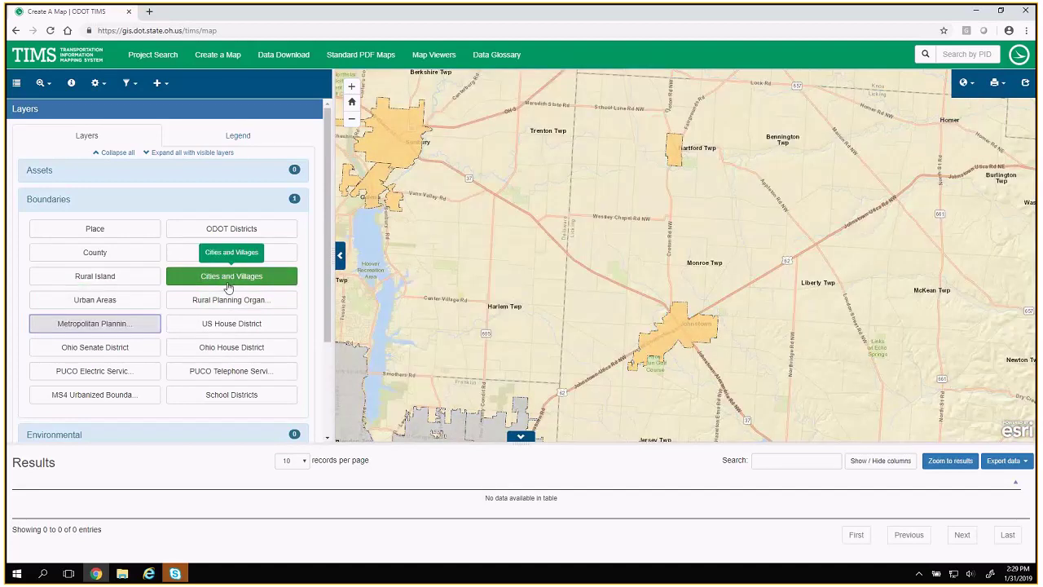
{"action": "left_click", "coordinate": [229, 281]}
{"action": "left_click", "coordinate": [233, 200]}
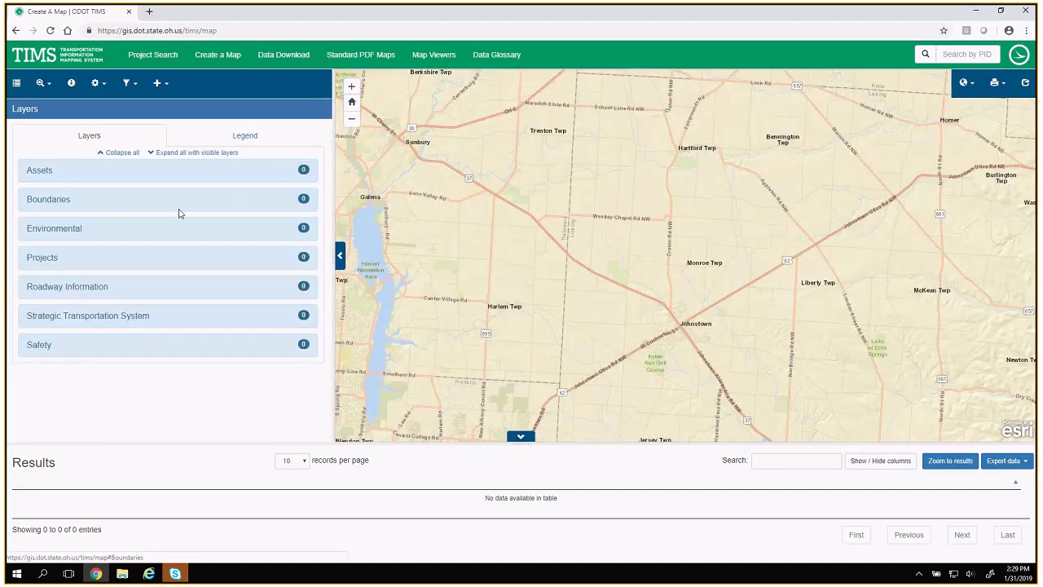
{"action": "left_click", "coordinate": [116, 232]}
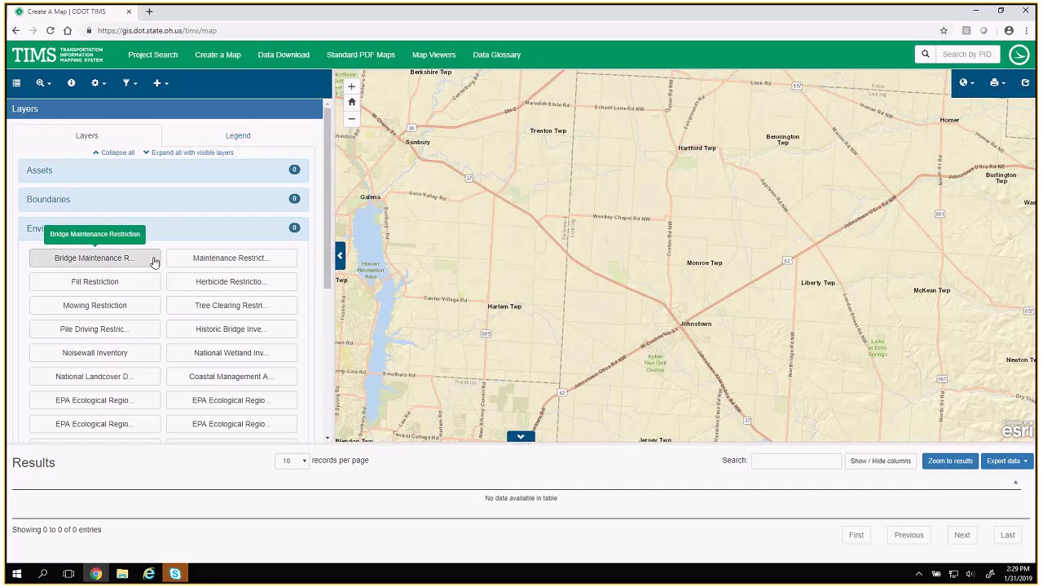
- Turn on Herbicide Restriction, Noise Measurements and Historic Bridge Inventory around Newark
{"action": "left_click", "coordinate": [217, 281]}
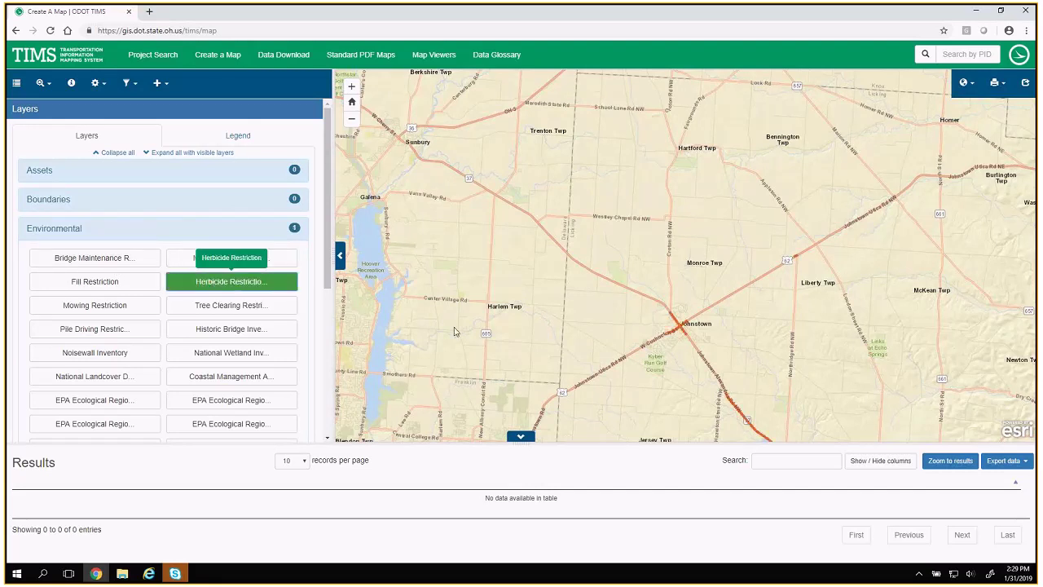
{"action": "scroll", "coordinate": [609, 389], "scroll_direction": "down", "scroll_amount": 1}
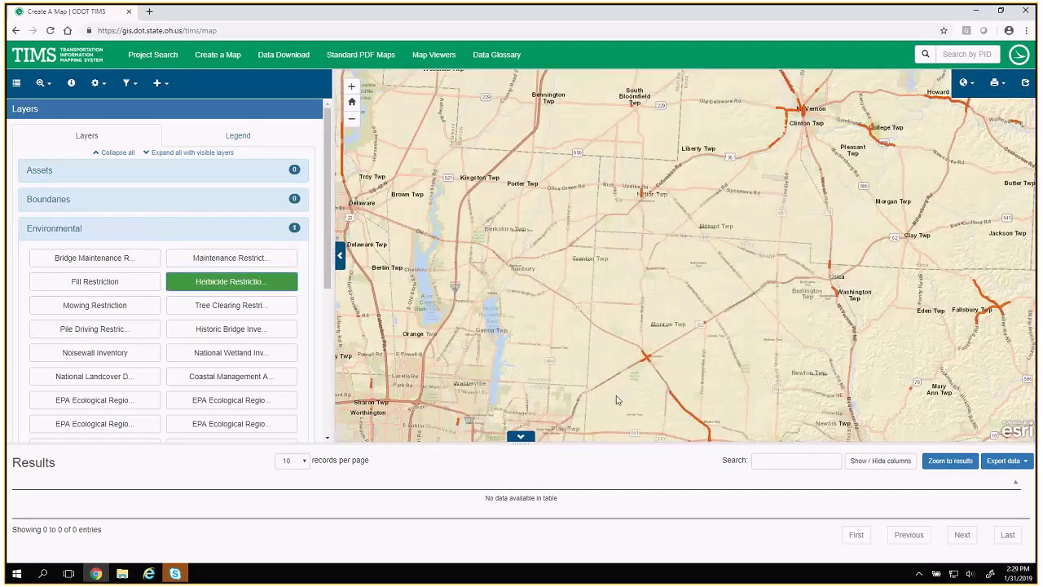
{"action": "left_click_drag", "start_coordinate": [617, 399], "coordinate": [568, 270]}
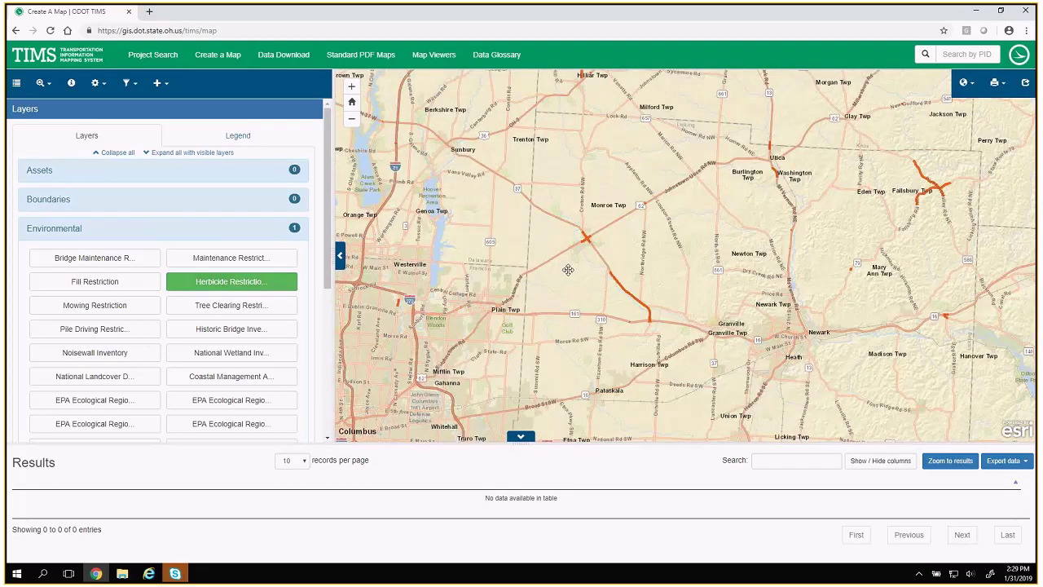
{"action": "scroll", "coordinate": [158, 384], "scroll_direction": "down", "scroll_amount": 1}
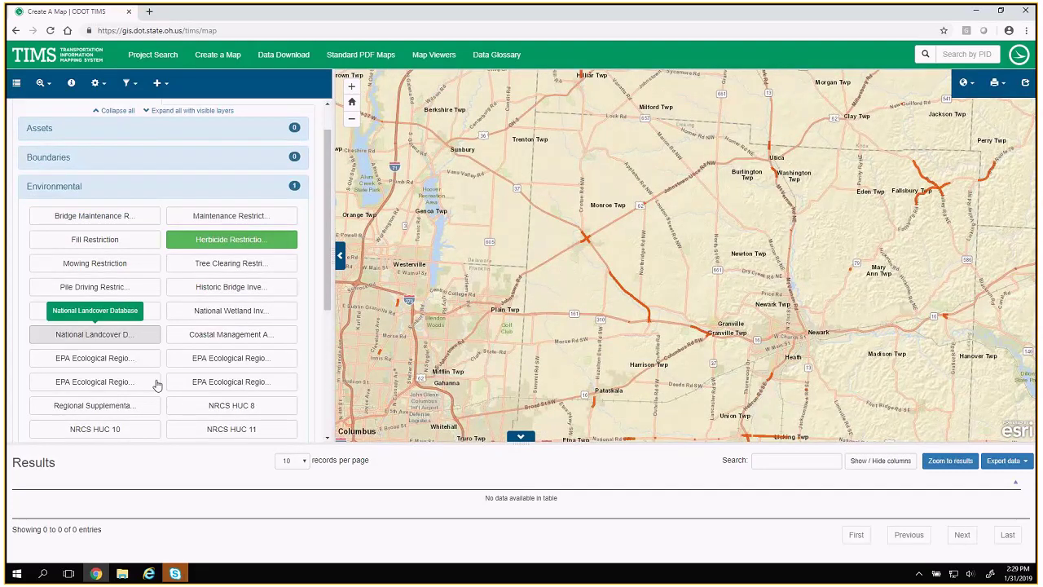
{"action": "scroll", "coordinate": [157, 385], "scroll_direction": "down", "scroll_amount": 3}
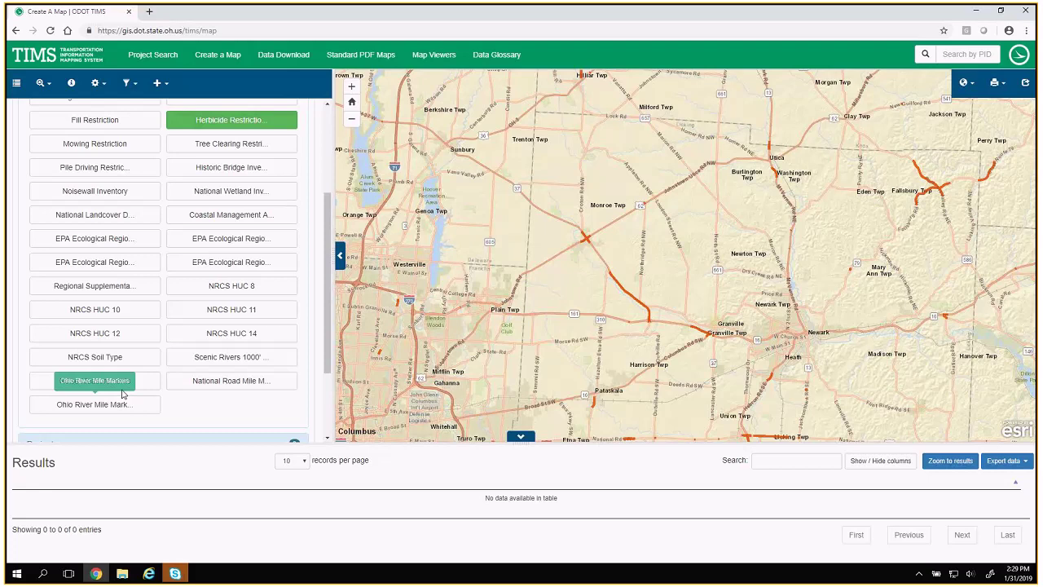
{"action": "left_click", "coordinate": [123, 391]}
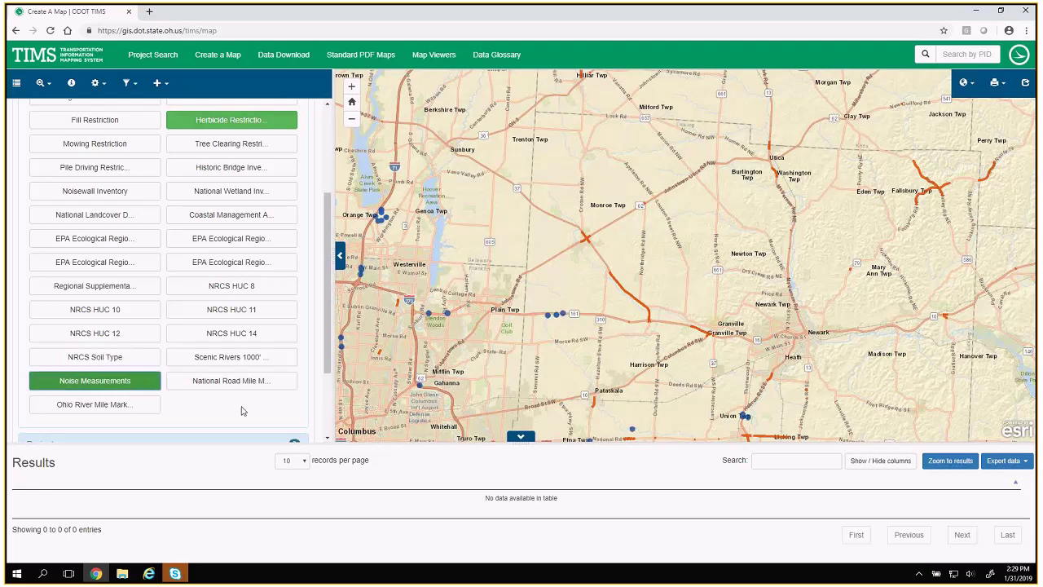
{"action": "left_click", "coordinate": [257, 170]}
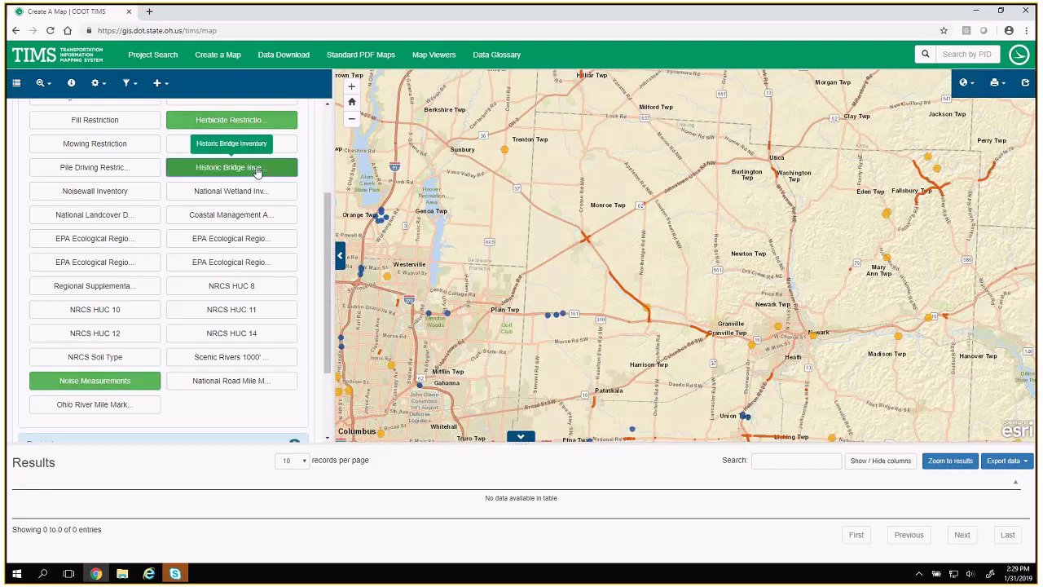
{"action": "scroll", "coordinate": [277, 184], "scroll_direction": "up", "scroll_amount": 5}
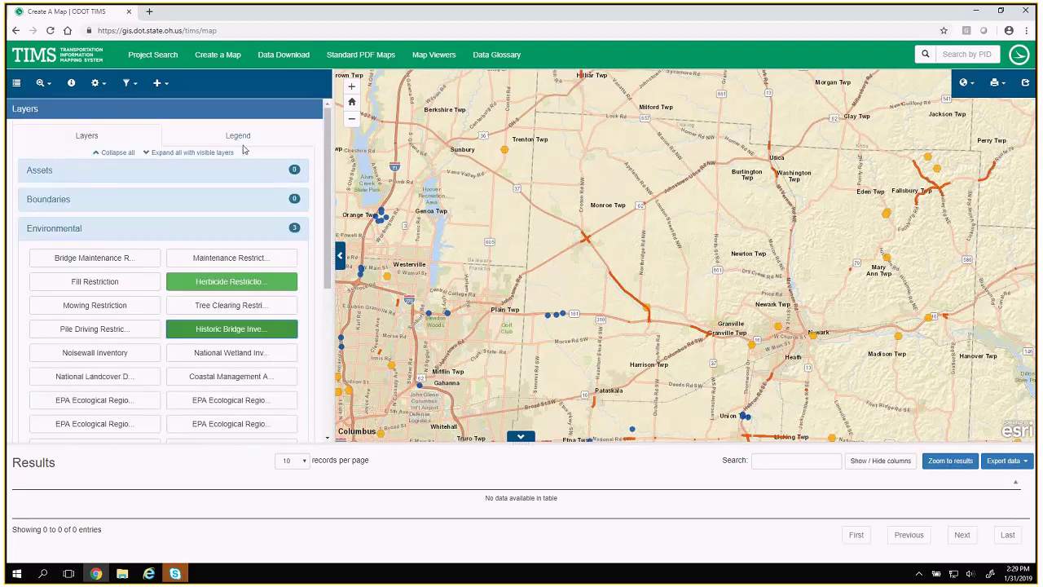
- Review the active layers' legend, then switch Historic Bridge Inventory back off
{"action": "left_click", "coordinate": [236, 135]}
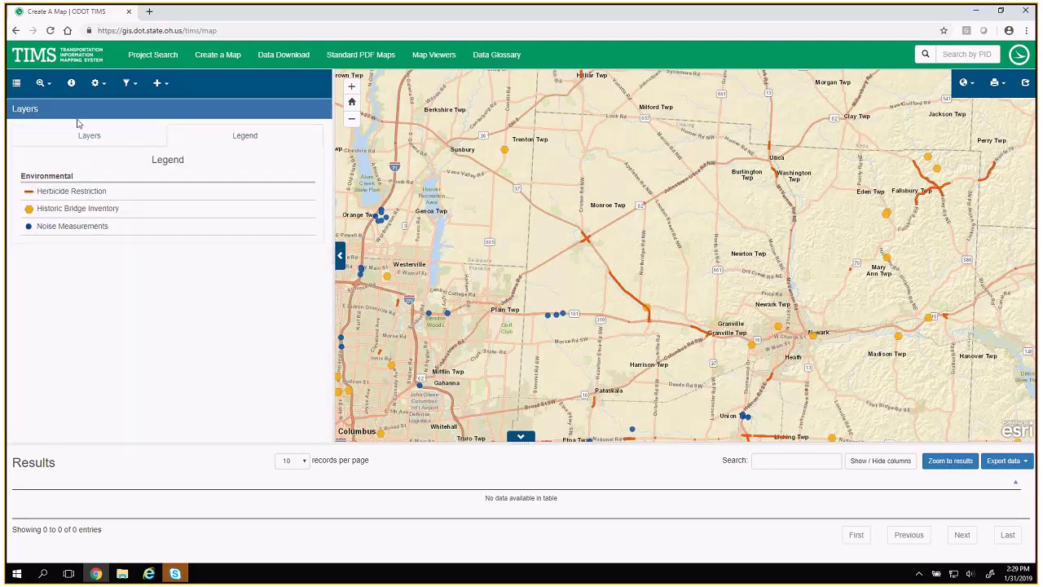
{"action": "left_click", "coordinate": [79, 138]}
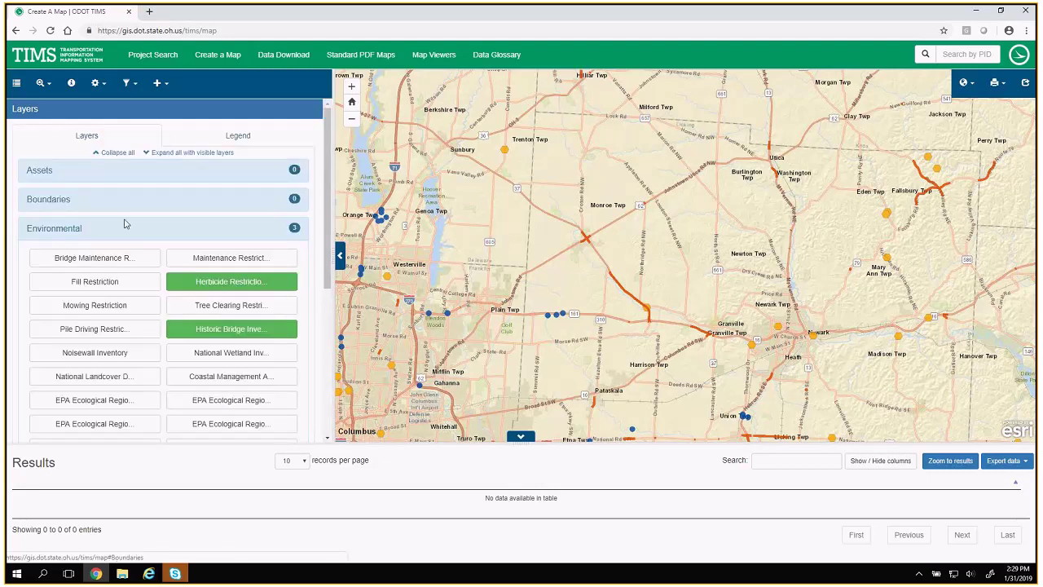
{"action": "left_click", "coordinate": [232, 329]}
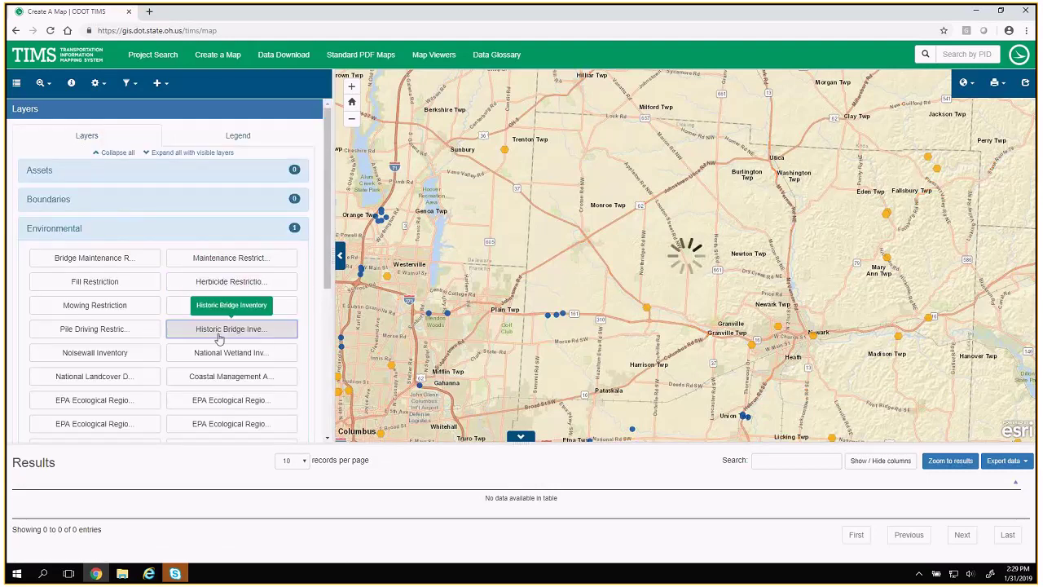
{"action": "scroll", "coordinate": [130, 396], "scroll_direction": "down", "scroll_amount": 2}
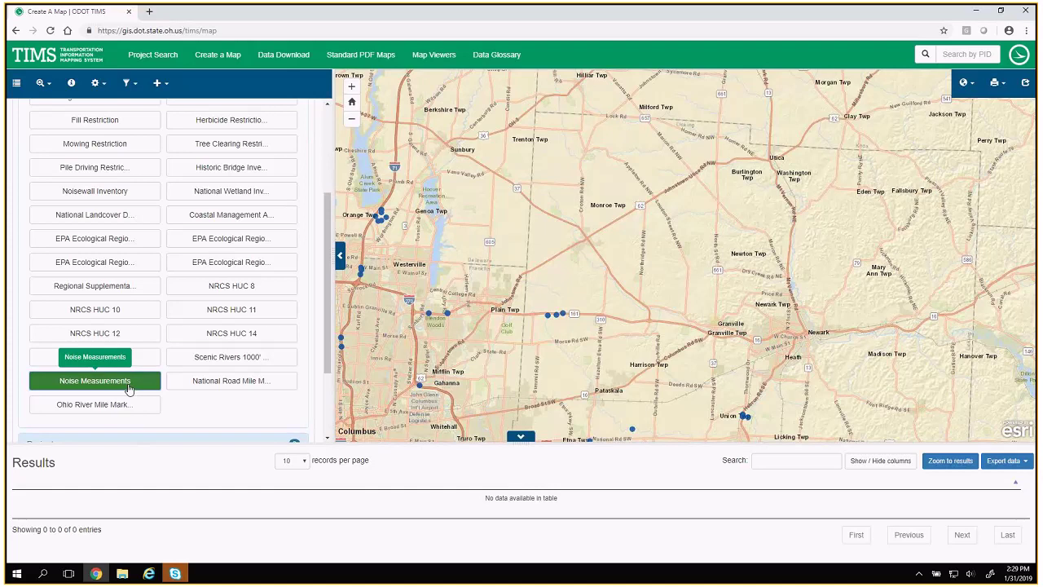
- Turn off Noise Measurements, expand Projects, and toggle All Project Points on and off
{"action": "left_click", "coordinate": [128, 382]}
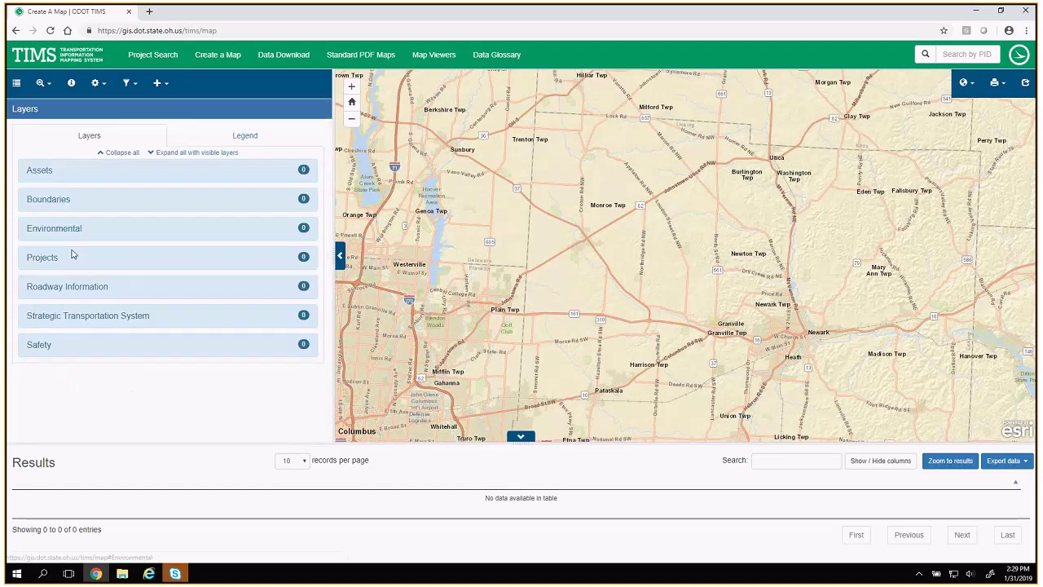
{"action": "left_click", "coordinate": [68, 257]}
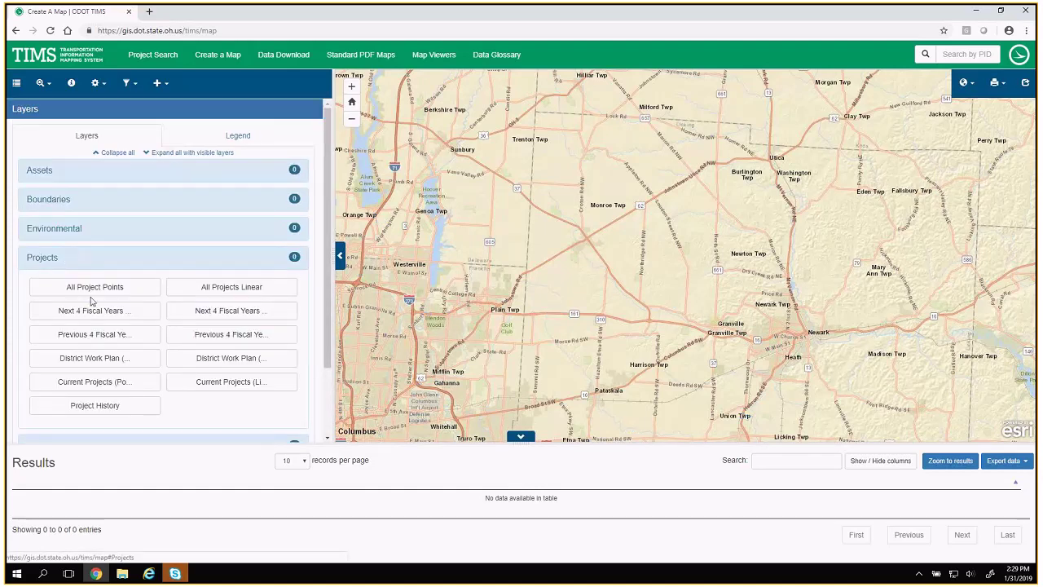
{"action": "left_click", "coordinate": [220, 288]}
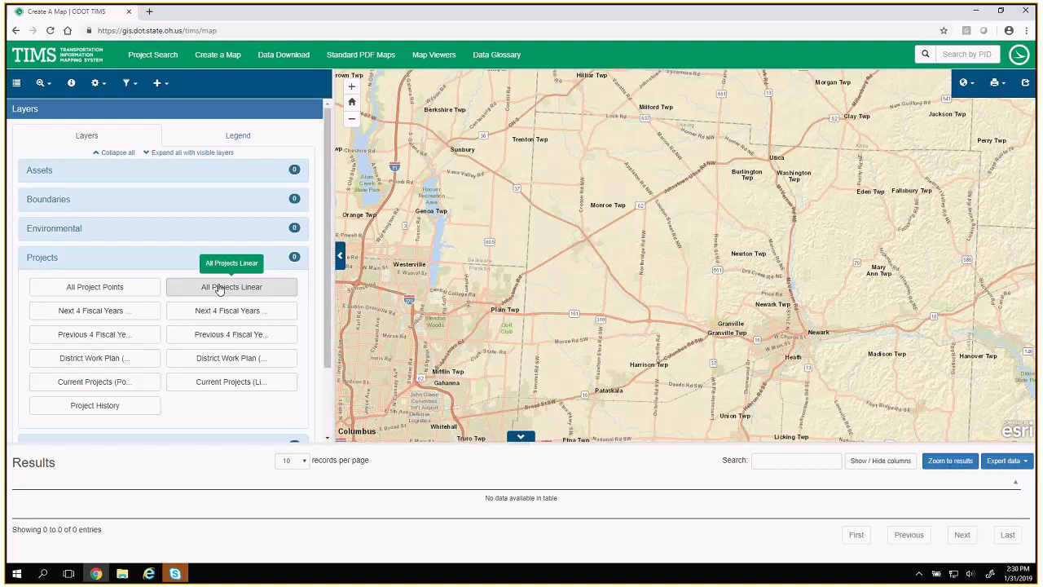
{"action": "left_click", "coordinate": [126, 290]}
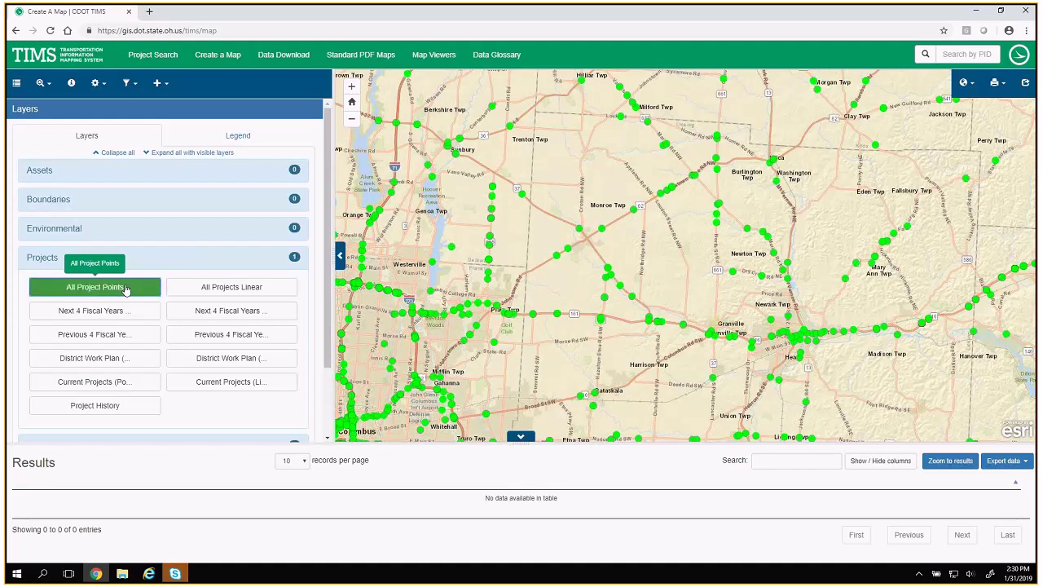
{"action": "left_click", "coordinate": [125, 288]}
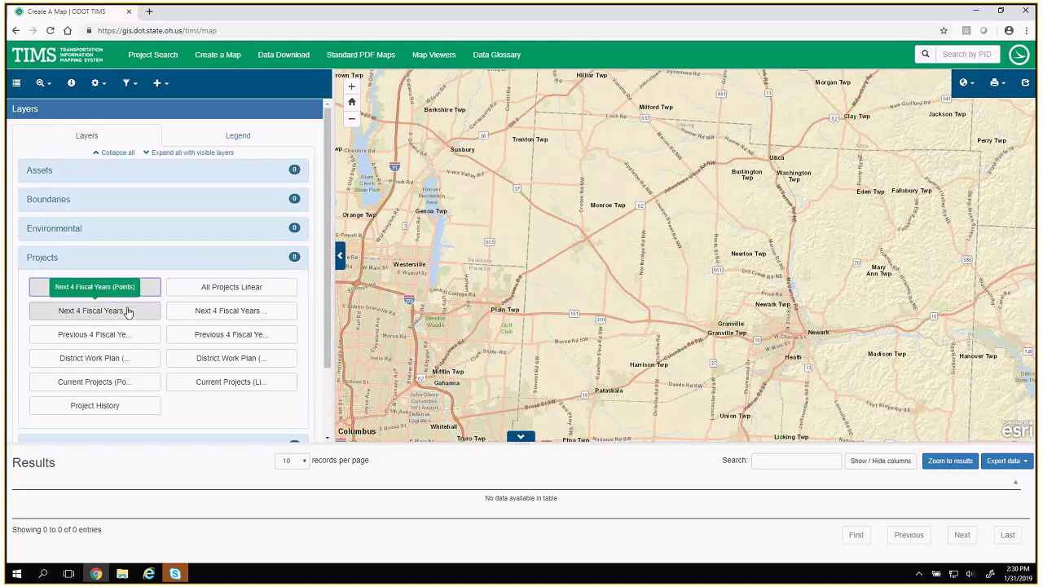
- Sample Next 4 Fiscal Years, District Work Plan Lines and Current Projects Points, then collapse Projects
{"action": "left_click", "coordinate": [127, 311]}
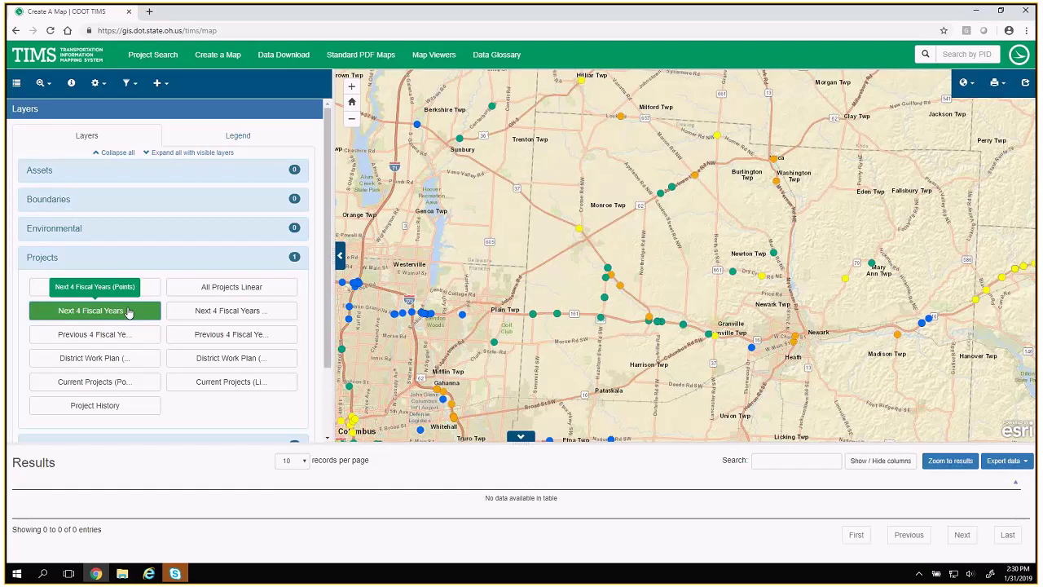
{"action": "left_click", "coordinate": [210, 312]}
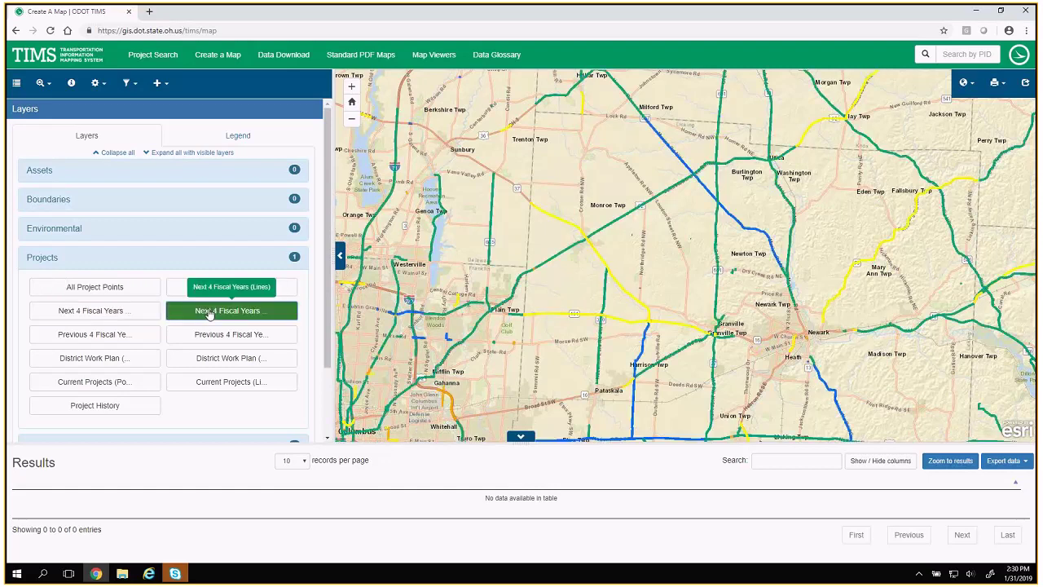
{"action": "left_click", "coordinate": [229, 360]}
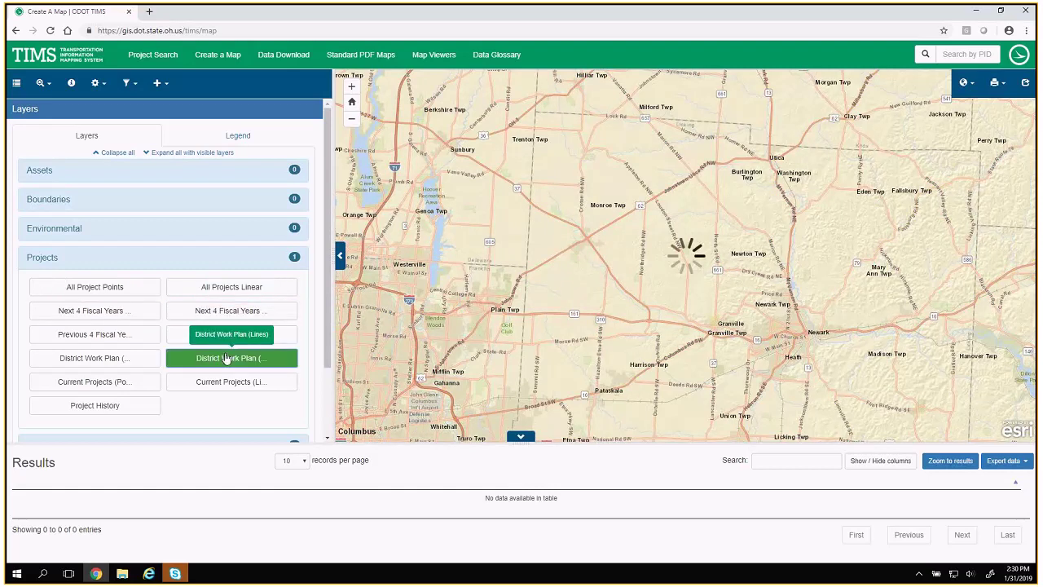
{"action": "left_click", "coordinate": [229, 363]}
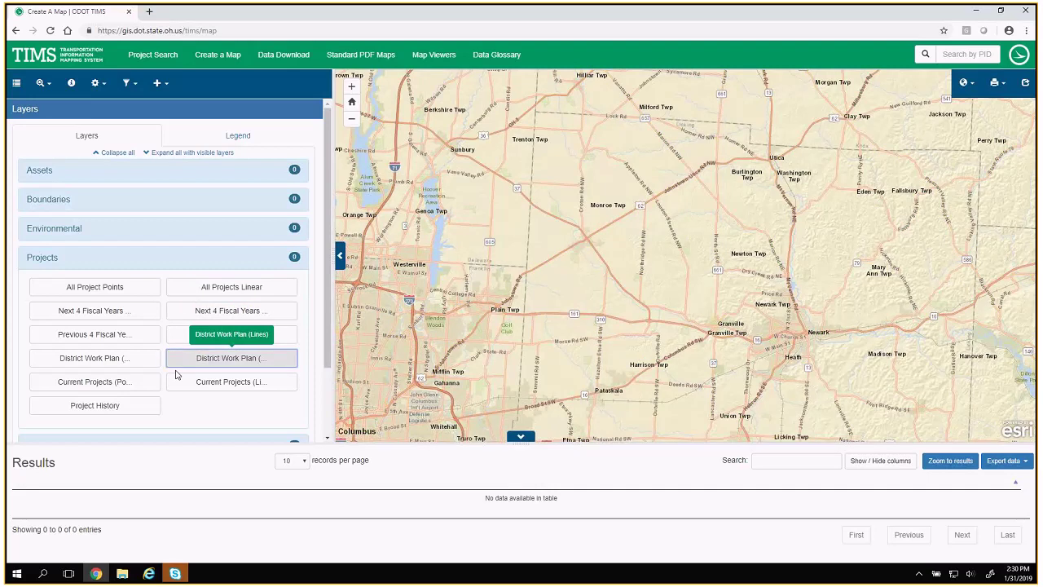
{"action": "left_click", "coordinate": [87, 382]}
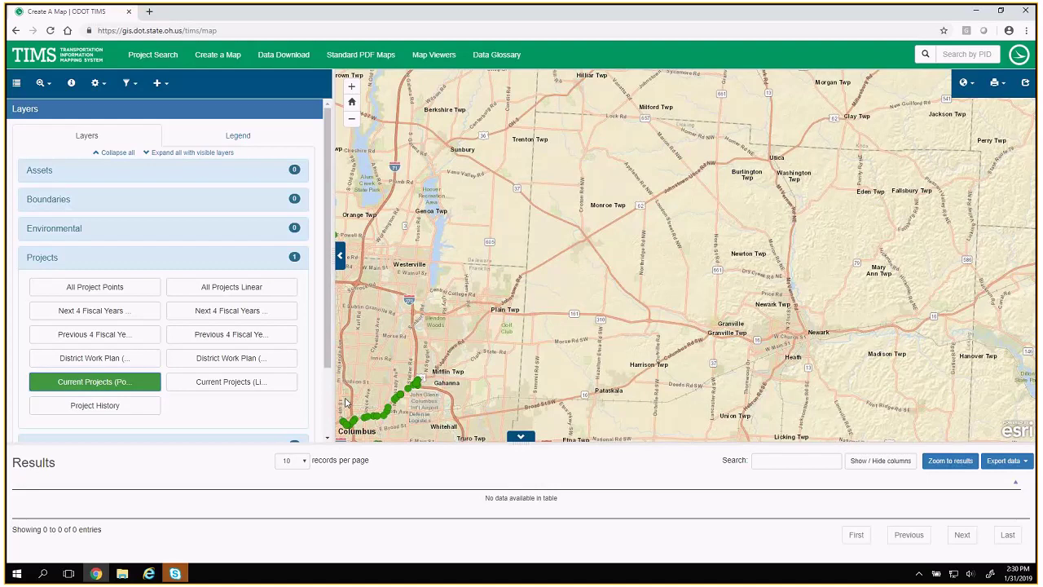
{"action": "left_click", "coordinate": [97, 382]}
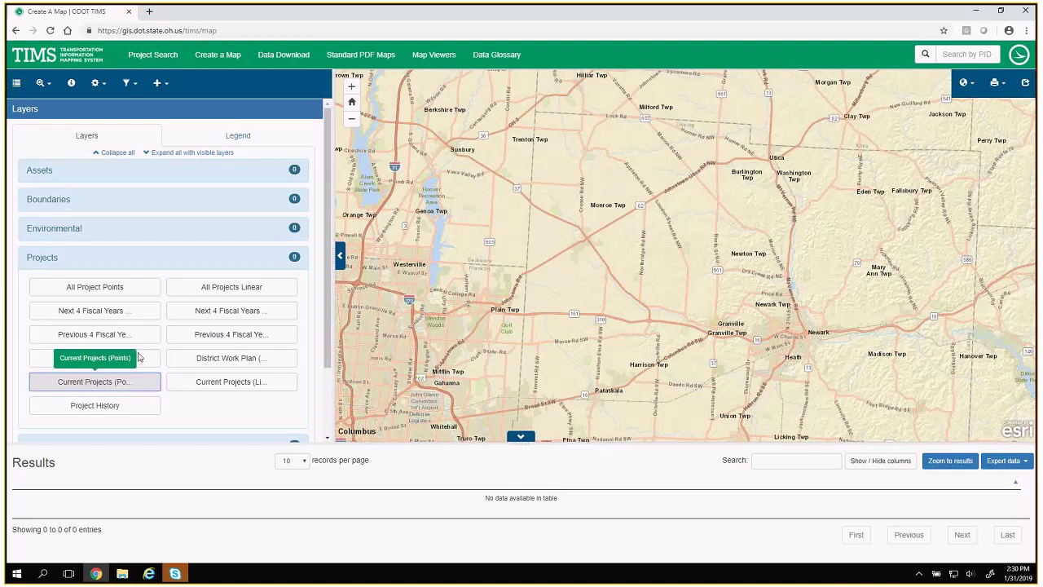
{"action": "left_click", "coordinate": [90, 259]}
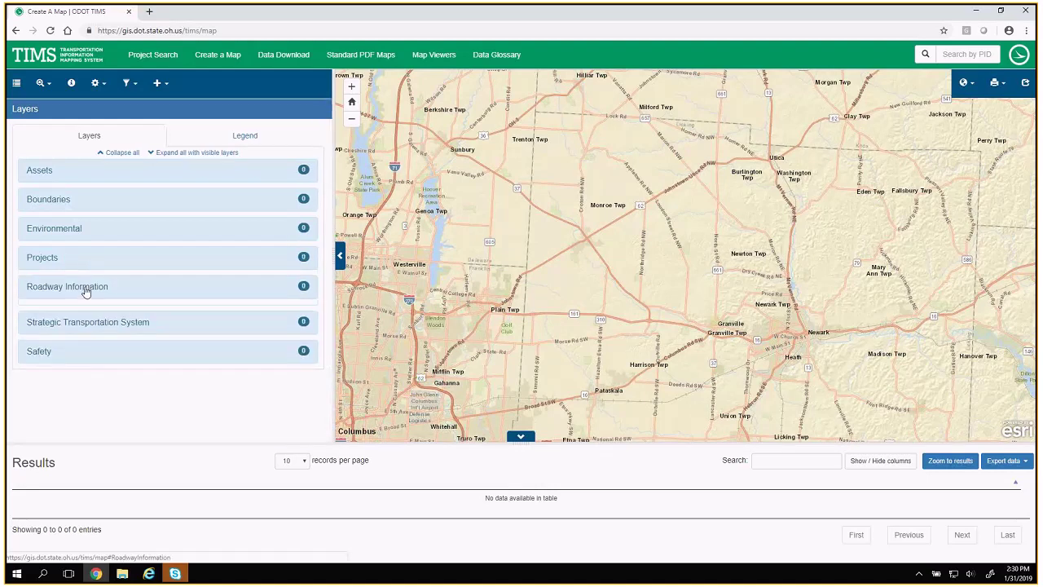
- Expand Roadway Information, turn on Road Inventory and check its legend
{"action": "left_click", "coordinate": [85, 292]}
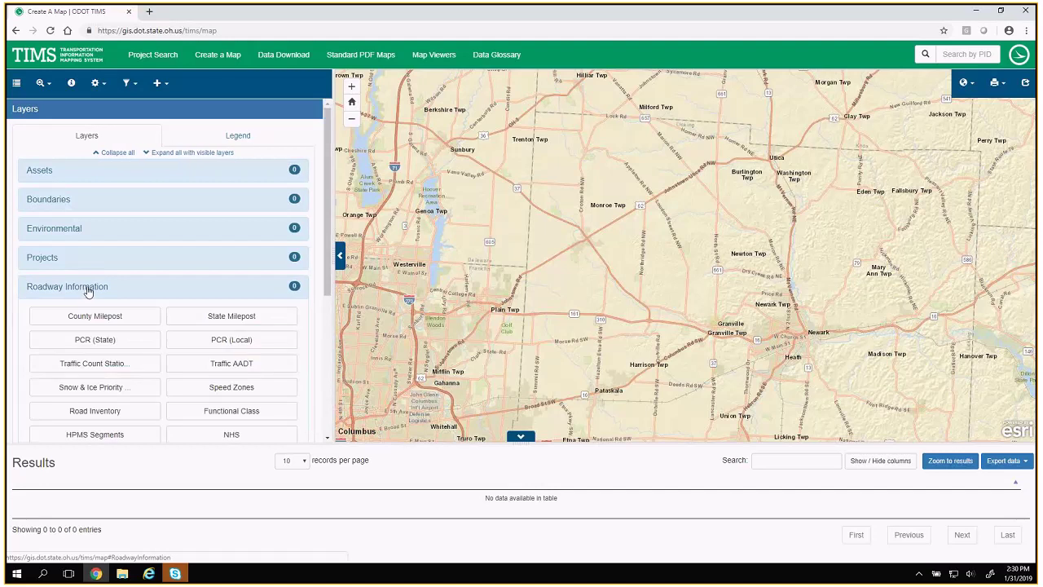
{"action": "left_click", "coordinate": [90, 412]}
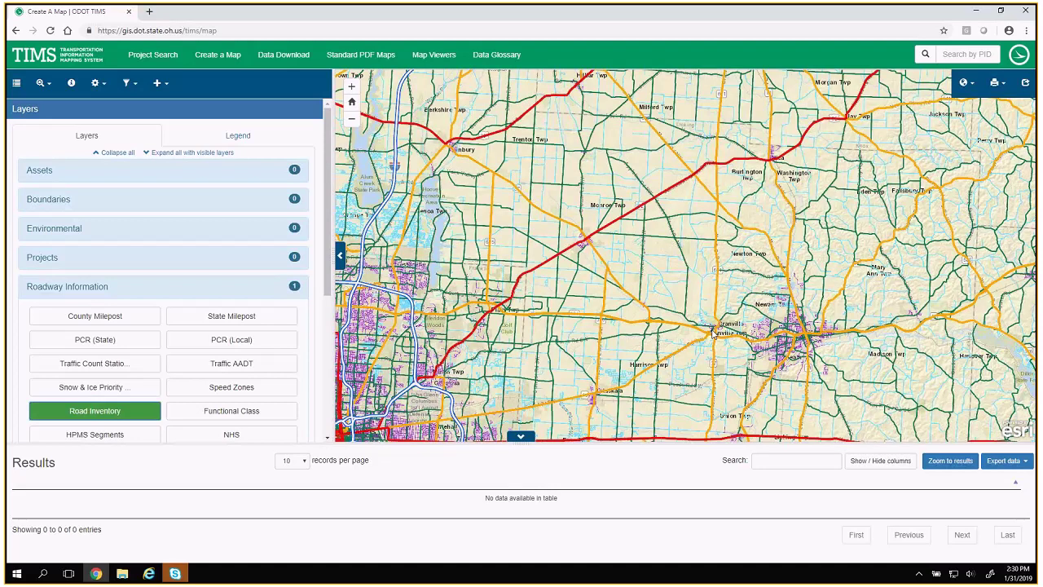
{"action": "scroll", "coordinate": [714, 332], "scroll_direction": "up", "scroll_amount": 2}
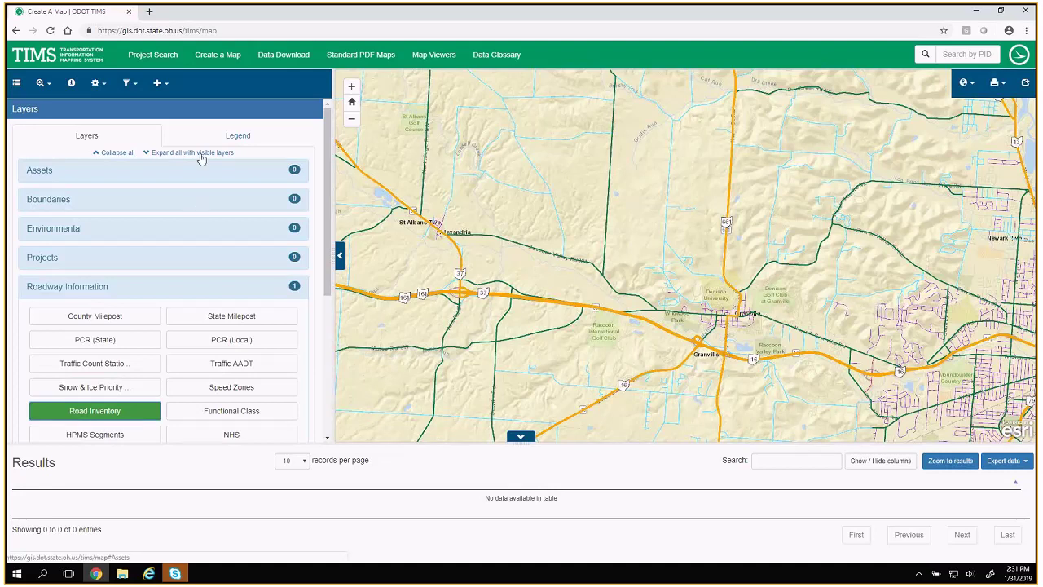
{"action": "left_click", "coordinate": [234, 136]}
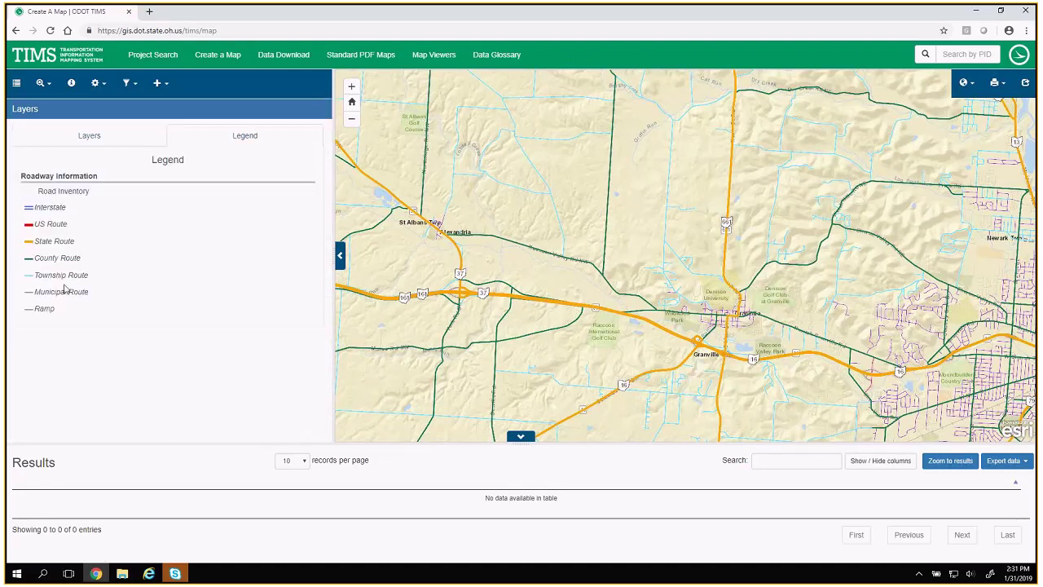
{"action": "left_click", "coordinate": [112, 138]}
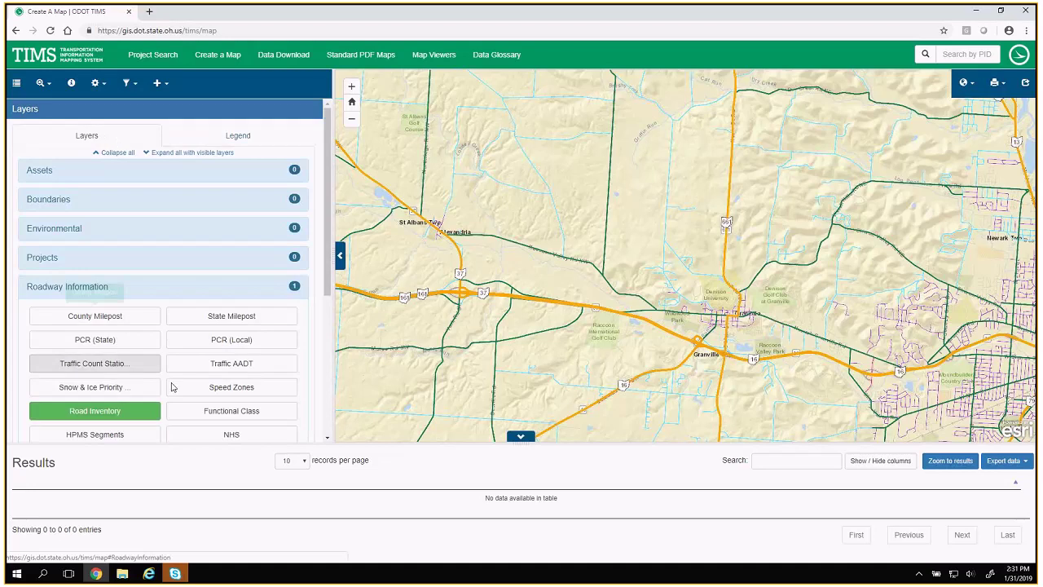
- Add Functional Class, view its colour legend, then turn off both layers
{"action": "left_click", "coordinate": [249, 413]}
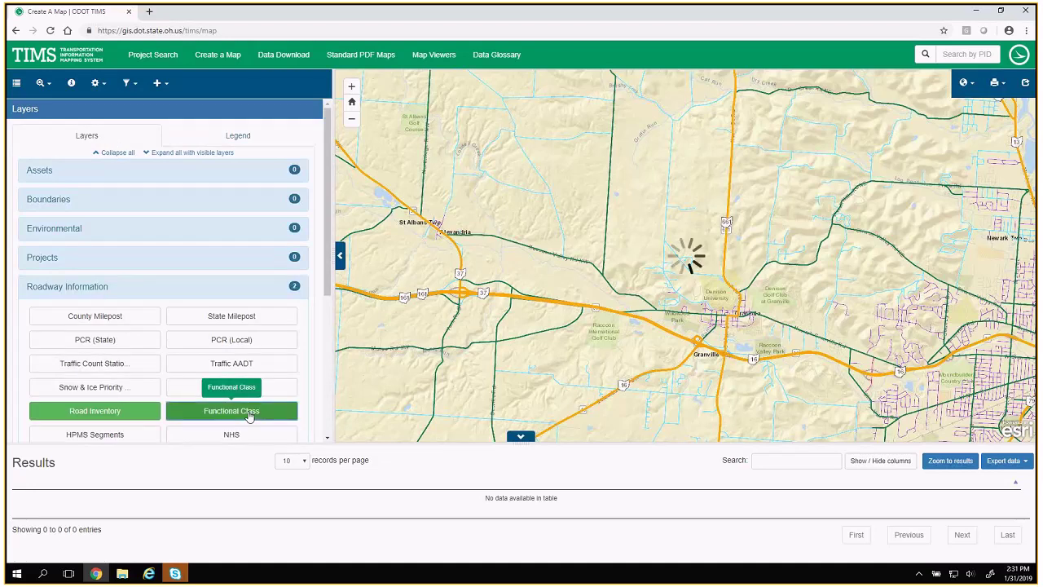
{"action": "left_click", "coordinate": [250, 140]}
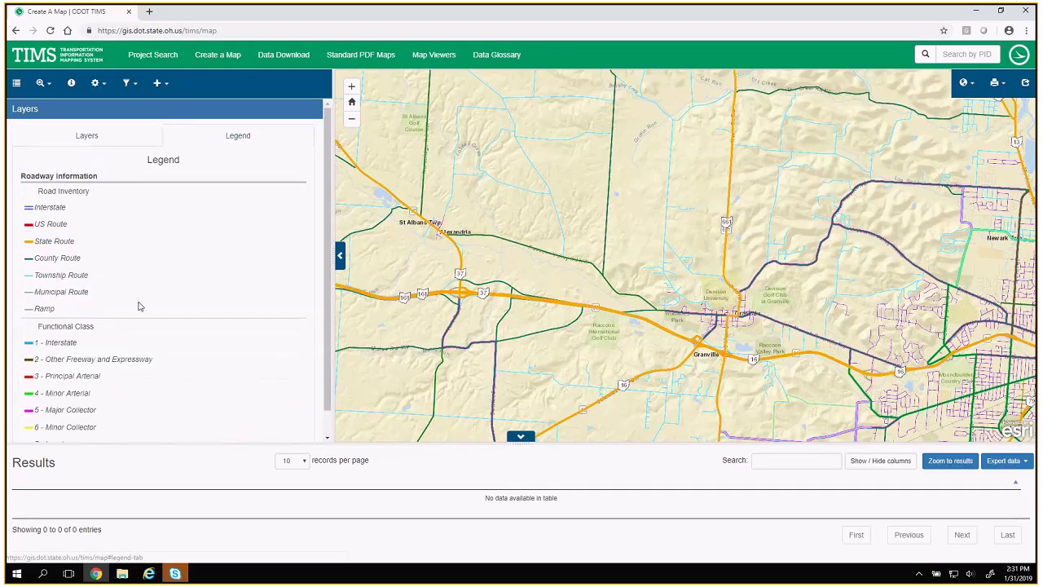
{"action": "scroll", "coordinate": [137, 306], "scroll_direction": "down", "scroll_amount": 1}
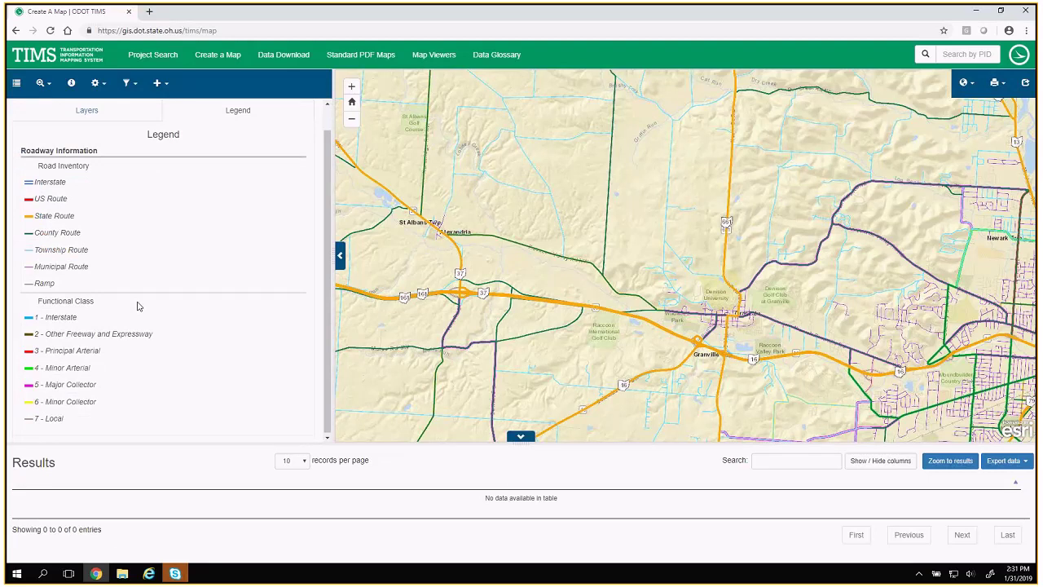
{"action": "left_click", "coordinate": [95, 109]}
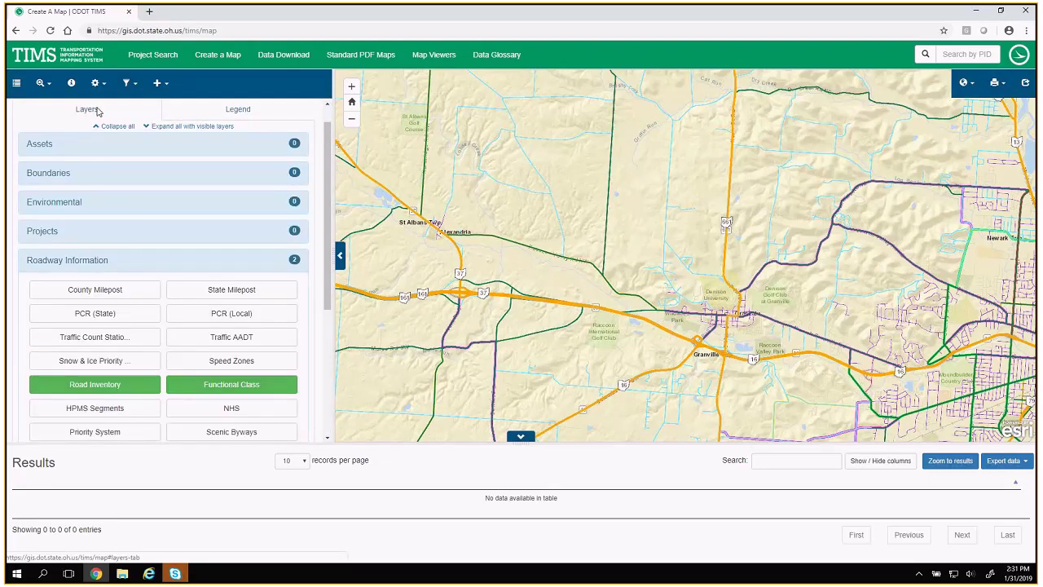
{"action": "left_click", "coordinate": [112, 391]}
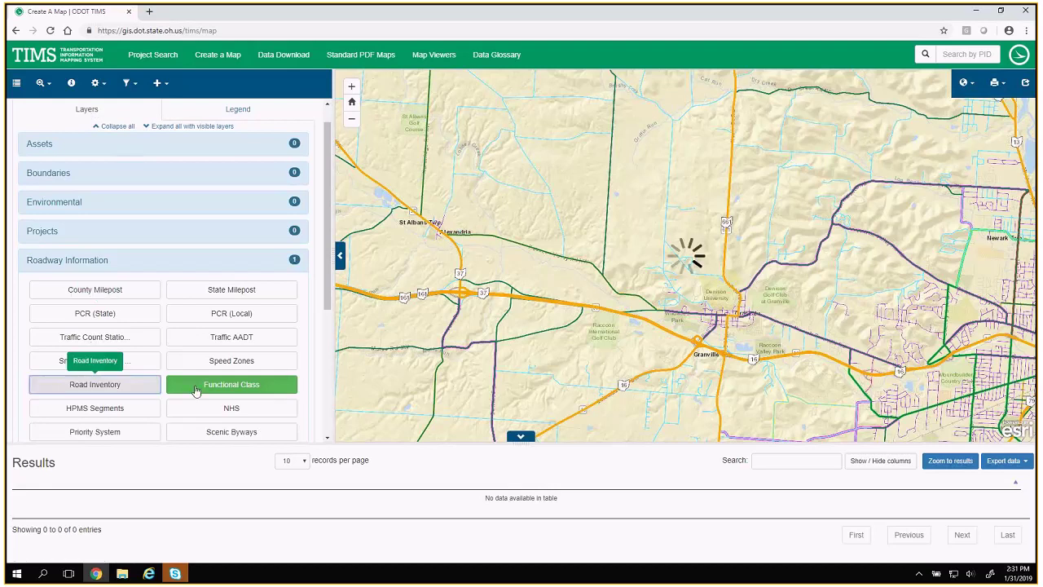
{"action": "left_click", "coordinate": [206, 387]}
- Toggle Speed Zones, Traffic AADT and Traffic Count Stations on, then off again
{"action": "scroll", "coordinate": [203, 315], "scroll_direction": "down", "scroll_amount": 1}
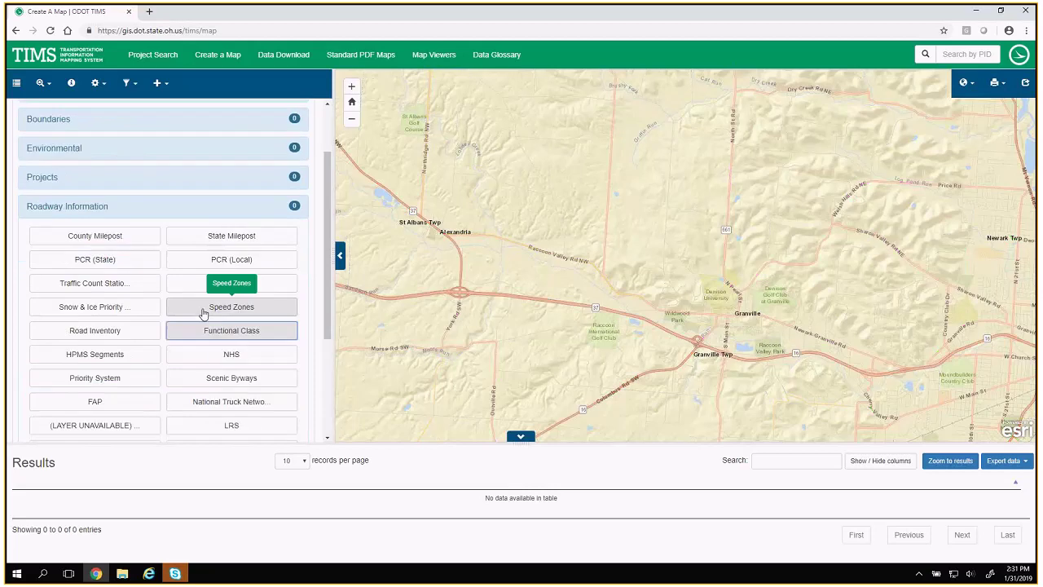
{"action": "left_click", "coordinate": [204, 311]}
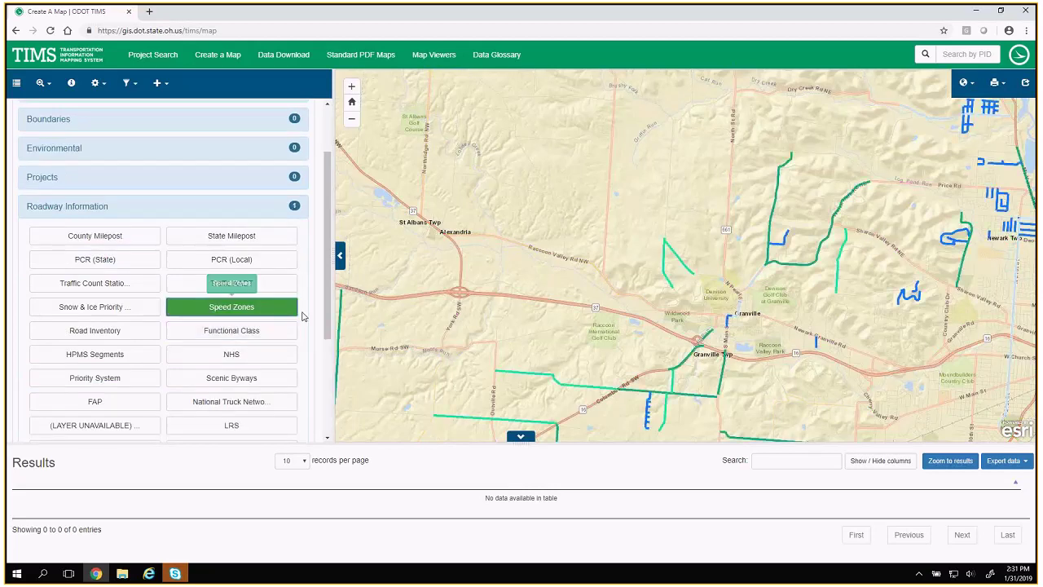
{"action": "left_click", "coordinate": [209, 284]}
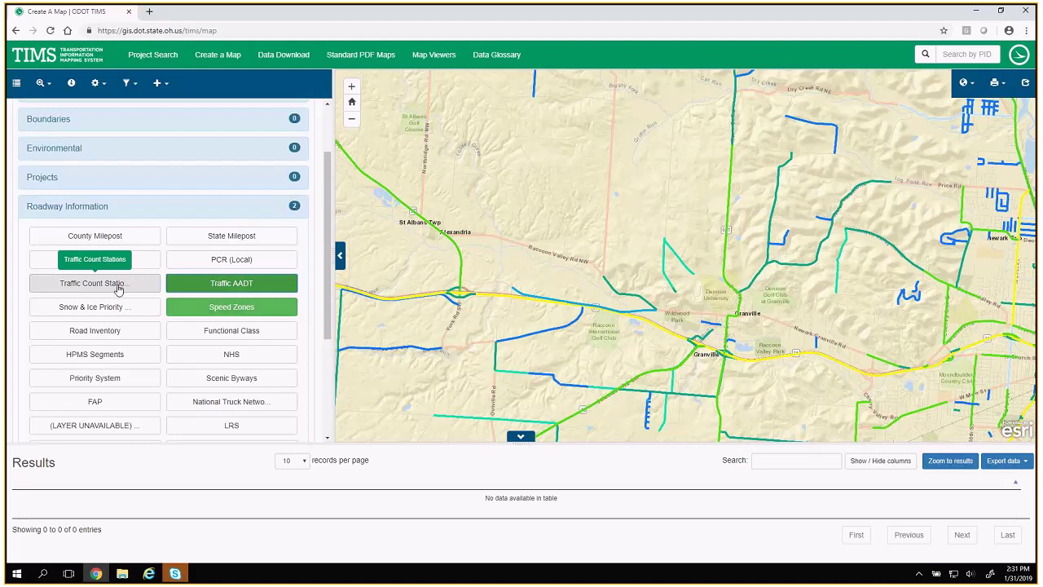
{"action": "left_click", "coordinate": [118, 287]}
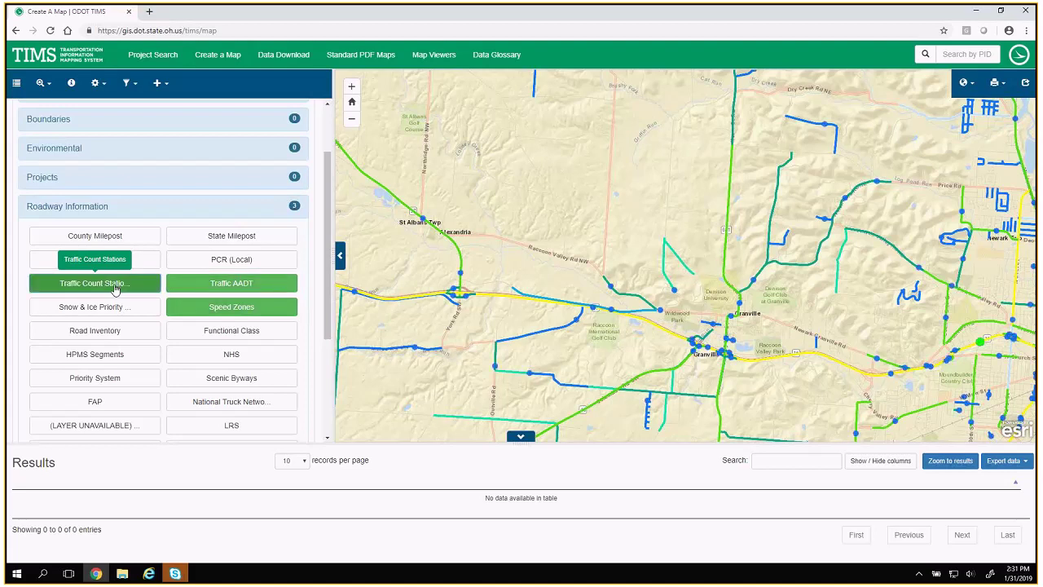
{"action": "left_click", "coordinate": [116, 285]}
{"action": "left_click", "coordinate": [226, 281]}
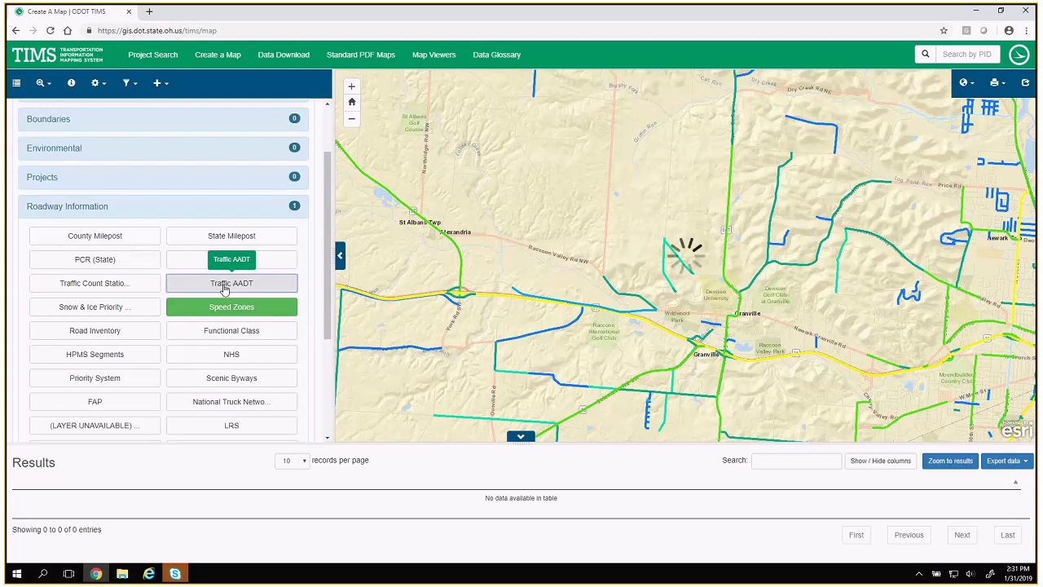
{"action": "left_click", "coordinate": [228, 308]}
- Collapse Roadway Information, expand Strategic Transportation System and turn on Amtrak
{"action": "left_click", "coordinate": [105, 210]}
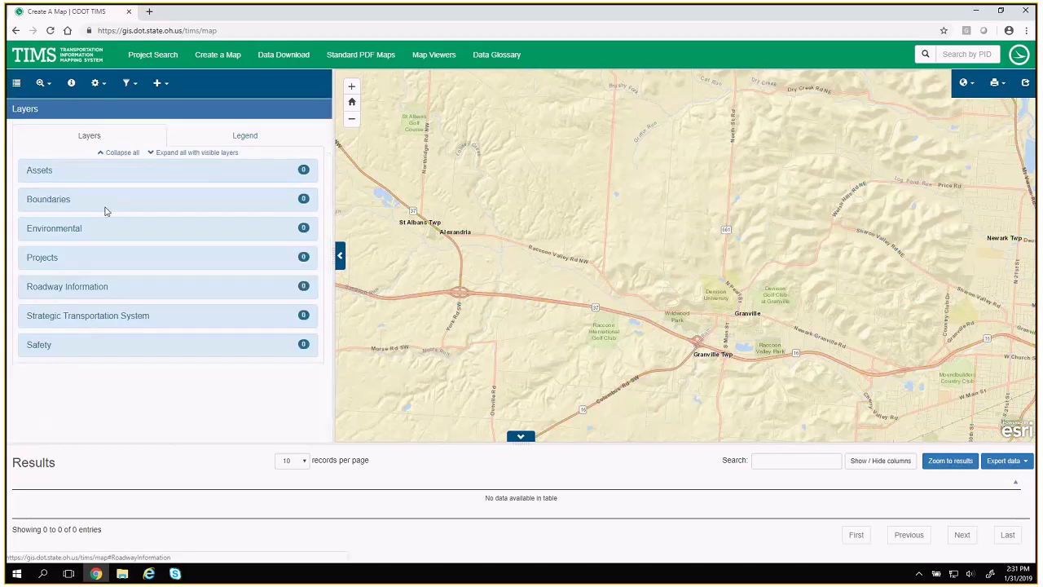
{"action": "left_click", "coordinate": [114, 319]}
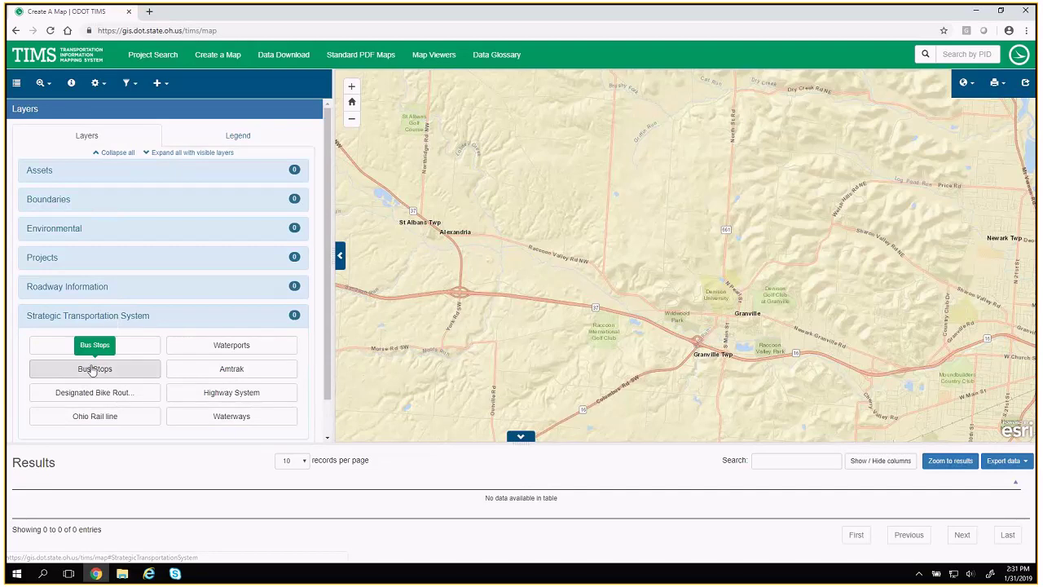
{"action": "left_click", "coordinate": [196, 371]}
{"action": "scroll", "coordinate": [492, 288], "scroll_direction": "down", "scroll_amount": 1}
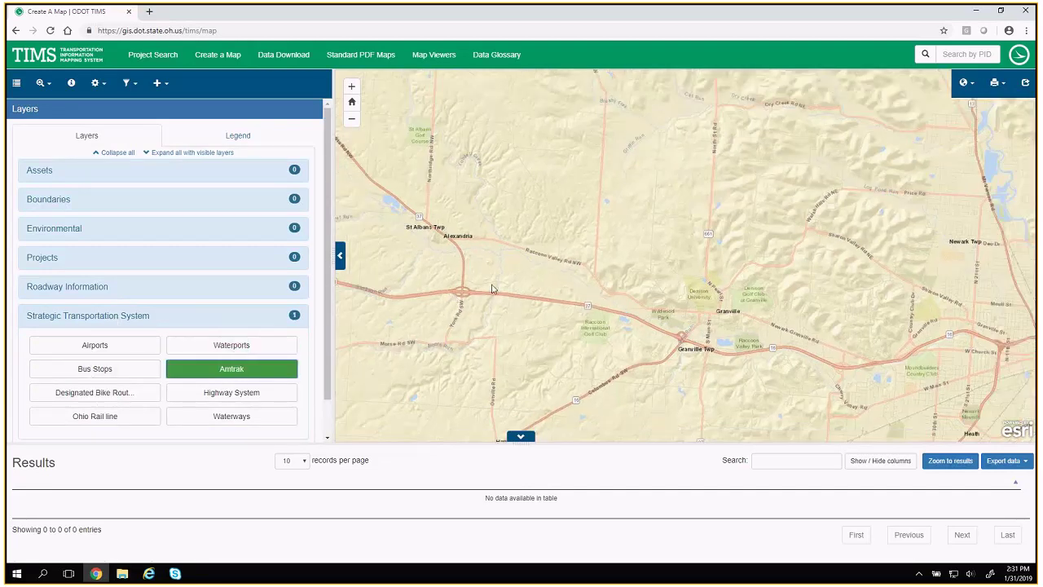
{"action": "scroll", "coordinate": [492, 289], "scroll_direction": "down", "scroll_amount": 1}
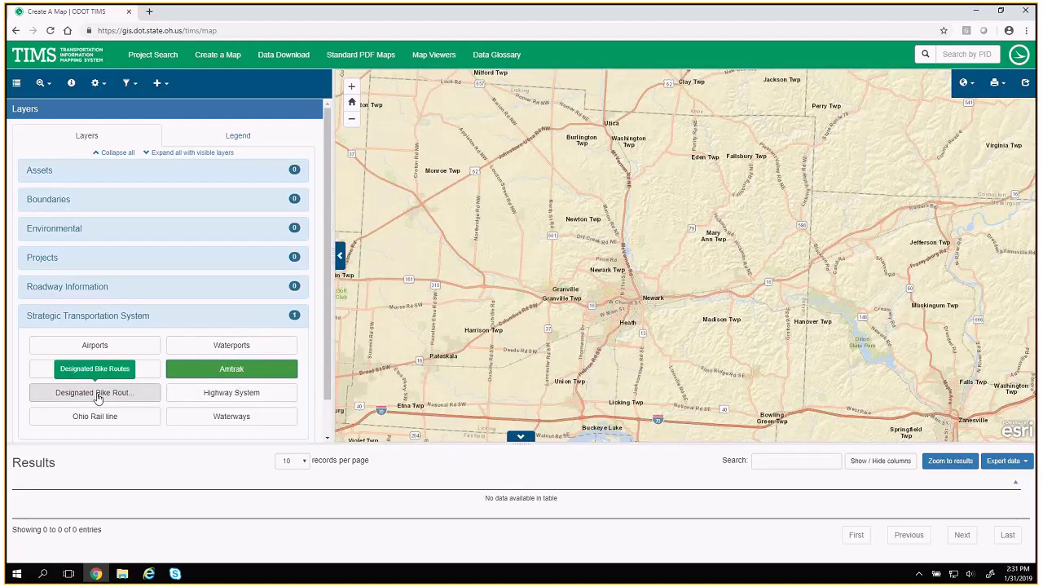
{"action": "left_click_drag", "start_coordinate": [553, 389], "coordinate": [603, 296]}
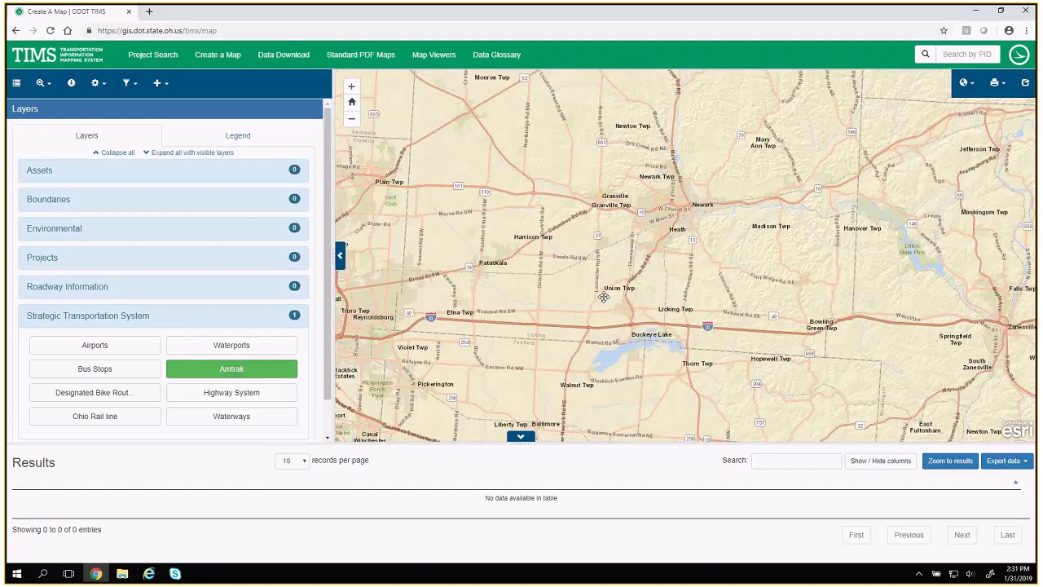
{"action": "scroll", "coordinate": [603, 296], "scroll_direction": "down", "scroll_amount": 1}
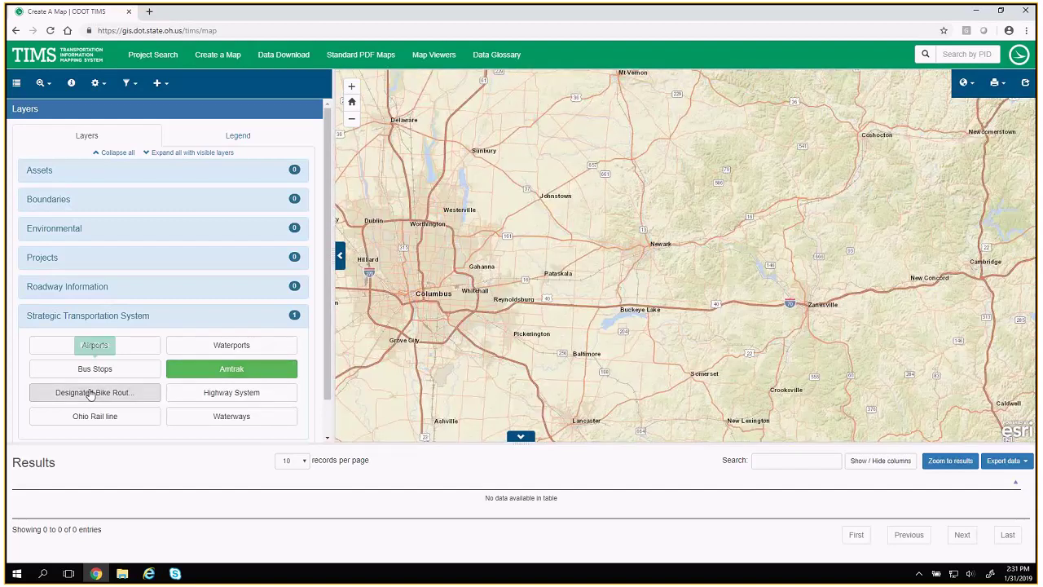
- Toggle Designated Bike Routes on and off, collapse the group, then expand Safety
{"action": "left_click", "coordinate": [91, 392]}
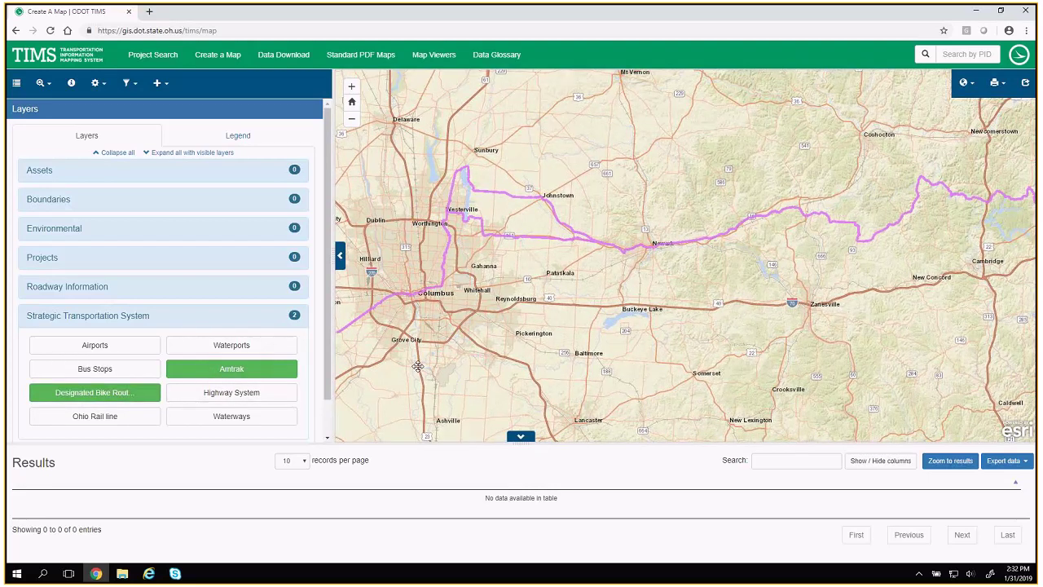
{"action": "left_click", "coordinate": [104, 393]}
{"action": "left_click", "coordinate": [154, 318]}
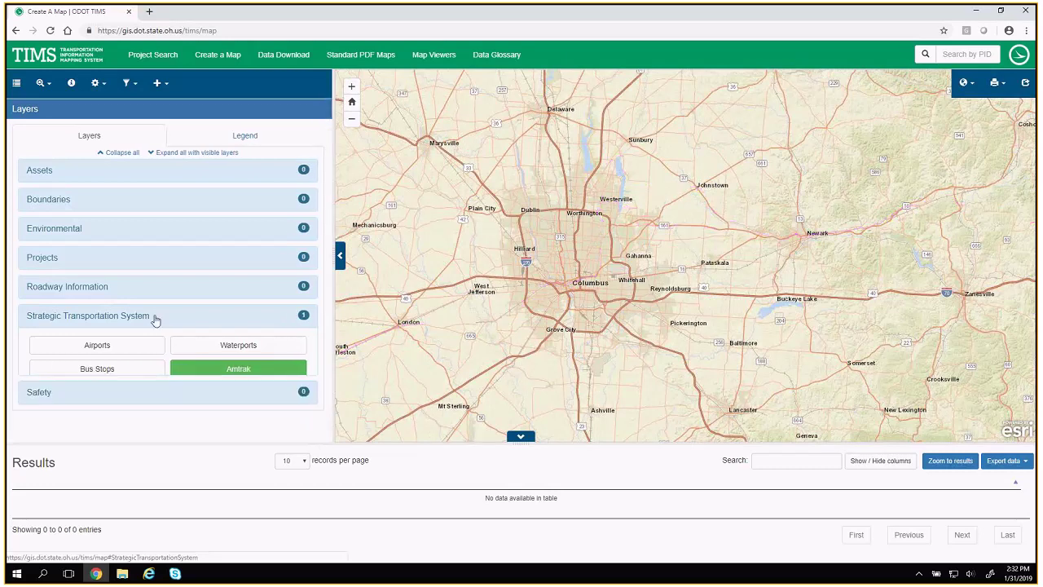
{"action": "left_click", "coordinate": [58, 349]}
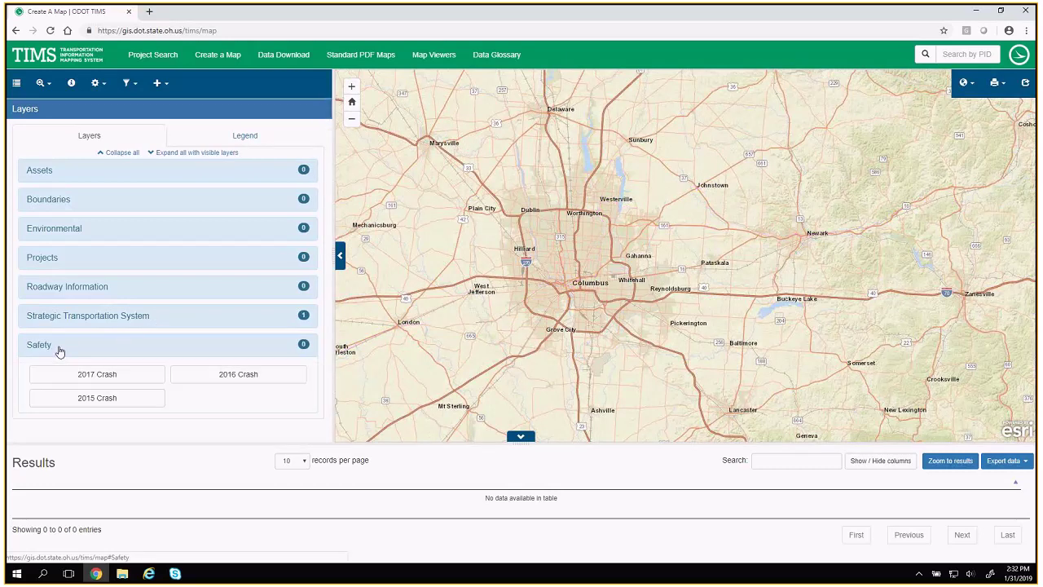
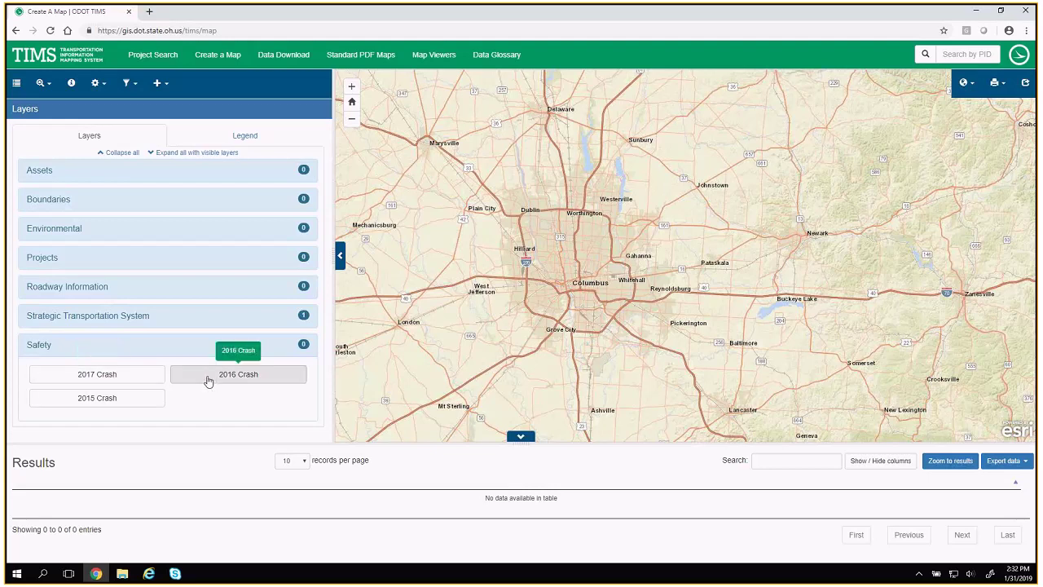
- Turn on the 2017 Crash safety layer and zoom into Madison Twp near Bixby Rd
{"action": "left_click", "coordinate": [139, 379]}
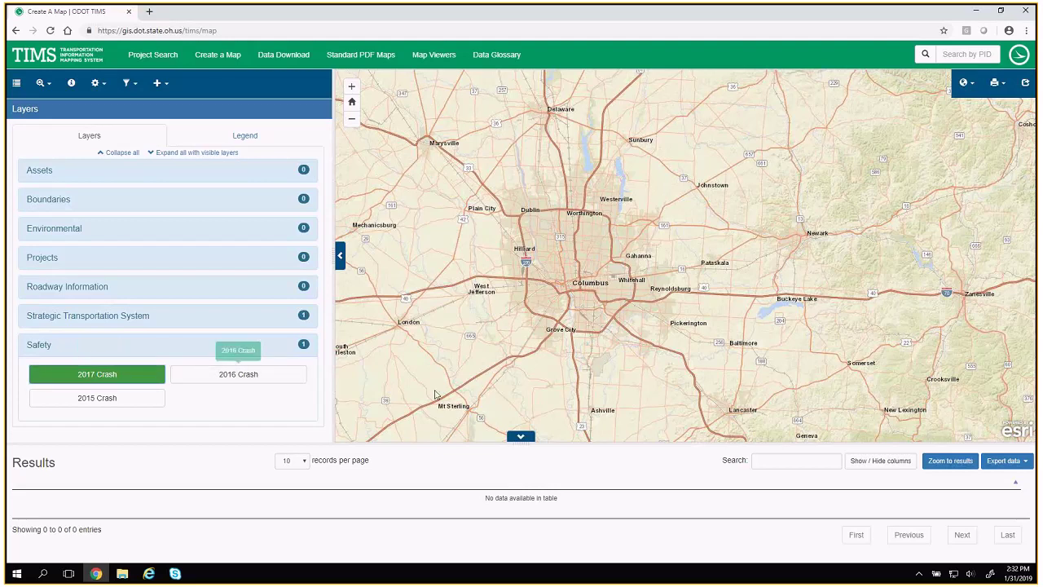
{"action": "scroll", "coordinate": [631, 334], "scroll_direction": "up", "scroll_amount": 1}
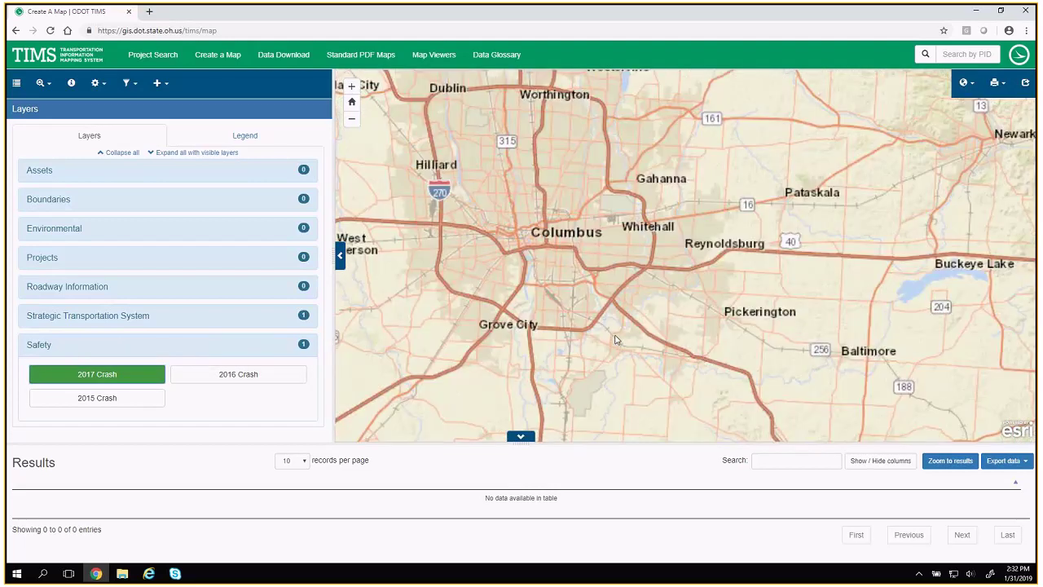
{"action": "scroll", "coordinate": [615, 340], "scroll_direction": "up", "scroll_amount": 1}
{"action": "scroll", "coordinate": [615, 340], "scroll_direction": "up", "scroll_amount": 2}
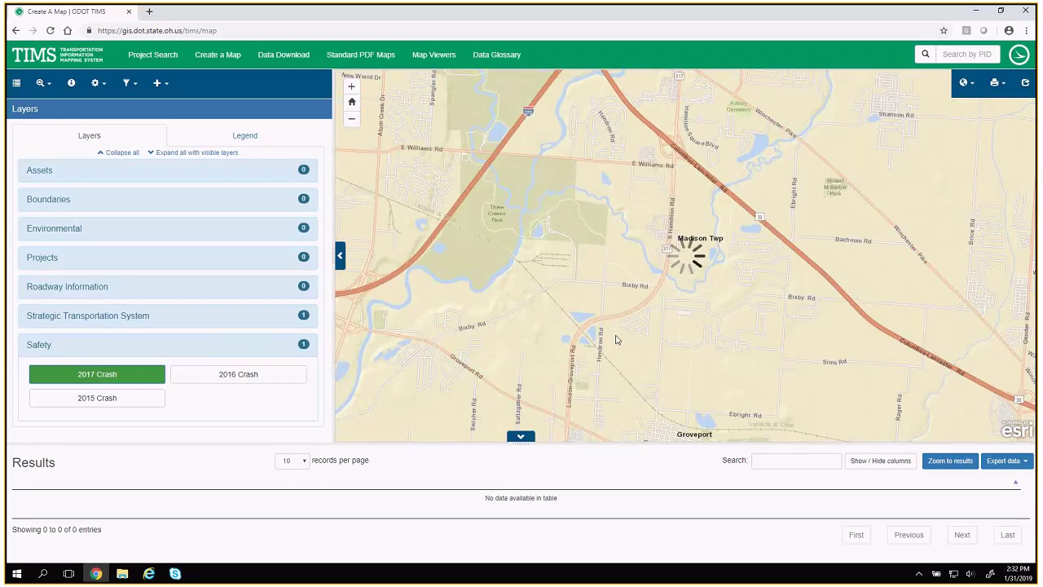
{"action": "scroll", "coordinate": [617, 340], "scroll_direction": "up", "scroll_amount": 2}
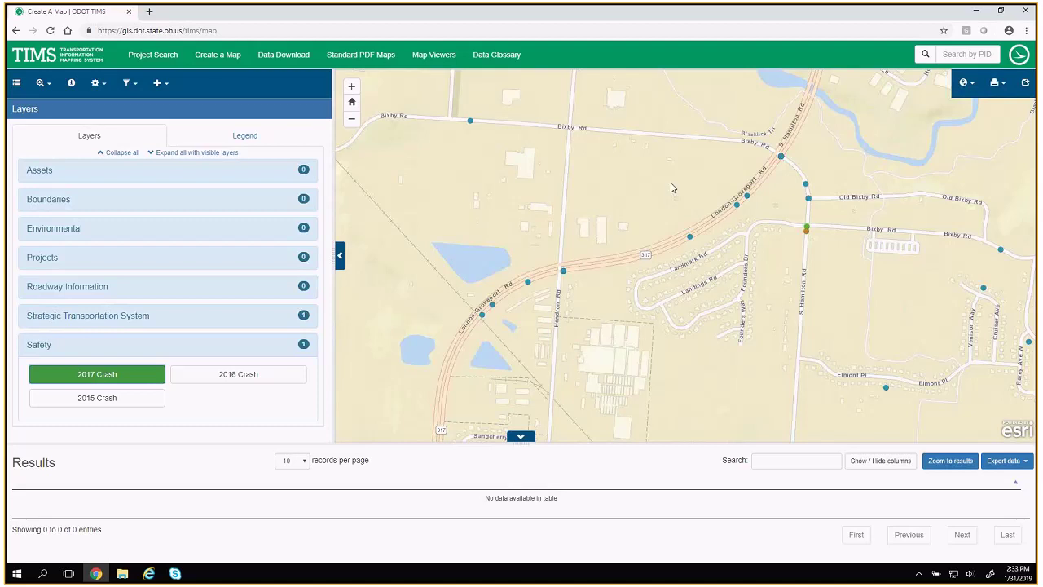
{"action": "scroll", "coordinate": [671, 195], "scroll_direction": "down", "scroll_amount": 1}
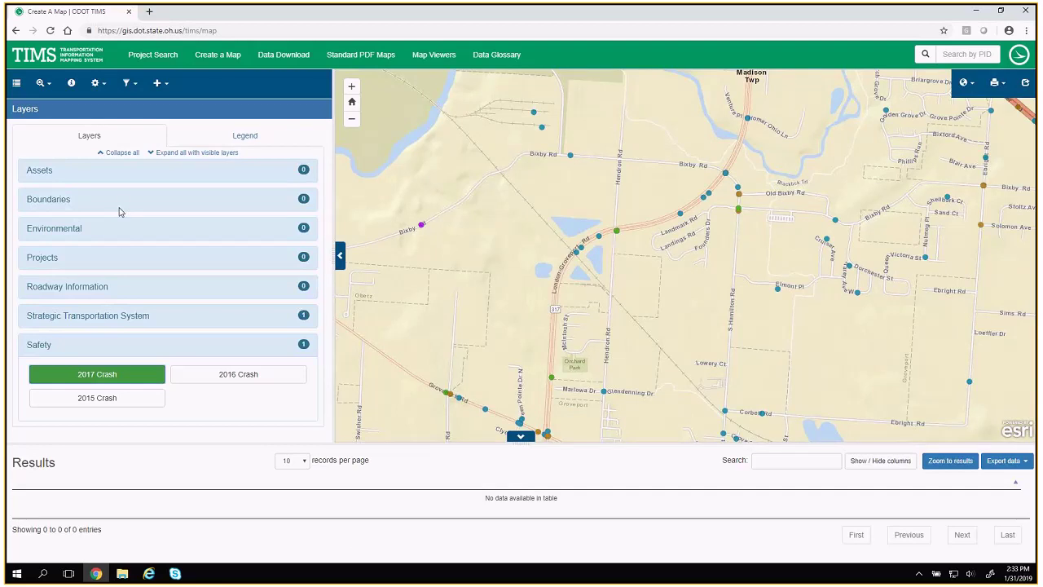
- Turn on the Snow & Ice Priority and Current Projects (Lines) layers
{"action": "left_click", "coordinate": [88, 291]}
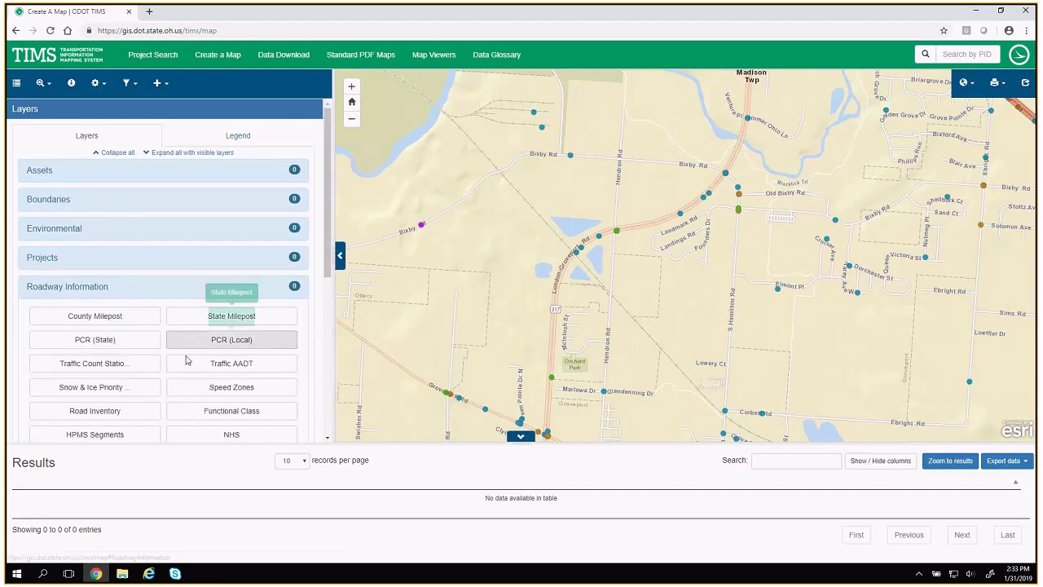
{"action": "left_click", "coordinate": [95, 389]}
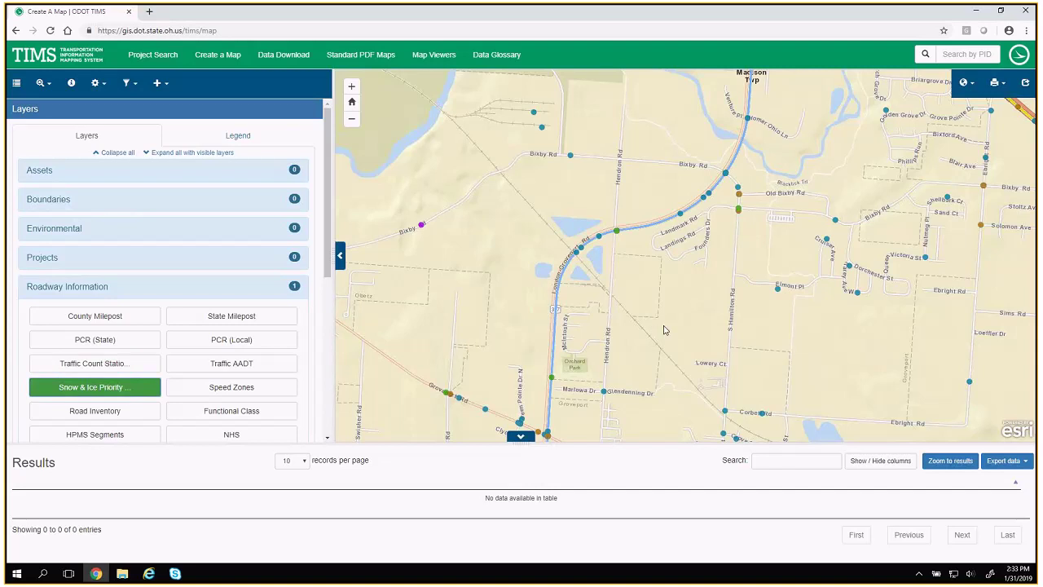
{"action": "scroll", "coordinate": [664, 330], "scroll_direction": "down", "scroll_amount": 1}
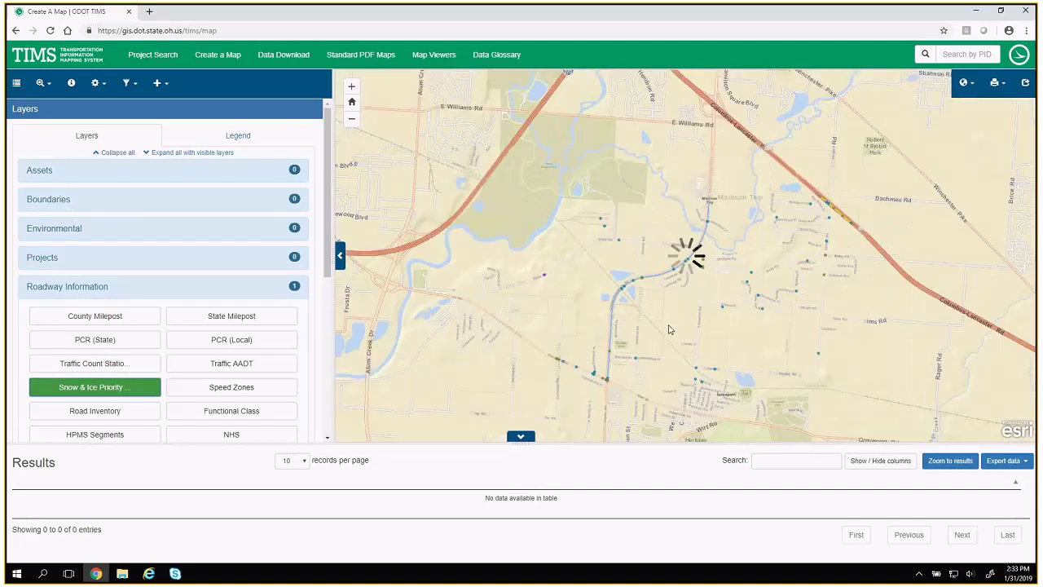
{"action": "left_click", "coordinate": [51, 259]}
{"action": "left_click", "coordinate": [231, 382]}
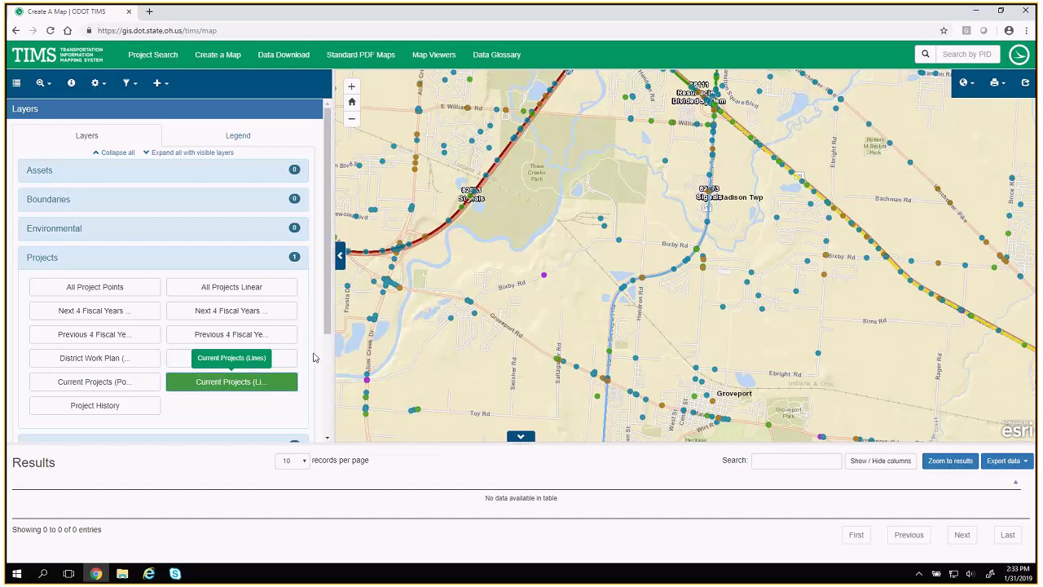
{"action": "left_click", "coordinate": [173, 257]}
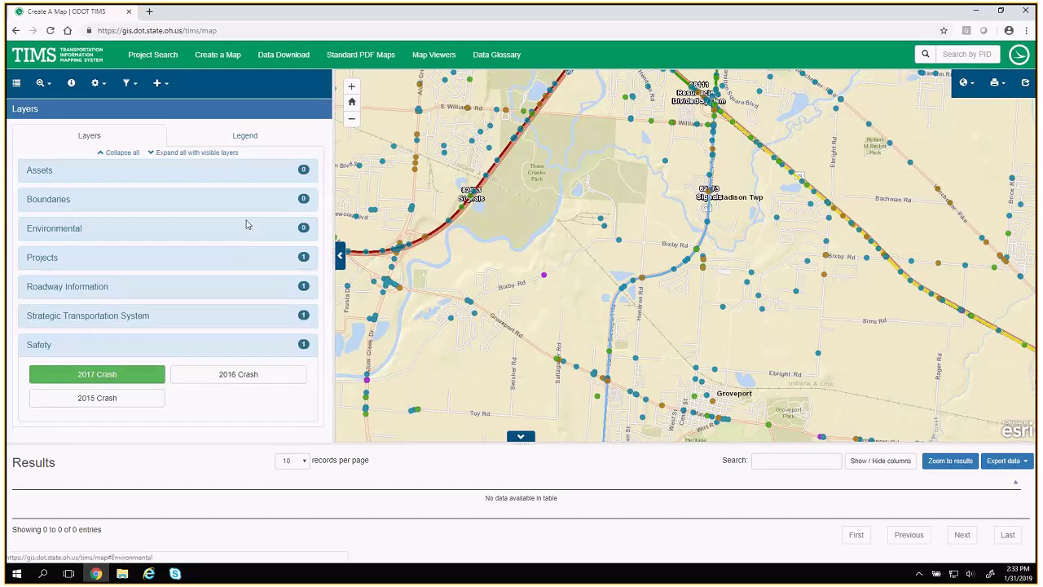
- Turn on the Bridge Inventory asset layer and collapse the Assets and Safety sections
{"action": "left_click", "coordinate": [200, 175]}
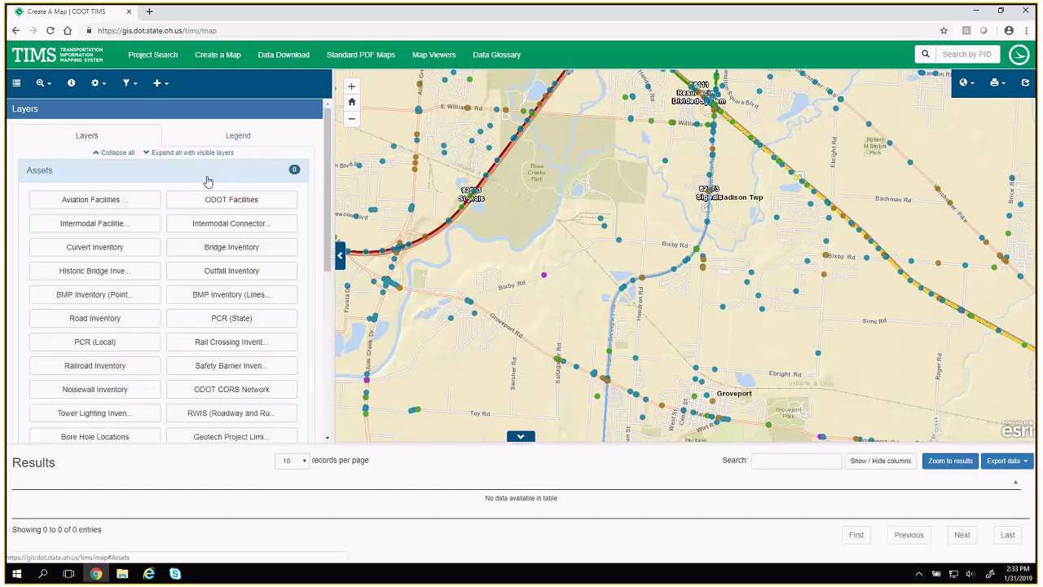
{"action": "left_click", "coordinate": [243, 253]}
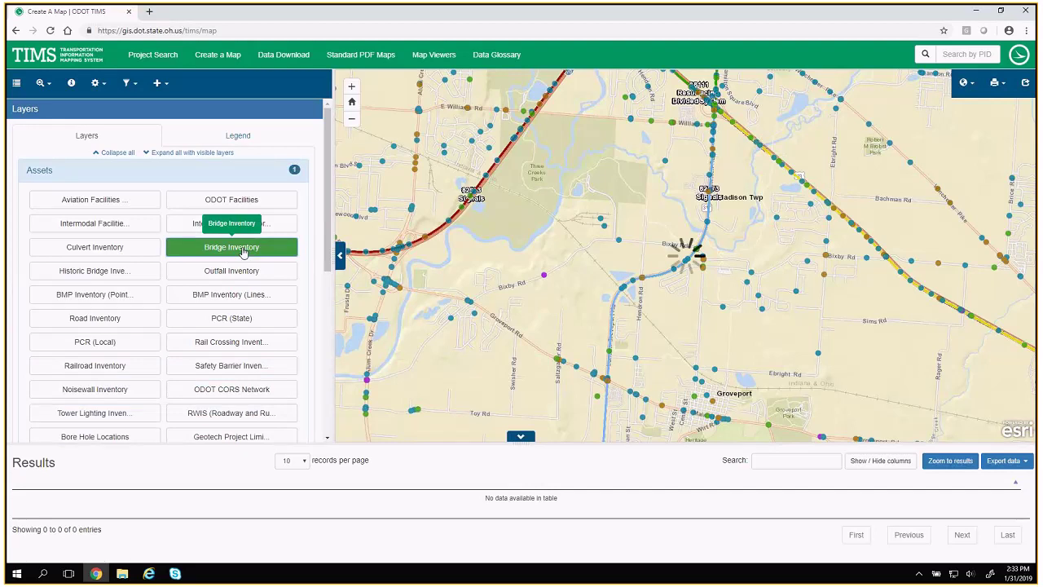
{"action": "scroll", "coordinate": [631, 155], "scroll_direction": "up", "scroll_amount": 2}
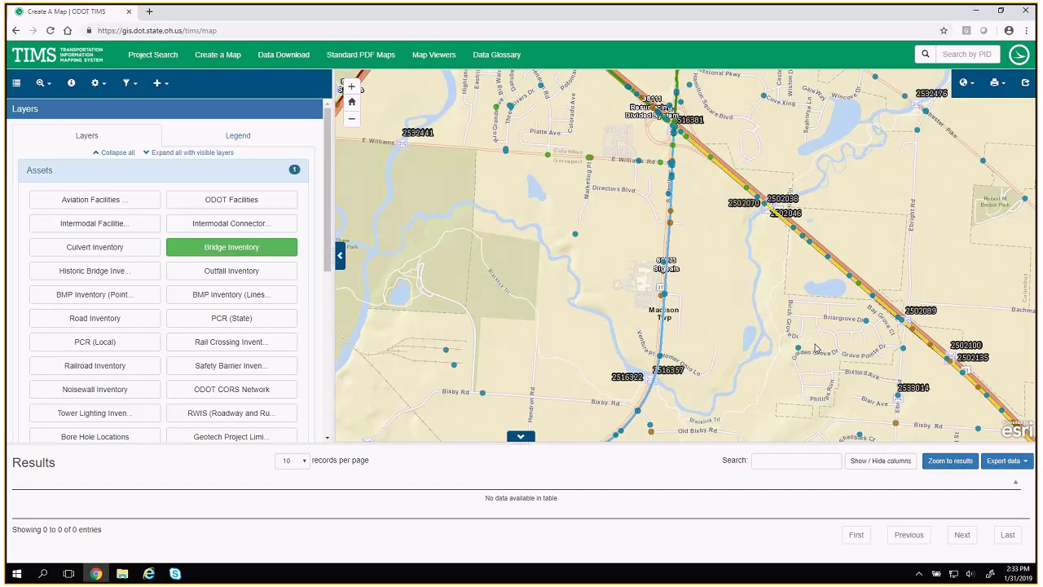
{"action": "left_click", "coordinate": [109, 174]}
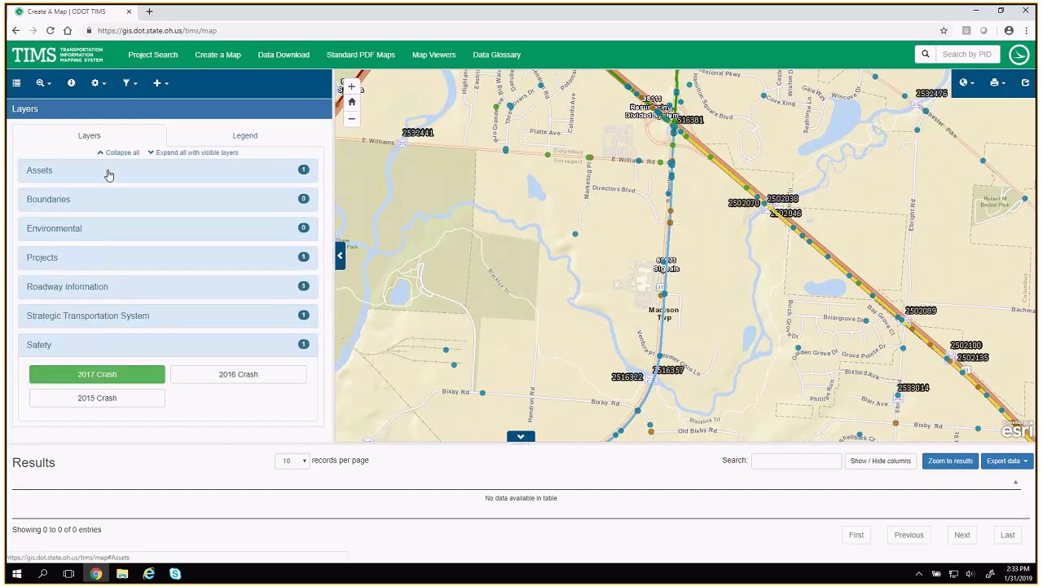
{"action": "left_click", "coordinate": [82, 346]}
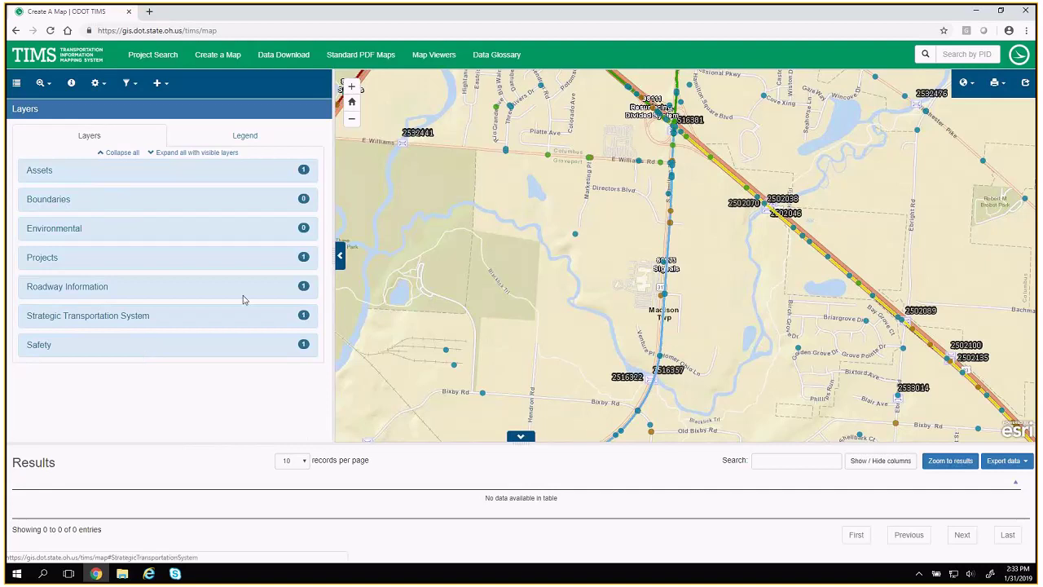
- Use Find area with type County to zoom to LUCAS, replacing an initial ERIE pick
{"action": "left_click", "coordinate": [50, 85]}
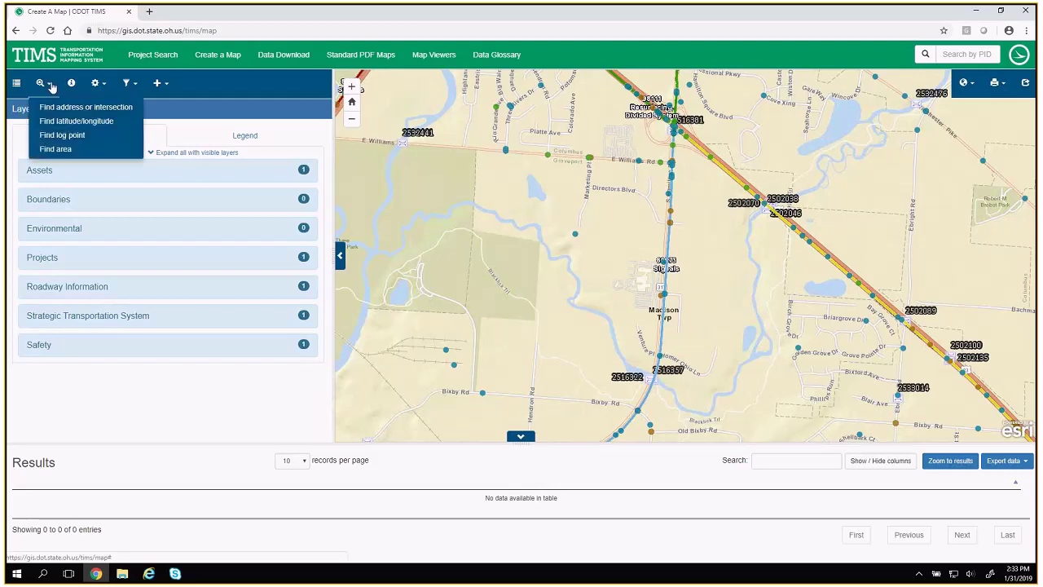
{"action": "left_click", "coordinate": [67, 152]}
{"action": "left_click", "coordinate": [73, 134]}
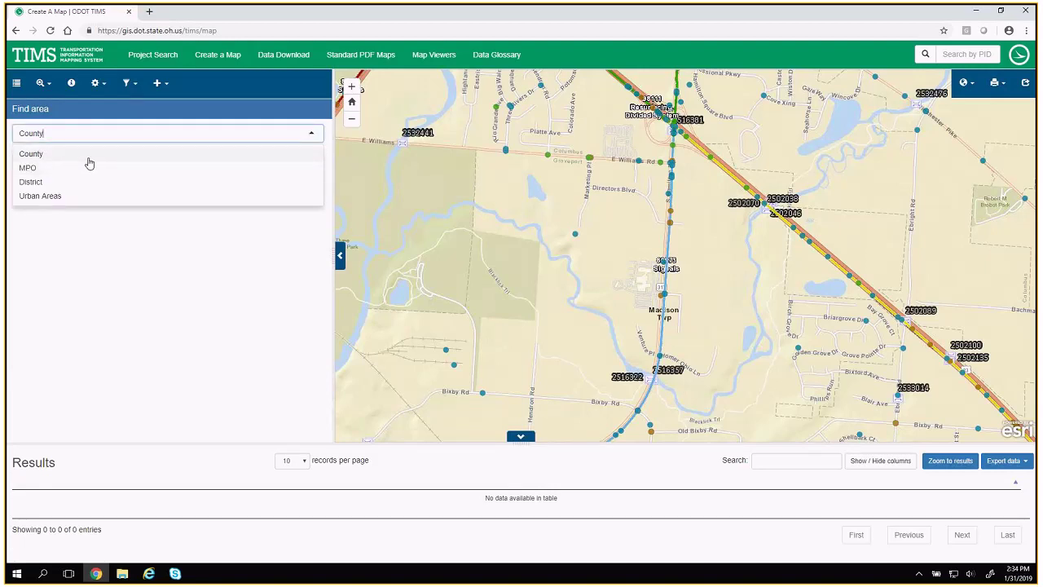
{"action": "left_click", "coordinate": [89, 158]}
{"action": "left_click", "coordinate": [87, 164]}
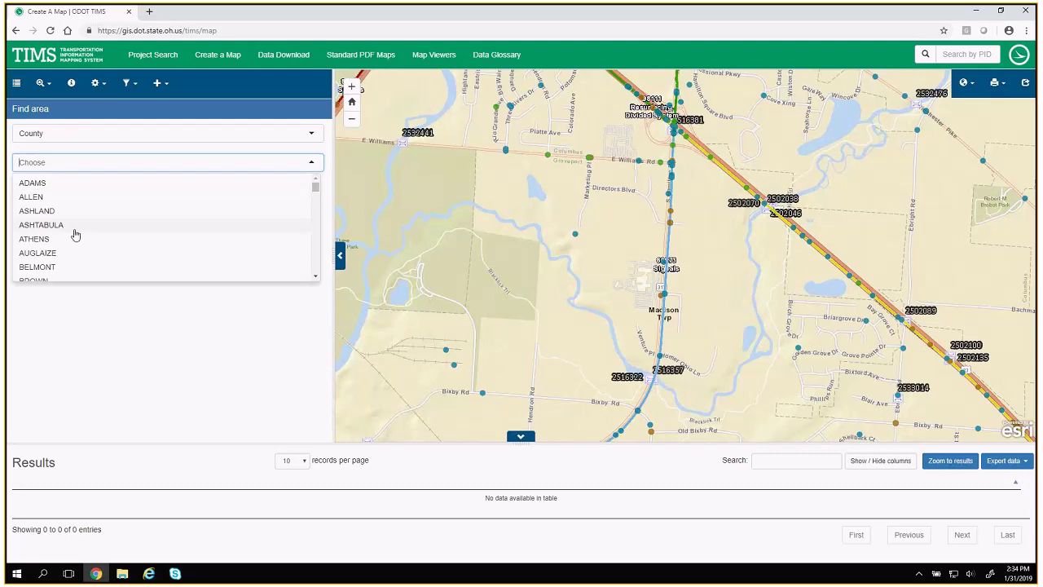
{"action": "type", "text": "er"}
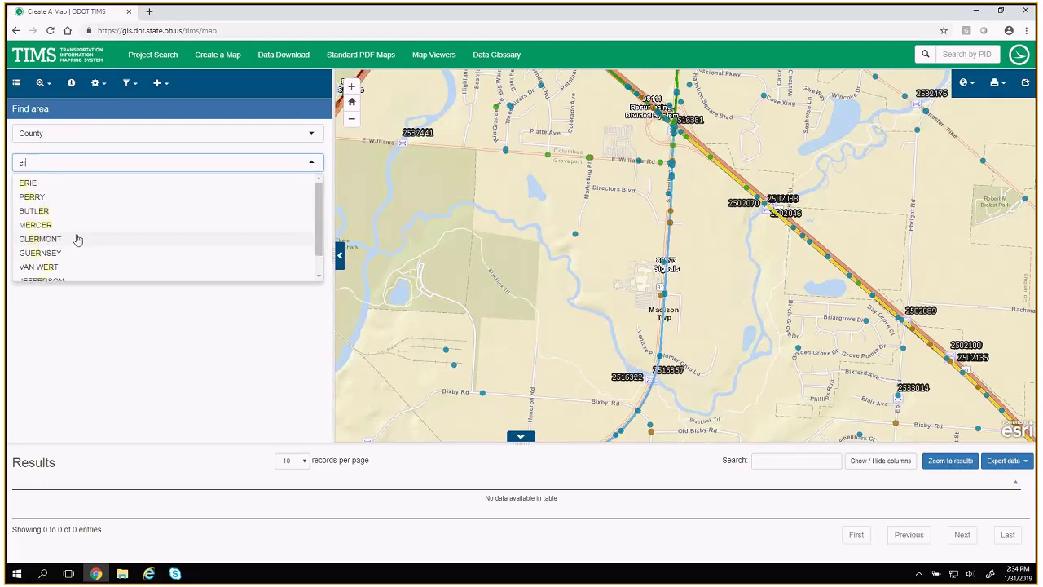
{"action": "left_click", "coordinate": [57, 184]}
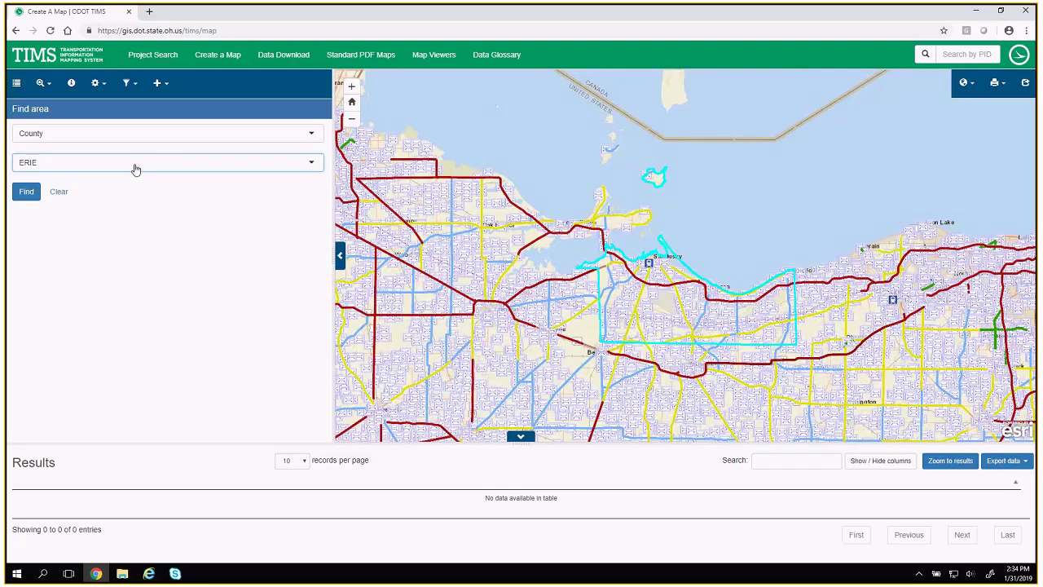
{"action": "left_click", "coordinate": [137, 164]}
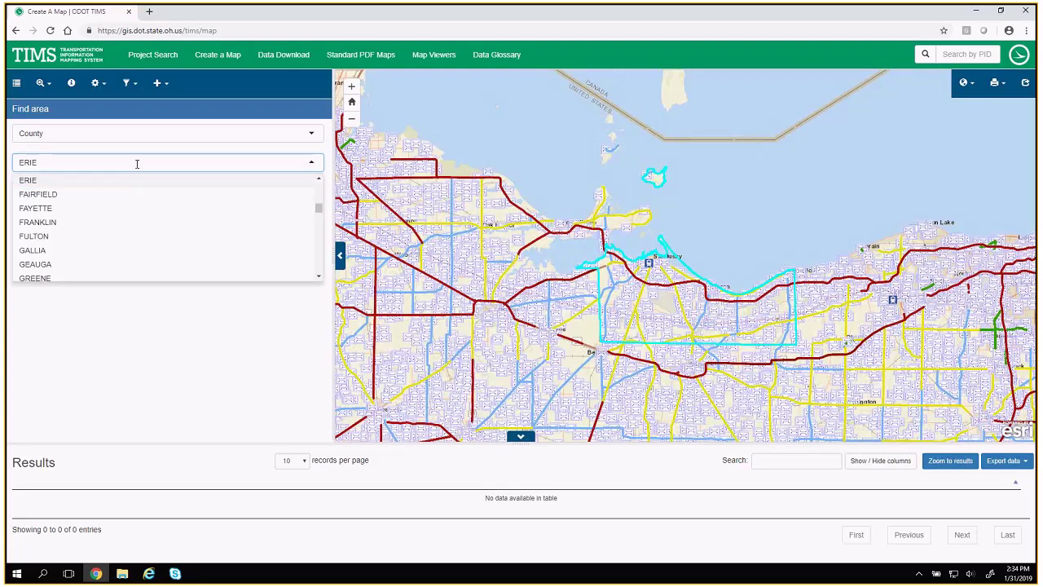
{"action": "type", "text": "luc"}
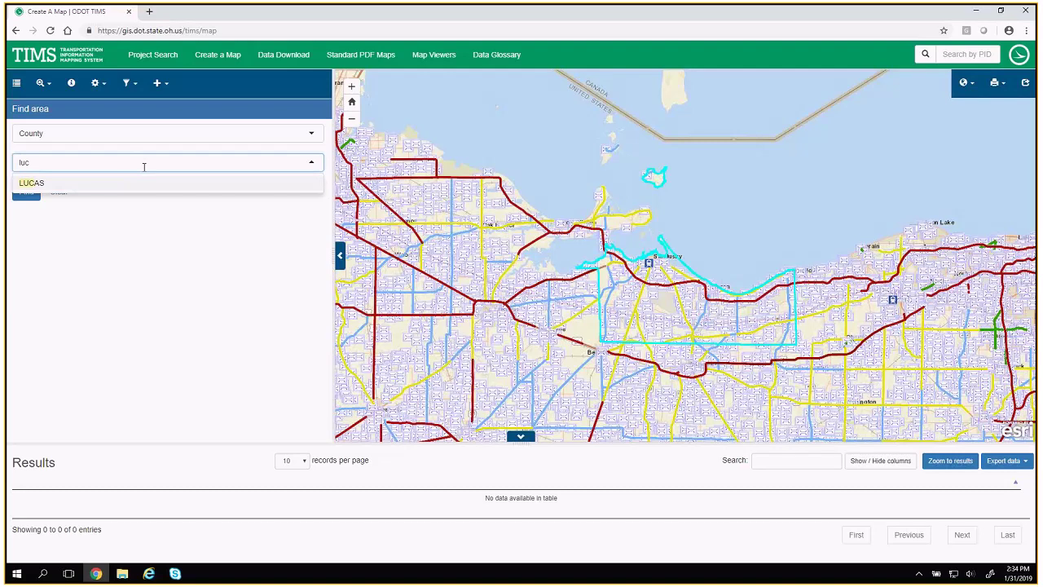
{"action": "left_click", "coordinate": [70, 186]}
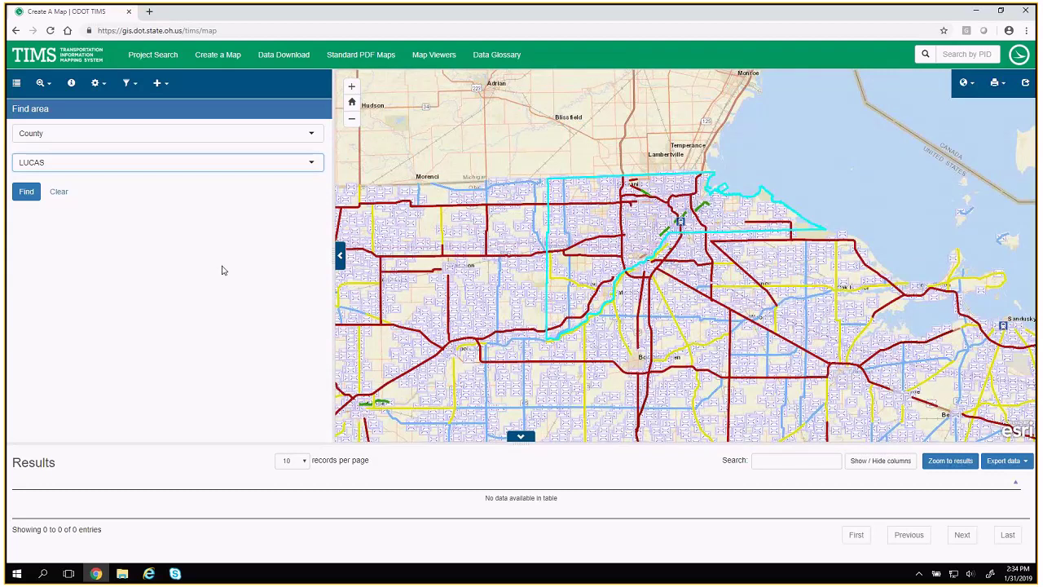
- With Find log point, zoom into Toledo and click SR 25 for county log 6.712, state log 29.951
{"action": "left_click", "coordinate": [71, 84]}
{"action": "left_click", "coordinate": [49, 133]}
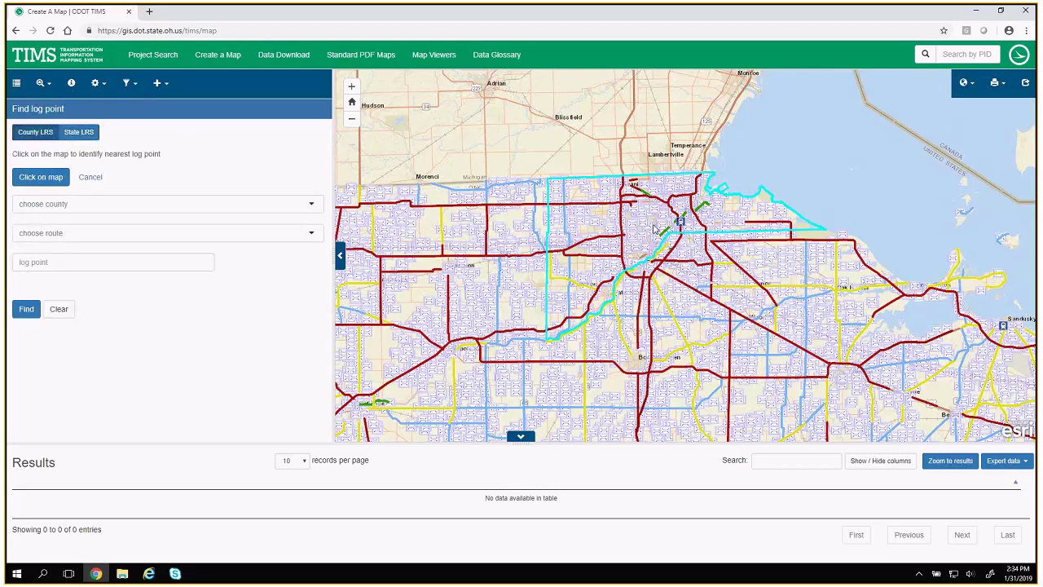
{"action": "scroll", "coordinate": [652, 229], "scroll_direction": "up", "scroll_amount": 2}
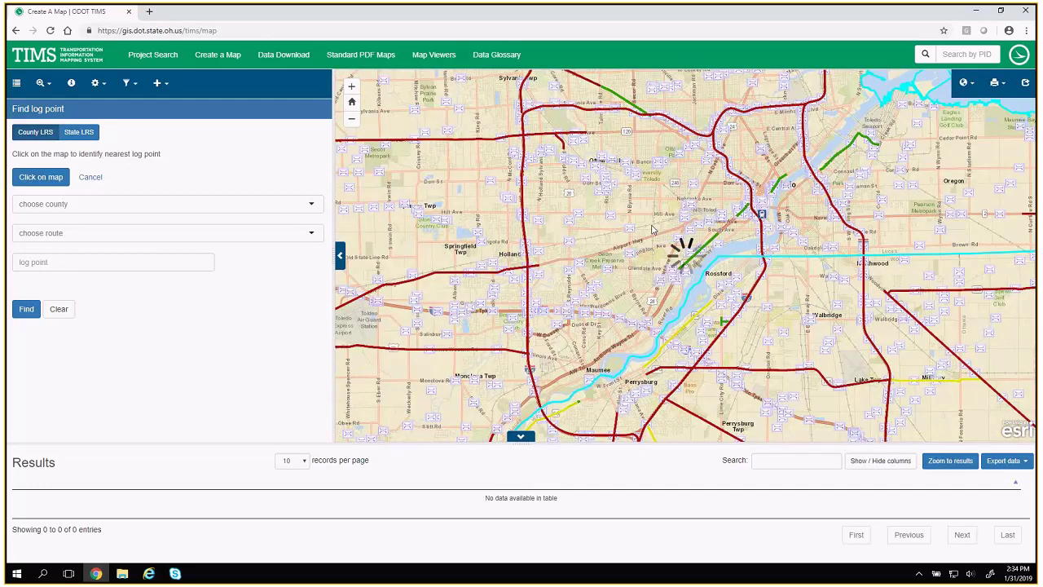
{"action": "scroll", "coordinate": [653, 229], "scroll_direction": "up", "scroll_amount": 2}
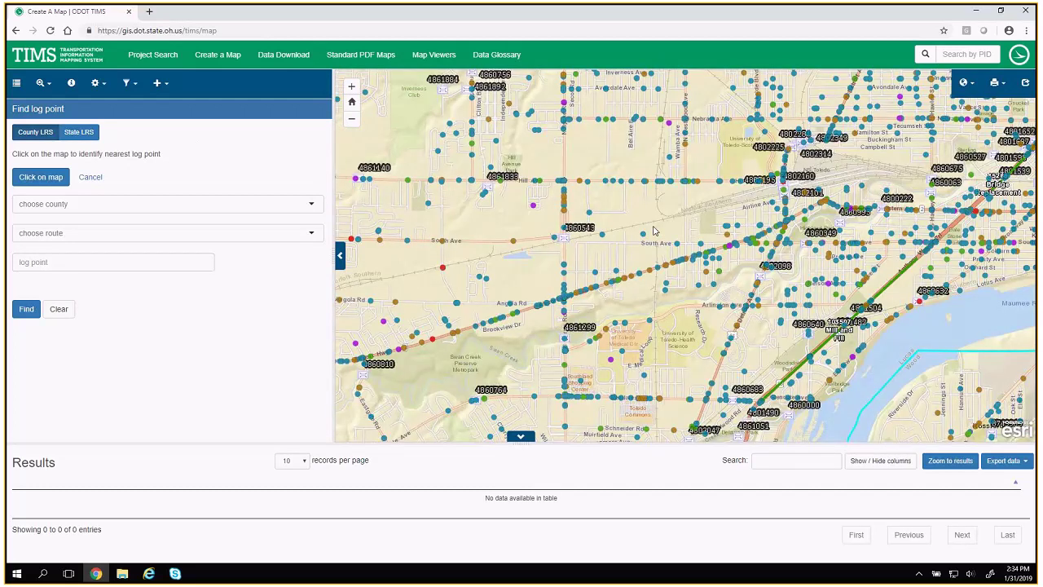
{"action": "left_click_drag", "start_coordinate": [889, 285], "coordinate": [538, 250]}
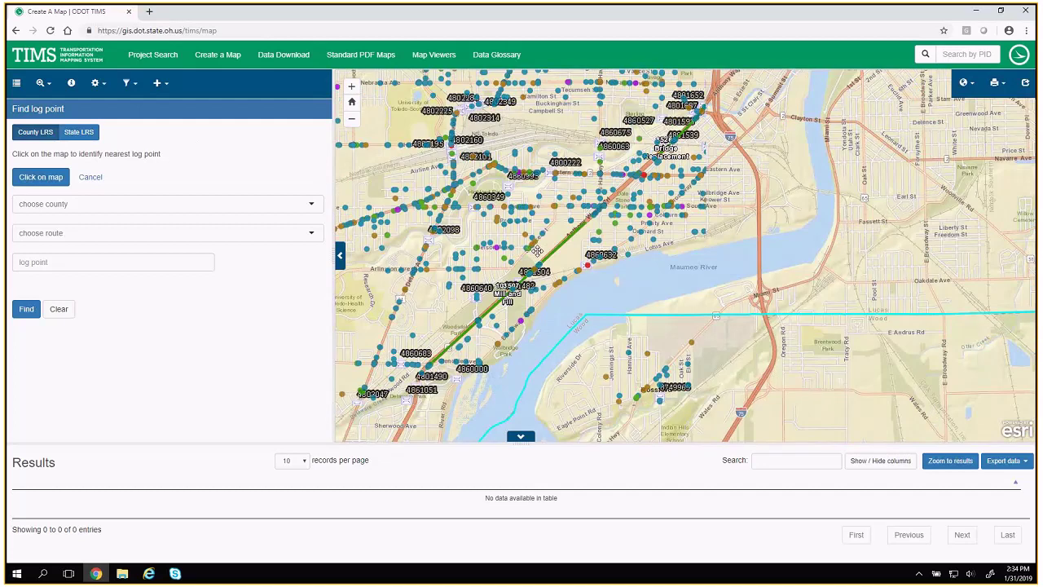
{"action": "scroll", "coordinate": [537, 250], "scroll_direction": "up", "scroll_amount": 2}
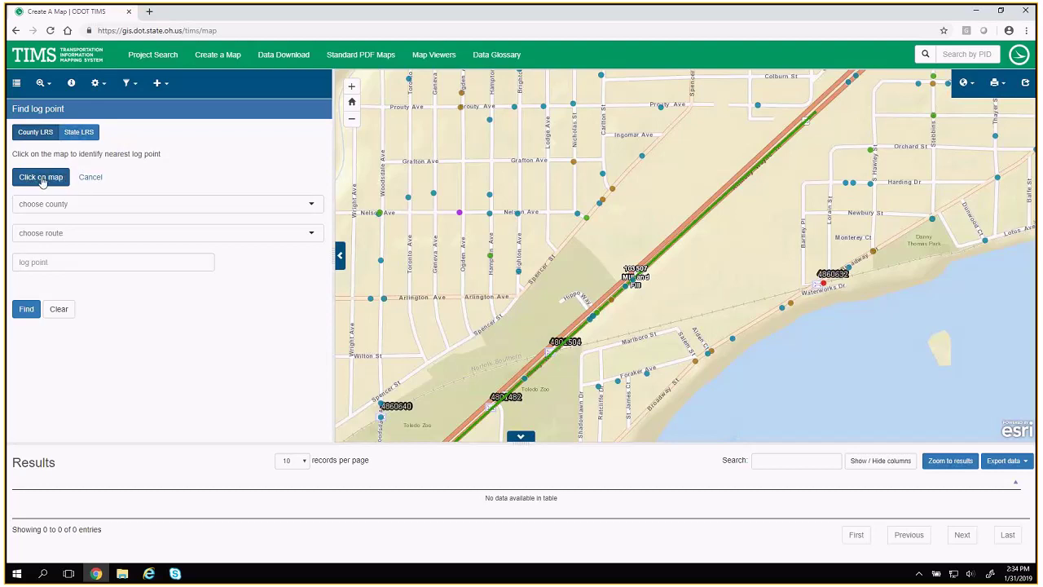
{"action": "left_click", "coordinate": [43, 181]}
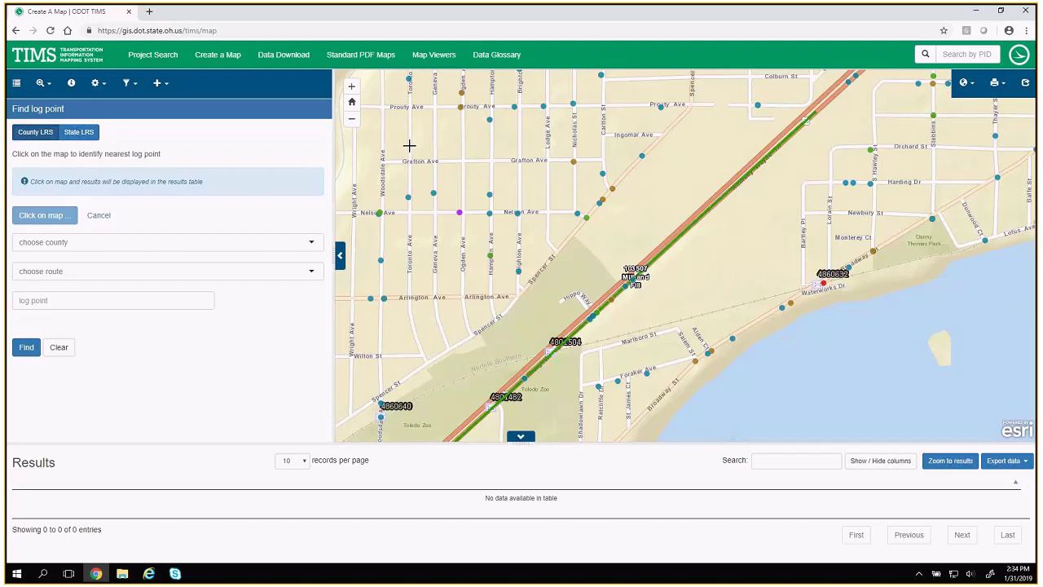
{"action": "left_click", "coordinate": [719, 198]}
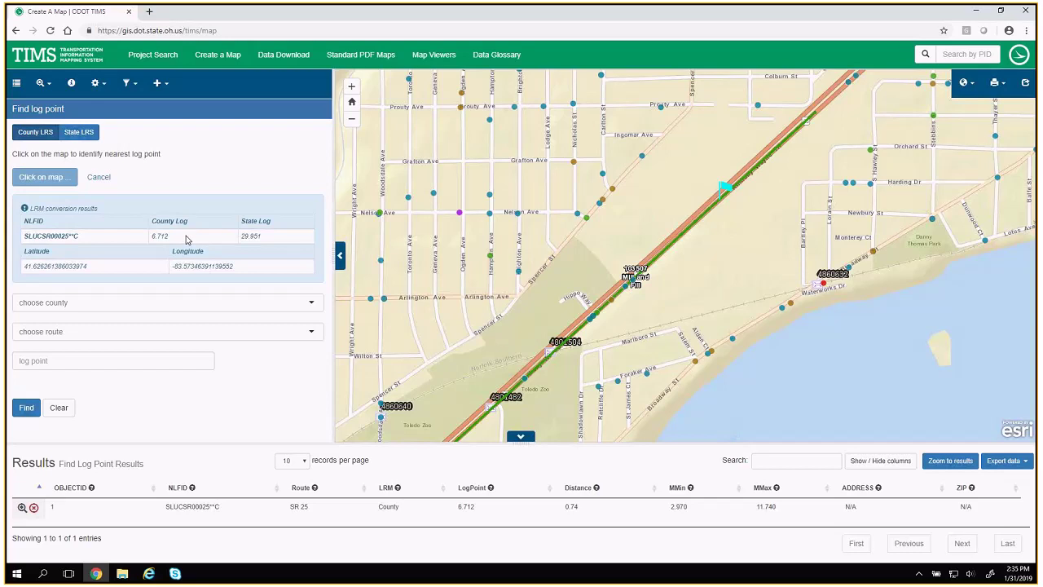
- In Find log point, choose county LUCAS and route IR 280
{"action": "left_click", "coordinate": [161, 305]}
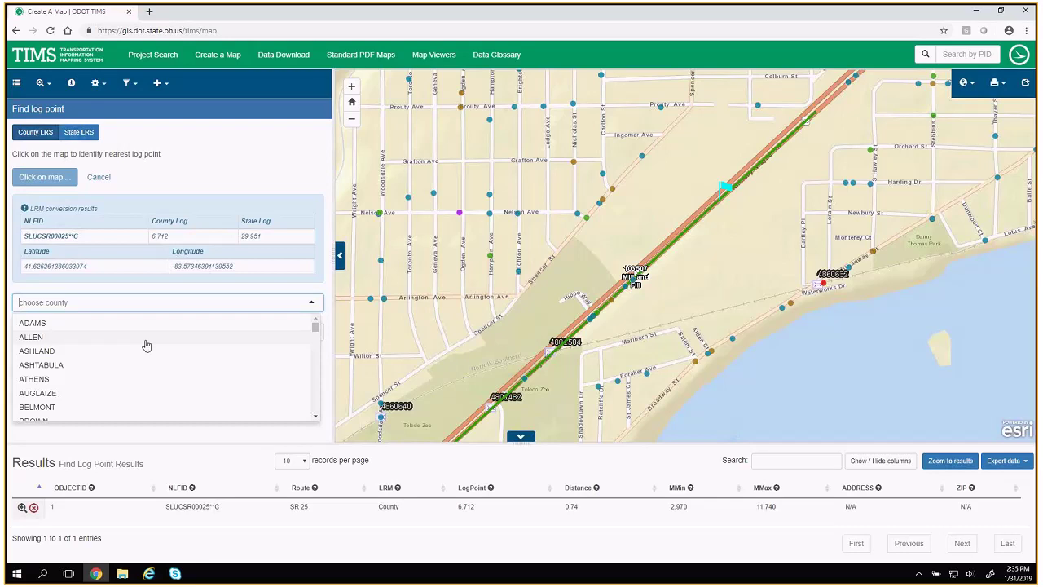
{"action": "type", "text": "lu"}
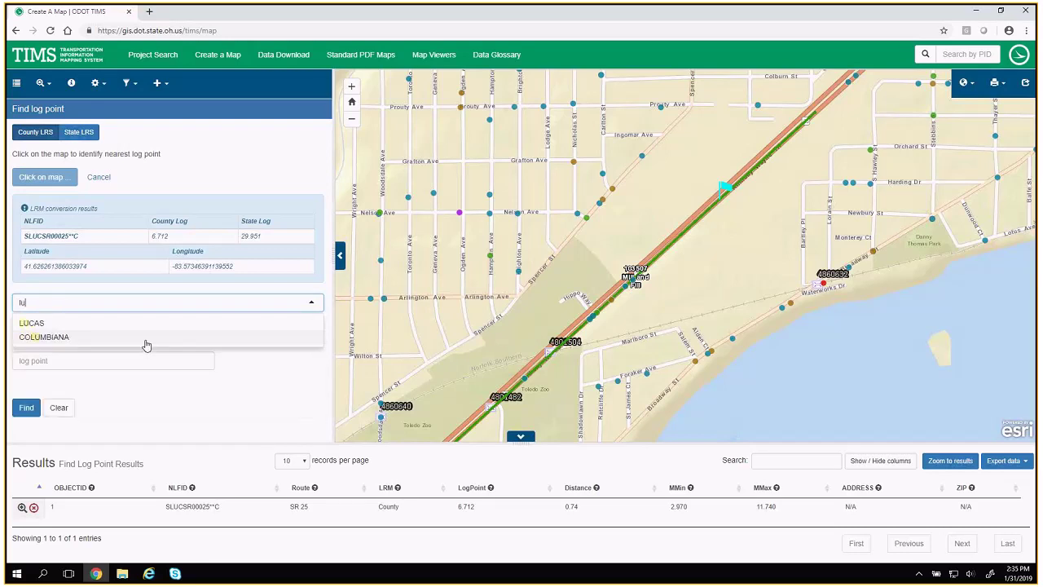
{"action": "left_click", "coordinate": [80, 326]}
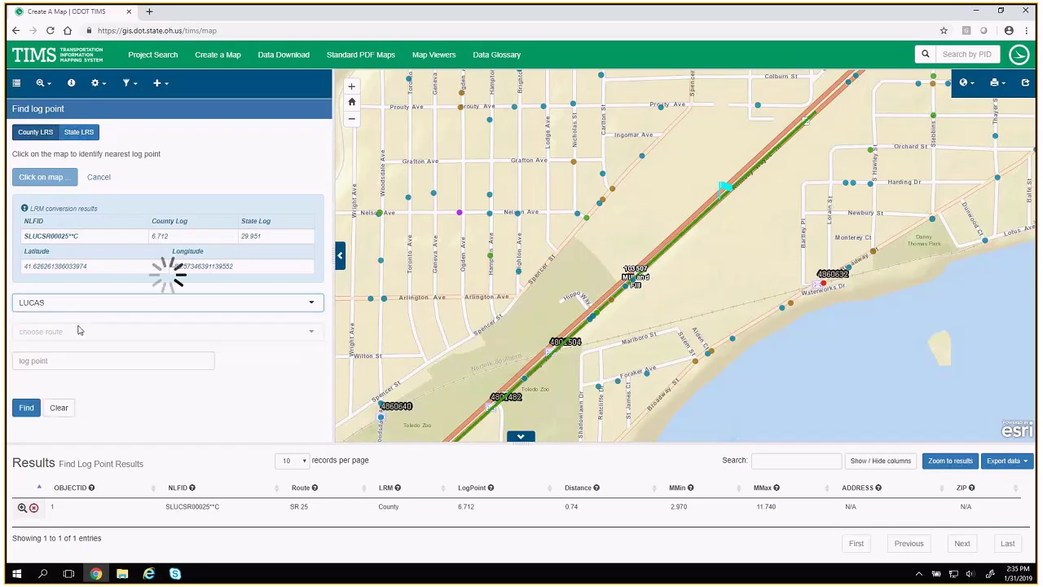
{"action": "left_click", "coordinate": [77, 331]}
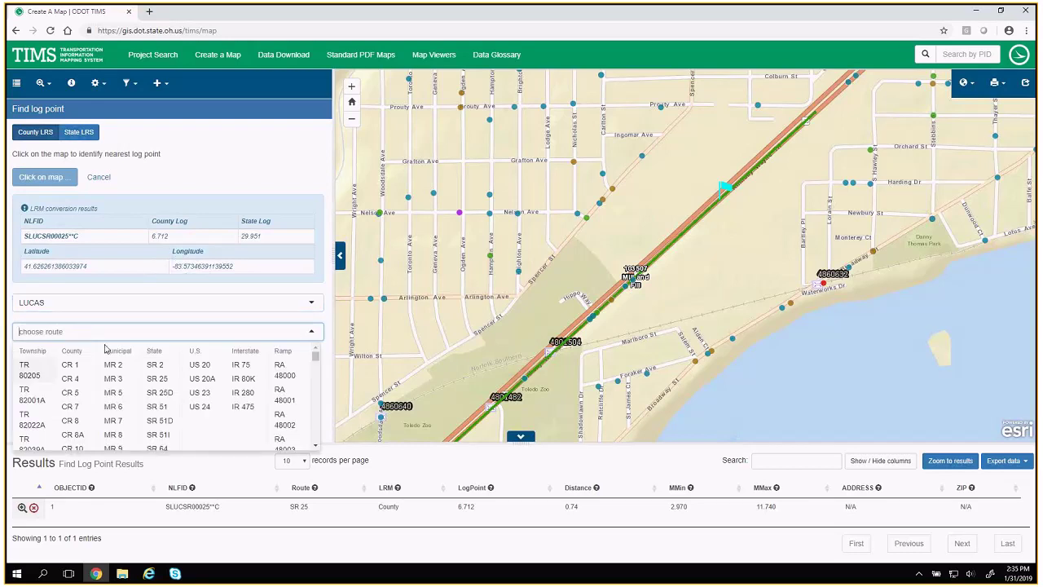
{"action": "left_click", "coordinate": [241, 393]}
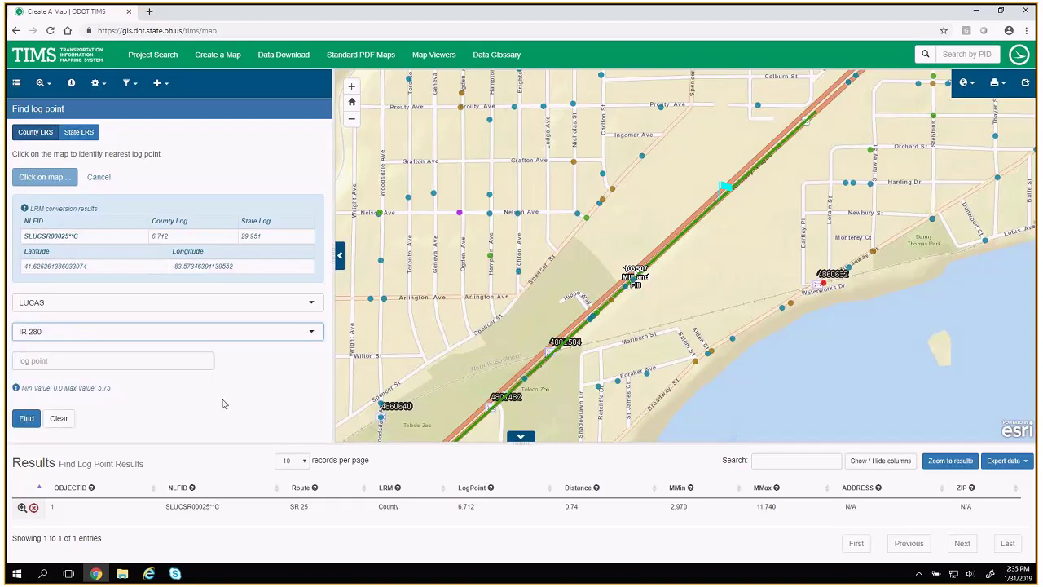
{"action": "left_click_drag", "start_coordinate": [21, 389], "coordinate": [136, 390]}
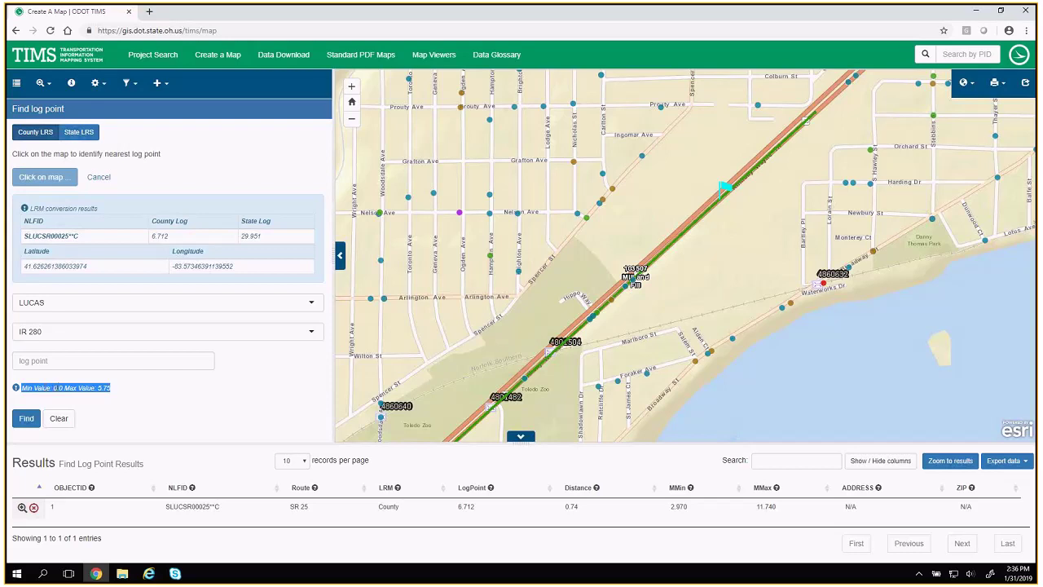
- Look up log point 3.53 on IR 280, then bring up Find latitude/longitude
{"action": "left_click", "coordinate": [85, 358]}
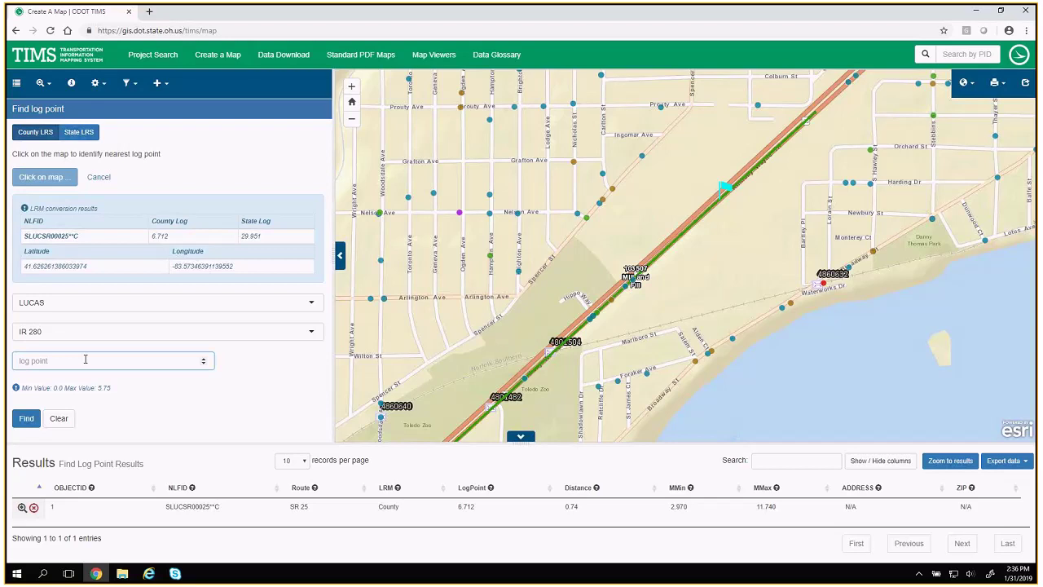
{"action": "type", "text": "3.53"}
{"action": "left_click", "coordinate": [26, 418]}
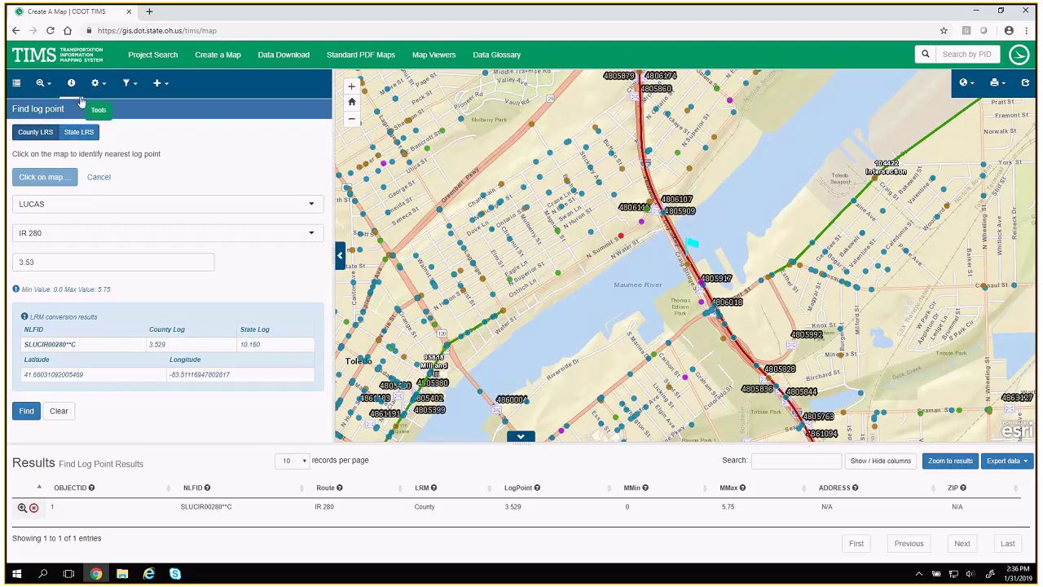
{"action": "left_click", "coordinate": [45, 83]}
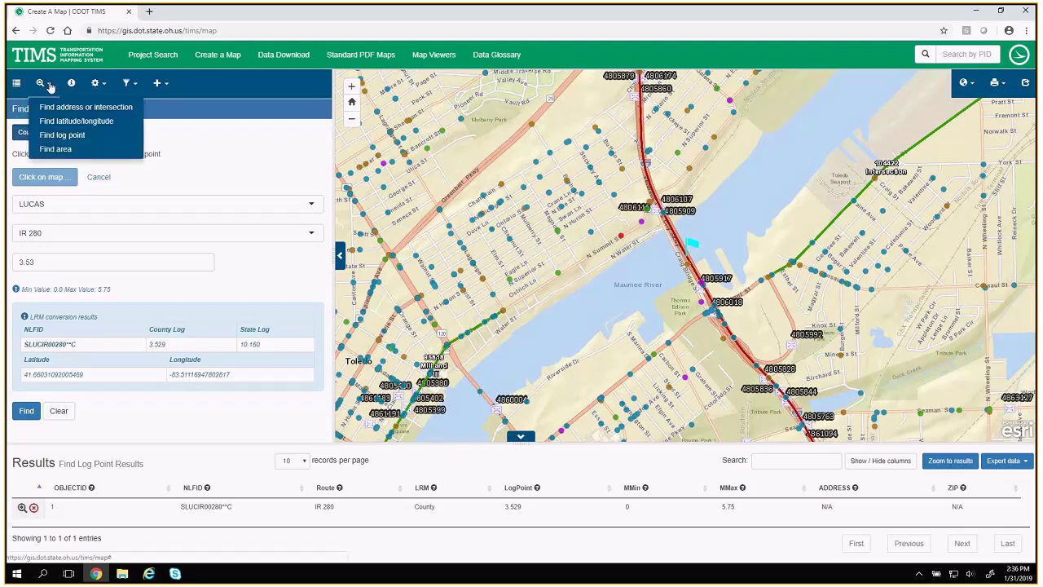
{"action": "left_click", "coordinate": [75, 121]}
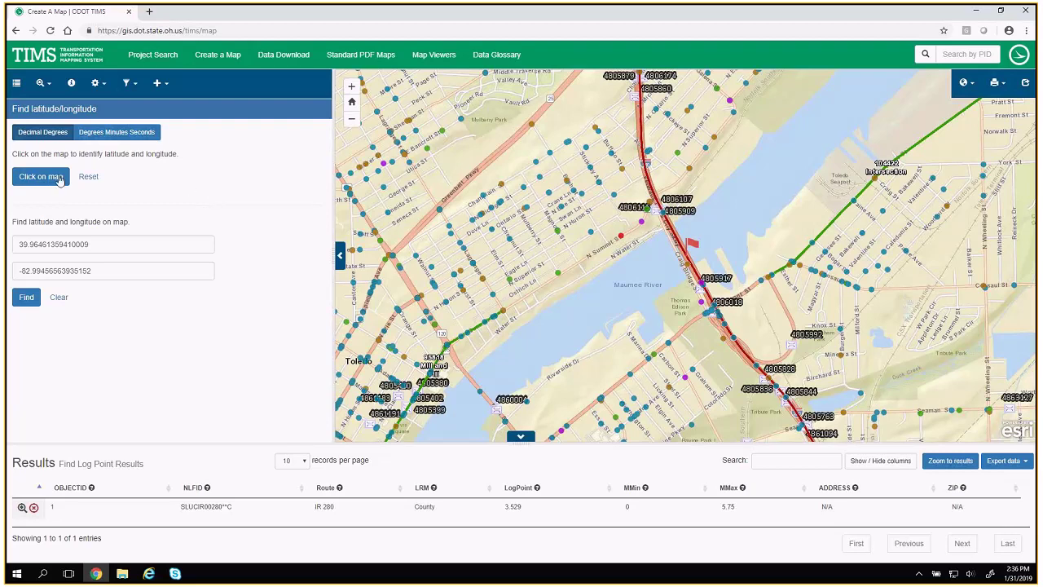
- Pick a point north of the Maumee River and show 41.6648, -83.5114 in decimal degrees
{"action": "left_click", "coordinate": [60, 178]}
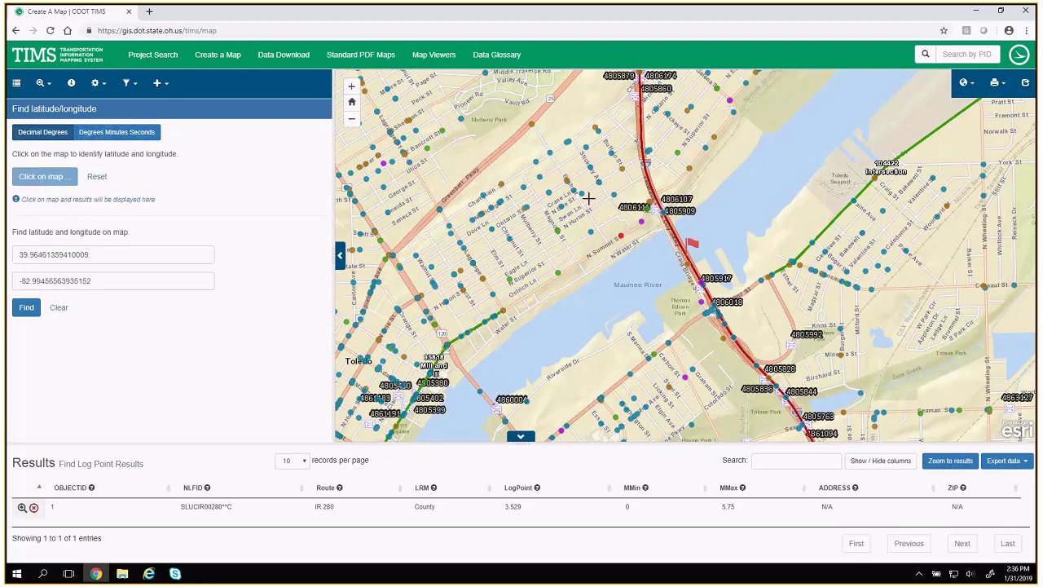
{"action": "left_click", "coordinate": [683, 178]}
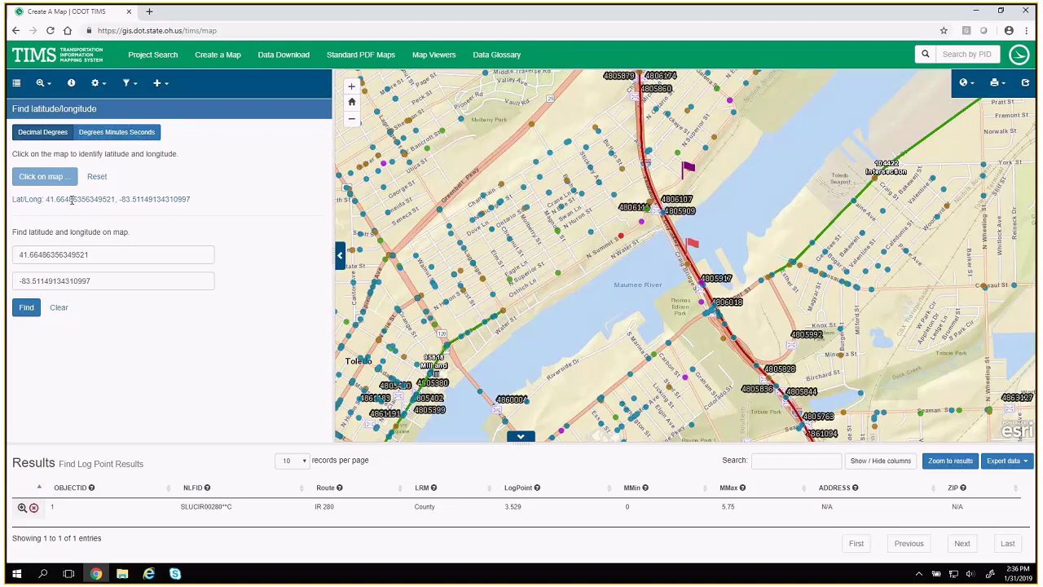
{"action": "left_click", "coordinate": [136, 135]}
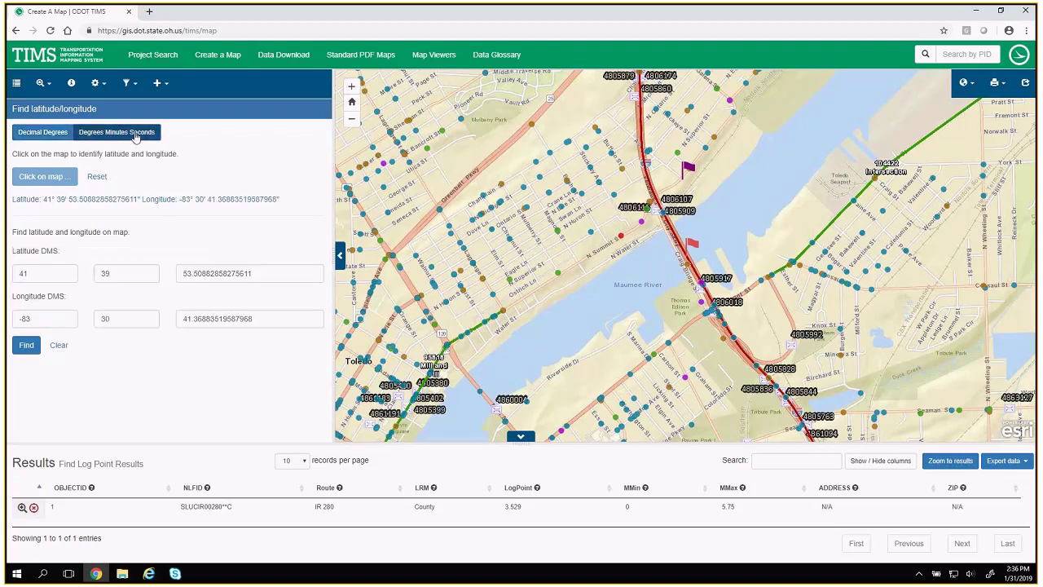
{"action": "left_click", "coordinate": [43, 132]}
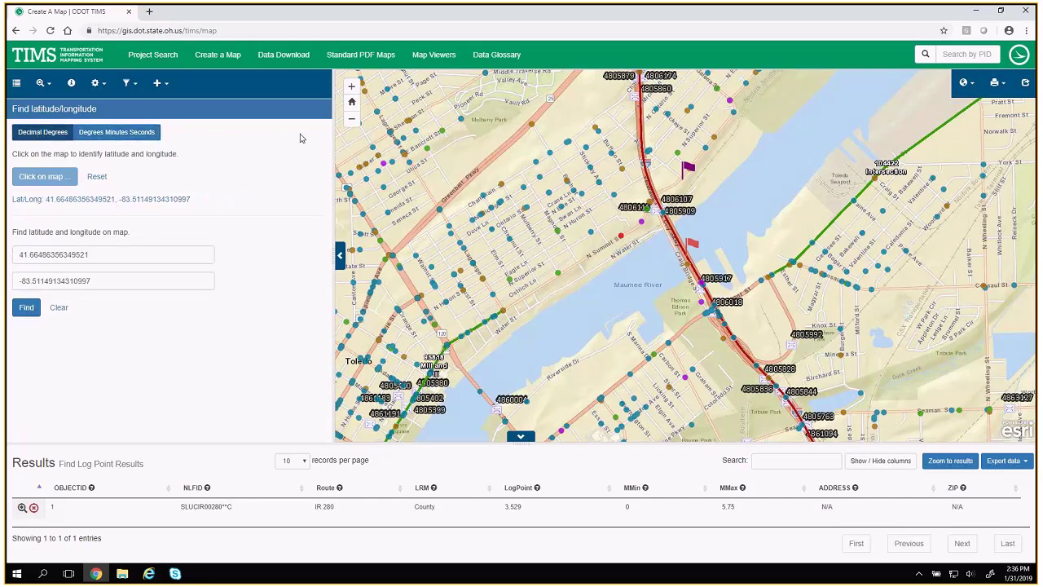
- Open Find address or intersection and clear the sample Columbus address, city and zip
{"action": "left_click", "coordinate": [45, 83]}
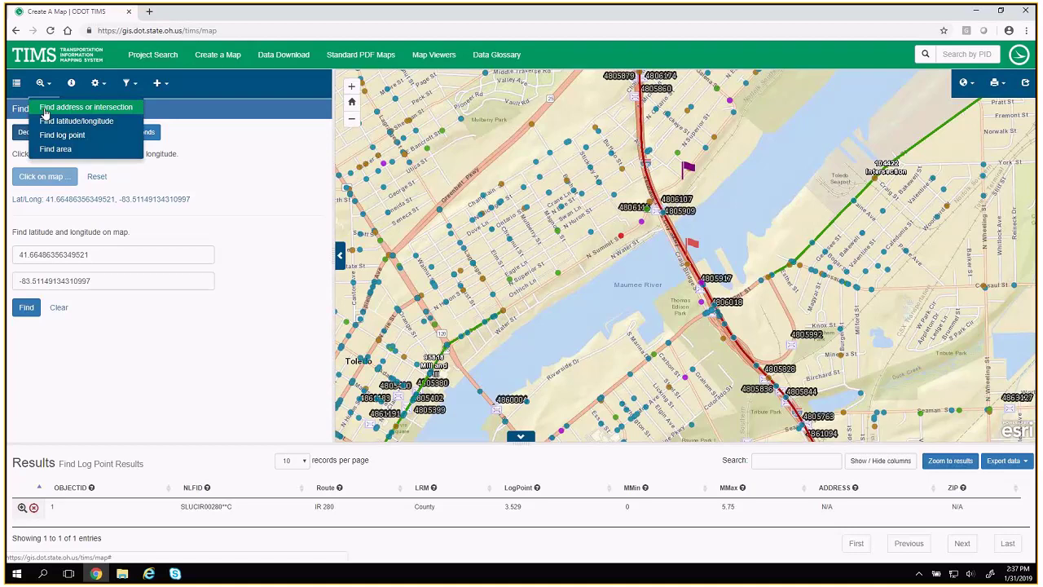
{"action": "left_click", "coordinate": [44, 113]}
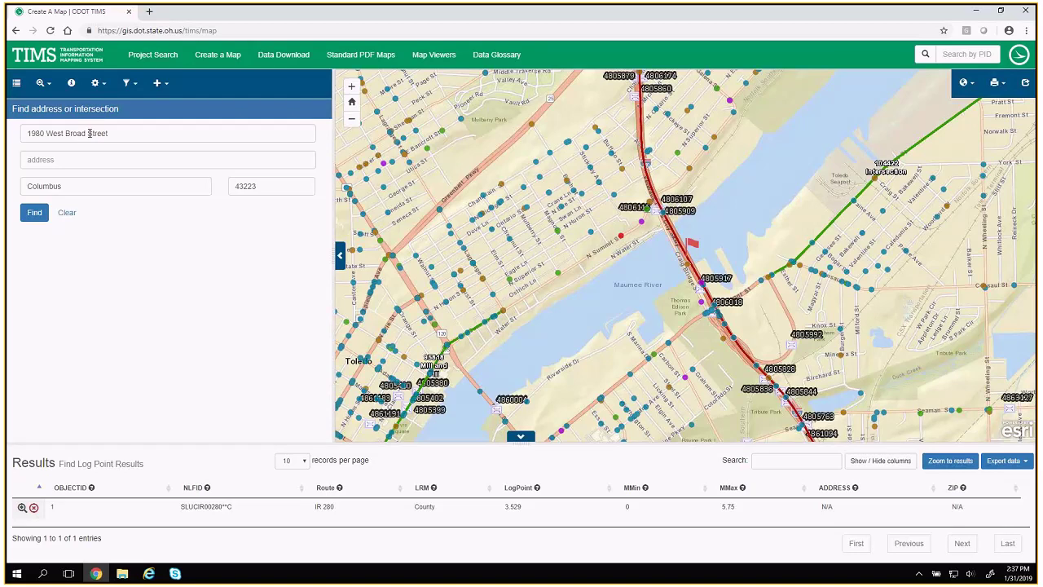
{"action": "left_click", "coordinate": [127, 131]}
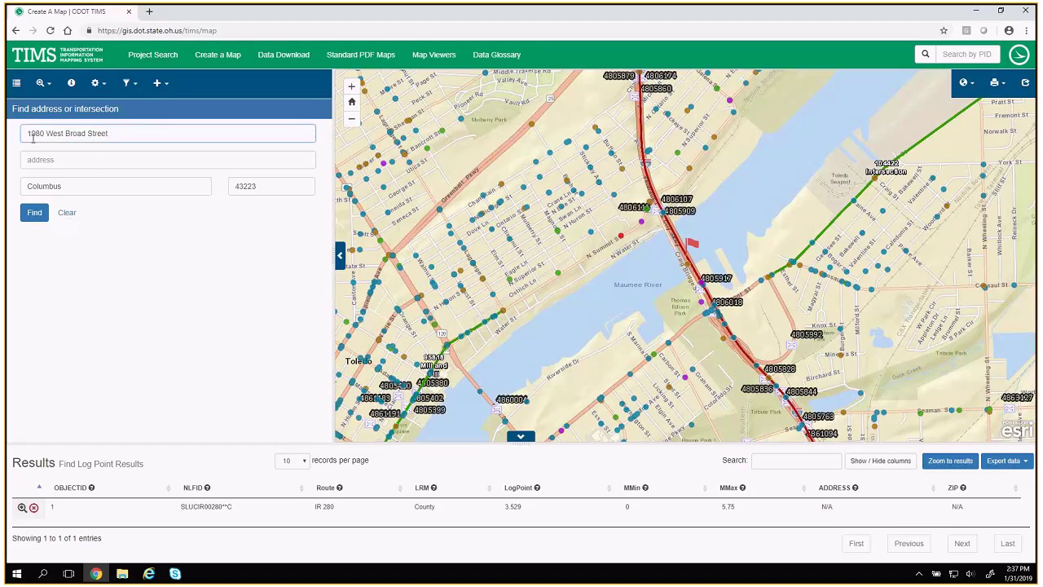
{"action": "left_click", "coordinate": [68, 214]}
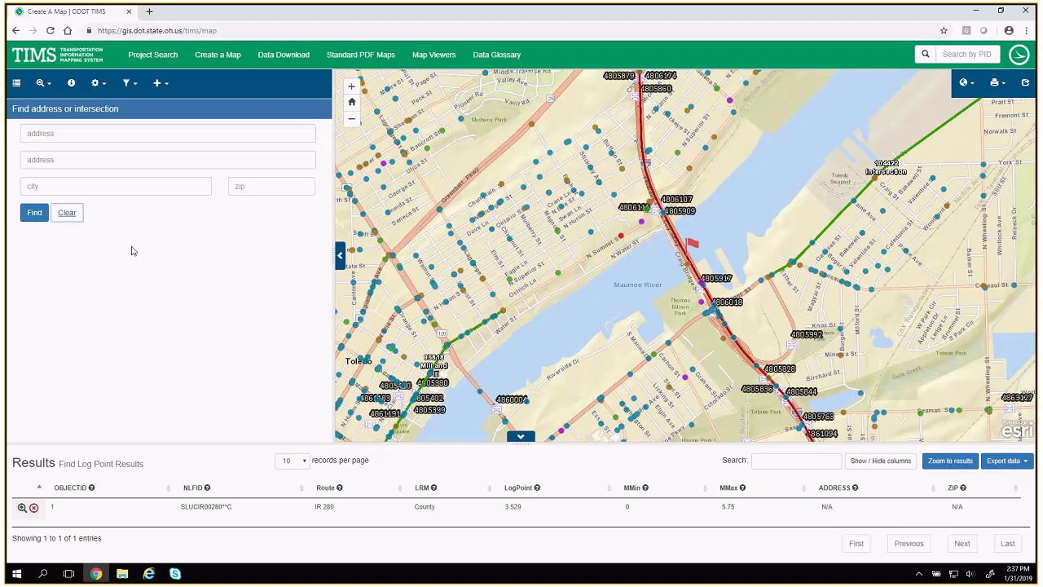
- Search 'IR 280 & SR 65' in Toledo, finding Veterans' Glass City Skwy at Front St
{"action": "left_click", "coordinate": [72, 134]}
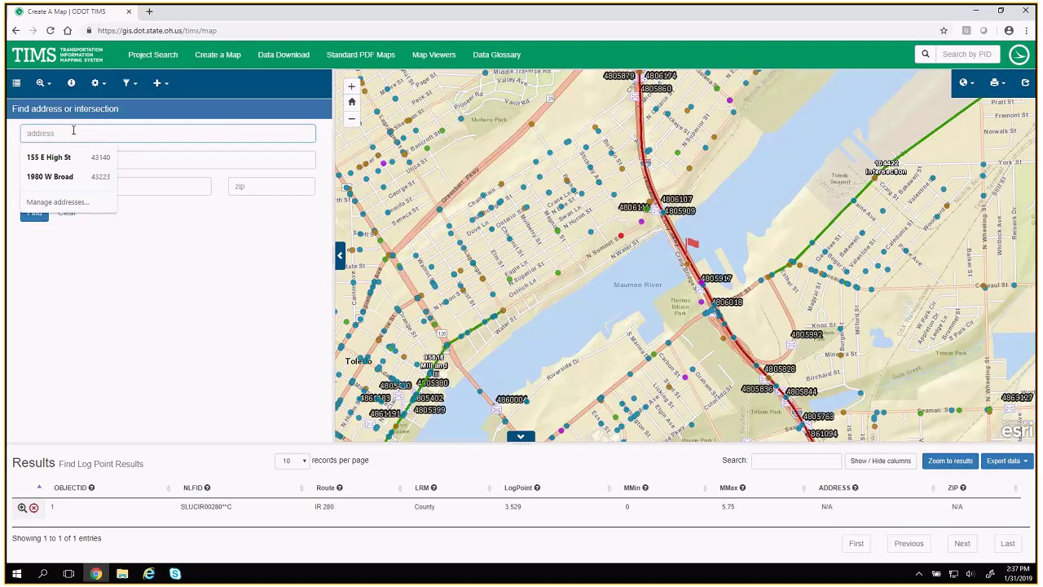
{"action": "type", "text": "IR"}
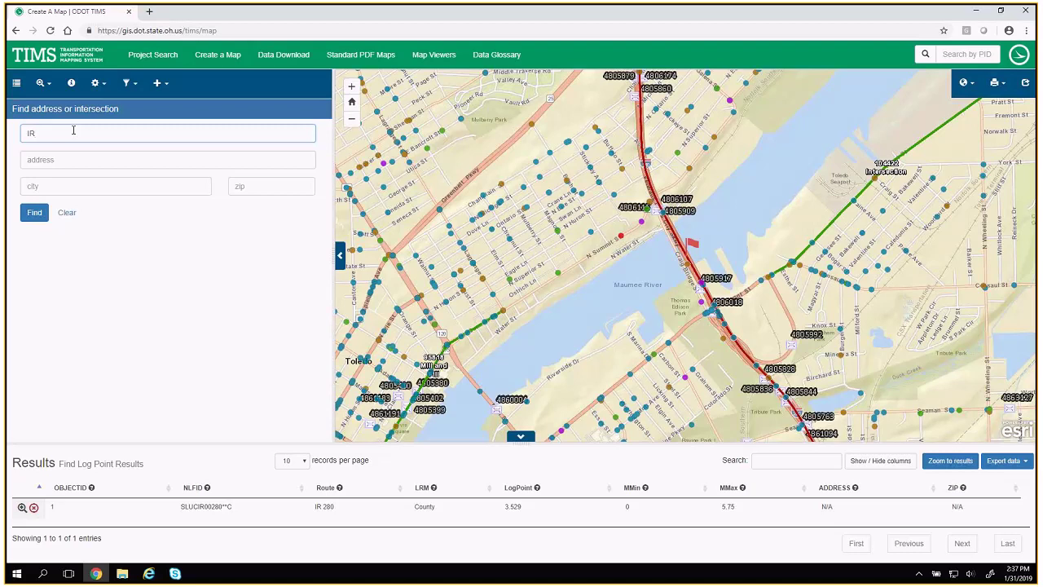
{"action": "type", "text": " 280 & SR 65"}
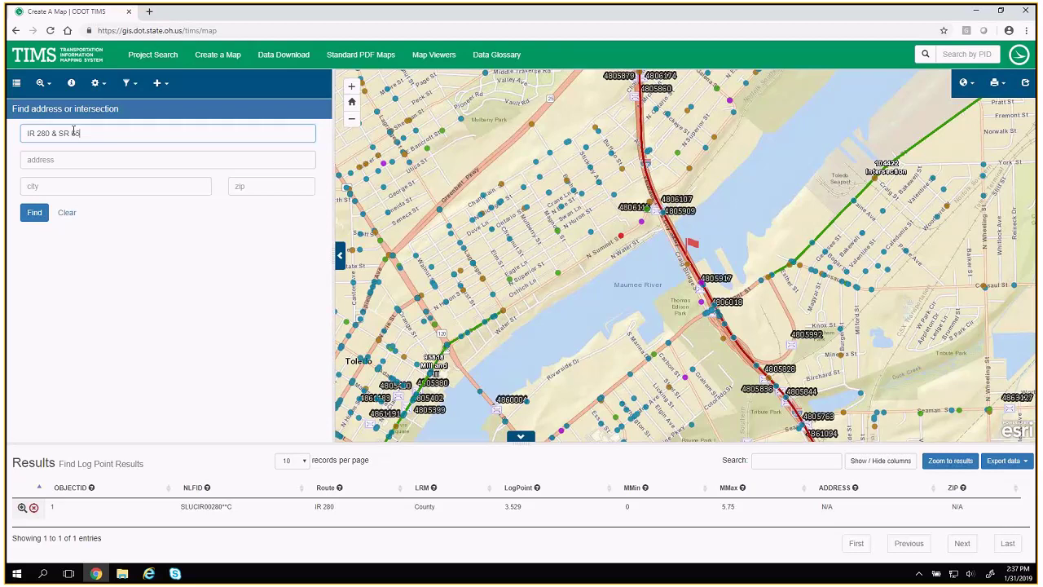
{"action": "left_click", "coordinate": [35, 219]}
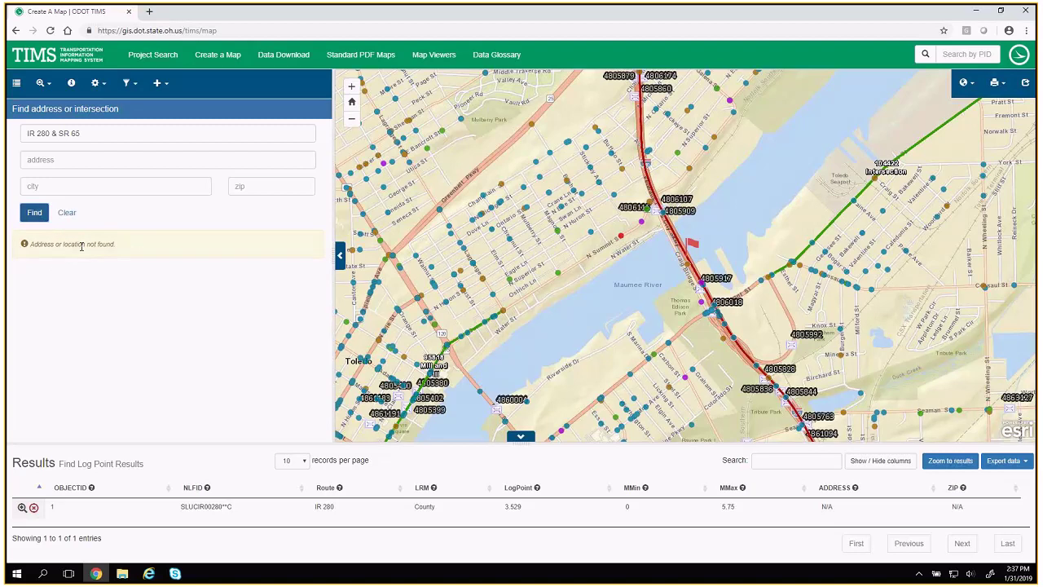
{"action": "left_click", "coordinate": [84, 180]}
{"action": "type", "text": "Toledo"}
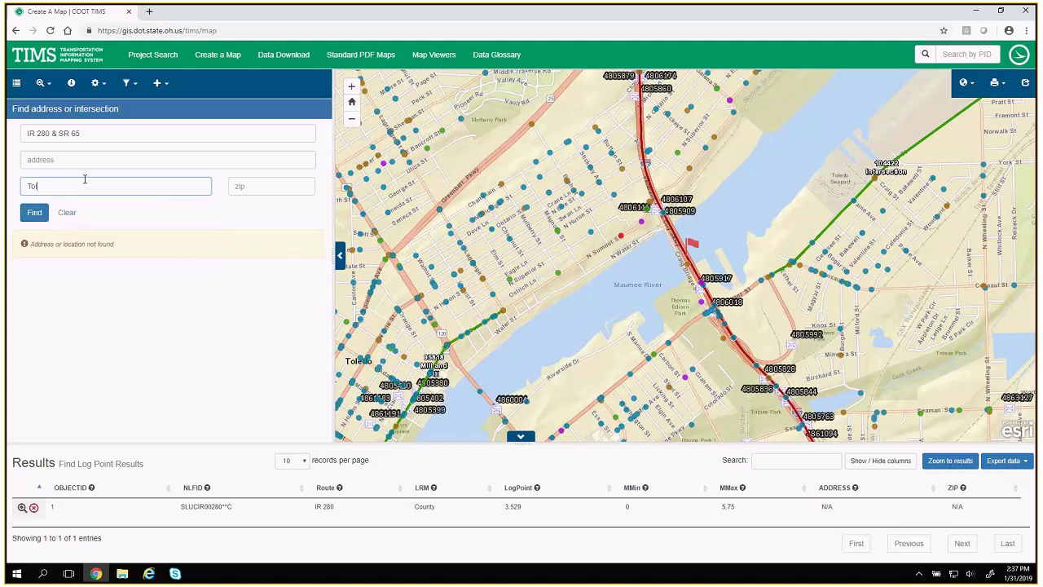
{"action": "left_click", "coordinate": [35, 217]}
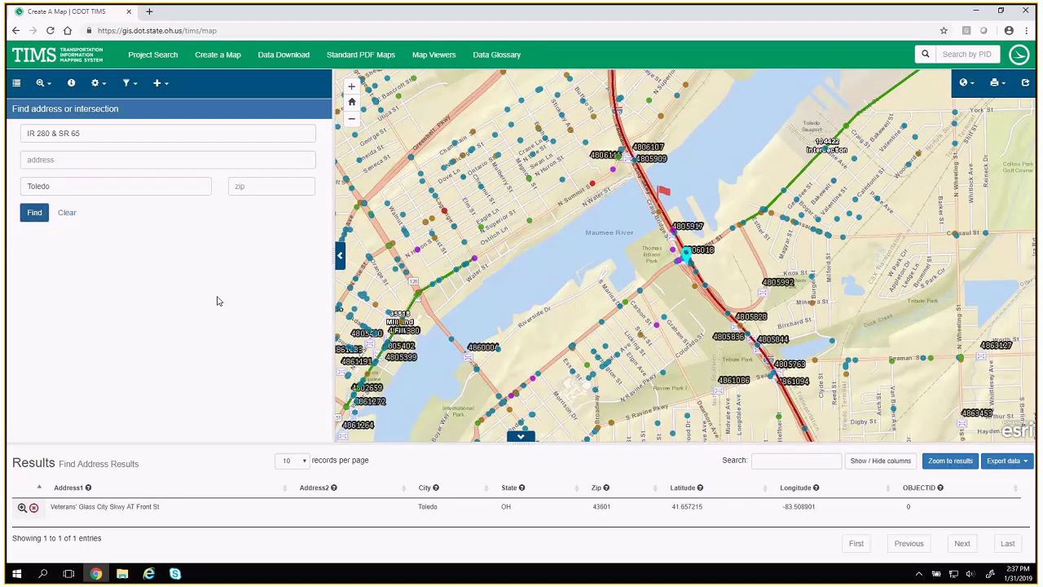
{"action": "left_click", "coordinate": [38, 219]}
{"action": "left_click", "coordinate": [16, 84]}
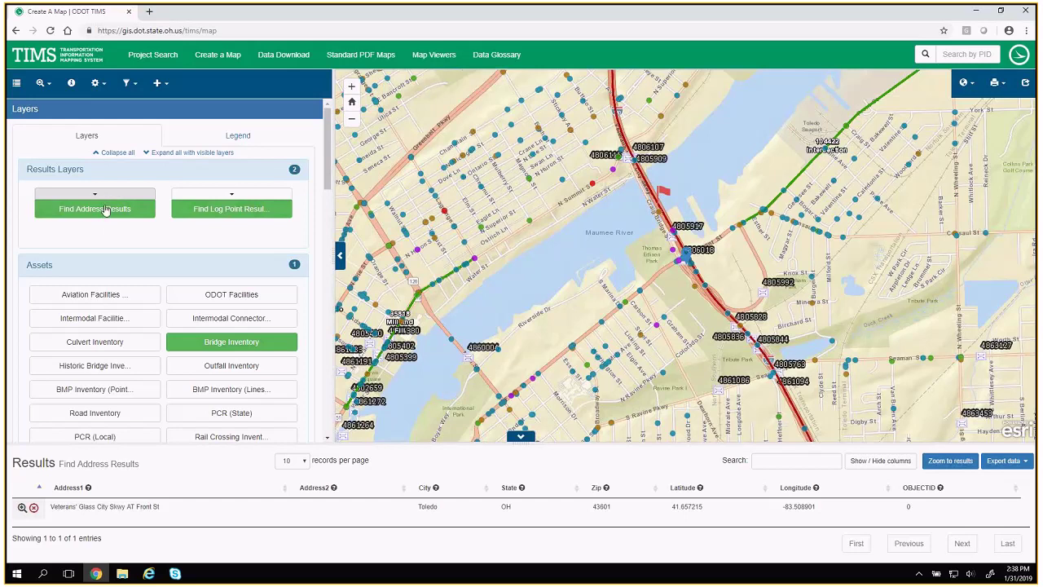
- Remove the Find Log Point Results and Find Address Results layers
{"action": "left_click", "coordinate": [222, 195]}
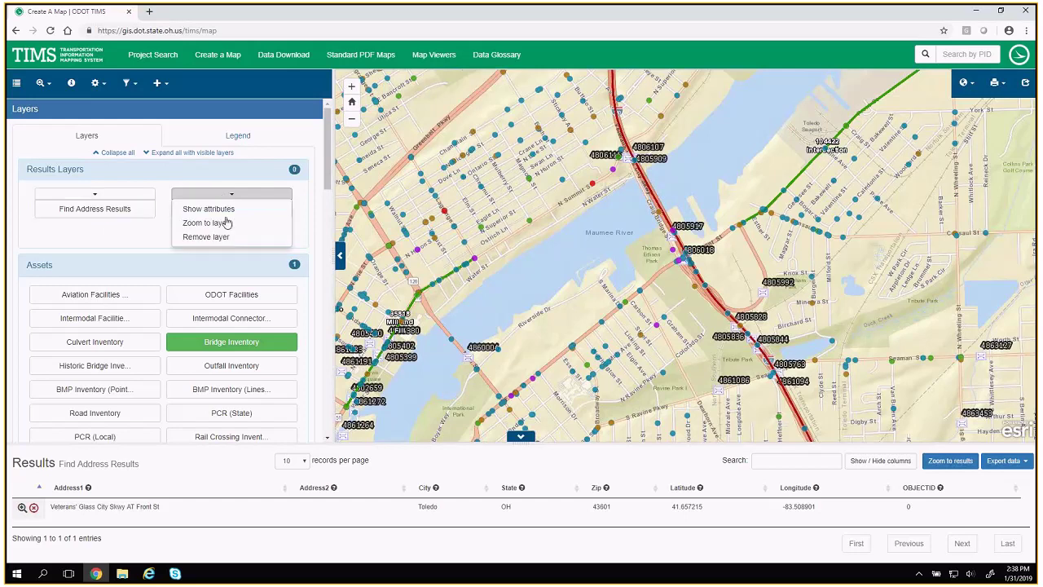
{"action": "left_click", "coordinate": [219, 238]}
{"action": "left_click", "coordinate": [102, 196]}
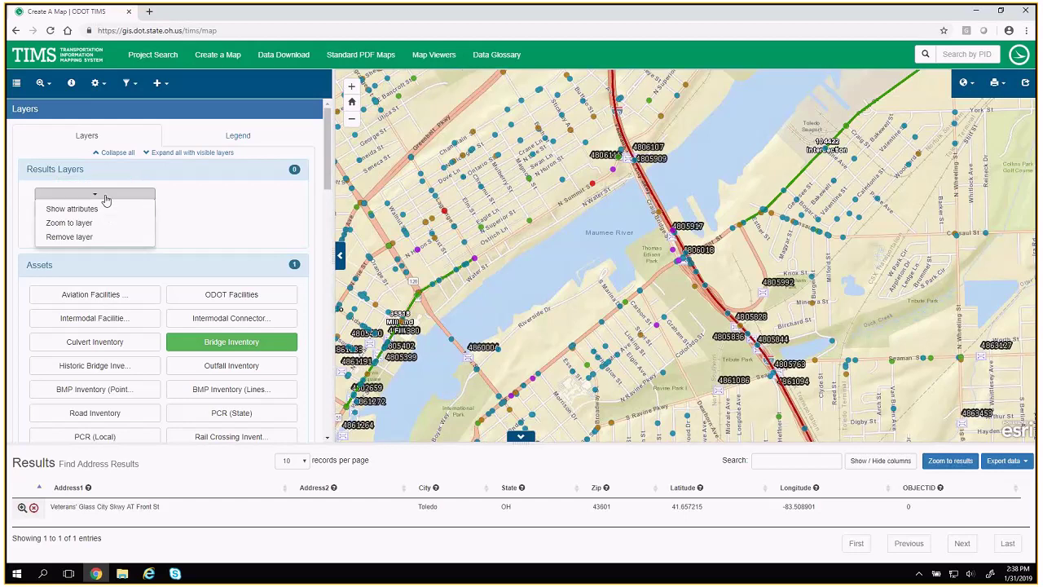
{"action": "left_click", "coordinate": [70, 237]}
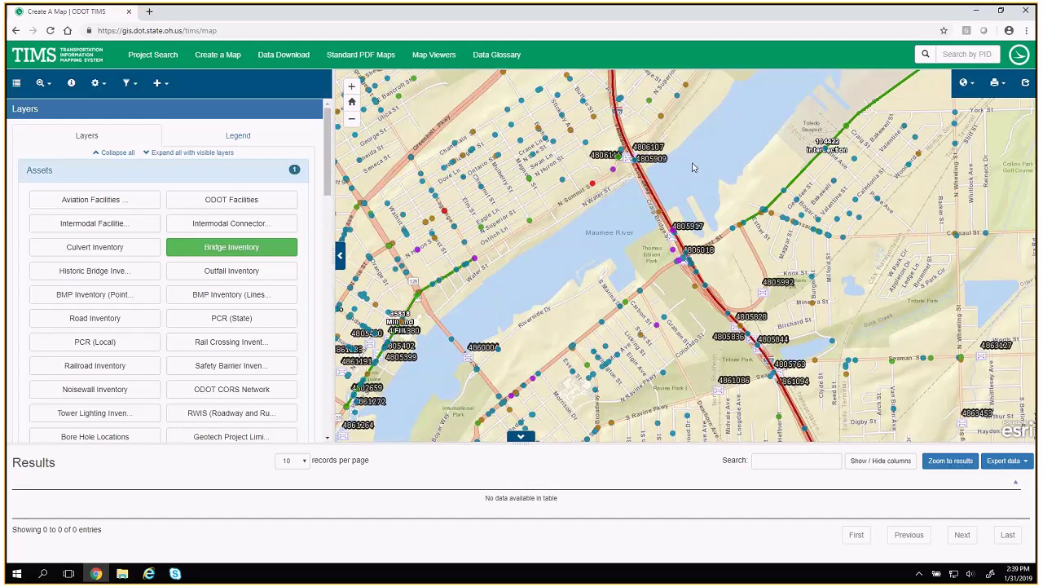
- Open the Data Glossary page in a new browser tab and switch to it
{"action": "right_click", "coordinate": [504, 57]}
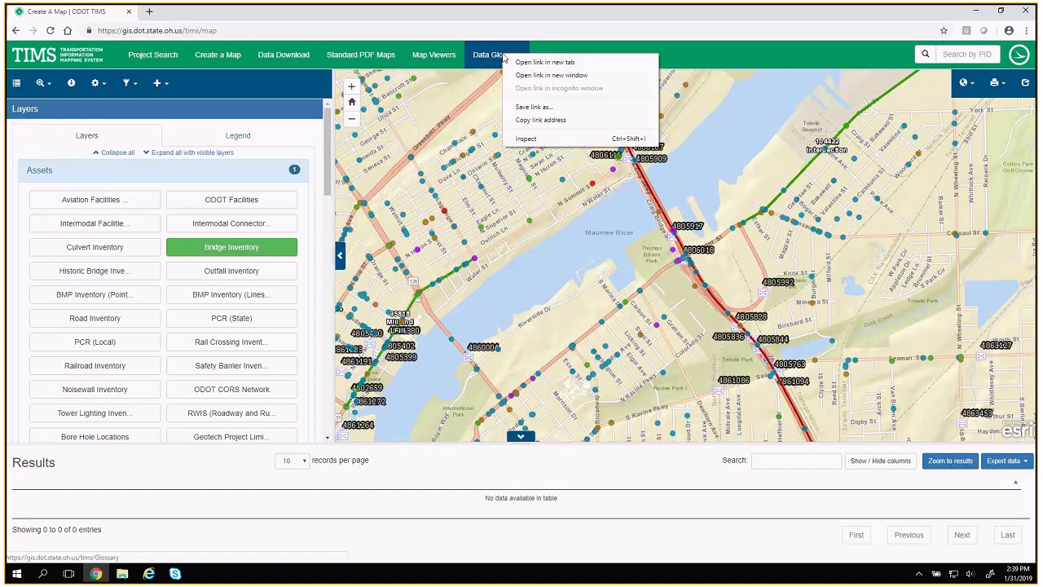
{"action": "left_click", "coordinate": [562, 63]}
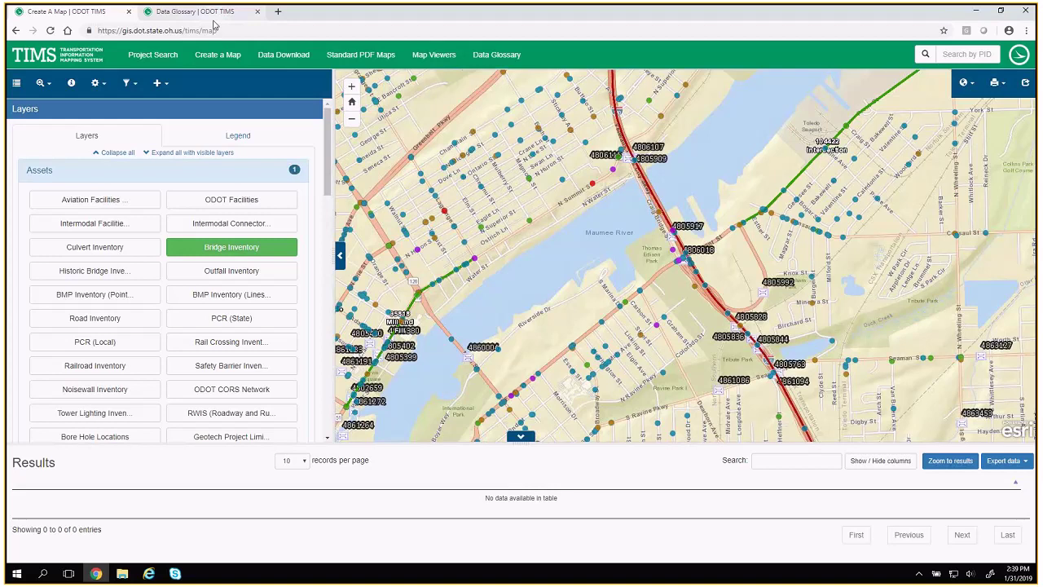
{"action": "left_click", "coordinate": [211, 14]}
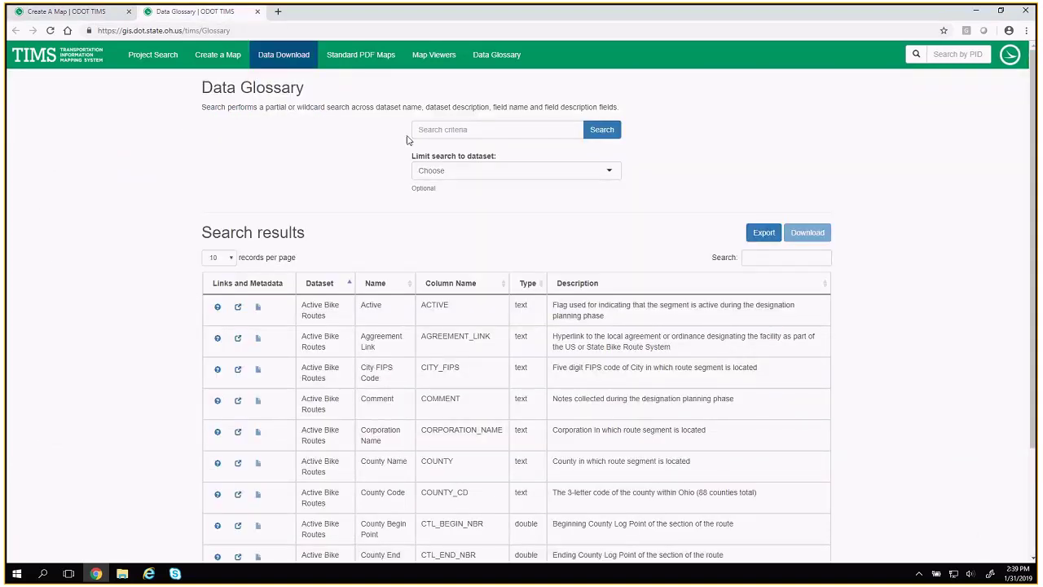
- Filter the glossary by dataset to Snow and Ice Priority Routes and scroll its field list
{"action": "left_click", "coordinate": [616, 171]}
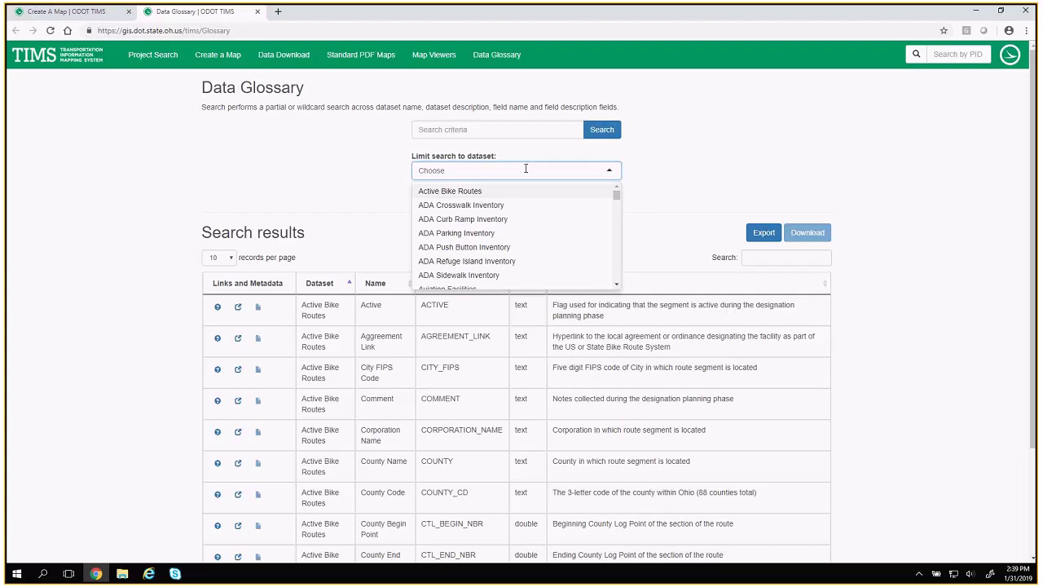
{"action": "type", "text": "sno"}
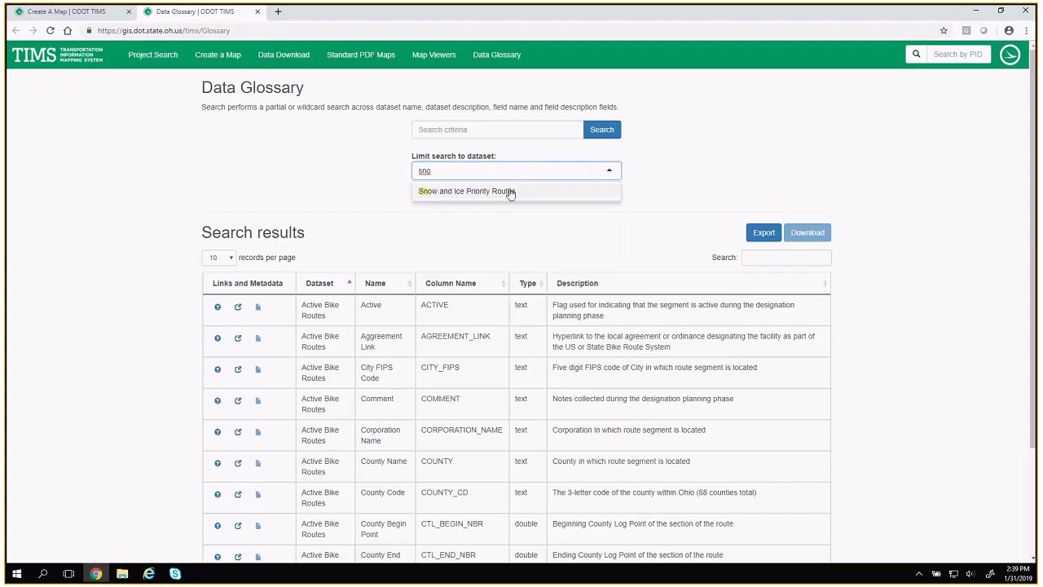
{"action": "left_click", "coordinate": [508, 191]}
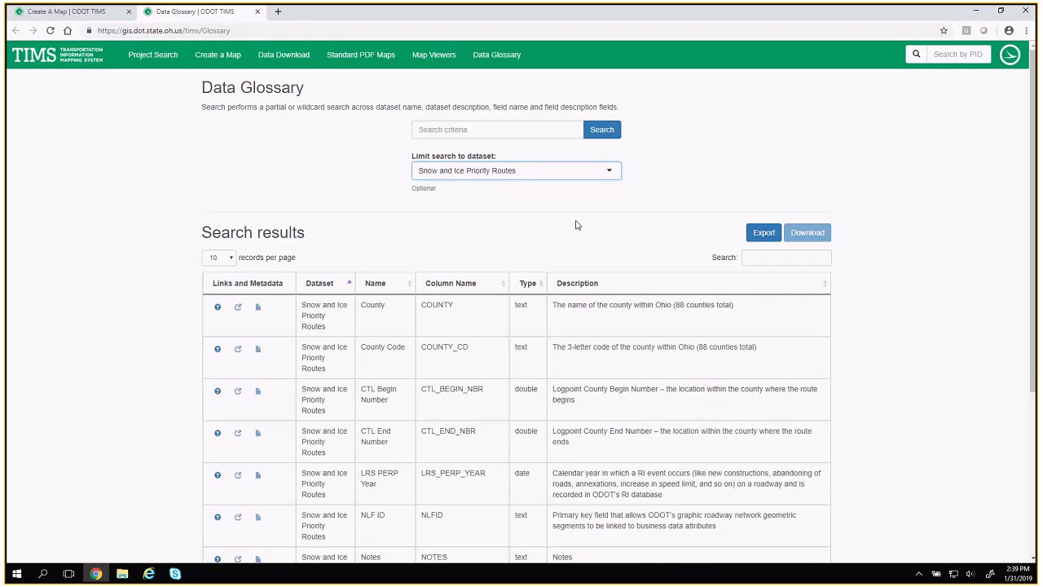
{"action": "scroll", "coordinate": [575, 225], "scroll_direction": "down", "scroll_amount": 1}
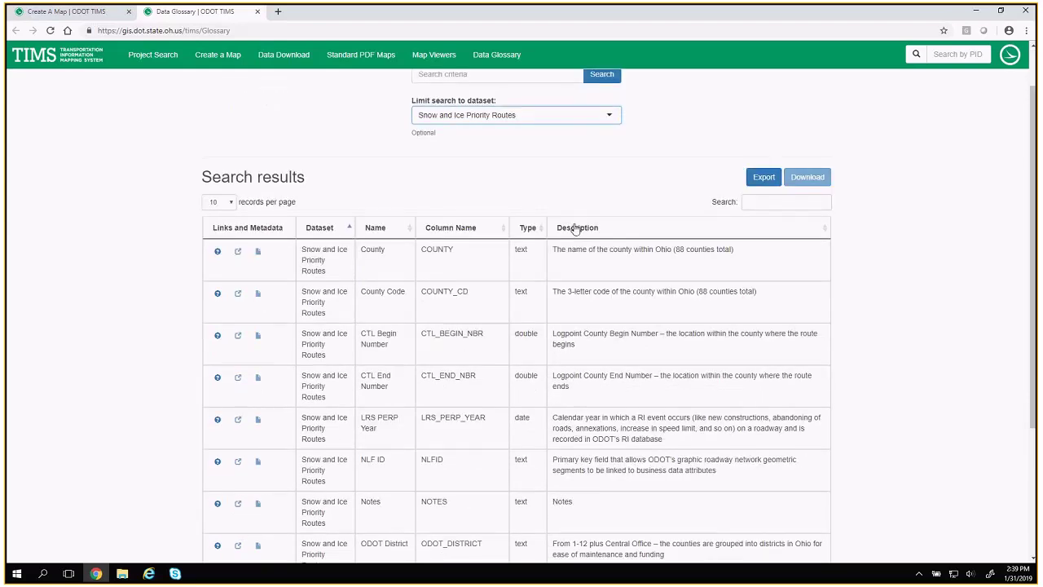
{"action": "scroll", "coordinate": [575, 226], "scroll_direction": "down", "scroll_amount": 2}
{"action": "scroll", "coordinate": [575, 229], "scroll_direction": "down", "scroll_amount": 1}
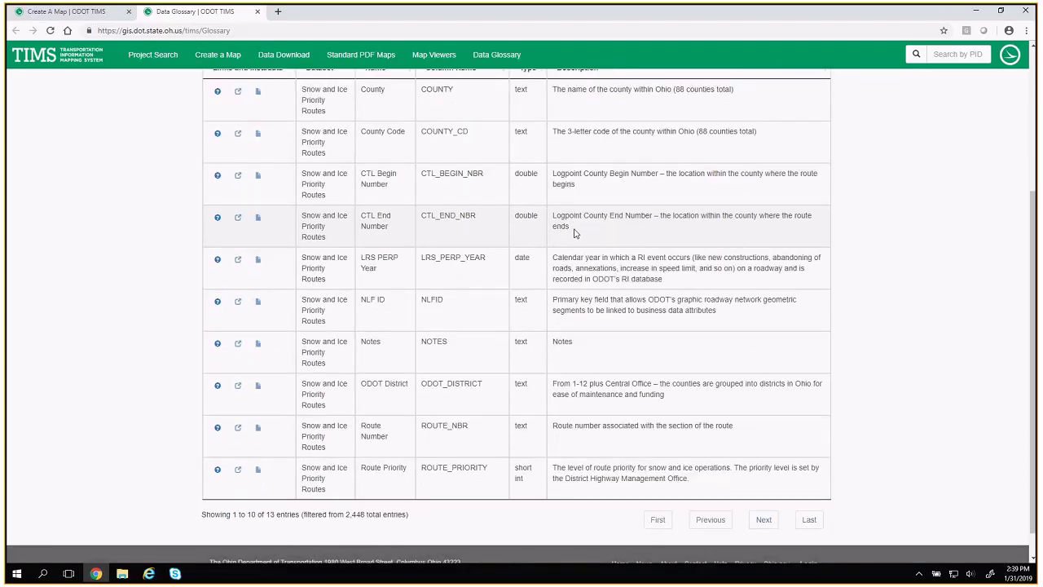
{"action": "scroll", "coordinate": [575, 233], "scroll_direction": "up", "scroll_amount": 3}
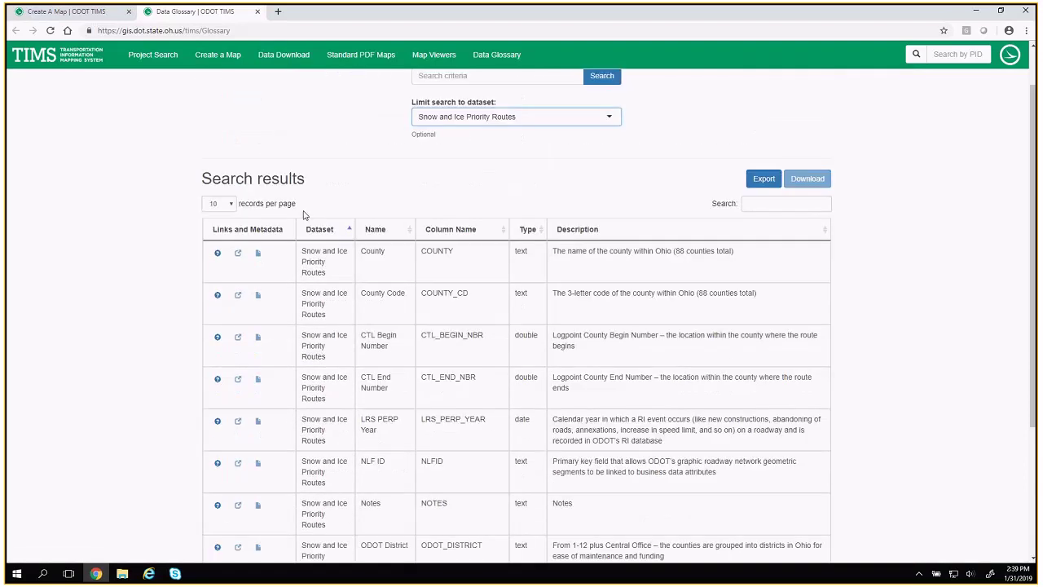
- Show five records per page and highlight the County field's description
{"action": "left_click", "coordinate": [230, 203]}
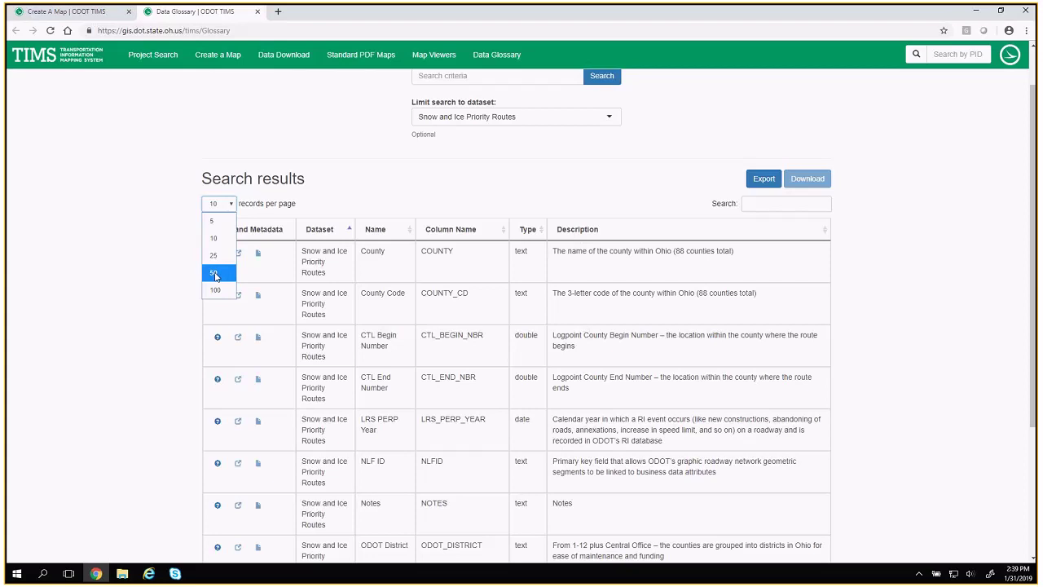
{"action": "left_click", "coordinate": [213, 221]}
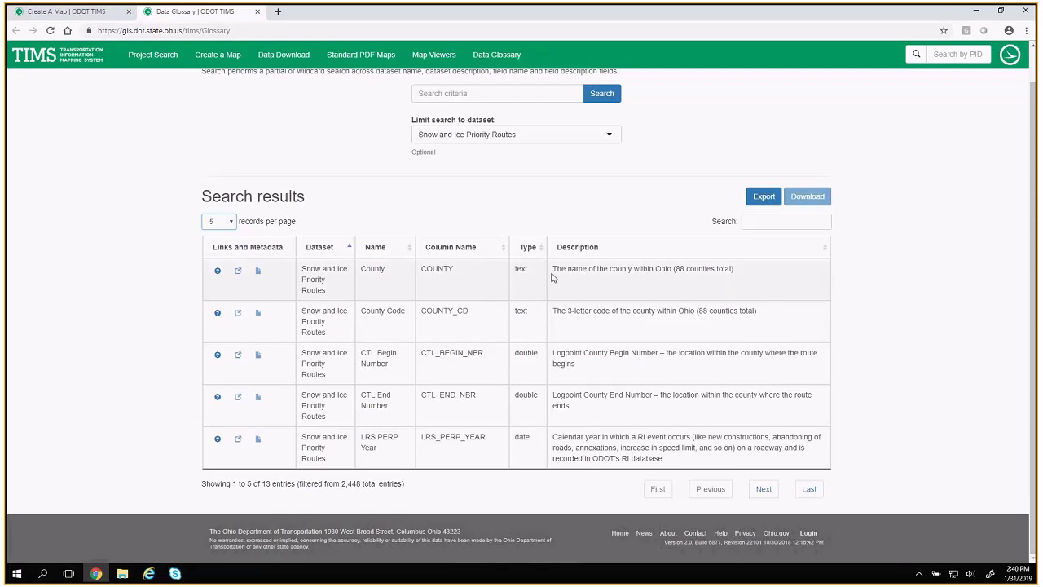
{"action": "left_click_drag", "start_coordinate": [555, 269], "coordinate": [757, 272]}
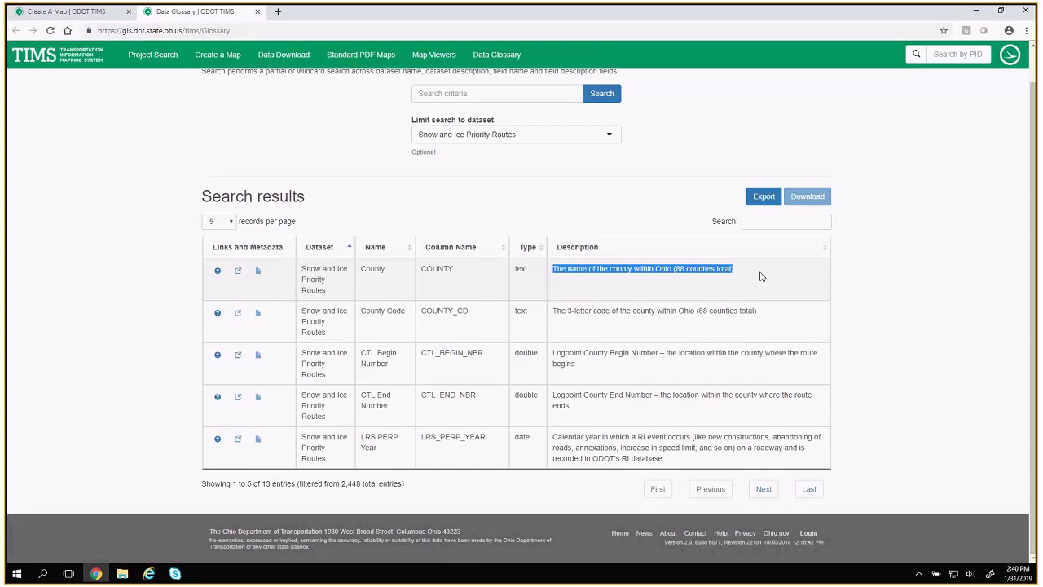
{"action": "mouse_move", "coordinate": [212, 281]}
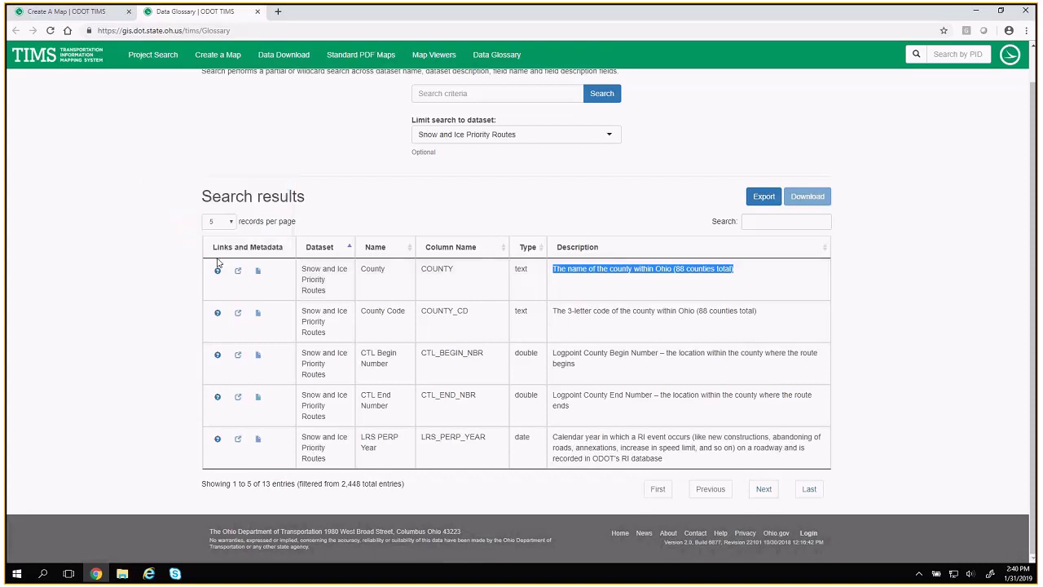
- Replace the dataset filter with Bridge Inventory, listing its 144 fields
{"action": "left_click", "coordinate": [545, 134]}
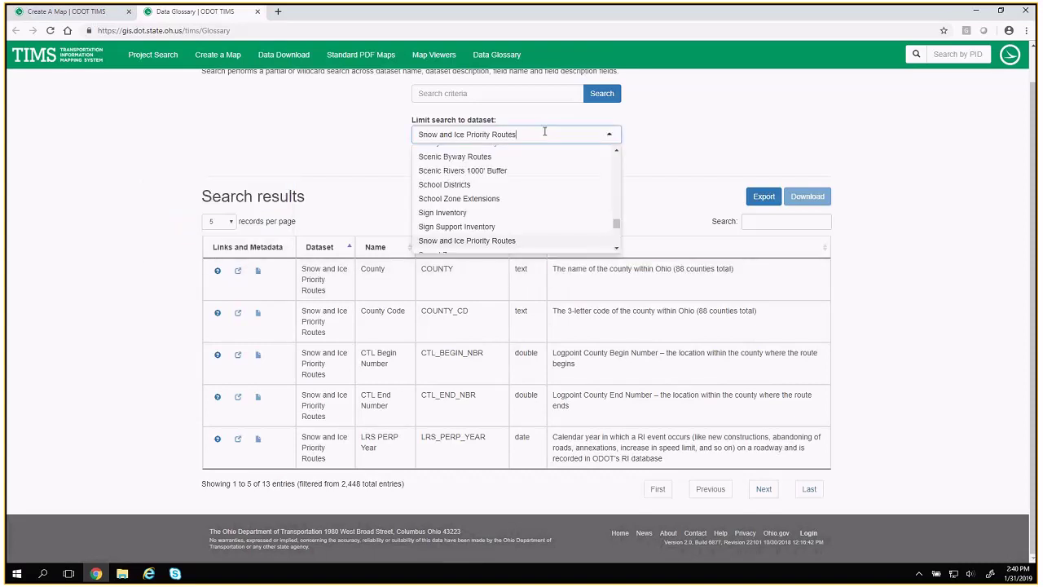
{"action": "key", "text": "ctrl+a"}
{"action": "key", "text": "BackSpace"}
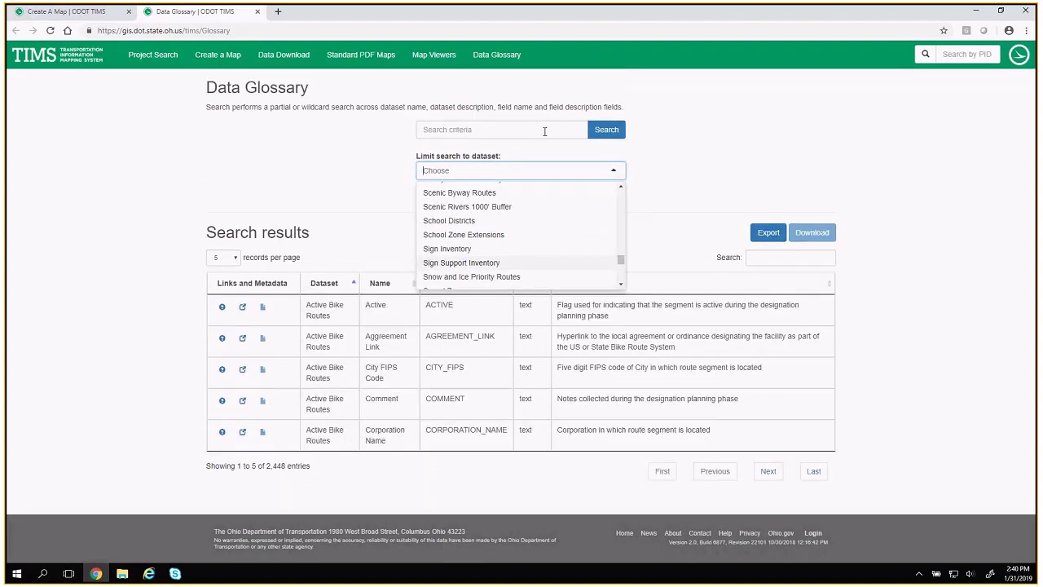
{"action": "type", "text": "brid"}
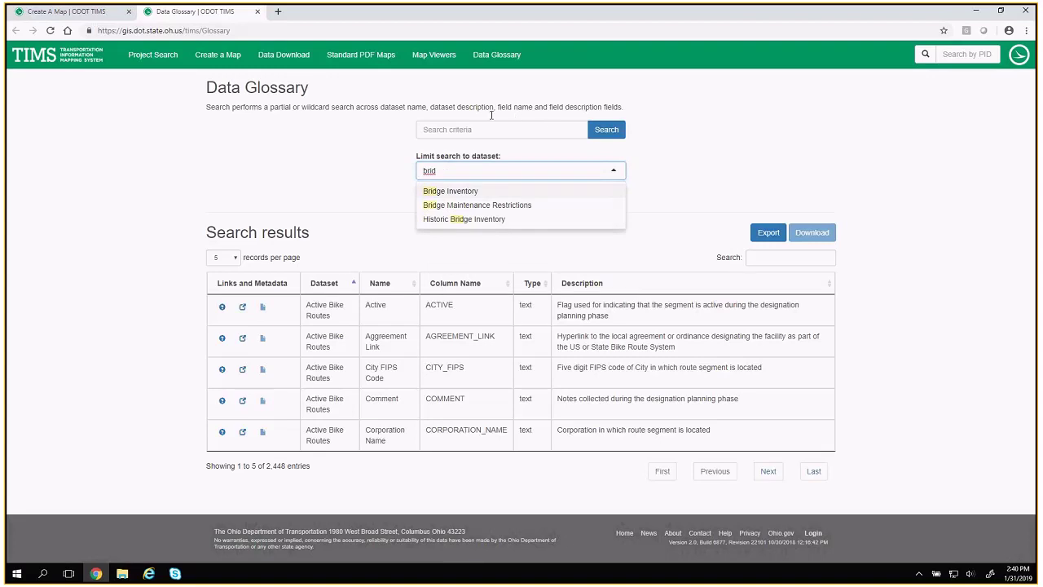
{"action": "left_click", "coordinate": [461, 191]}
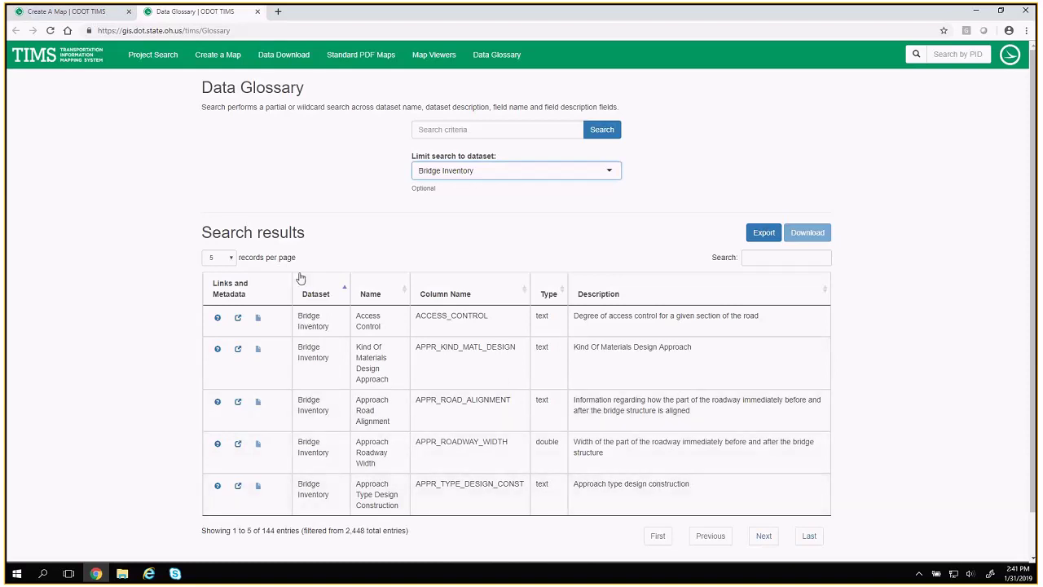
{"action": "mouse_move", "coordinate": [212, 329]}
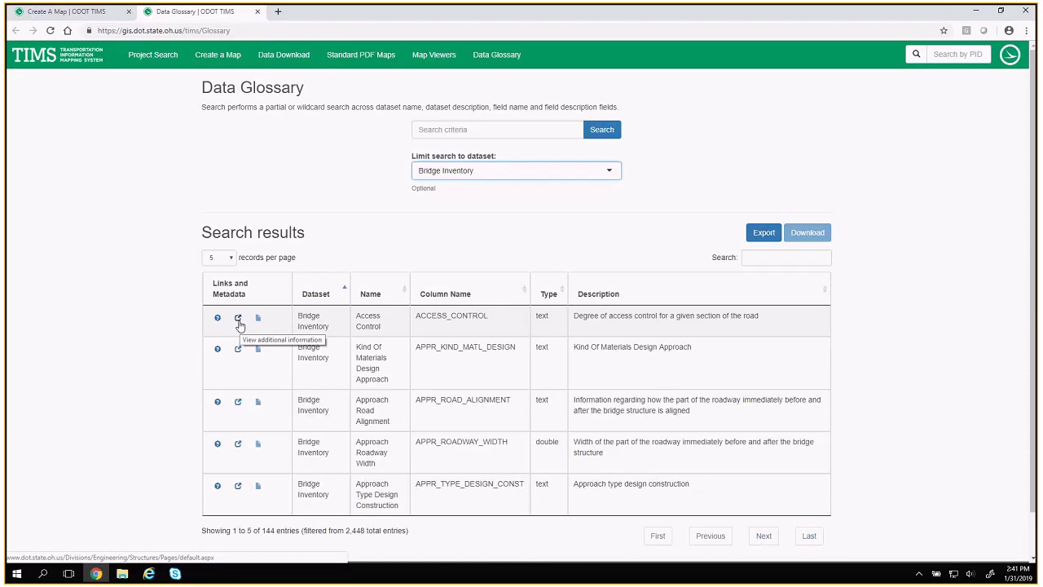
{"action": "right_click", "coordinate": [238, 323]}
{"action": "left_click", "coordinate": [265, 329]}
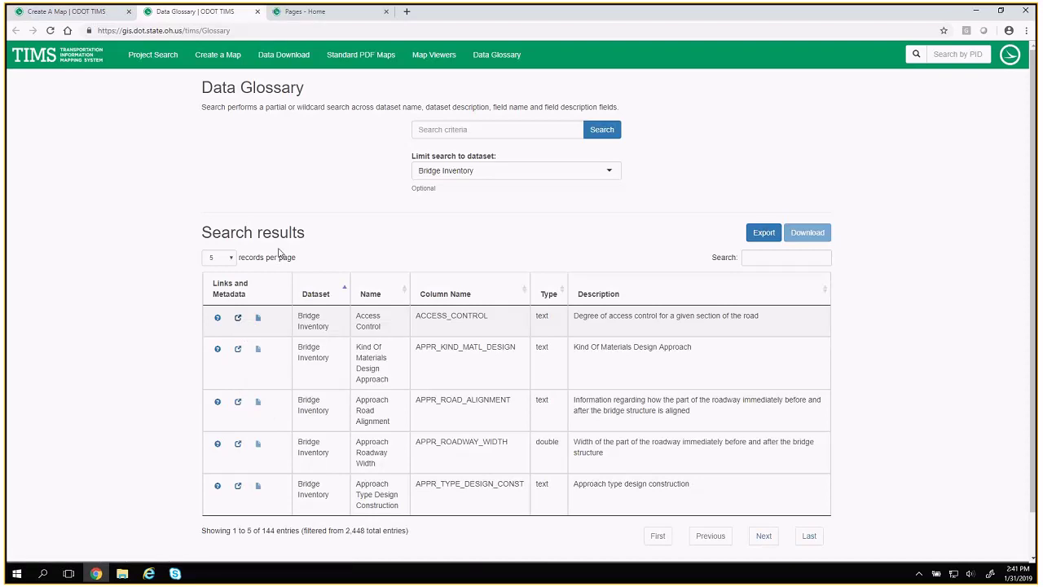
{"action": "left_click", "coordinate": [321, 14]}
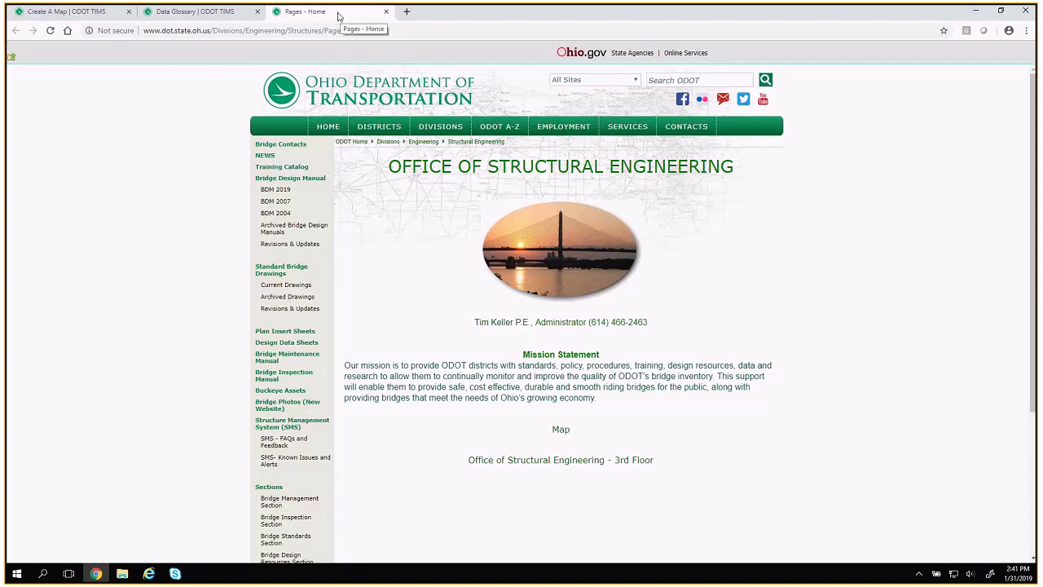
{"action": "left_click", "coordinate": [386, 11]}
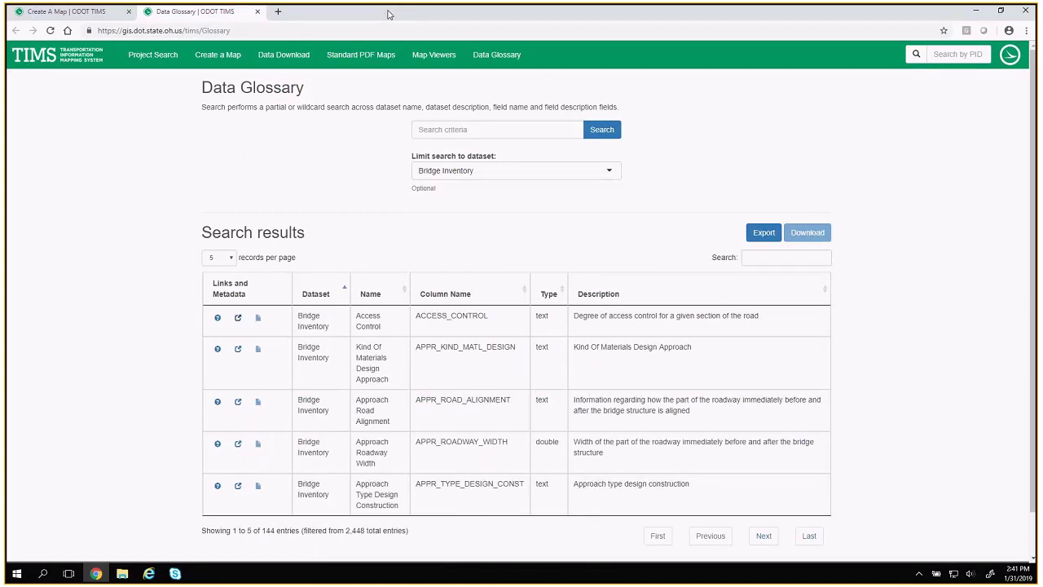
- Switch the dataset filter from Bridge Inventory to Ellis Lines, listing its 70 fields
{"action": "left_click", "coordinate": [490, 168]}
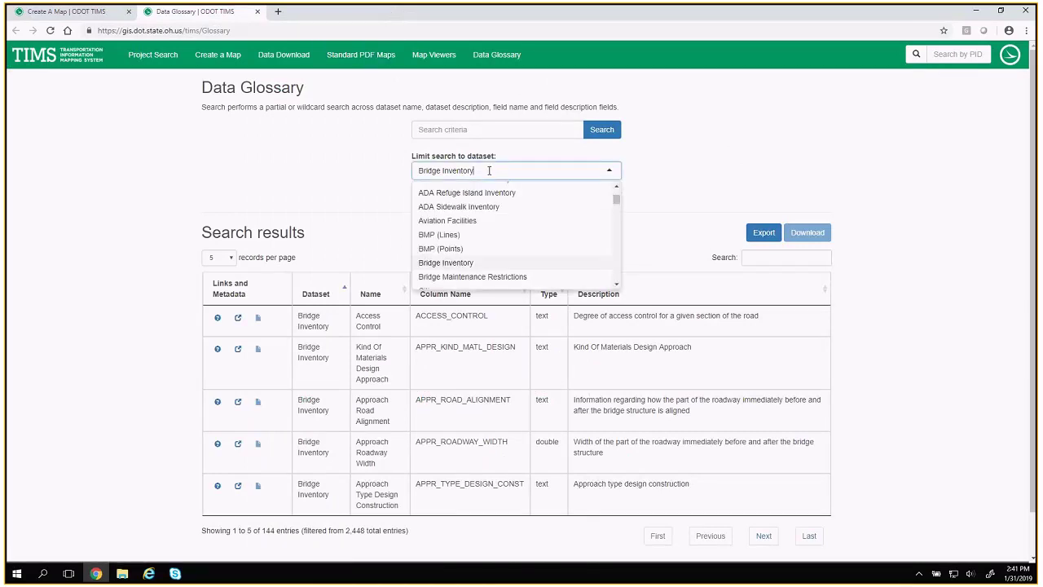
{"action": "key", "text": "BackSpace"}
{"action": "type", "text": "P"}
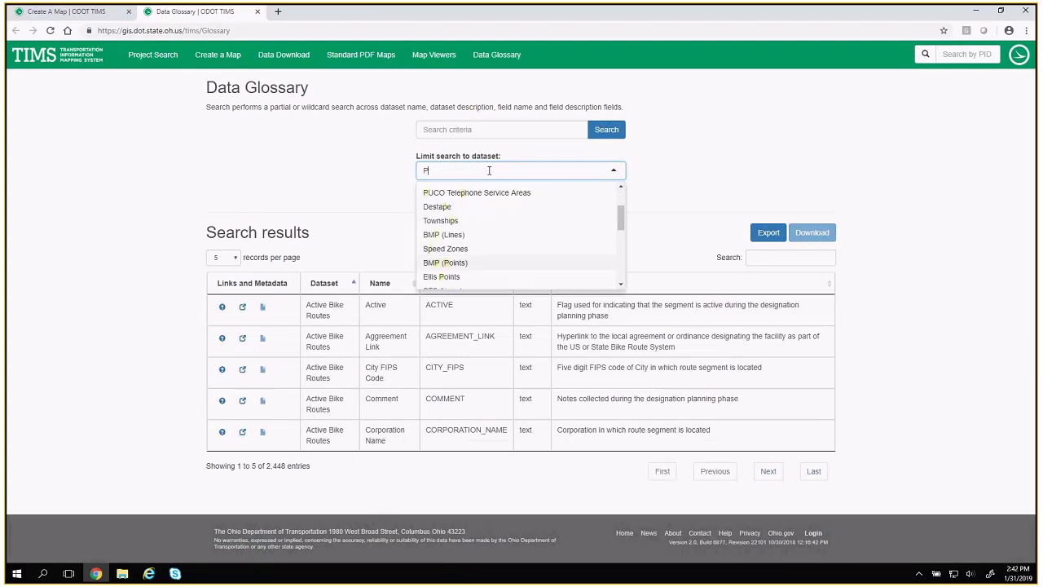
{"action": "type", "text": "roj"}
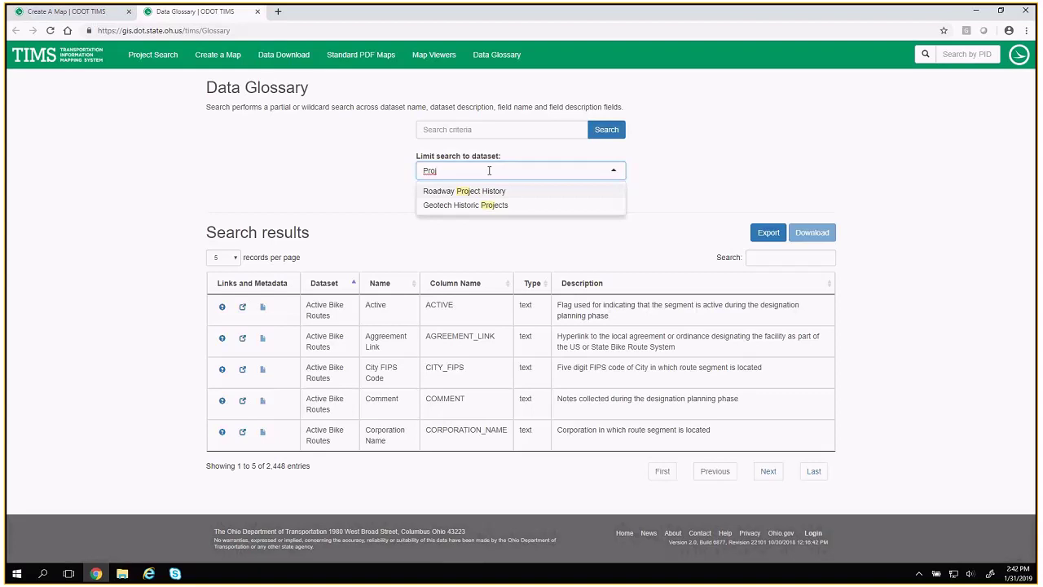
{"action": "key", "text": "BackSpace"}
{"action": "key", "text": "BackSpace"}
{"action": "key", "text": "BackSpace"}
{"action": "key", "text": "BackSpace"}
{"action": "type", "text": "Ellis"}
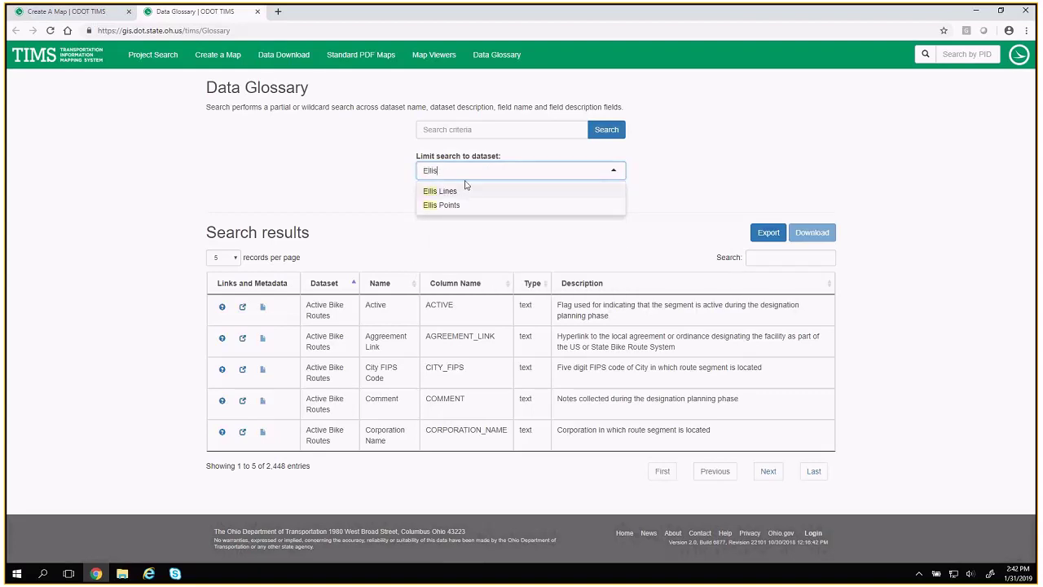
{"action": "left_click", "coordinate": [467, 193]}
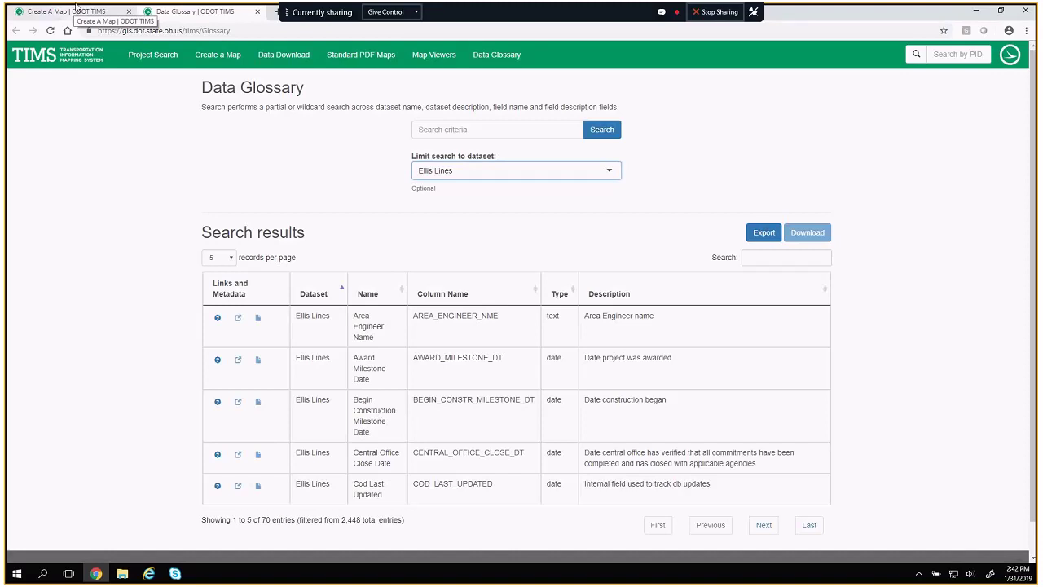
- Return to the map, start identifying features, and zoom in near bridge 4806107
{"action": "left_click", "coordinate": [206, 67]}
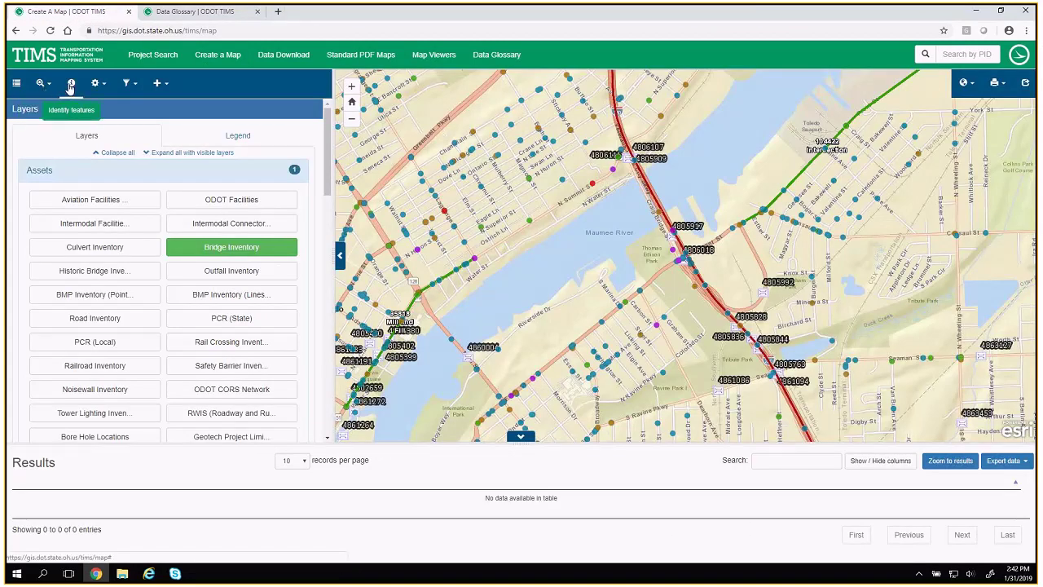
{"action": "left_click", "coordinate": [71, 86]}
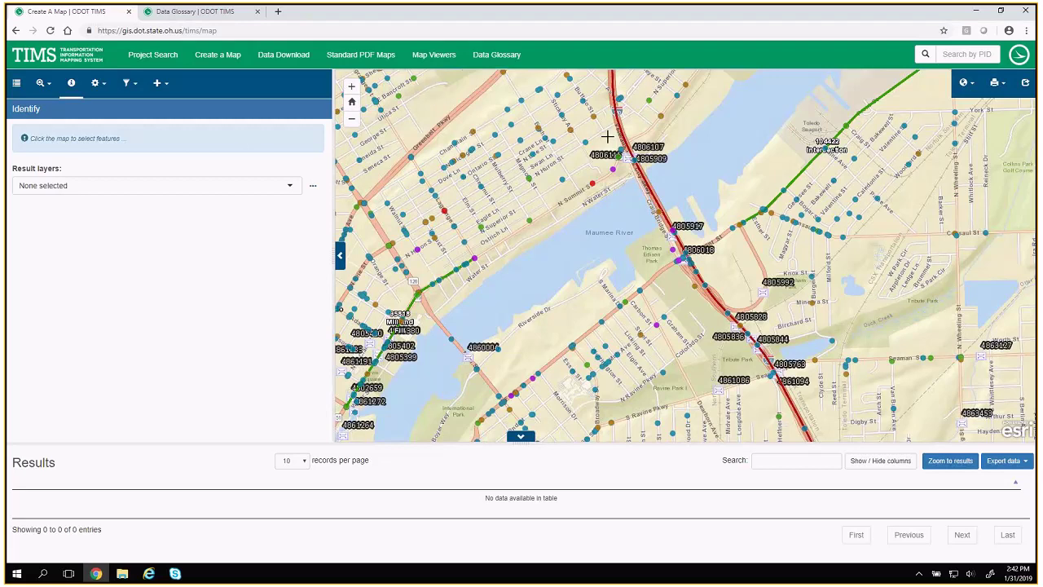
{"action": "scroll", "coordinate": [644, 142], "scroll_direction": "up", "scroll_amount": 2}
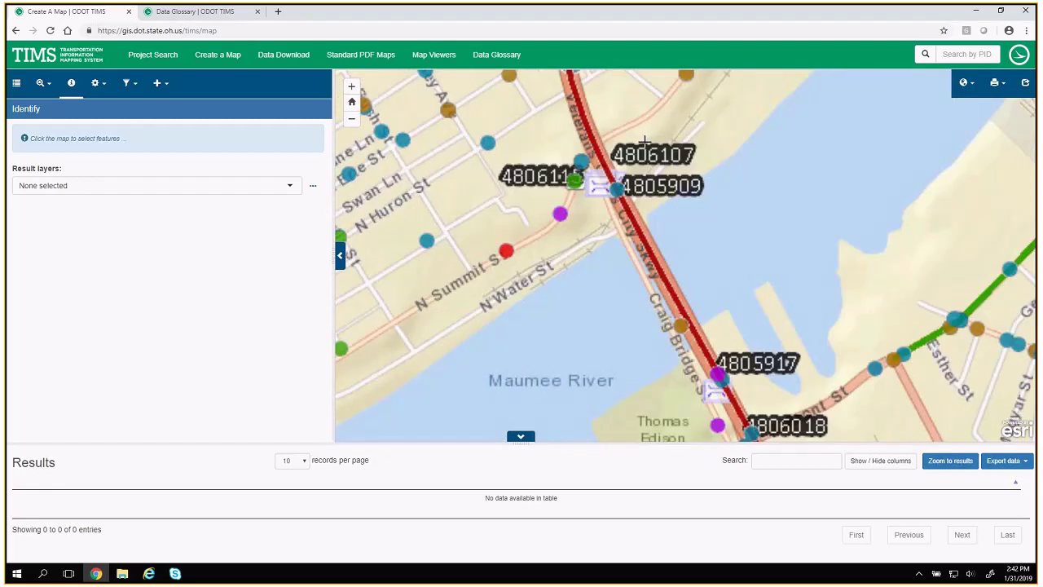
{"action": "scroll", "coordinate": [644, 142], "scroll_direction": "up", "scroll_amount": 1}
- Identify the bridge near label 4806107 and step to the second Bridge Inventory result
{"action": "left_click", "coordinate": [576, 204]}
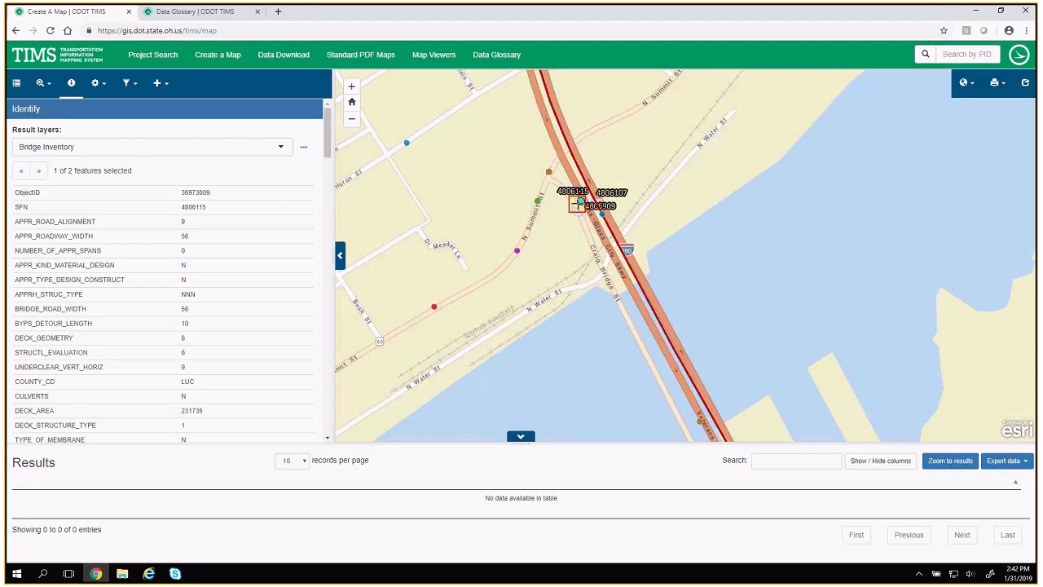
{"action": "left_click", "coordinate": [88, 151]}
{"action": "left_click", "coordinate": [46, 180]}
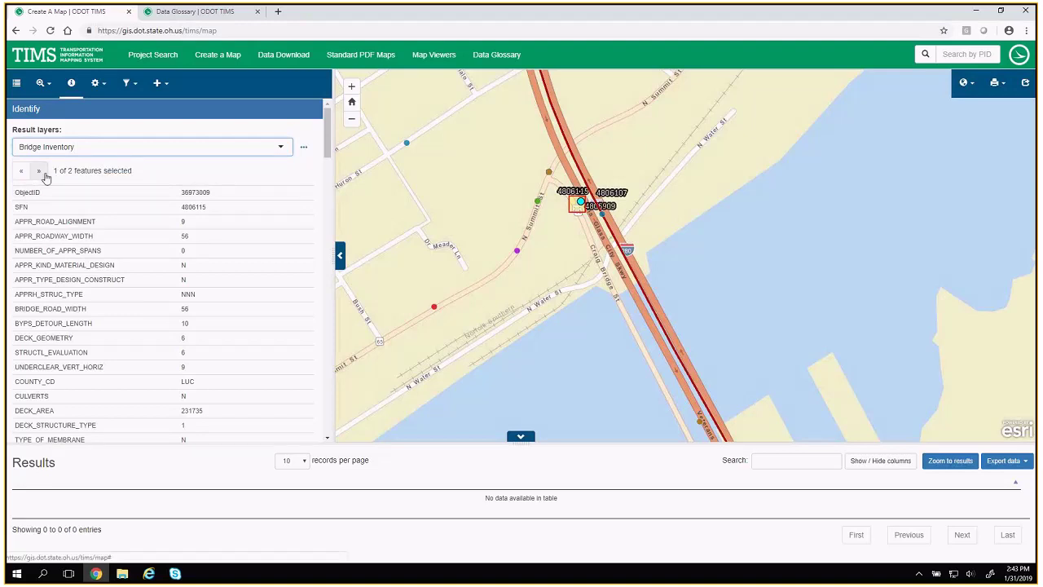
{"action": "left_click", "coordinate": [38, 172]}
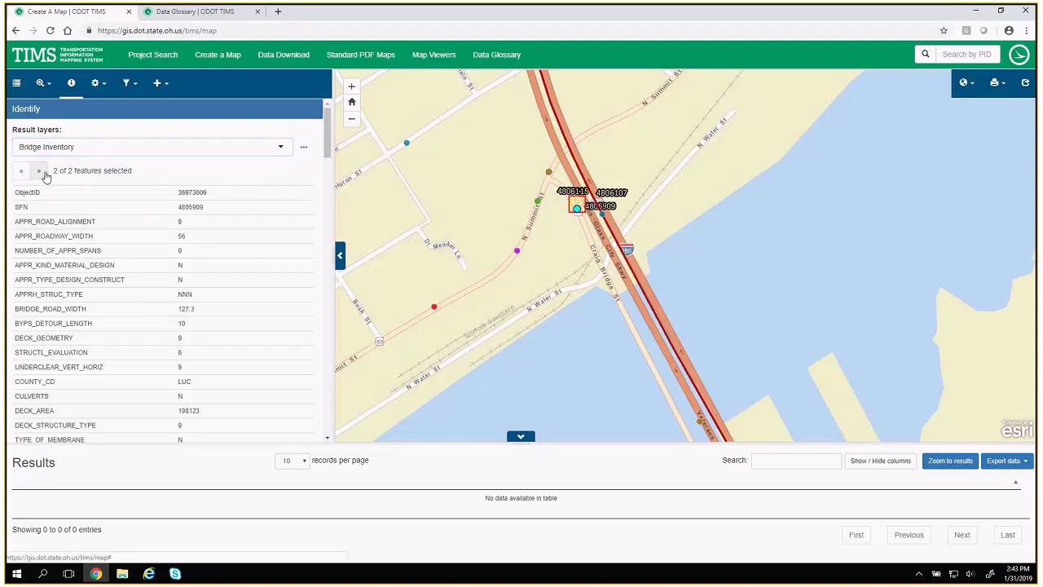
- Review bridge SFN 4805917's attributes, then zoom the map out over Toledo
{"action": "scroll", "coordinate": [84, 234], "scroll_direction": "down", "scroll_amount": 1}
{"action": "scroll", "coordinate": [85, 234], "scroll_direction": "down", "scroll_amount": 4}
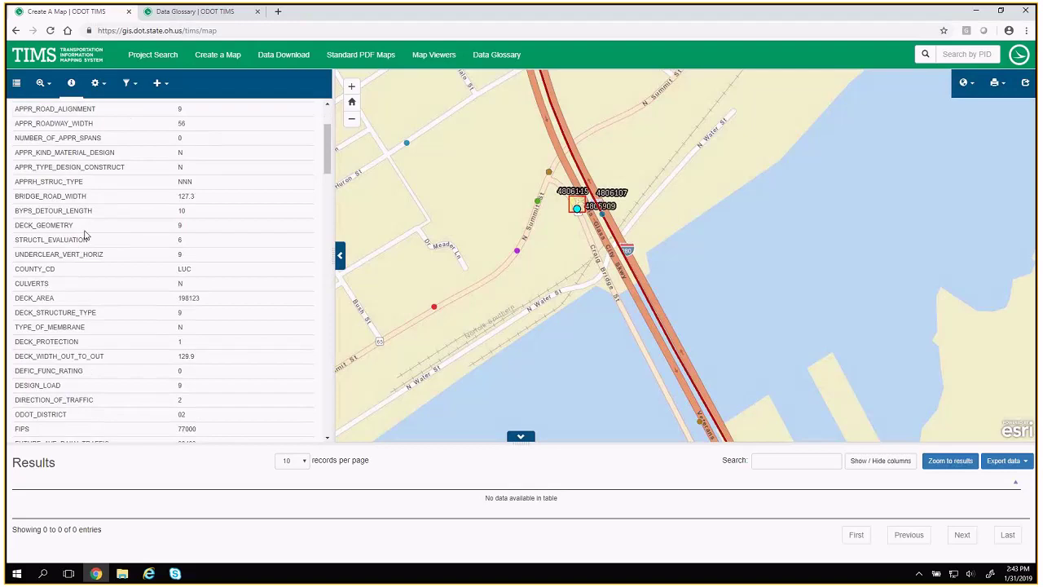
{"action": "scroll", "coordinate": [85, 234], "scroll_direction": "down", "scroll_amount": 4}
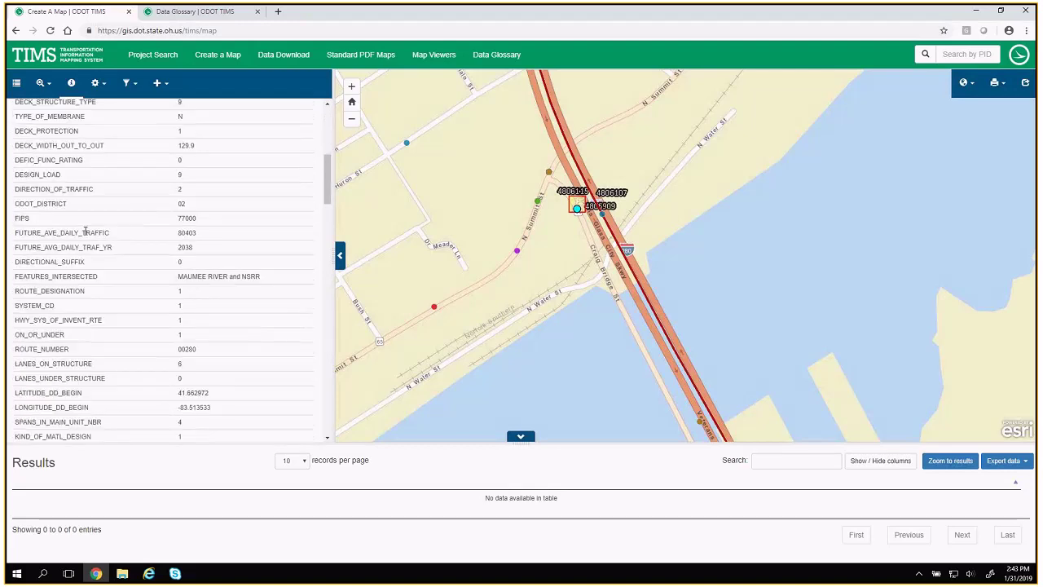
{"action": "scroll", "coordinate": [84, 233], "scroll_direction": "down", "scroll_amount": 6}
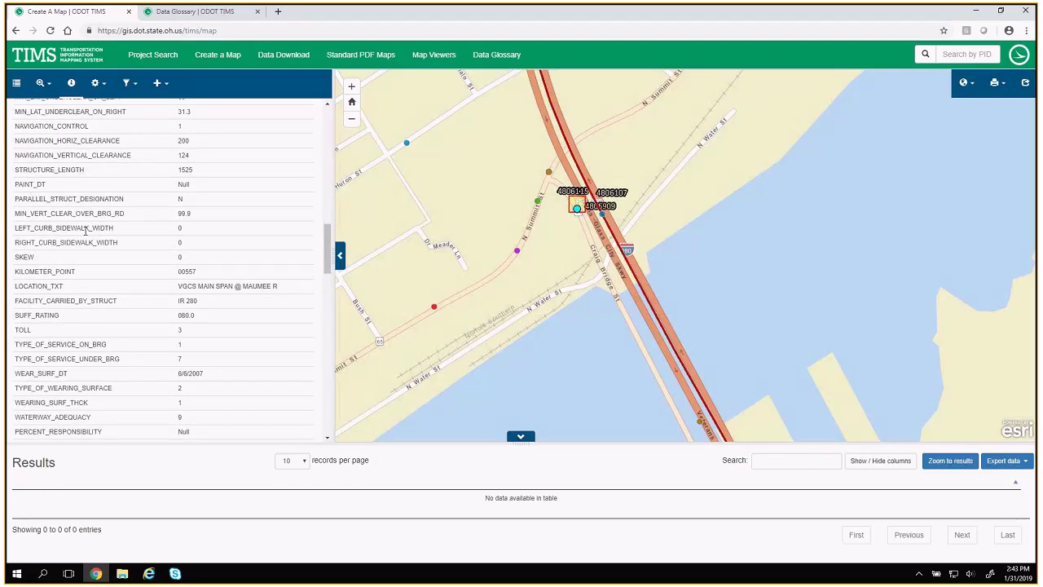
{"action": "scroll", "coordinate": [85, 232], "scroll_direction": "down", "scroll_amount": 8}
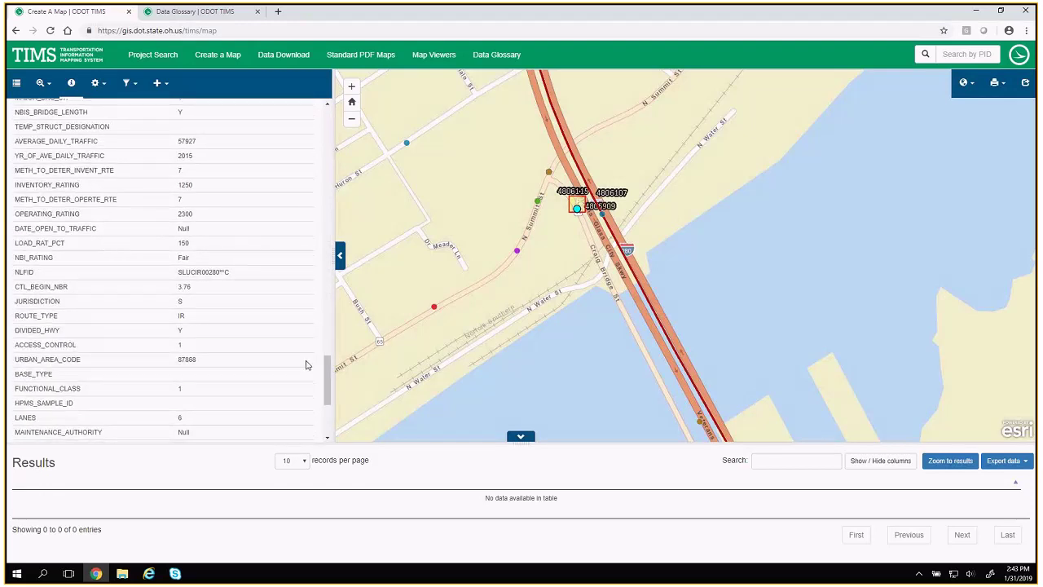
{"action": "left_click_drag", "start_coordinate": [327, 367], "coordinate": [349, 111]}
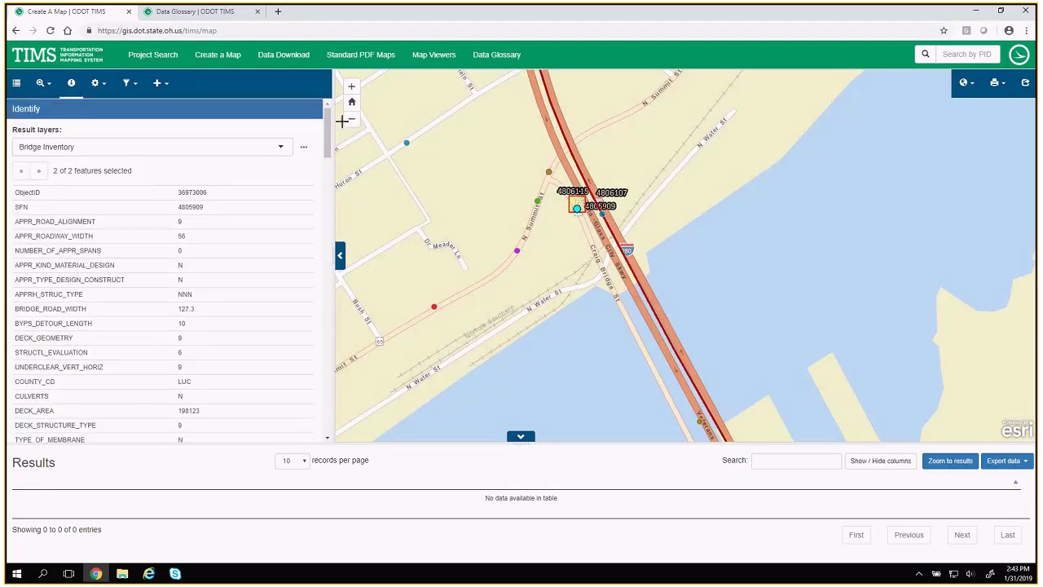
{"action": "scroll", "coordinate": [527, 241], "scroll_direction": "down", "scroll_amount": 1}
{"action": "scroll", "coordinate": [527, 241], "scroll_direction": "down", "scroll_amount": 2}
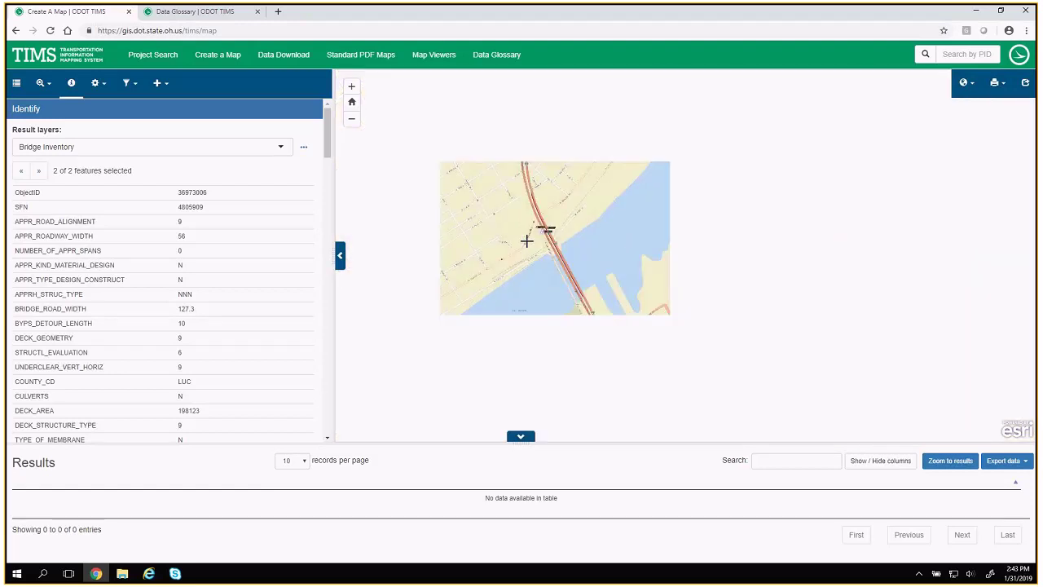
{"action": "scroll", "coordinate": [527, 239], "scroll_direction": "down", "scroll_amount": 1}
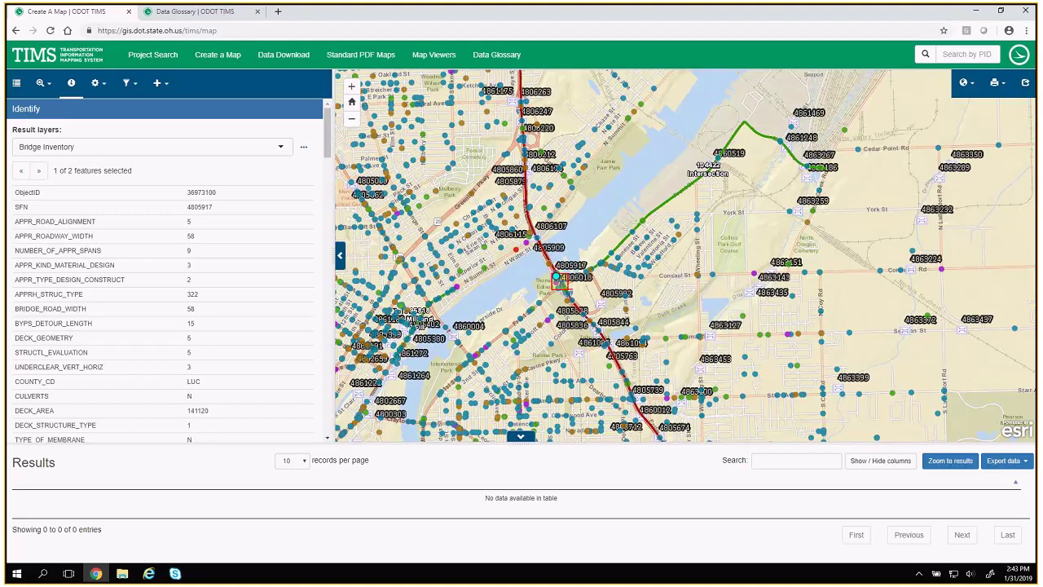
- View identify results for Snow & Ice Priority Routes, then for 2017 Crash
{"action": "left_click", "coordinate": [281, 147]}
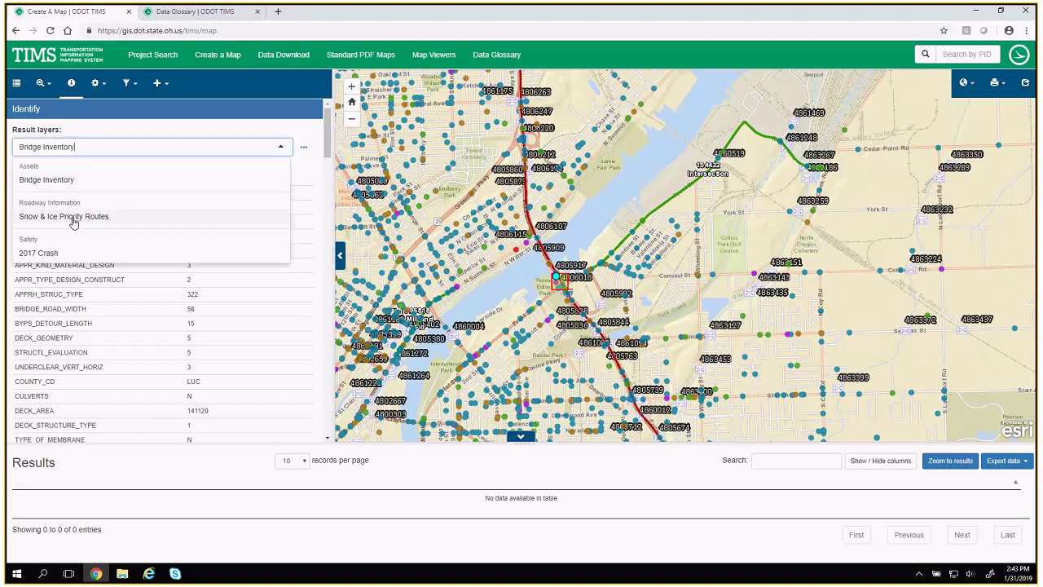
{"action": "left_click", "coordinate": [72, 217]}
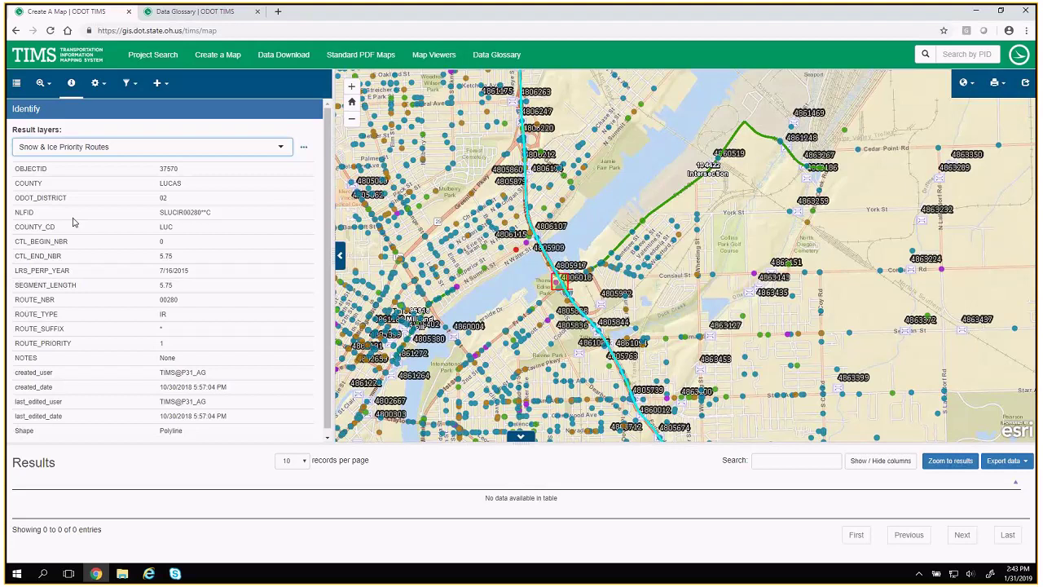
{"action": "left_click", "coordinate": [128, 148]}
{"action": "left_click", "coordinate": [38, 253]}
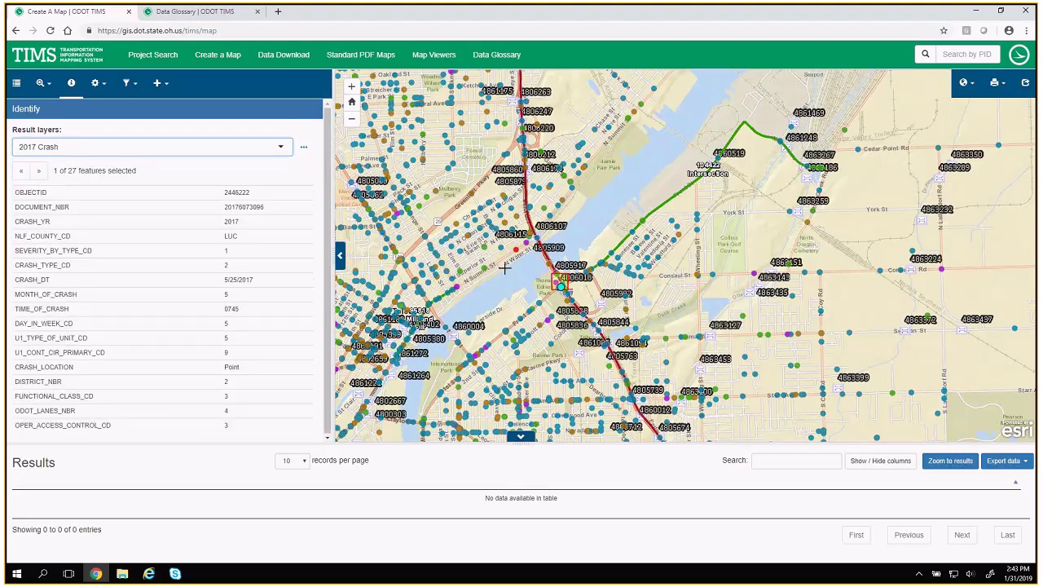
- Page to crash record 4 of 27, then return to the Layers list
{"action": "left_click", "coordinate": [39, 170]}
{"action": "left_click", "coordinate": [38, 170]}
{"action": "left_click", "coordinate": [38, 170]}
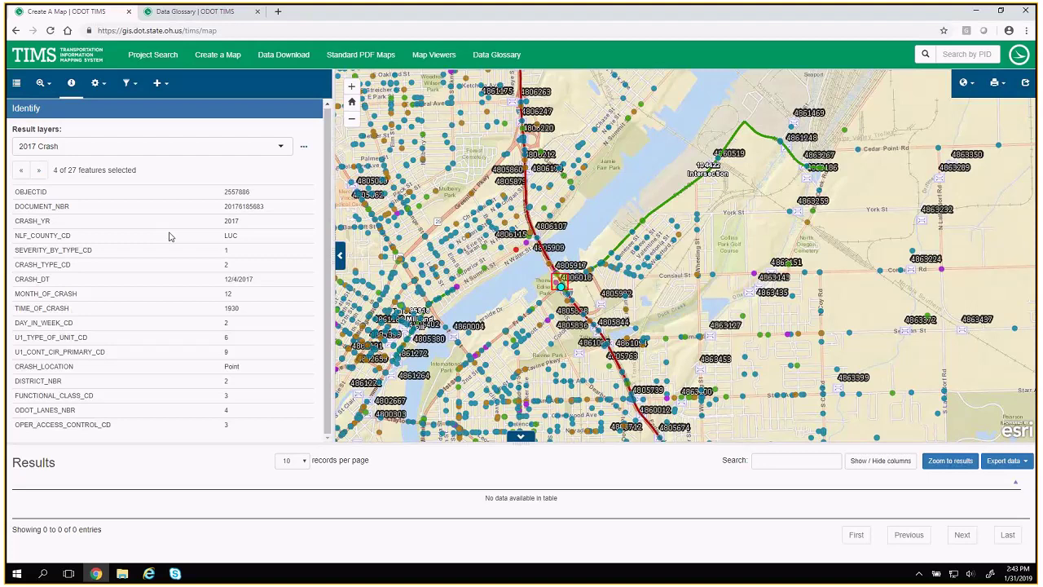
{"action": "left_click", "coordinate": [39, 85]}
- Reload the map and switch on the Sign Support Inventory layer under Assets
{"action": "left_click", "coordinate": [17, 83]}
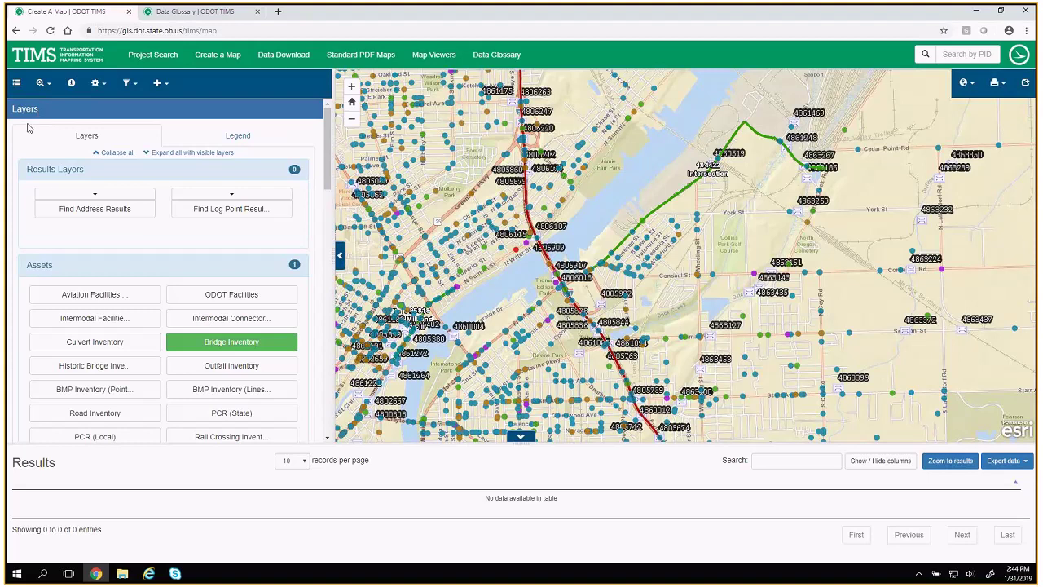
{"action": "left_click", "coordinate": [86, 214]}
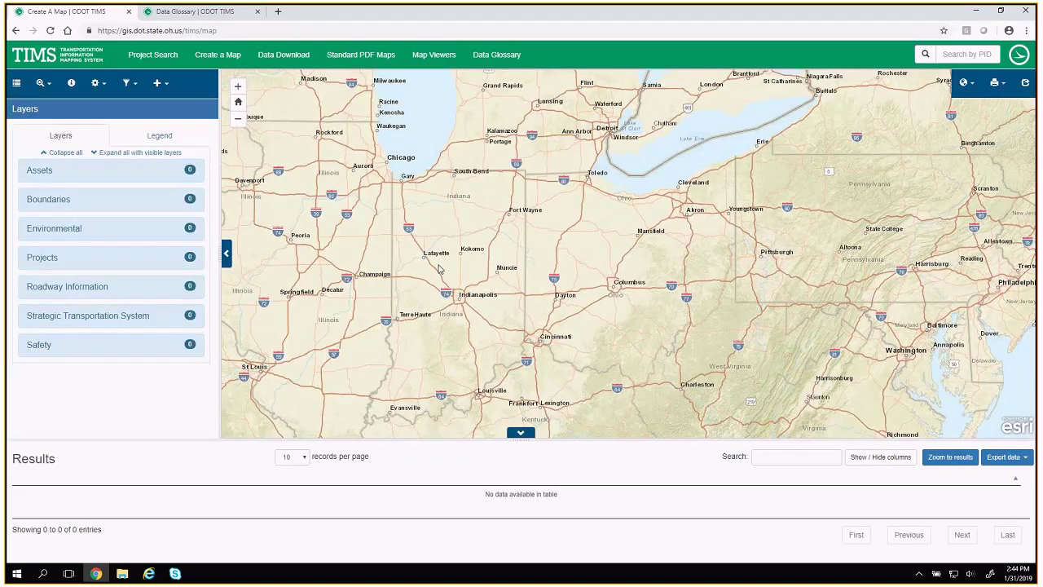
{"action": "left_click", "coordinate": [41, 170]}
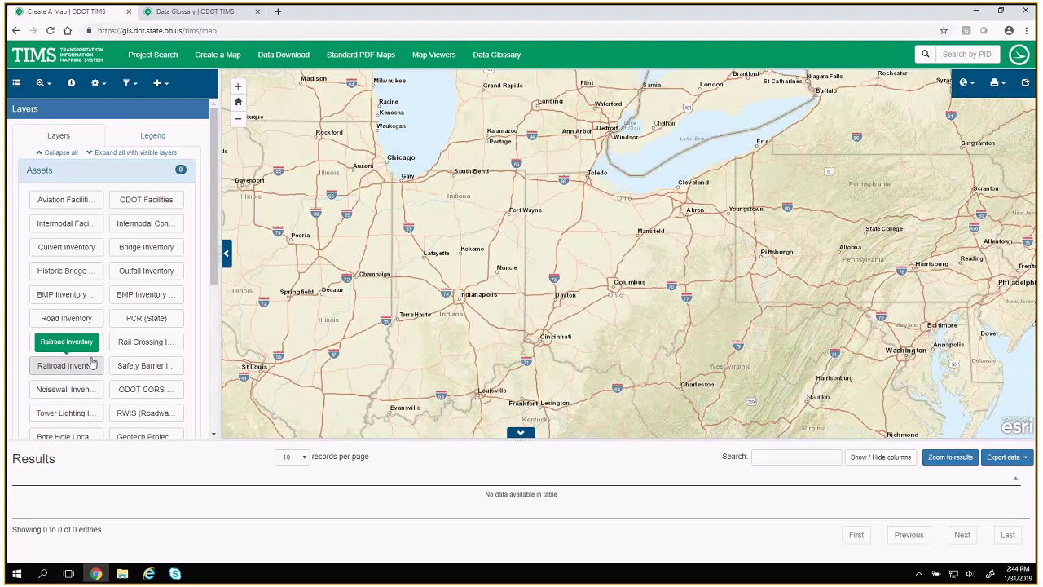
{"action": "scroll", "coordinate": [90, 358], "scroll_direction": "down", "scroll_amount": 2}
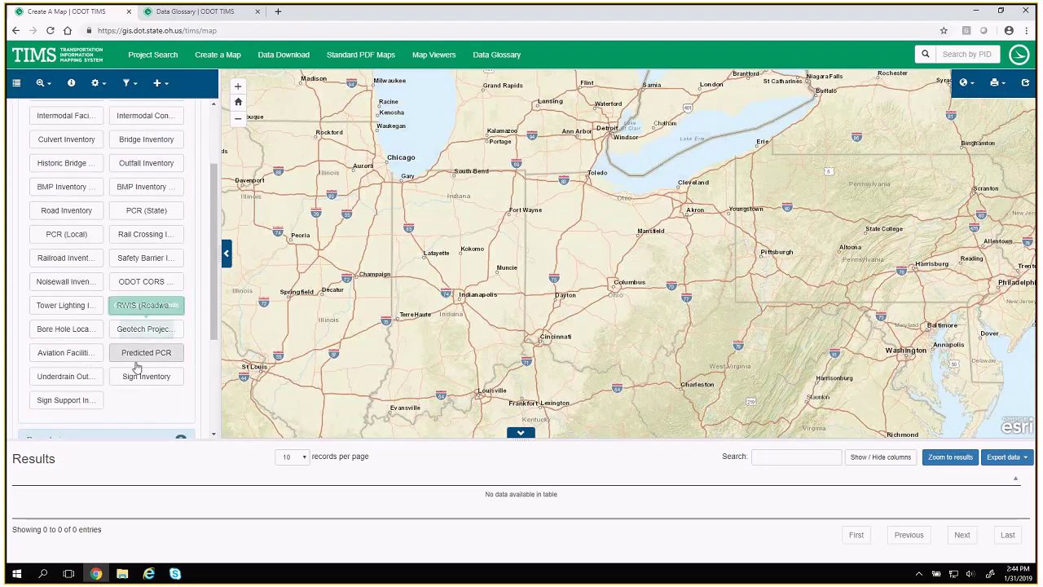
{"action": "left_click", "coordinate": [63, 400]}
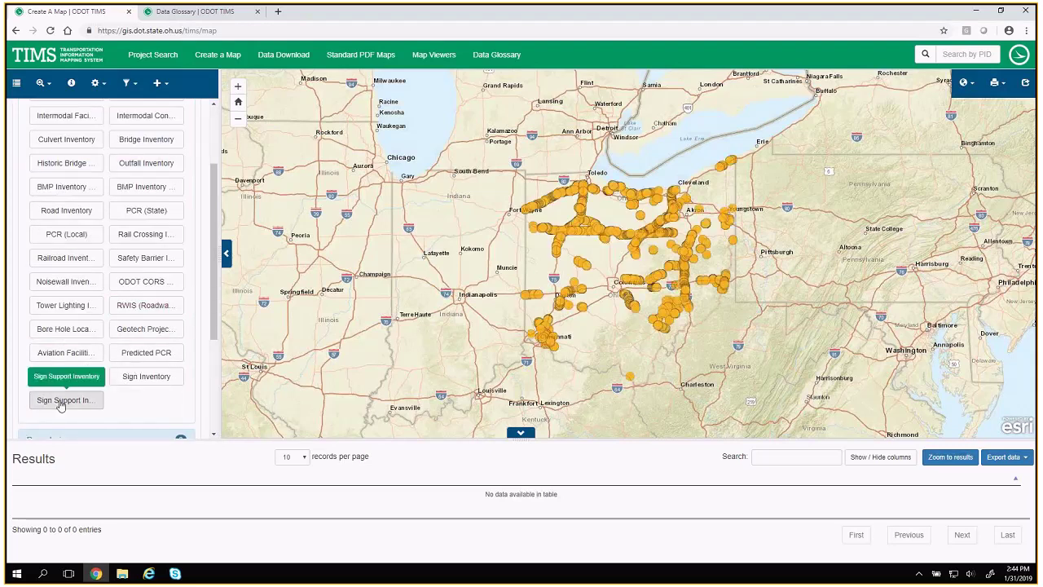
{"action": "left_click", "coordinate": [61, 402]}
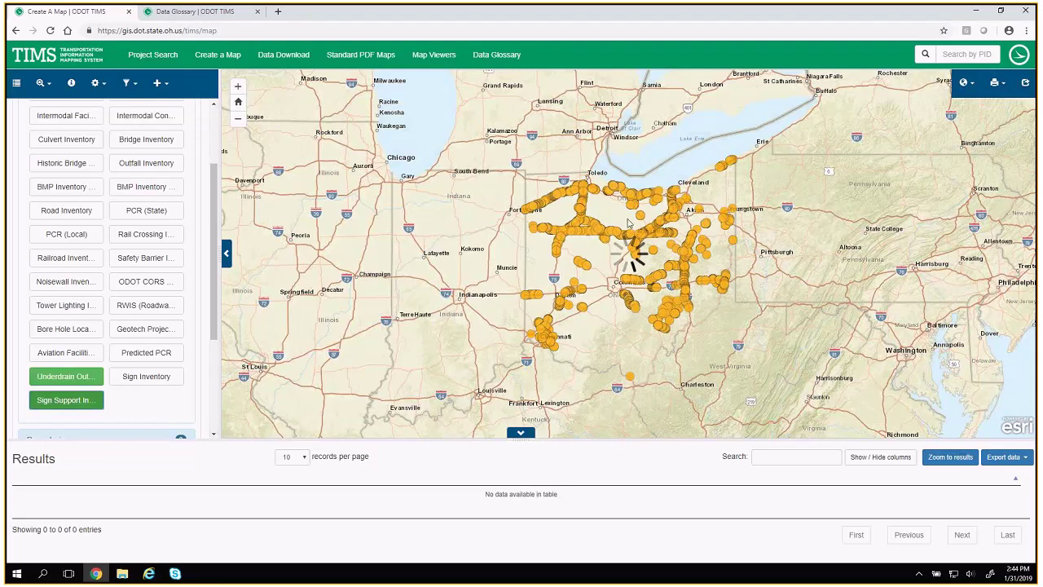
{"action": "left_click", "coordinate": [44, 83]}
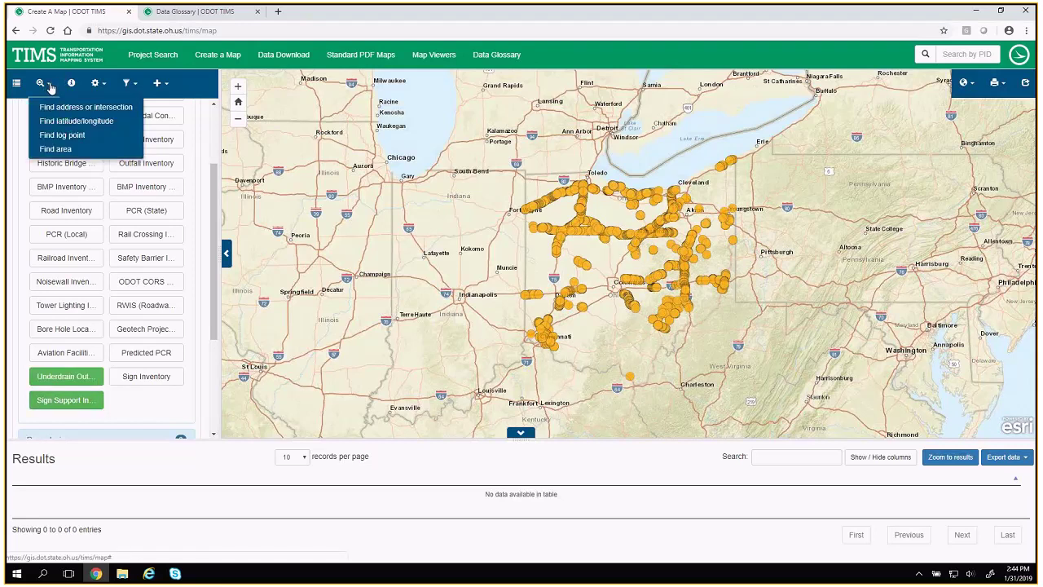
- Search for the intersection IR 280 & SR 65 in Toledo with the ZIP cleared
{"action": "left_click", "coordinate": [81, 107]}
{"action": "left_click_drag", "start_coordinate": [113, 133], "coordinate": [23, 131]}
{"action": "type", "text": "R "}
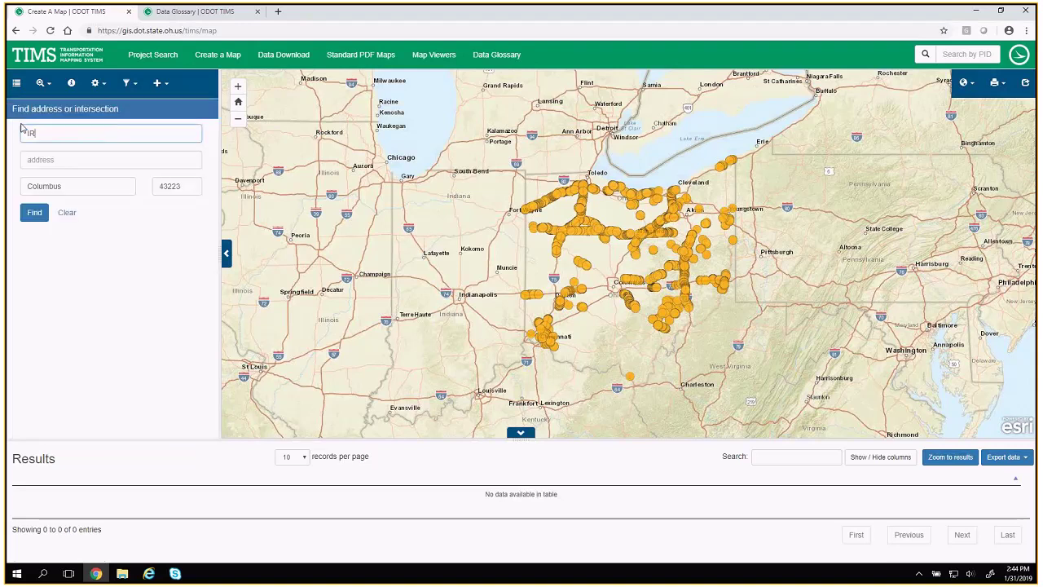
{"action": "type", "text": "280"}
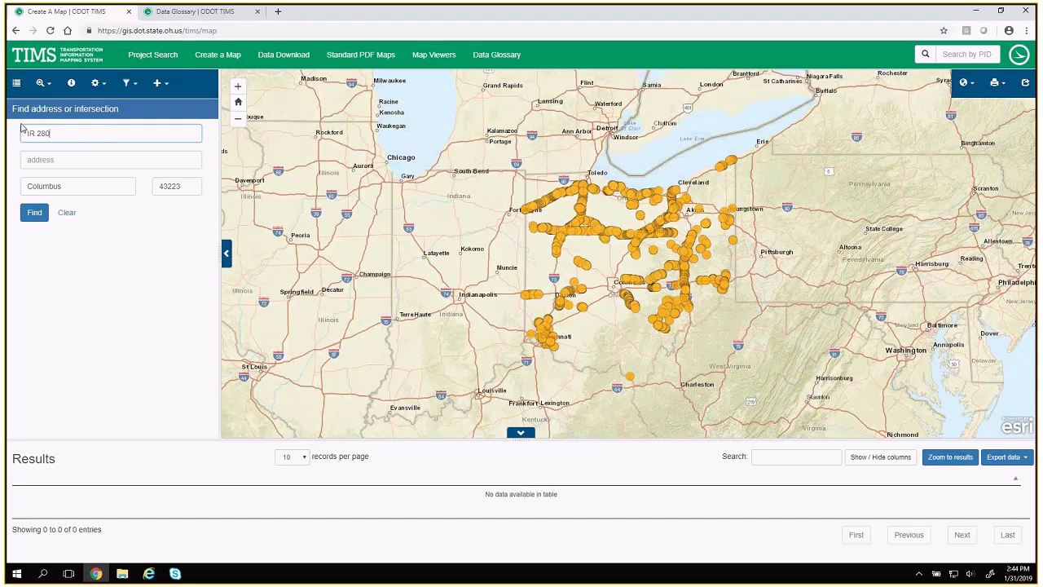
{"action": "type", "text": " & SR 65"}
{"action": "double_click", "coordinate": [187, 186]}
{"action": "key", "text": "BackSpace"}
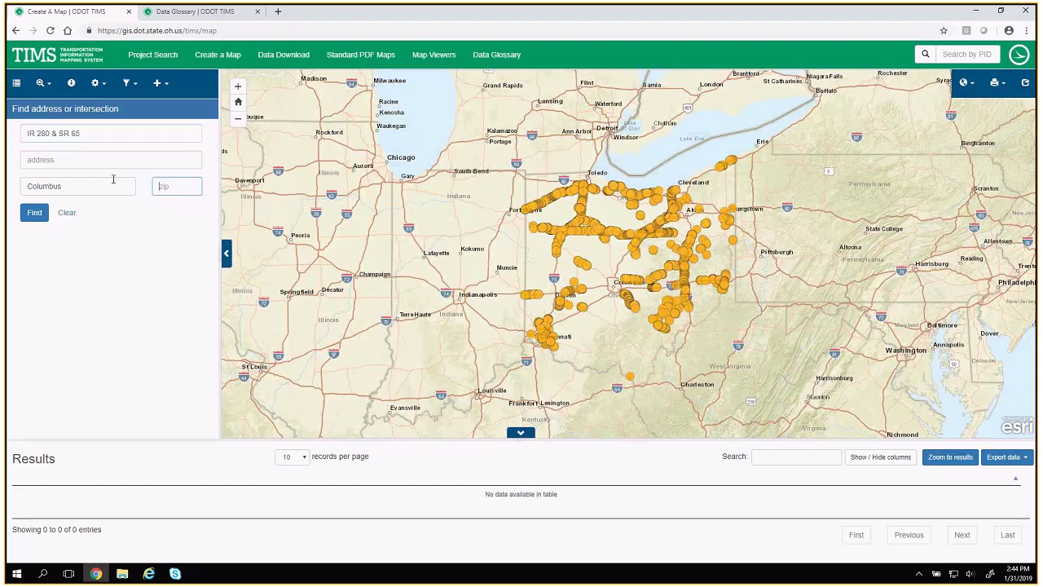
{"action": "left_click", "coordinate": [64, 186]}
{"action": "key", "text": "BackSpace"}
{"action": "key", "text": "BackSpace"}
{"action": "key", "text": "BackSpace"}
{"action": "key", "text": "BackSpace"}
{"action": "key", "text": "BackSpace"}
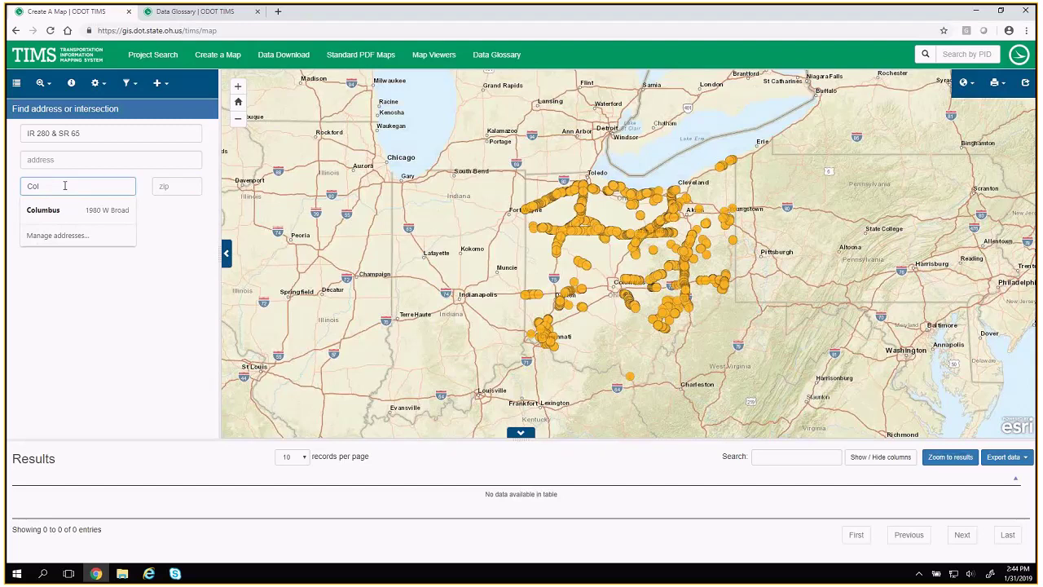
{"action": "key", "text": "BackSpace"}
{"action": "key", "text": "BackSpace"}
{"action": "key", "text": "BackSpace"}
{"action": "type", "text": "Toledo"}
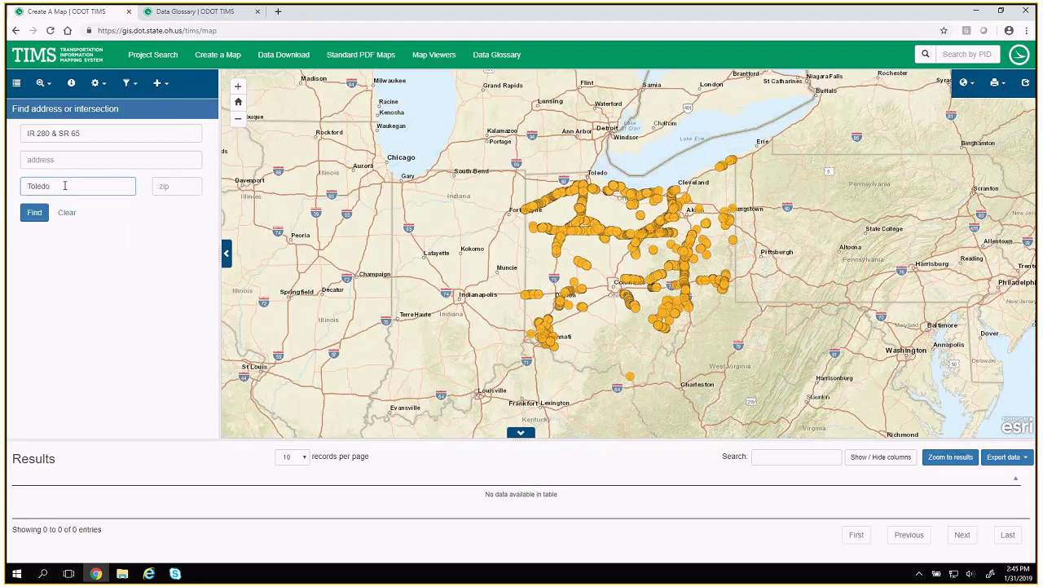
{"action": "left_click", "coordinate": [31, 214]}
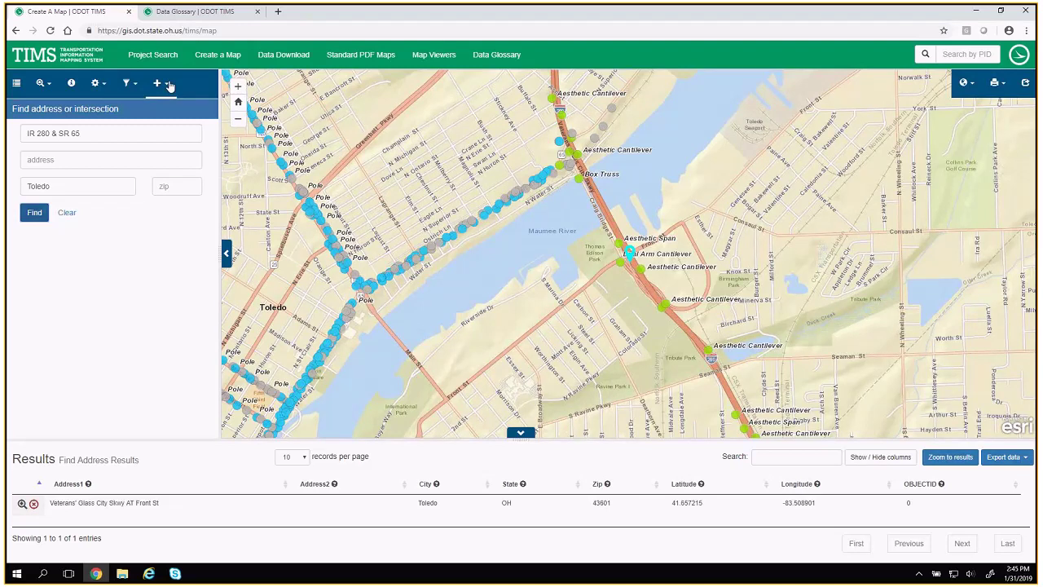
- Identify the sign supports along Summit St and scroll through the first support's attributes
{"action": "left_click", "coordinate": [72, 84]}
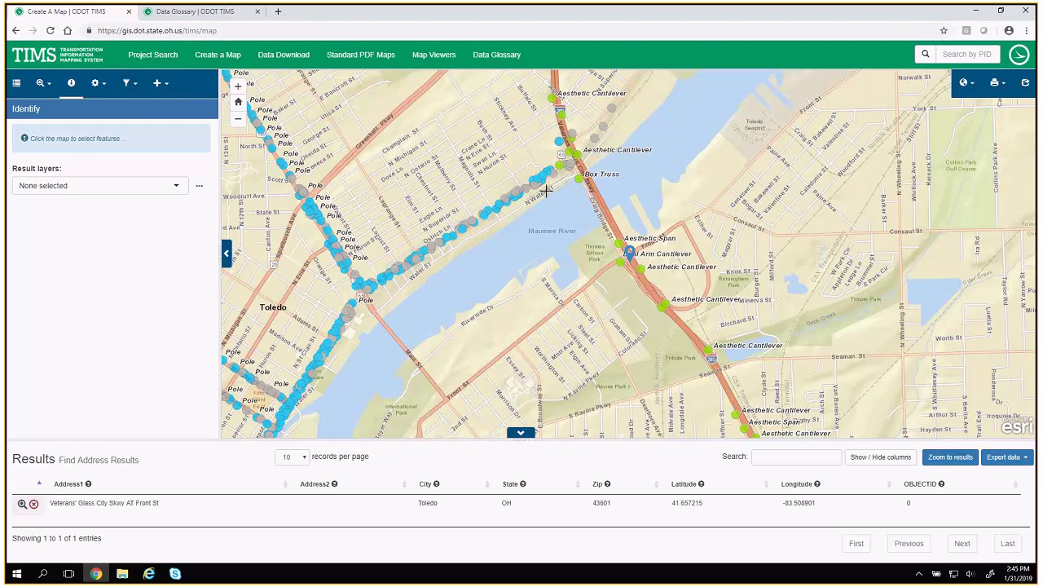
{"action": "left_click", "coordinate": [517, 236]}
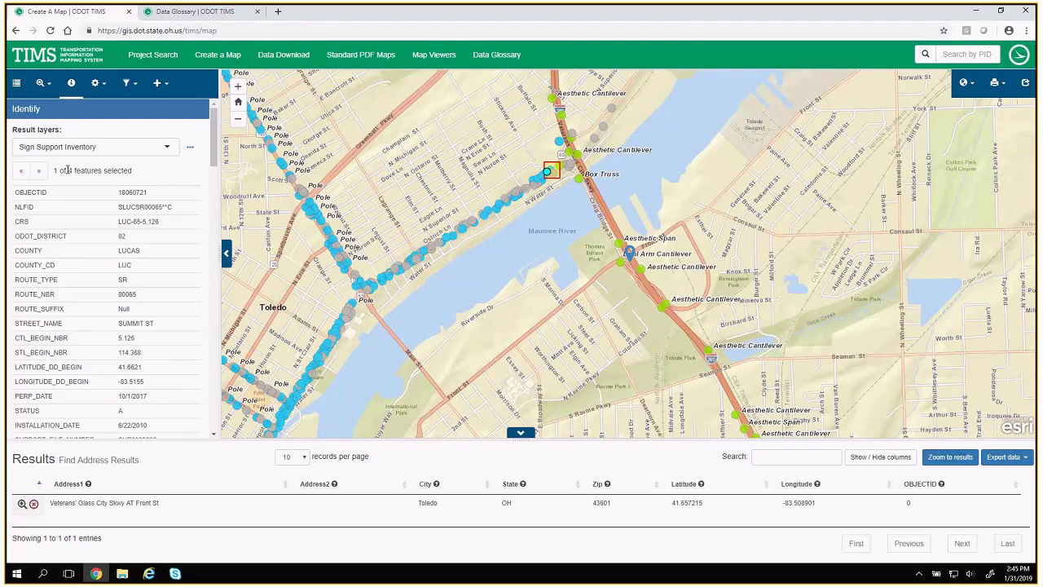
{"action": "left_click_drag", "start_coordinate": [214, 134], "coordinate": [207, 413]}
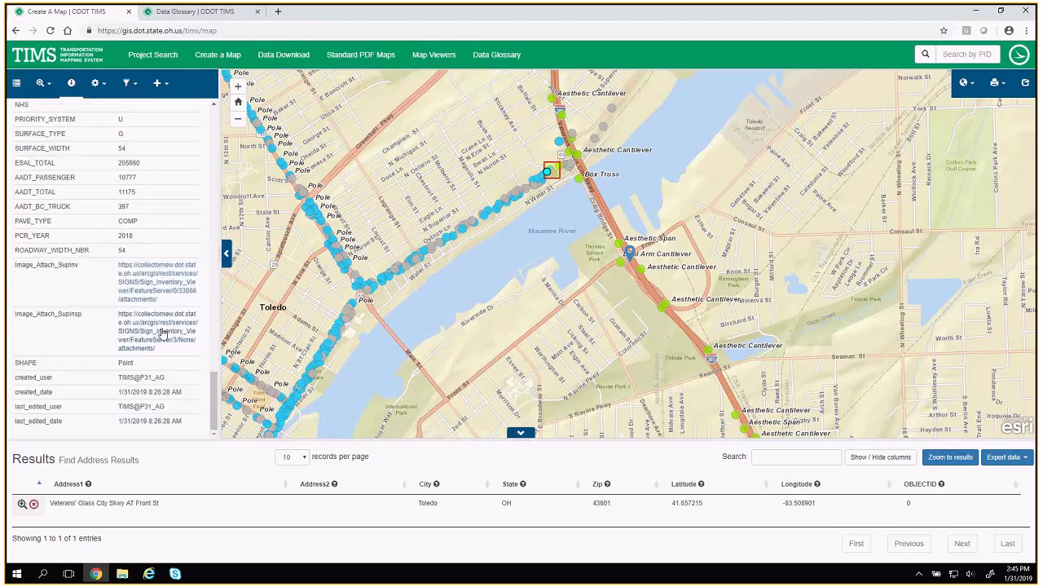
- Open sign support 33866's Image_Attach_SupInv page, confirm it has no attachments, and return to TIMS
{"action": "left_click", "coordinate": [150, 279]}
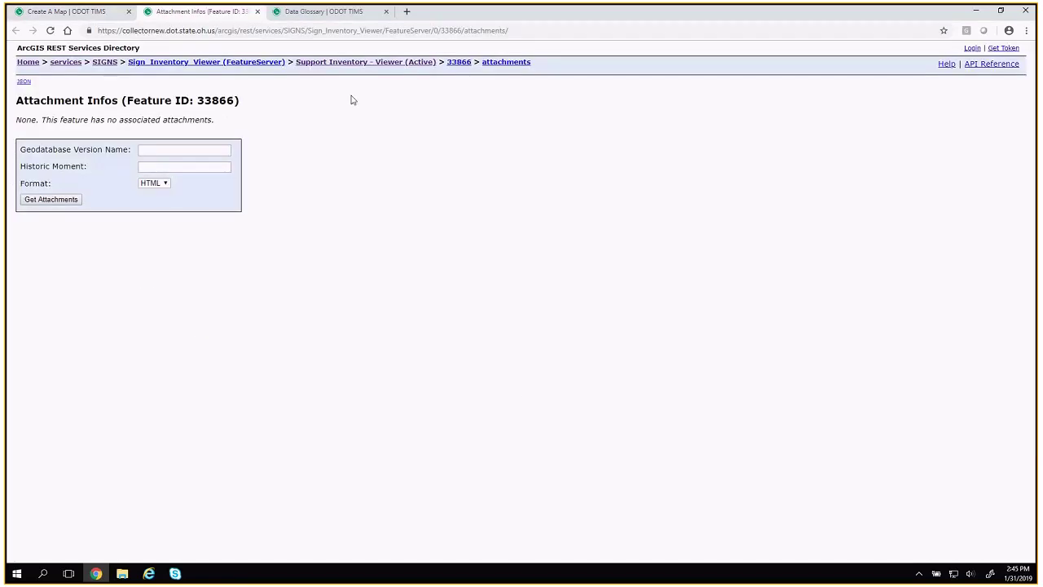
{"action": "left_click_drag", "start_coordinate": [215, 120], "coordinate": [14, 126]}
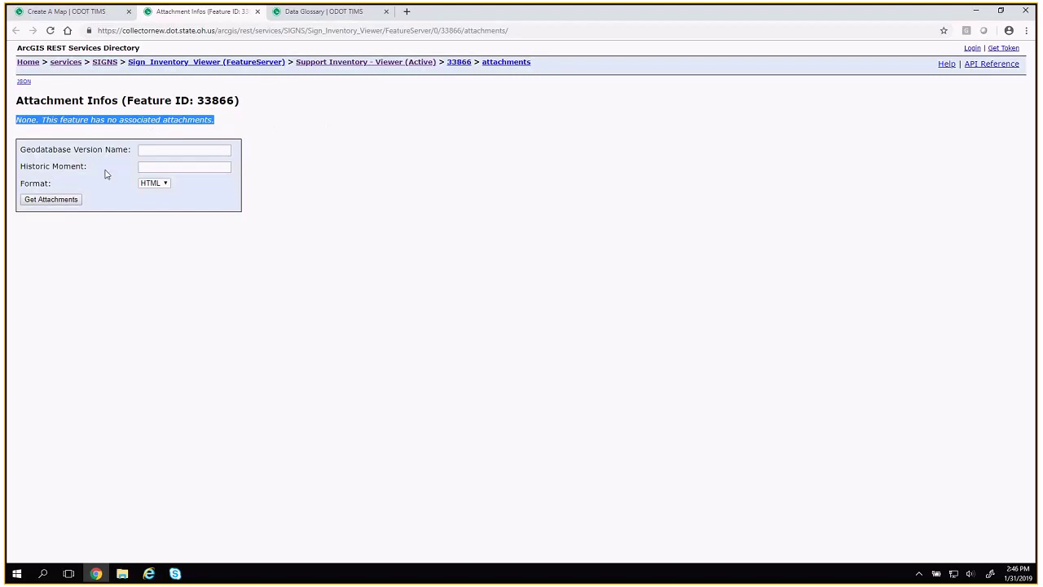
{"action": "left_click", "coordinate": [79, 14]}
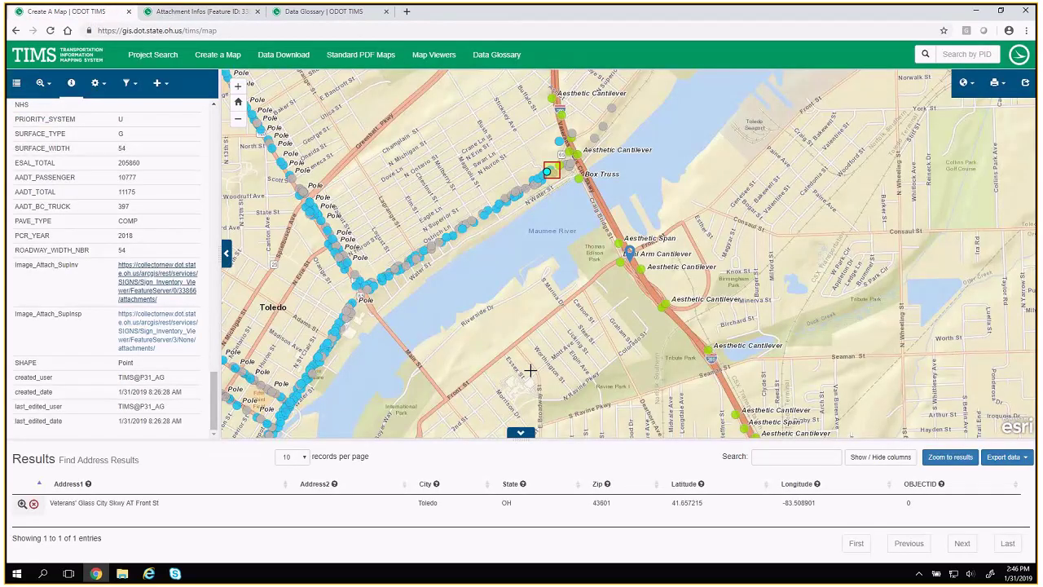
- Identify the underdrain outlet point on the orange route south of Maumee
{"action": "left_click_drag", "start_coordinate": [454, 275], "coordinate": [482, 245]}
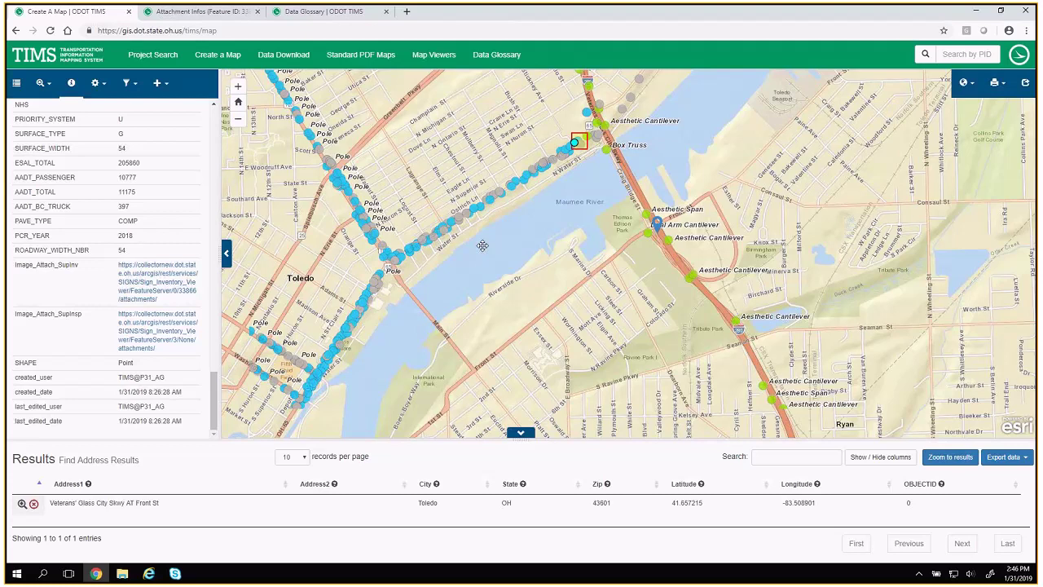
{"action": "scroll", "coordinate": [483, 245], "scroll_direction": "down", "scroll_amount": 1}
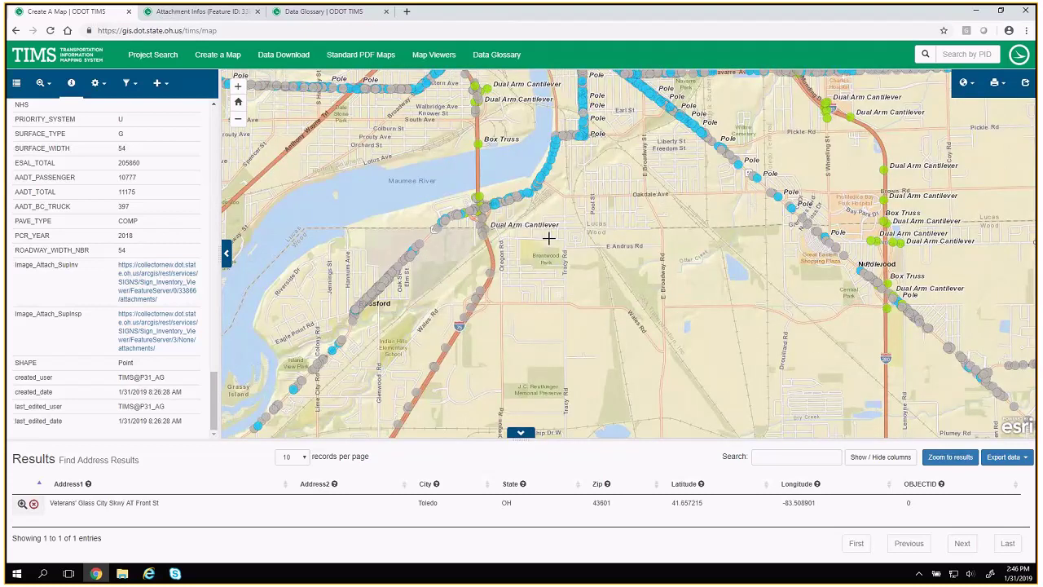
{"action": "scroll", "coordinate": [548, 238], "scroll_direction": "down", "scroll_amount": 2}
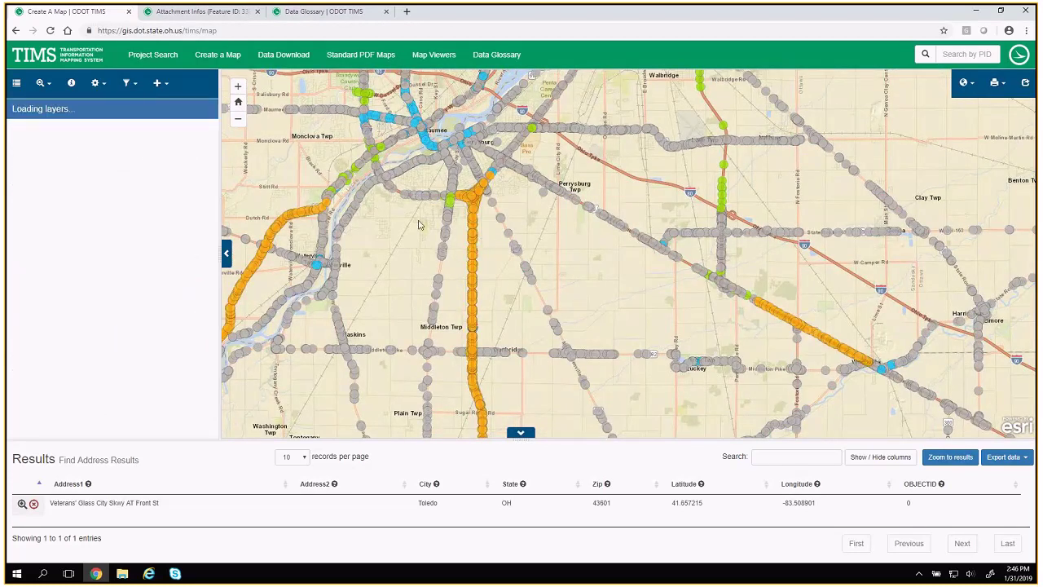
{"action": "left_click", "coordinate": [71, 82]}
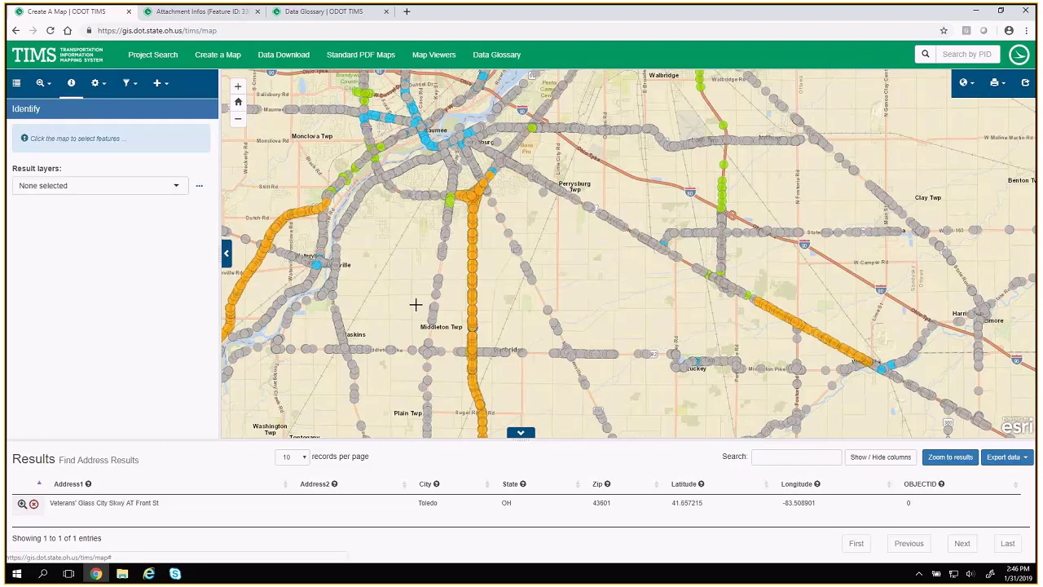
{"action": "left_click", "coordinate": [473, 291]}
{"action": "scroll", "coordinate": [190, 383], "scroll_direction": "down", "scroll_amount": 10}
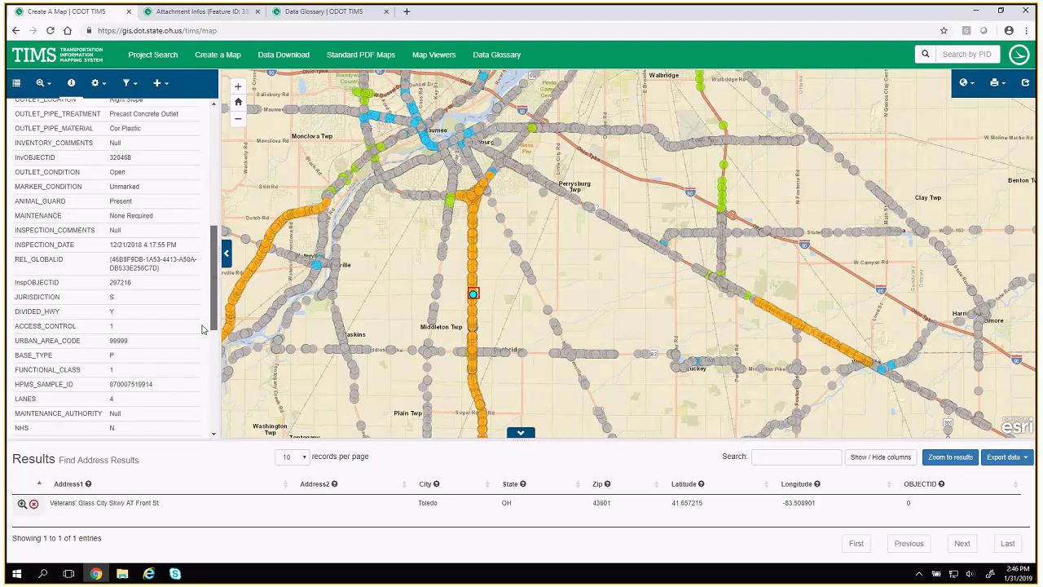
- View the outlet's Photo1.jpg from the Image_Attach_Inv link, then close the photo
{"action": "left_click", "coordinate": [152, 285]}
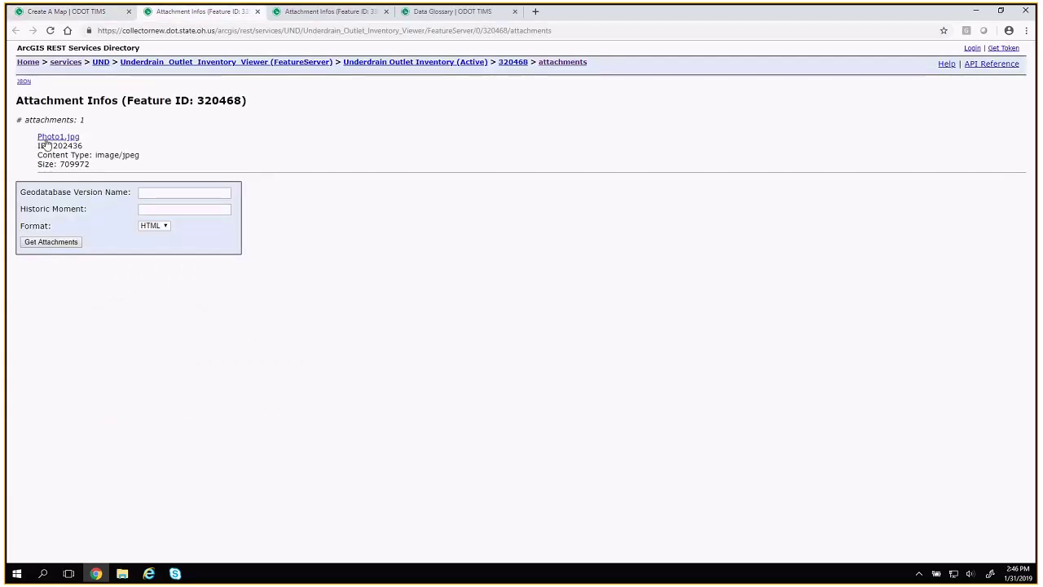
{"action": "left_click", "coordinate": [46, 140]}
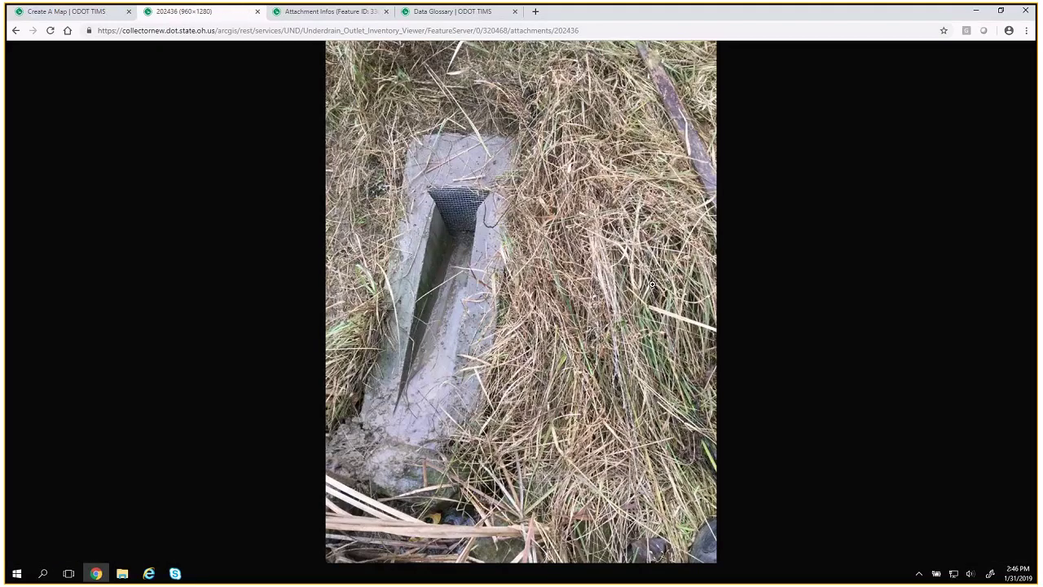
{"action": "left_click", "coordinate": [256, 14]}
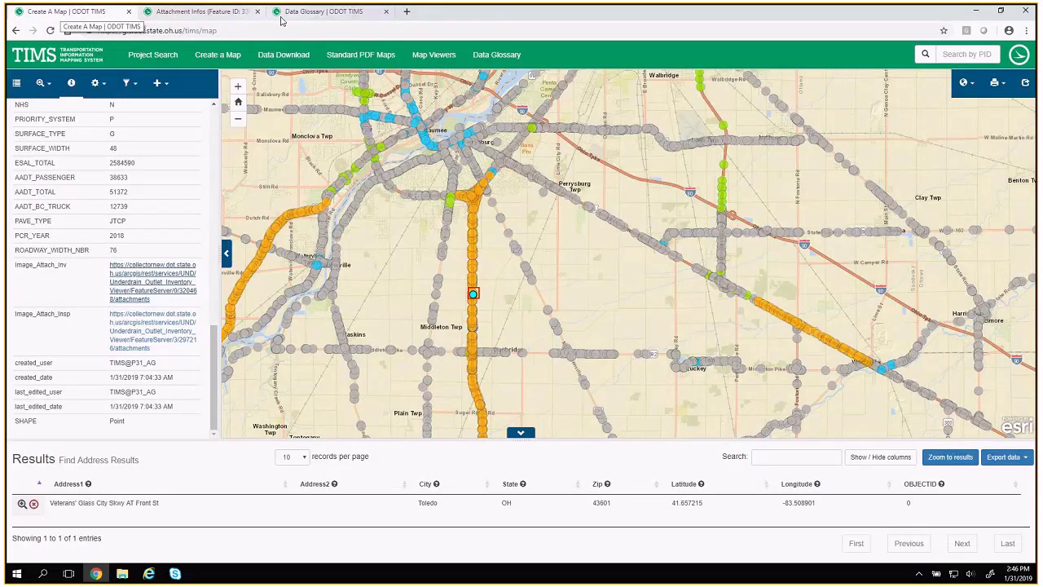
- Close the leftover attachment page and list the Filter by attributes, geography and graphic options
{"action": "left_click", "coordinate": [256, 11]}
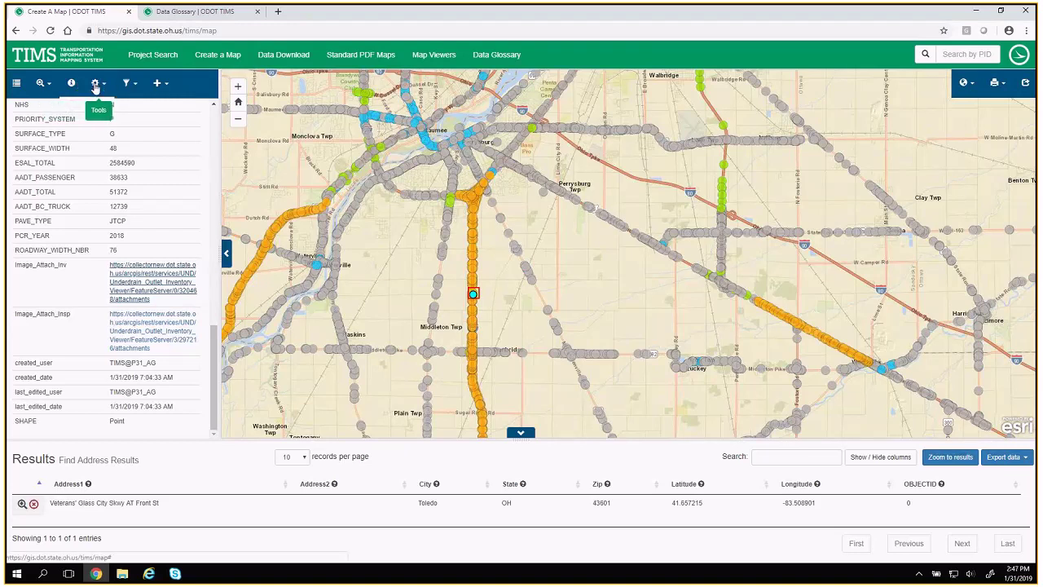
{"action": "left_click", "coordinate": [134, 86]}
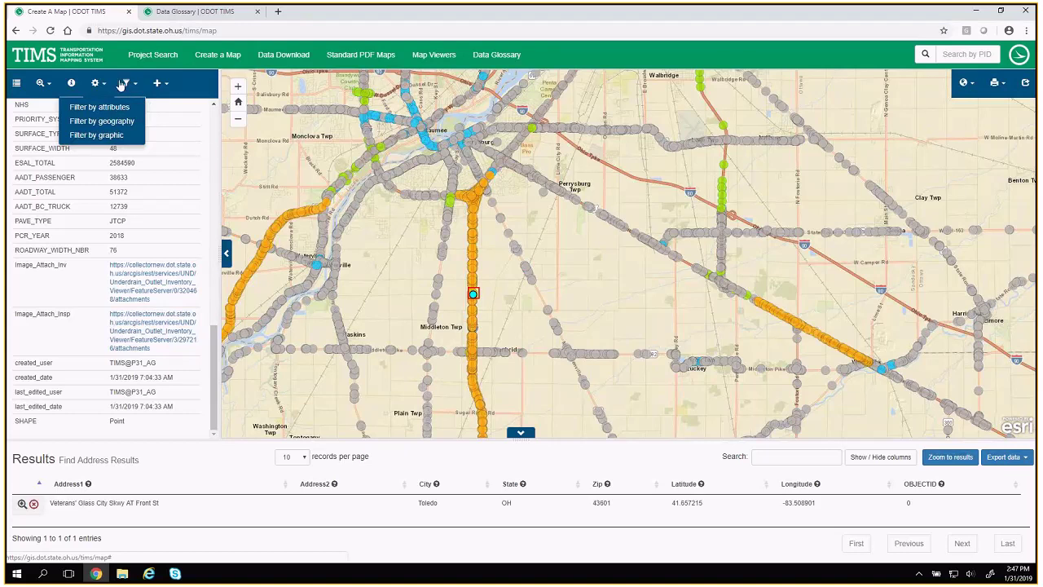
- Start a Filter by graphic, zoom to the Toledo riverfront, and list the source layers
{"action": "left_click", "coordinate": [106, 137]}
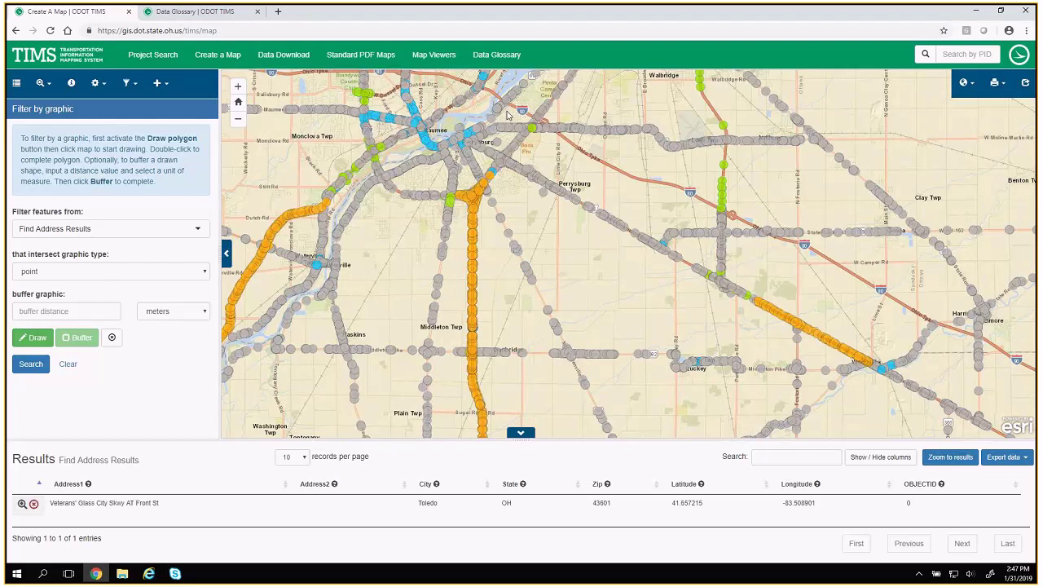
{"action": "left_click_drag", "start_coordinate": [507, 114], "coordinate": [426, 453]}
{"action": "scroll", "coordinate": [559, 261], "scroll_direction": "up", "scroll_amount": 3}
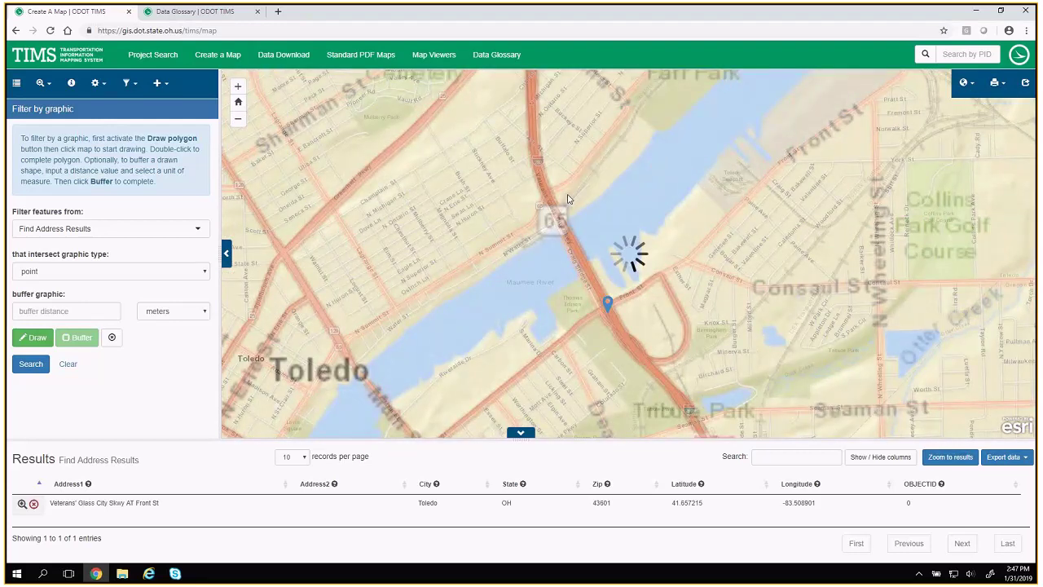
{"action": "scroll", "coordinate": [569, 199], "scroll_direction": "up", "scroll_amount": 1}
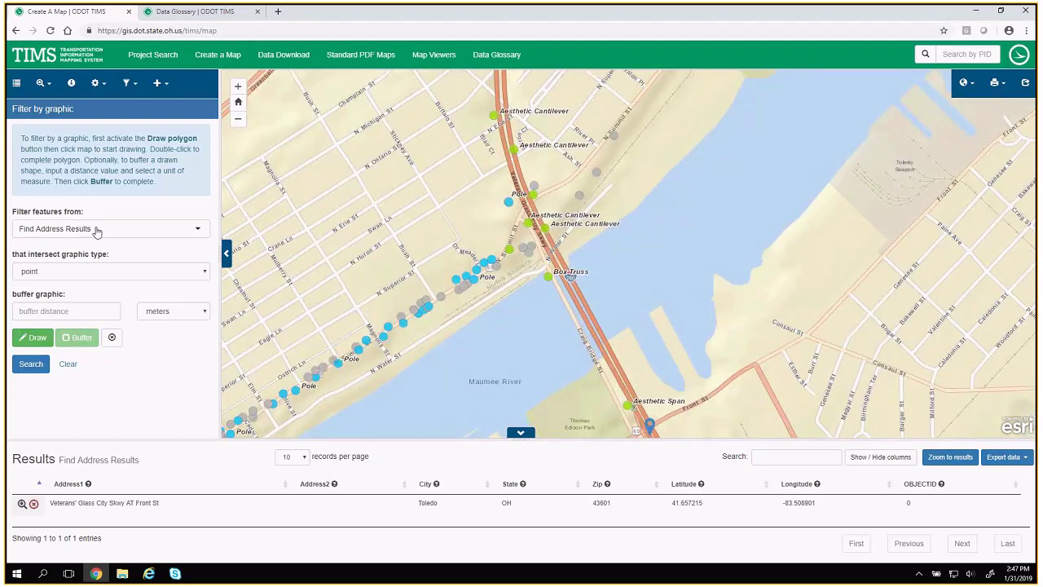
{"action": "left_click", "coordinate": [96, 230]}
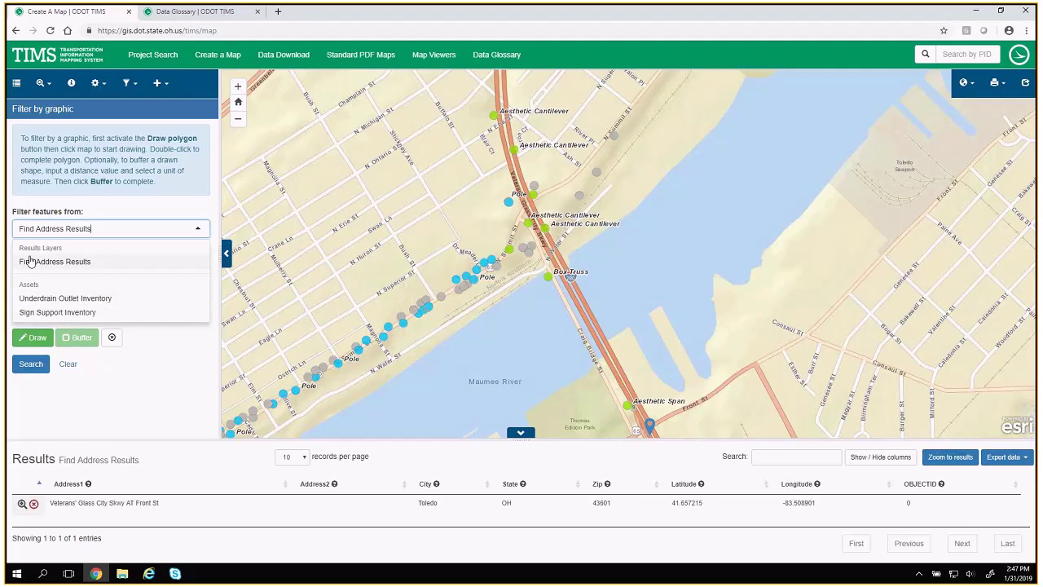
- Filter from Sign Support Inventory using a point placed beside the highway near the river
{"action": "left_click", "coordinate": [63, 312]}
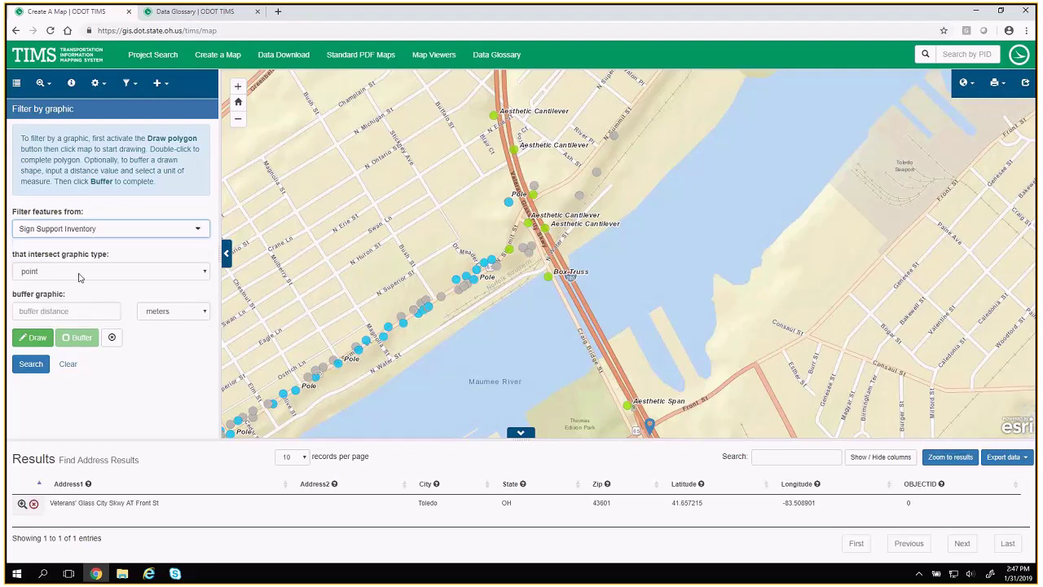
{"action": "left_click", "coordinate": [52, 274]}
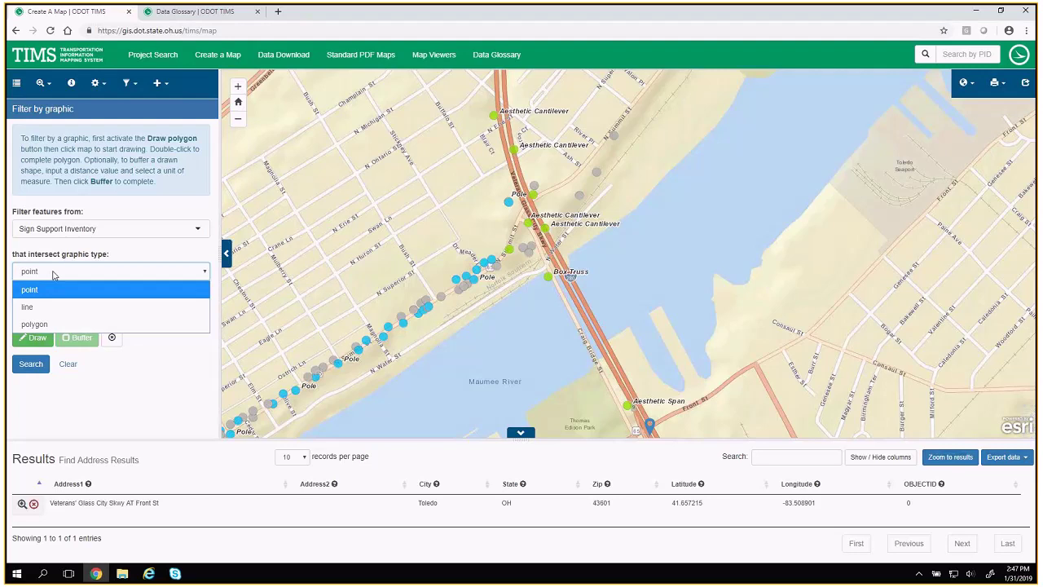
{"action": "left_click", "coordinate": [52, 273]}
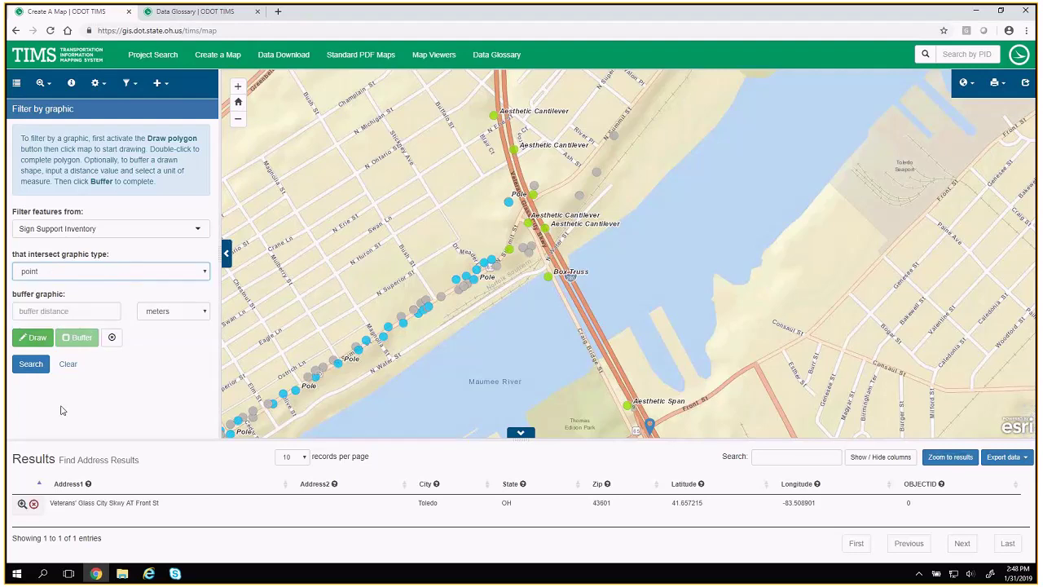
{"action": "left_click", "coordinate": [34, 339]}
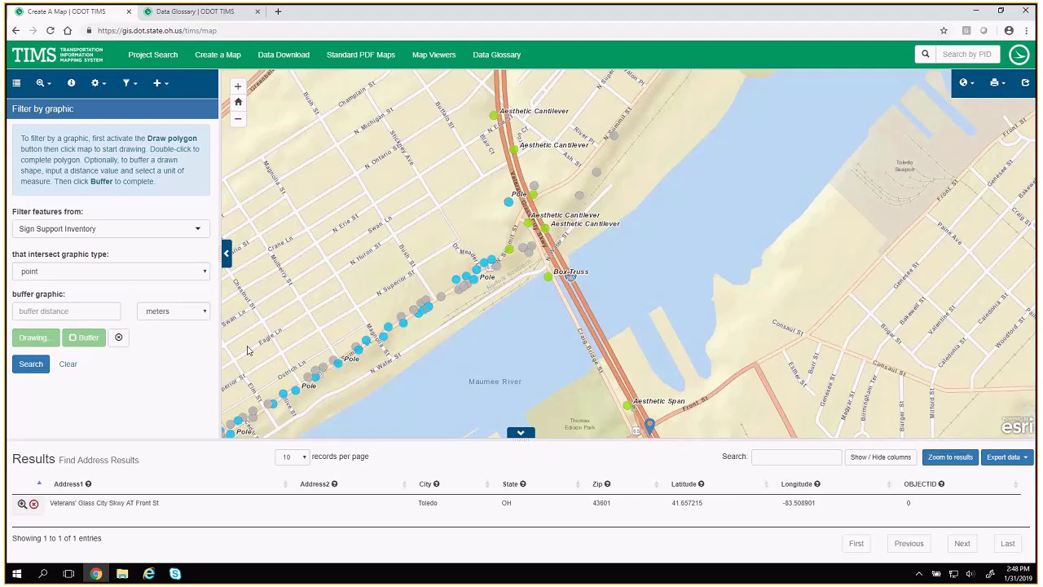
{"action": "left_click", "coordinate": [514, 168]}
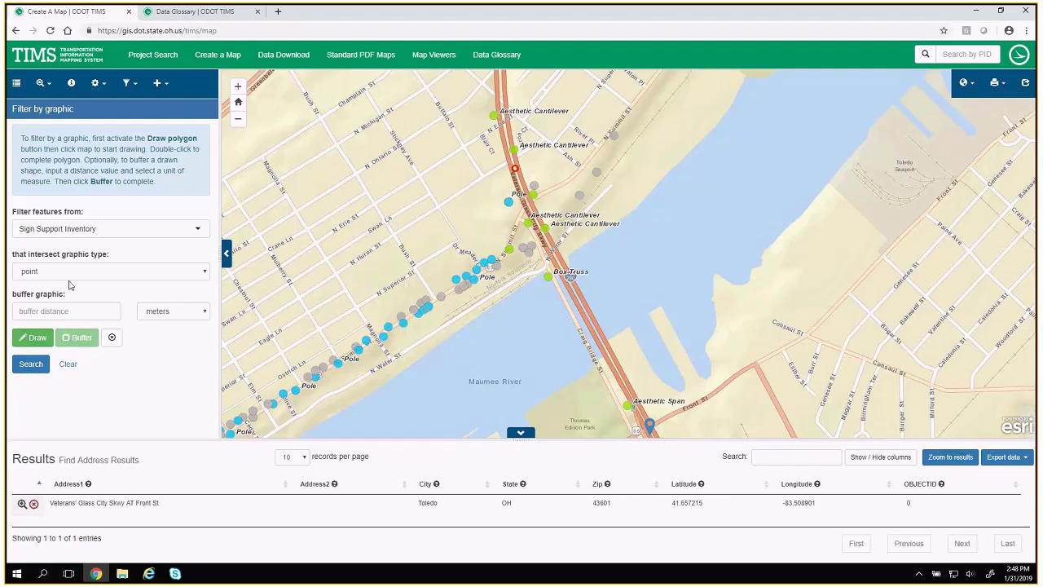
- Buffer the point by 500 meters, then clear the trial buffer graphic
{"action": "left_click", "coordinate": [60, 310]}
{"action": "type", "text": "500"}
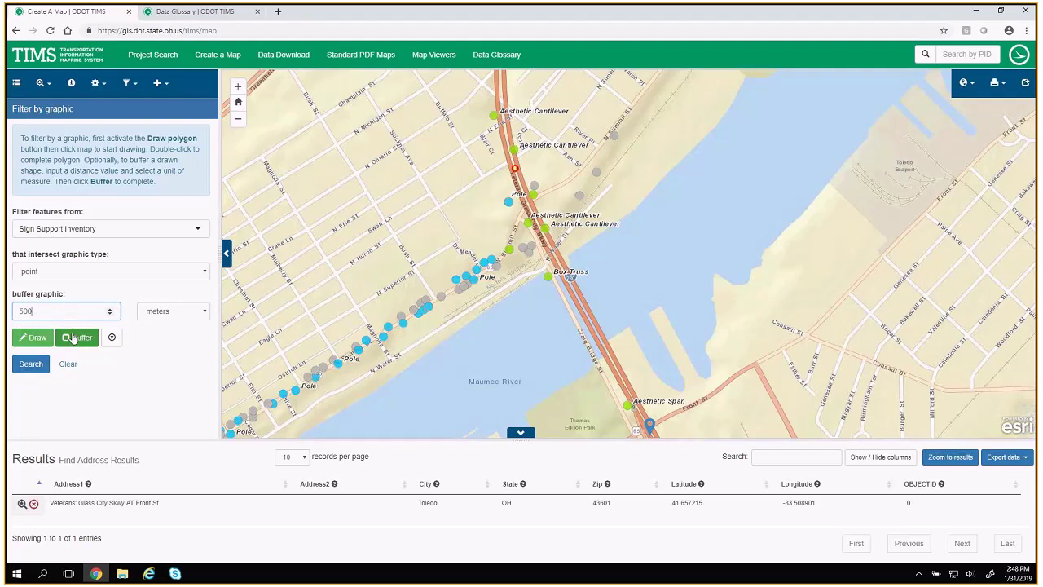
{"action": "left_click", "coordinate": [83, 341]}
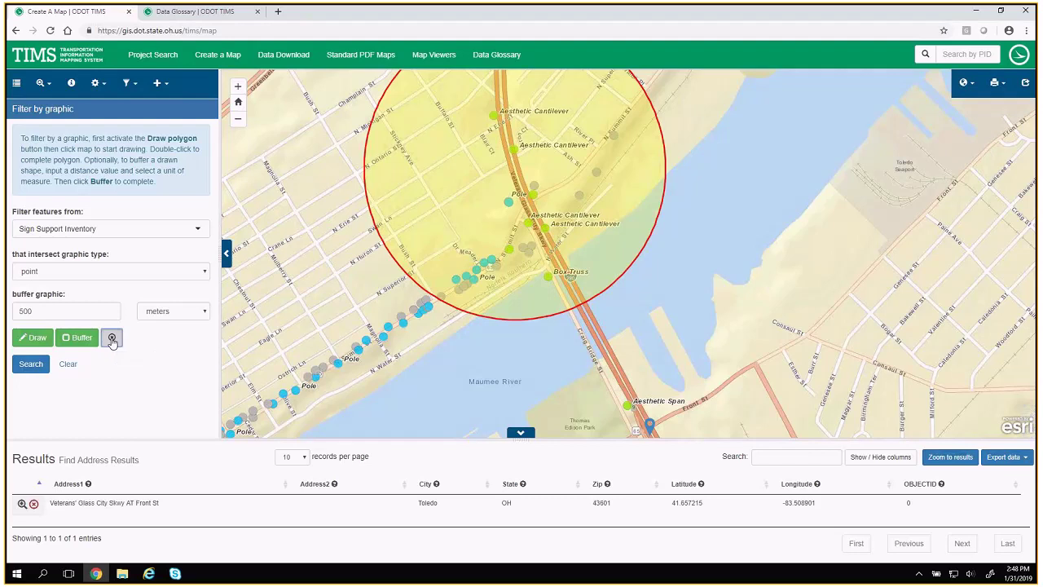
{"action": "left_click", "coordinate": [112, 339]}
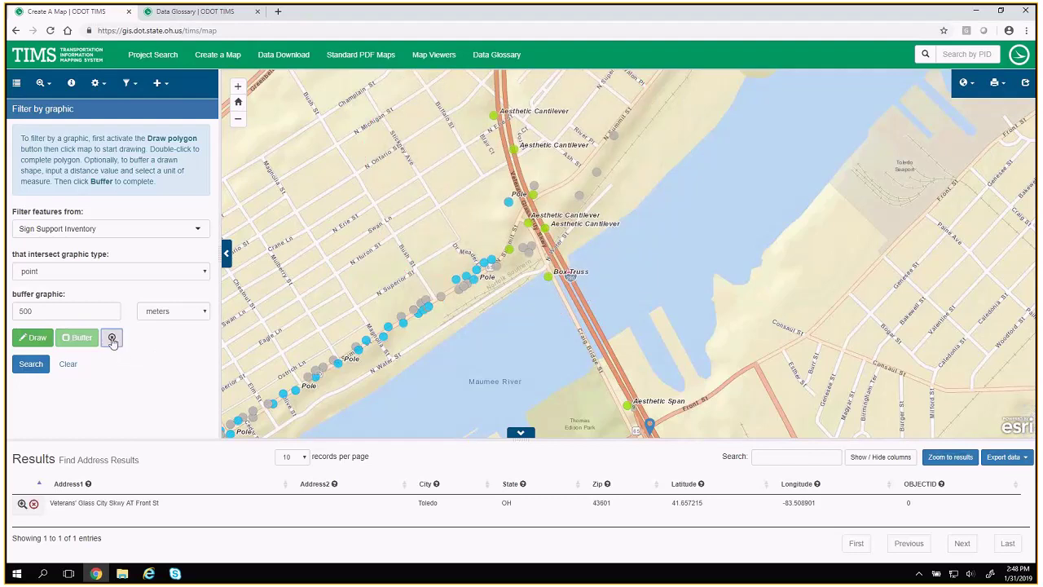
- Place a new point graphic near the I-280 bridge by the river
{"action": "left_click", "coordinate": [61, 273]}
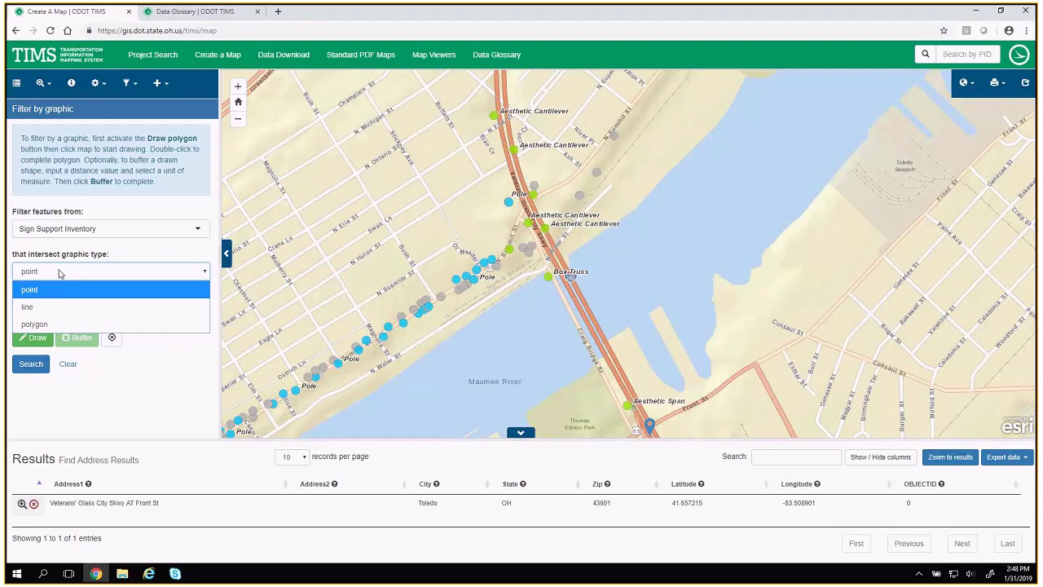
{"action": "left_click", "coordinate": [33, 289]}
{"action": "left_click", "coordinate": [35, 338]}
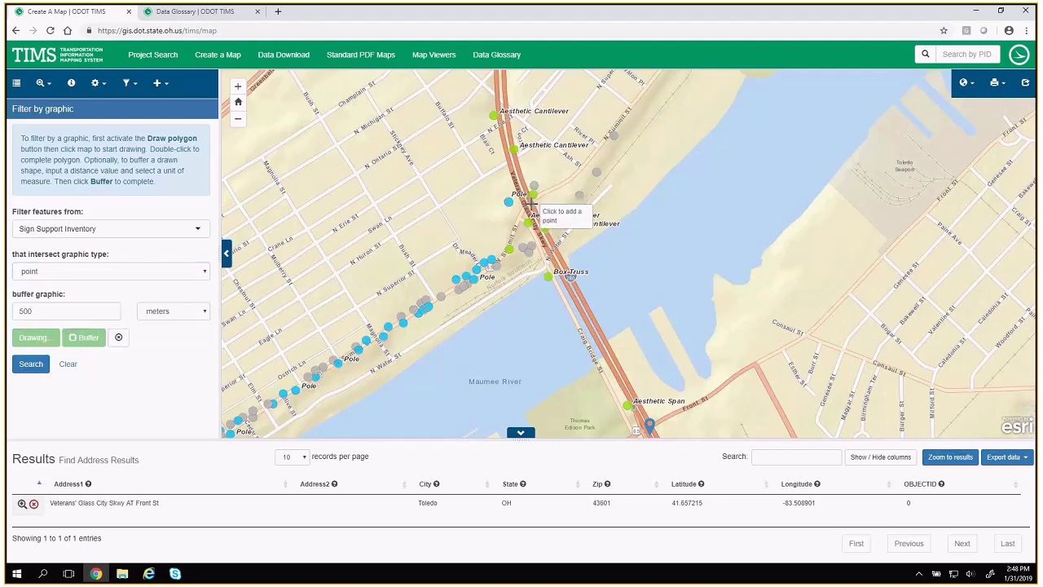
{"action": "left_click", "coordinate": [531, 203]}
- Buffer it by 200 meters, search the sign supports inside, and zoom to the 12 results
{"action": "left_click", "coordinate": [60, 311]}
{"action": "double_click", "coordinate": [38, 308]}
{"action": "type", "text": "200"}
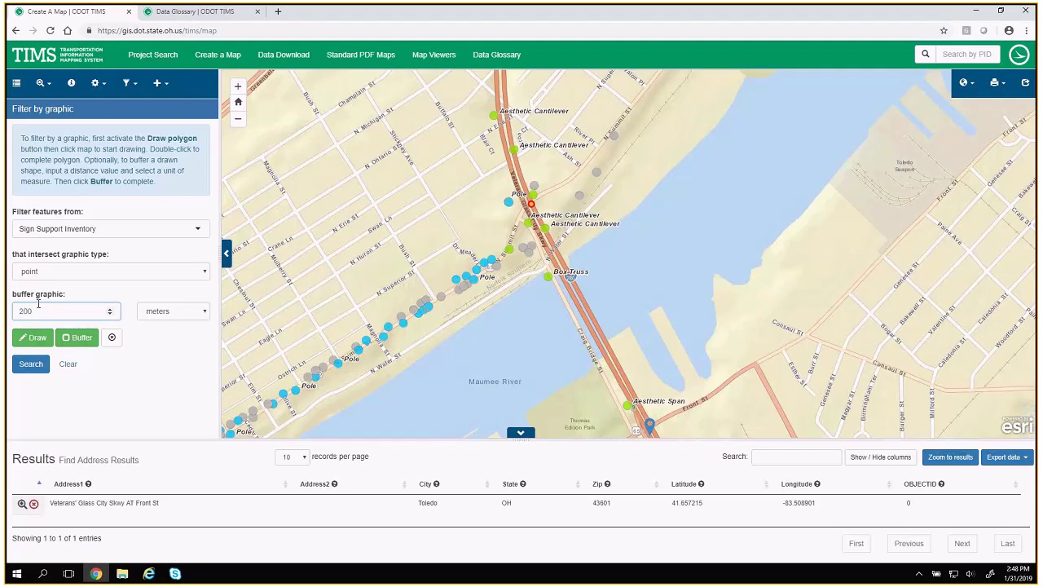
{"action": "left_click", "coordinate": [77, 337]}
{"action": "left_click", "coordinate": [31, 363]}
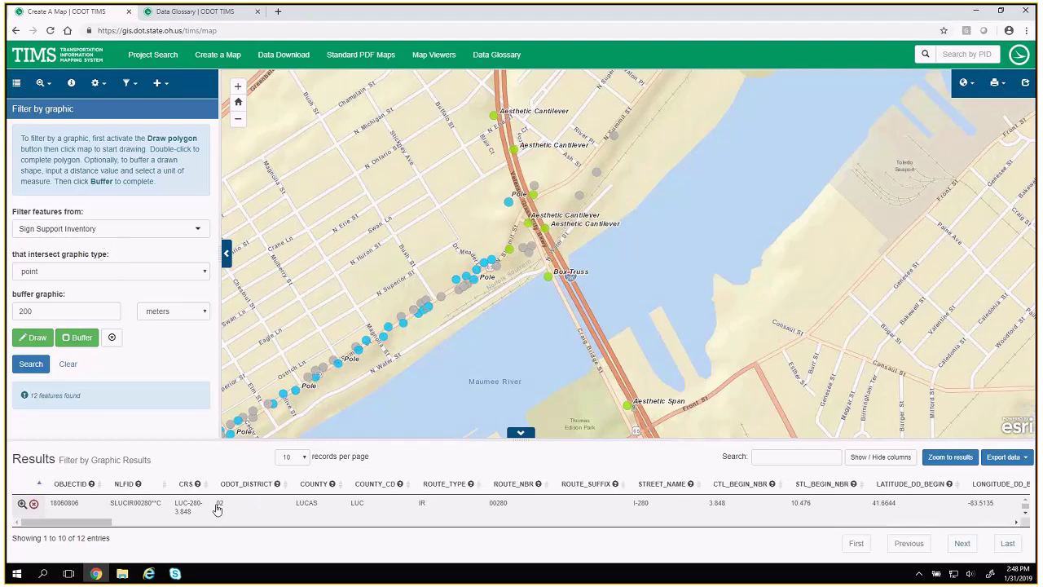
{"action": "left_click", "coordinate": [217, 509]}
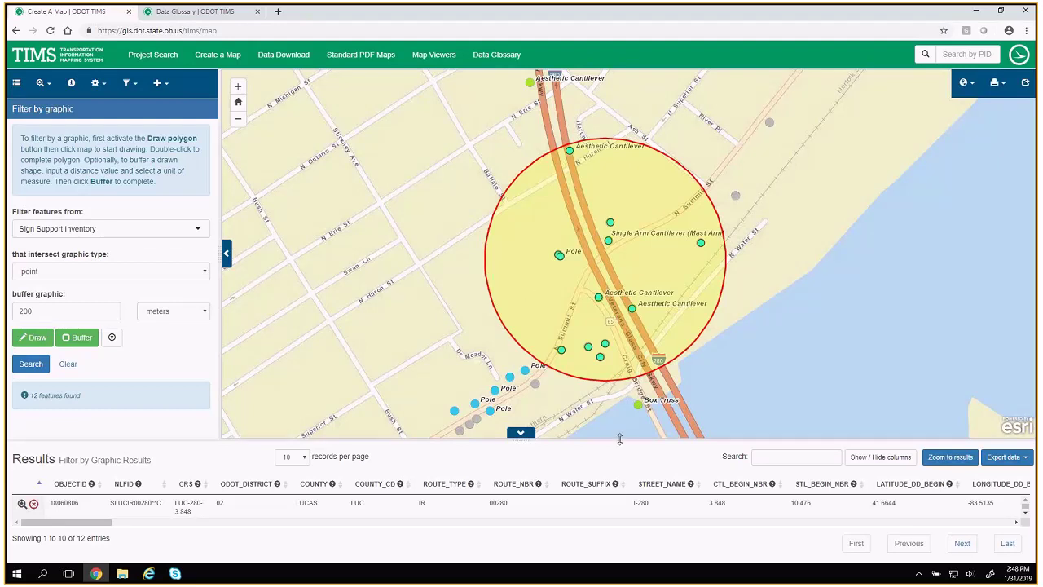
- Show 5 results per page and make the map taller above the results table
{"action": "left_click_drag", "start_coordinate": [619, 440], "coordinate": [644, 280]}
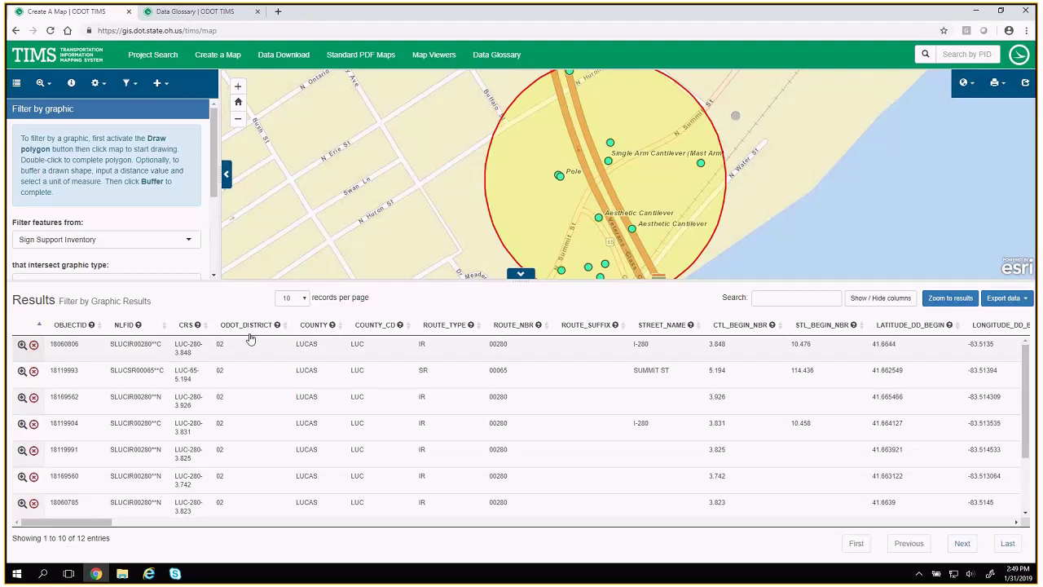
{"action": "left_click", "coordinate": [293, 297]}
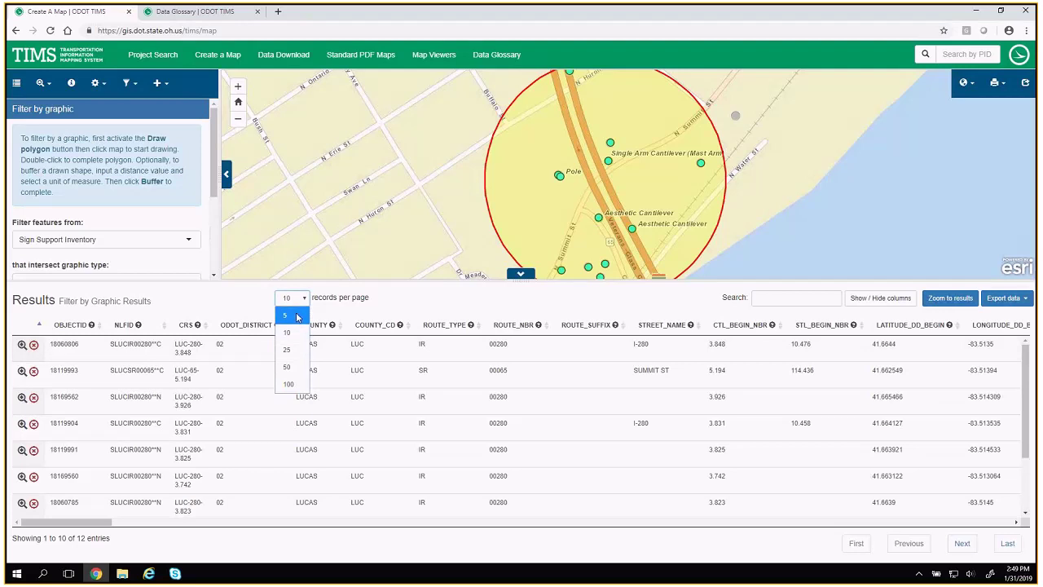
{"action": "left_click", "coordinate": [297, 316]}
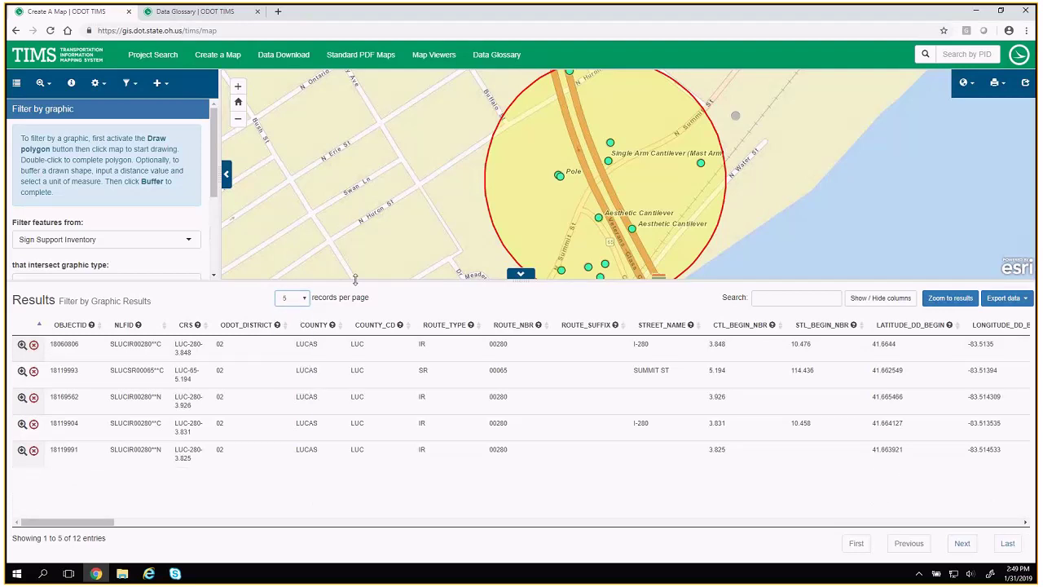
{"action": "left_click_drag", "start_coordinate": [355, 279], "coordinate": [359, 342]}
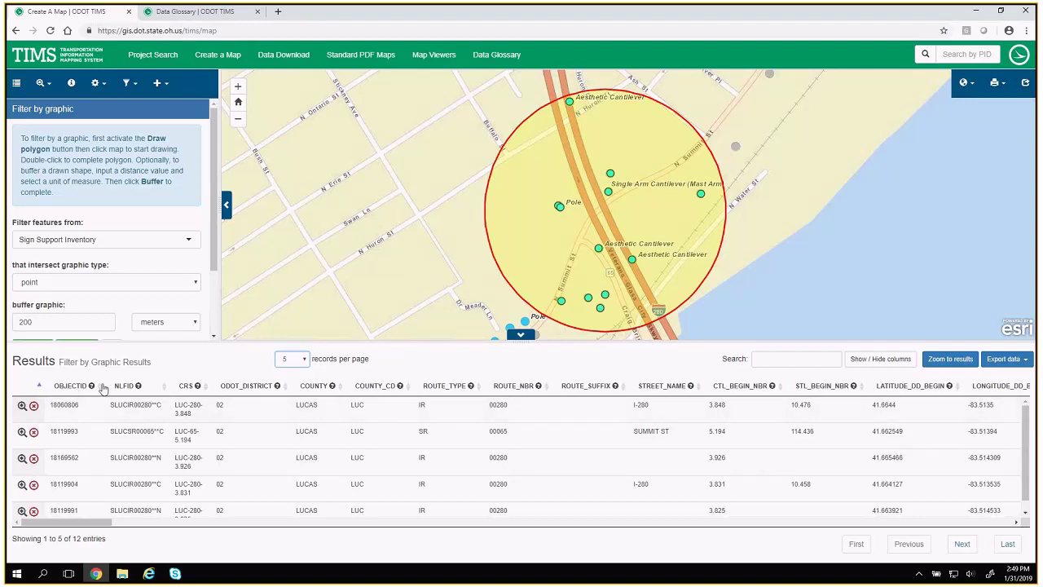
- Sort the results by NLFID and show the COUNTY field's dataset descriptions
{"action": "left_click", "coordinate": [127, 389]}
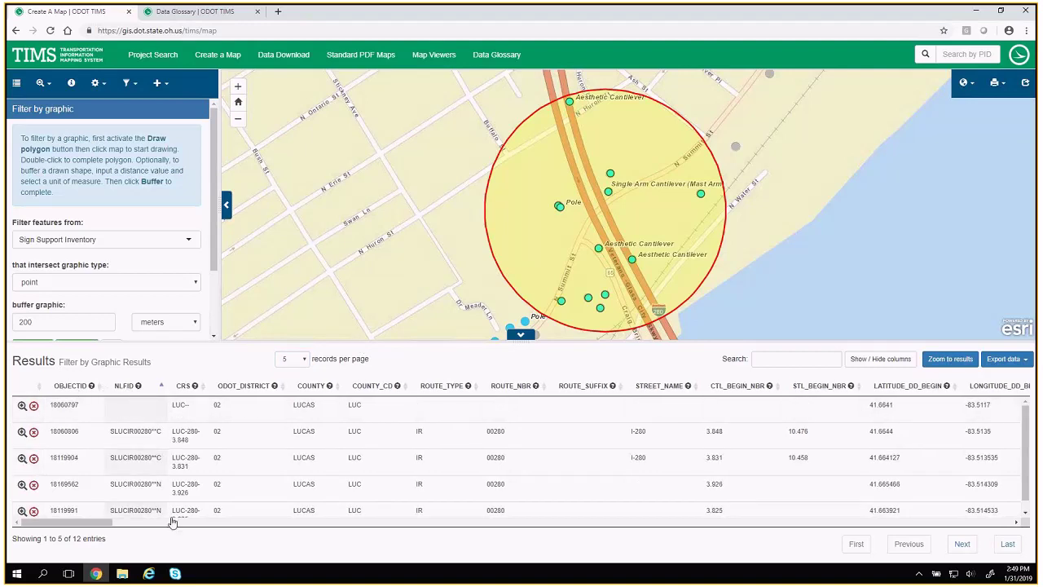
{"action": "left_click", "coordinate": [329, 387]}
{"action": "left_click", "coordinate": [329, 387]}
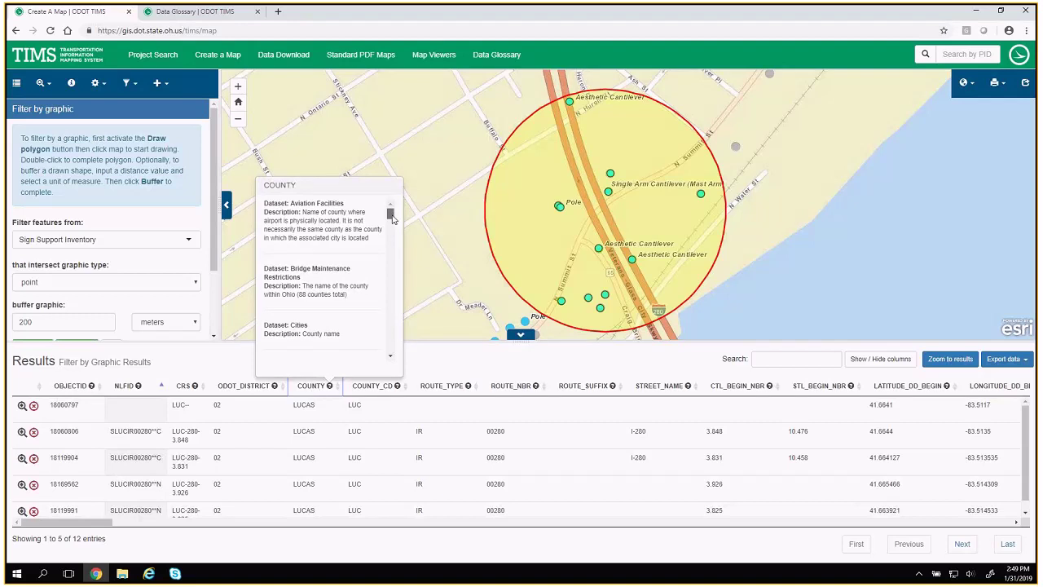
- Dismiss the COUNTY descriptions and read the SUPPORT_STYLE field description
{"action": "left_click_drag", "start_coordinate": [391, 216], "coordinate": [391, 241]}
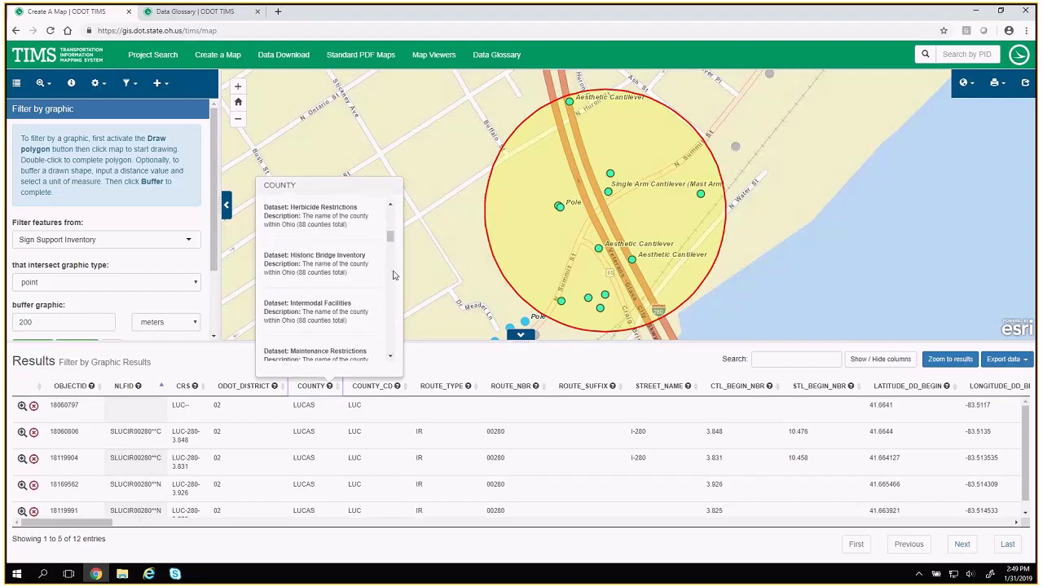
{"action": "left_click", "coordinate": [929, 521]}
{"action": "left_click", "coordinate": [928, 521]}
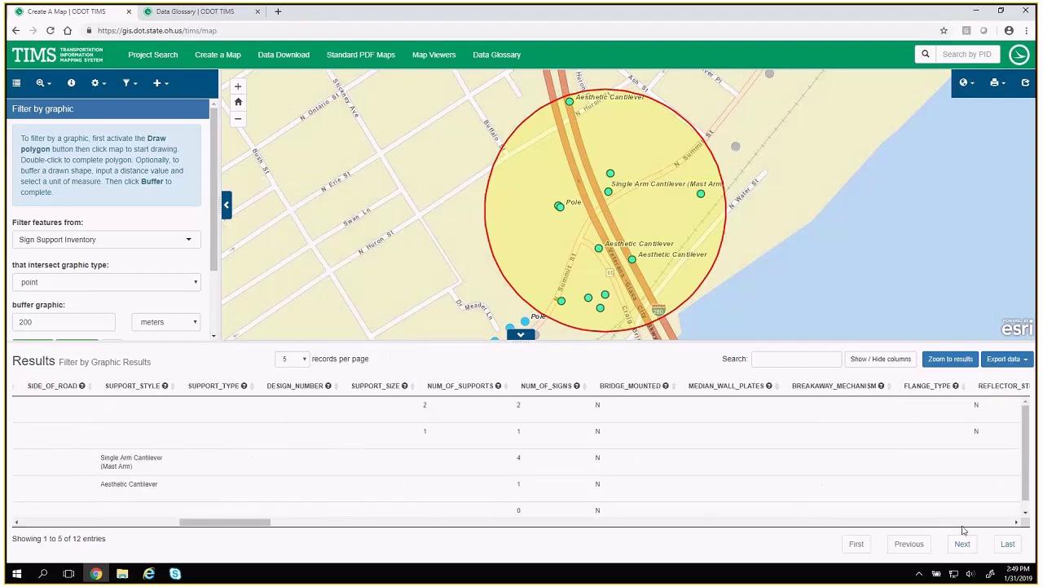
{"action": "left_click", "coordinate": [164, 387]}
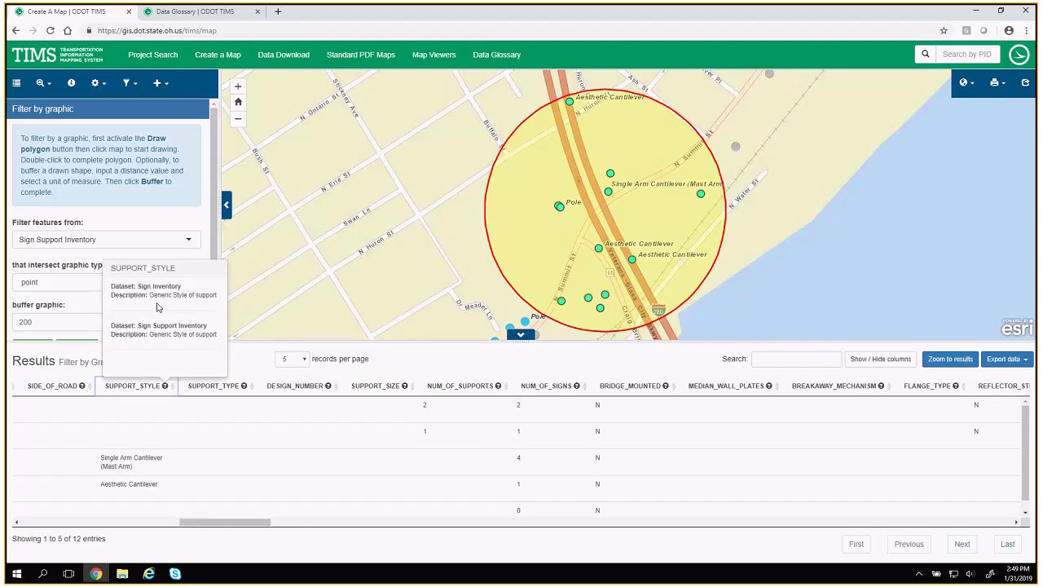
{"action": "left_click", "coordinate": [164, 388]}
- Zoom the map to the first result's feature, then back out to all results
{"action": "left_click_drag", "start_coordinate": [261, 521], "coordinate": [106, 521]}
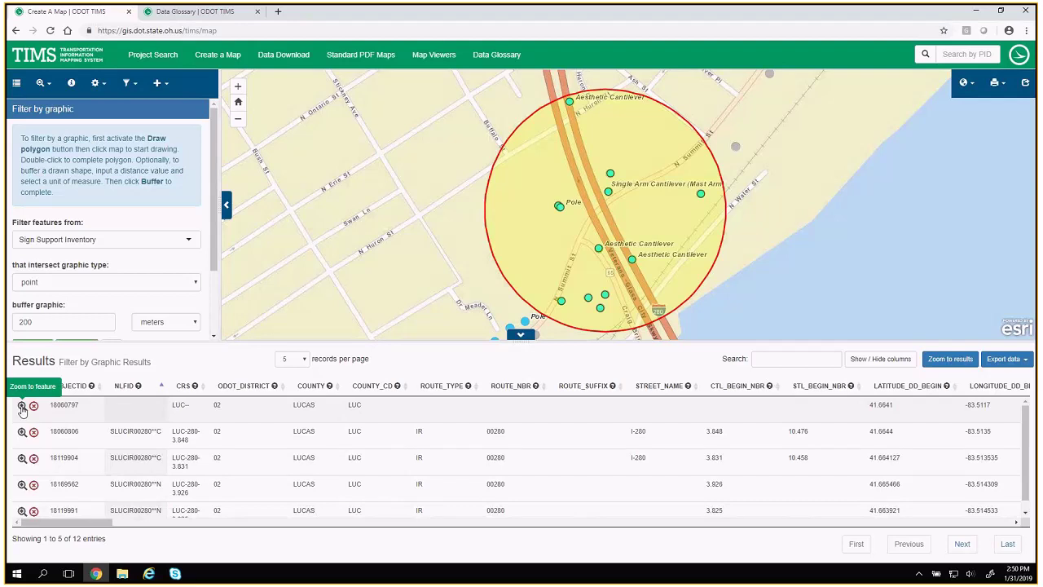
{"action": "left_click", "coordinate": [22, 406]}
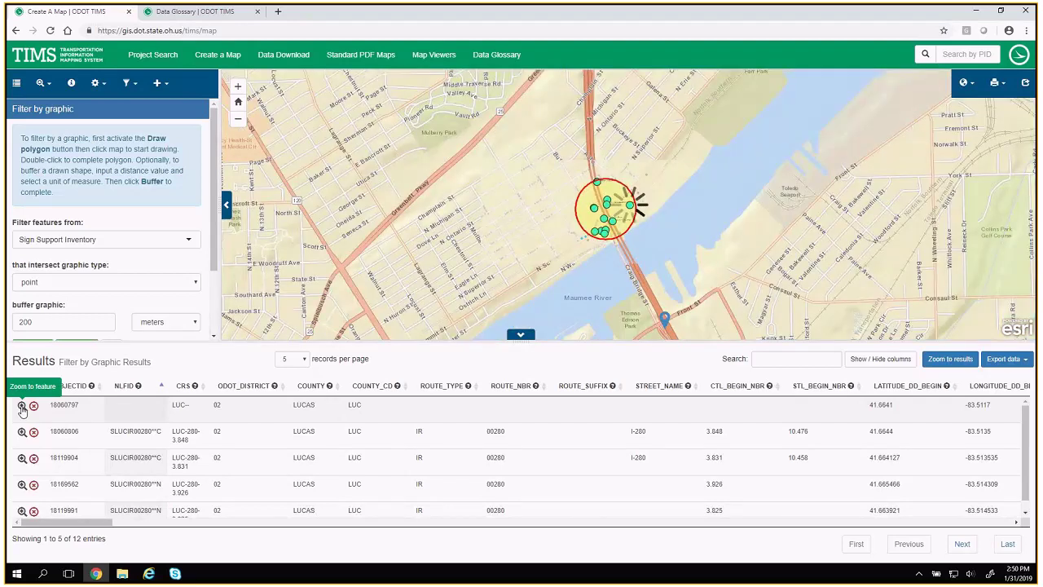
{"action": "left_click", "coordinate": [22, 406]}
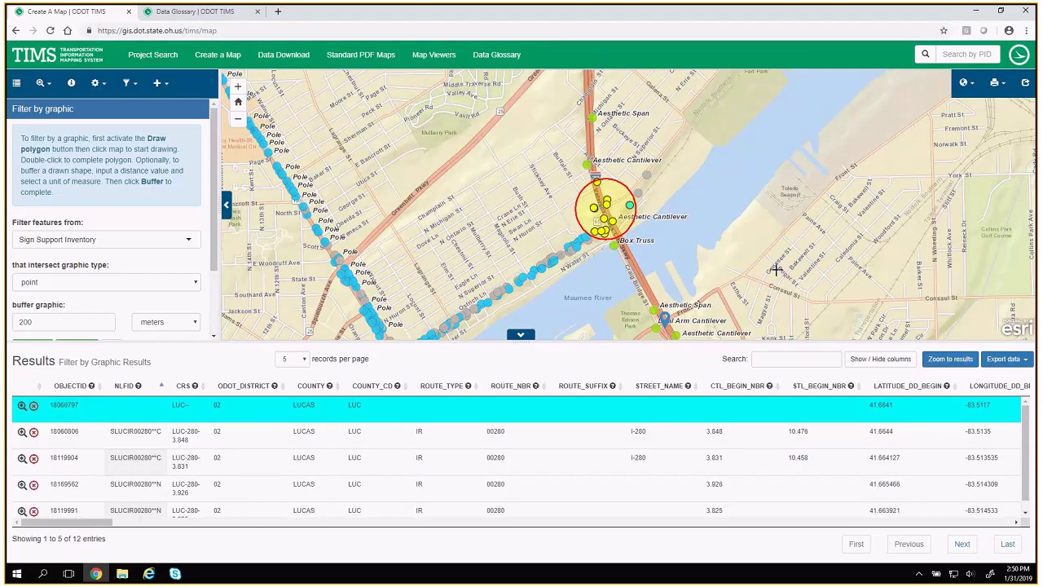
{"action": "left_click", "coordinate": [964, 361]}
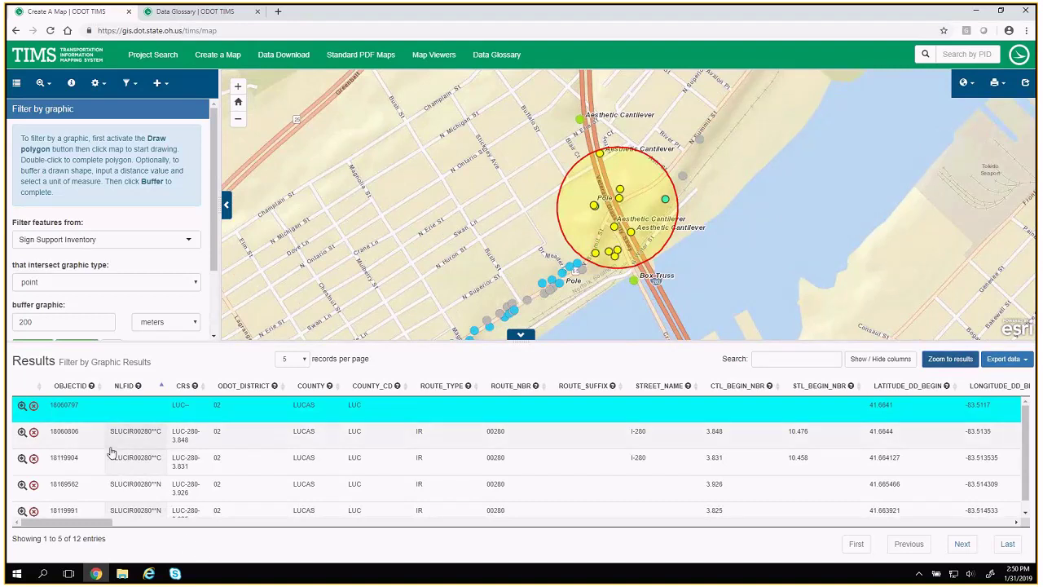
- Zoom the map to records 18060806 and then 18119991
{"action": "left_click", "coordinate": [85, 445]}
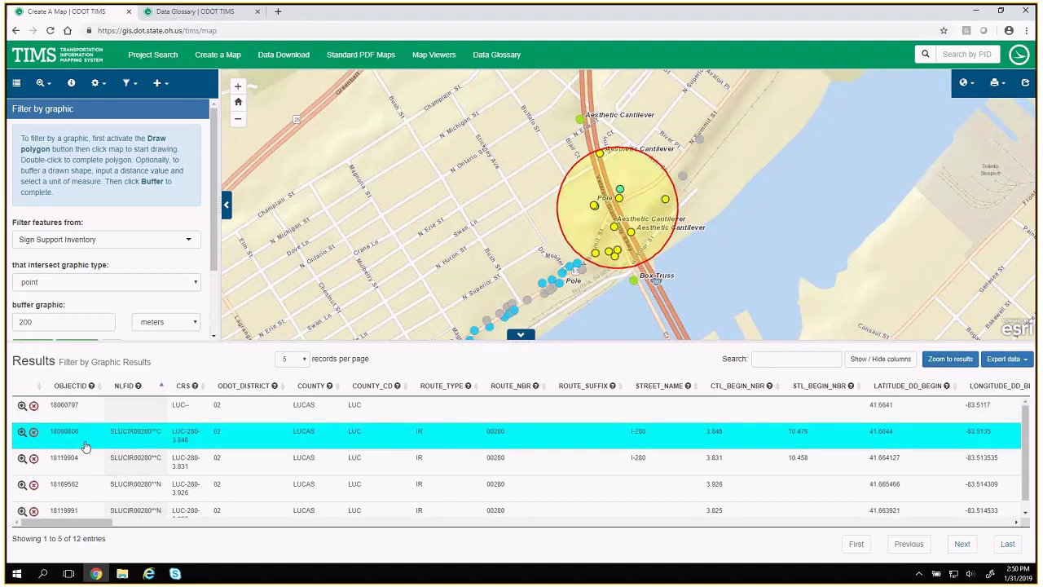
{"action": "left_click", "coordinate": [22, 434]}
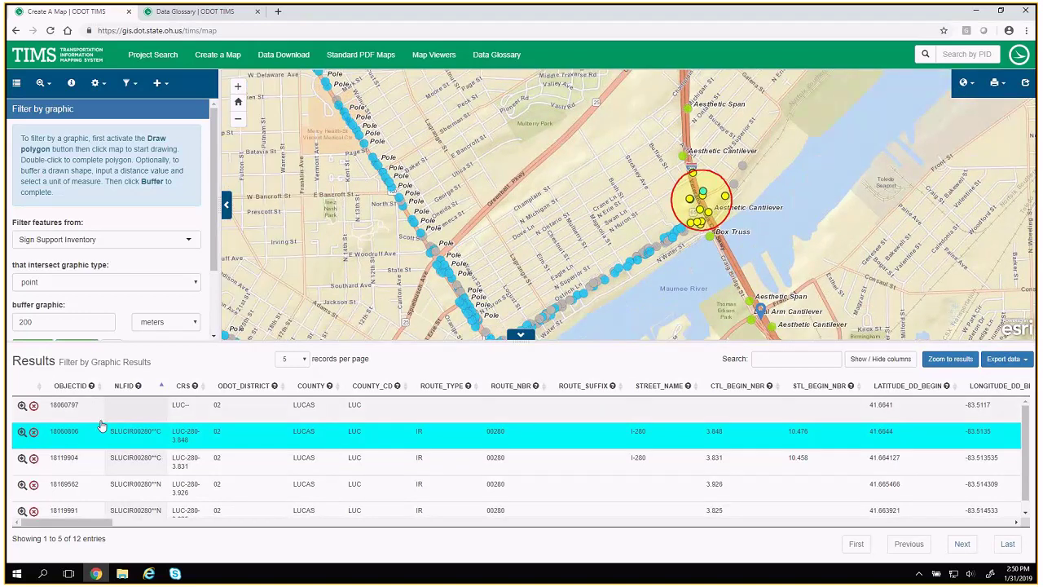
{"action": "scroll", "coordinate": [102, 425], "scroll_direction": "down", "scroll_amount": 1}
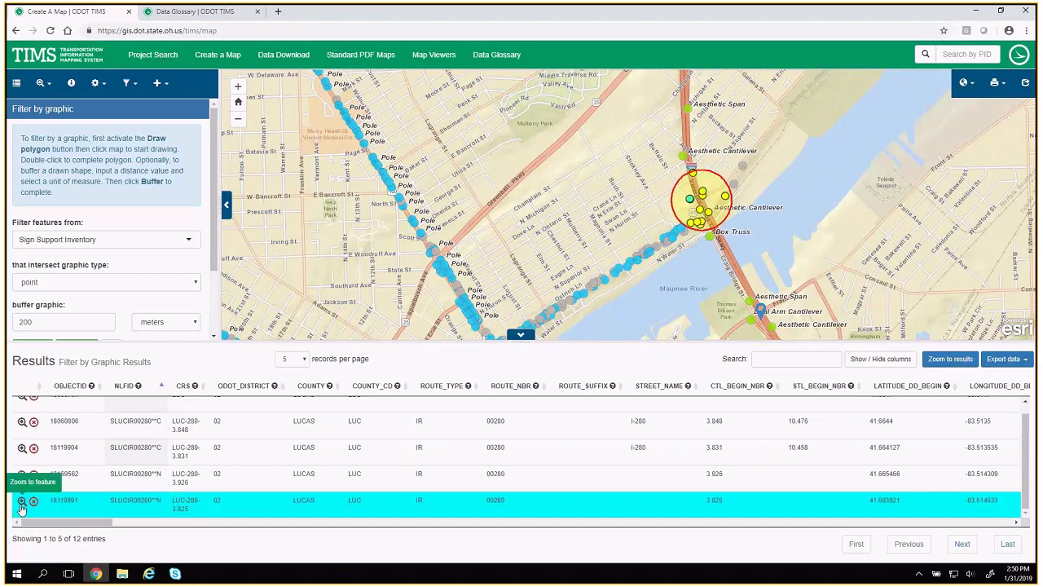
{"action": "left_click", "coordinate": [21, 502]}
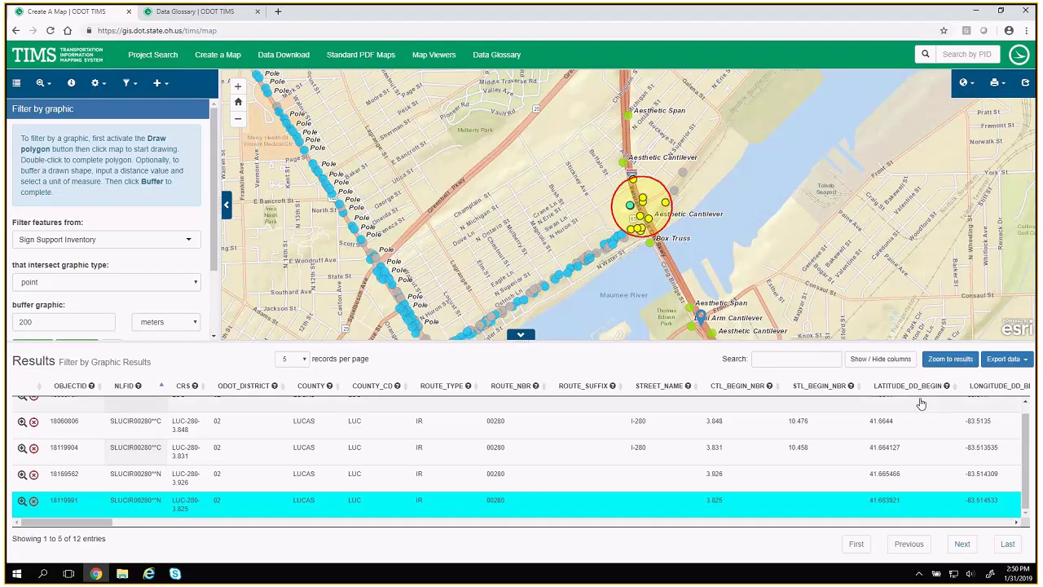
{"action": "left_click", "coordinate": [768, 360]}
- Search the results for 00280, narrowing them to 7 IR 280 sign supports
{"action": "type", "text": "000"}
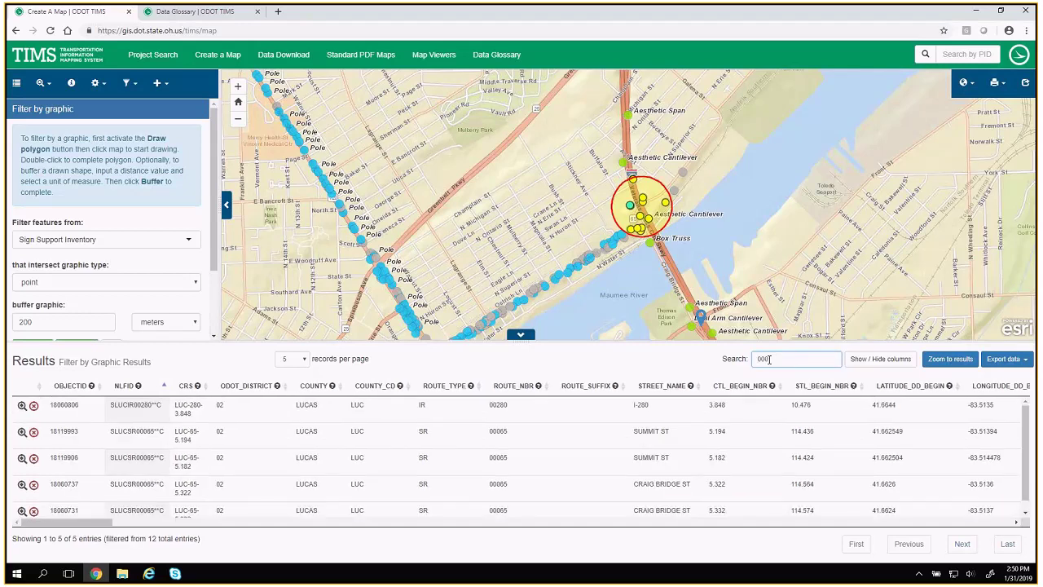
{"action": "key", "text": "BackSpace"}
{"action": "type", "text": "280"}
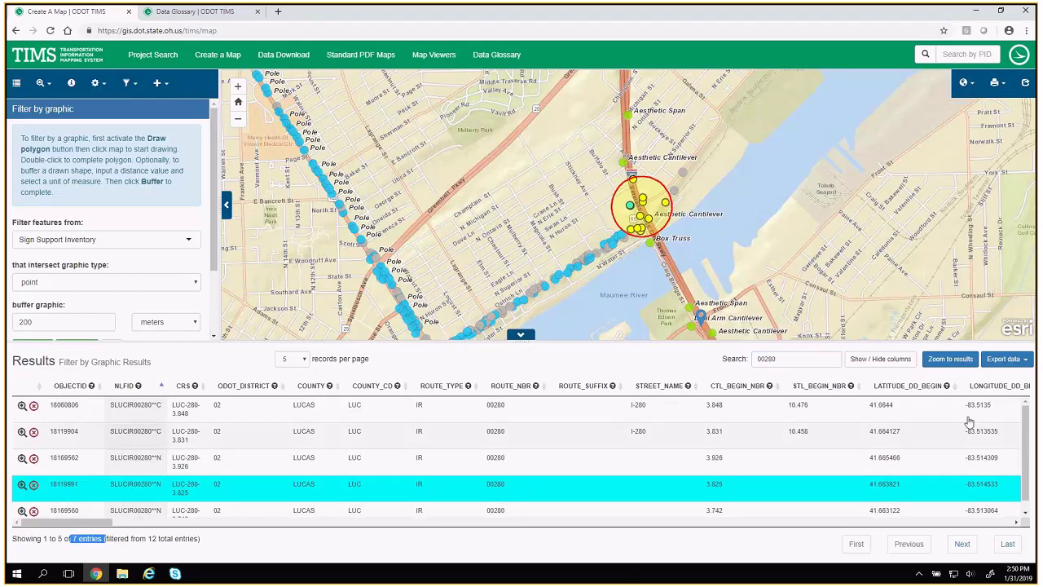
{"action": "left_click", "coordinate": [878, 360]}
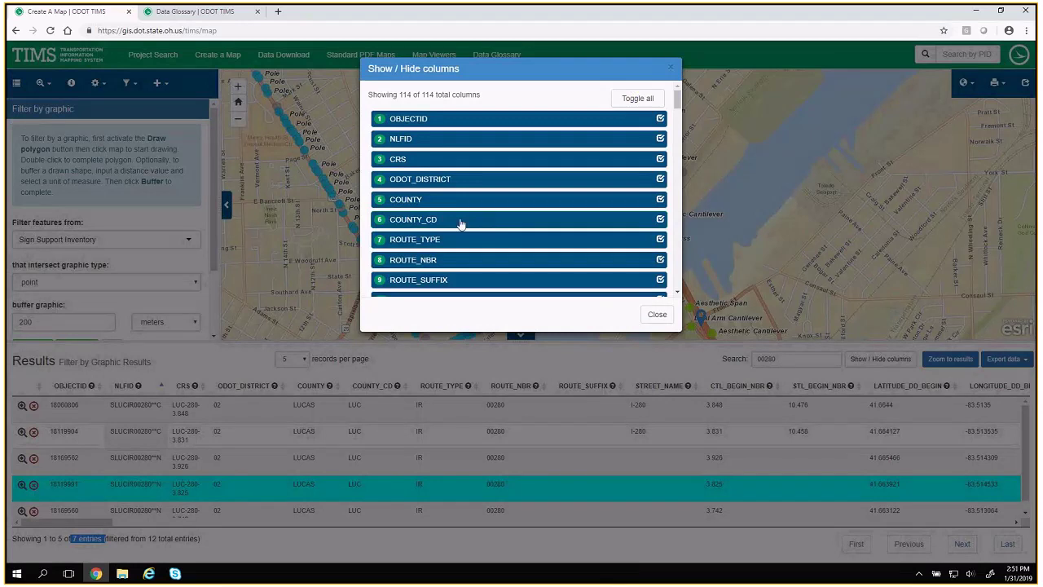
- Hide the NLFID, CRS, ODOT_DISTRICT, COUNTY, COUNTY_CD, ROUTE_TYPE, ROUTE_NBR and ROUTE_SUFFIX columns
{"action": "left_click", "coordinate": [660, 138]}
{"action": "left_click", "coordinate": [660, 159]}
{"action": "left_click", "coordinate": [660, 178]}
{"action": "left_click", "coordinate": [660, 199]}
{"action": "left_click", "coordinate": [660, 219]}
{"action": "left_click", "coordinate": [660, 238]}
{"action": "left_click", "coordinate": [660, 260]}
{"action": "left_click", "coordinate": [659, 279]}
{"action": "scroll", "coordinate": [666, 244], "scroll_direction": "down", "scroll_amount": 2}
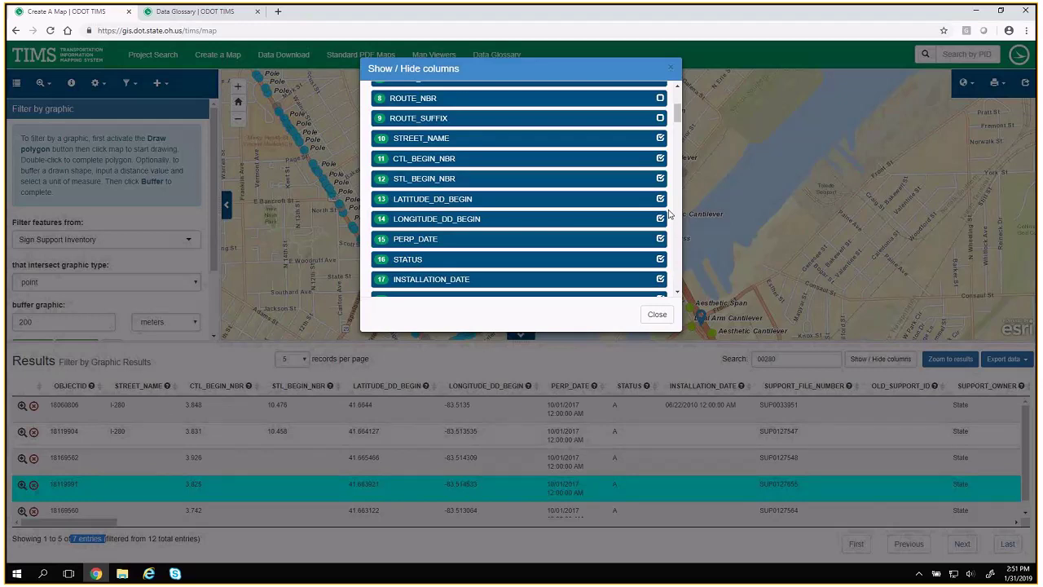
{"action": "scroll", "coordinate": [668, 214], "scroll_direction": "up", "scroll_amount": 3}
- Toggle all remaining columns off, show only SUPPORT_STYLE, and close the column settings
{"action": "left_click", "coordinate": [640, 98]}
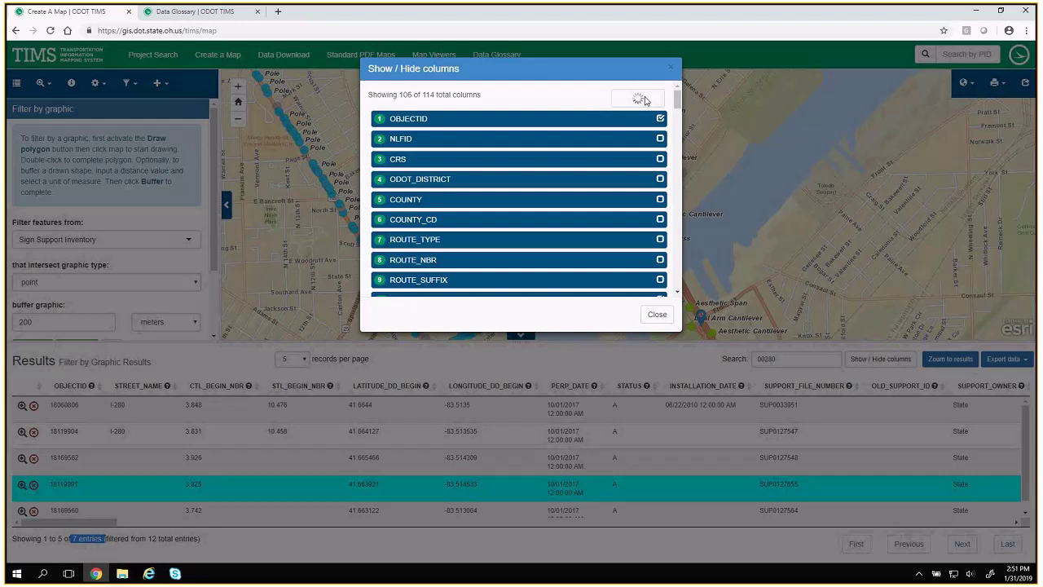
{"action": "scroll", "coordinate": [589, 226], "scroll_direction": "down", "scroll_amount": 4}
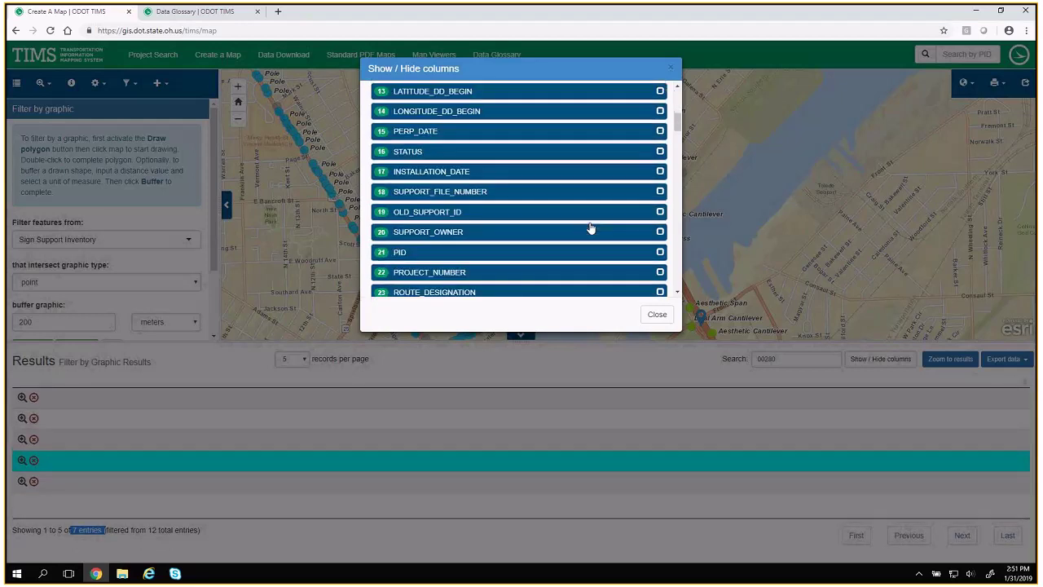
{"action": "scroll", "coordinate": [589, 227], "scroll_direction": "down", "scroll_amount": 3}
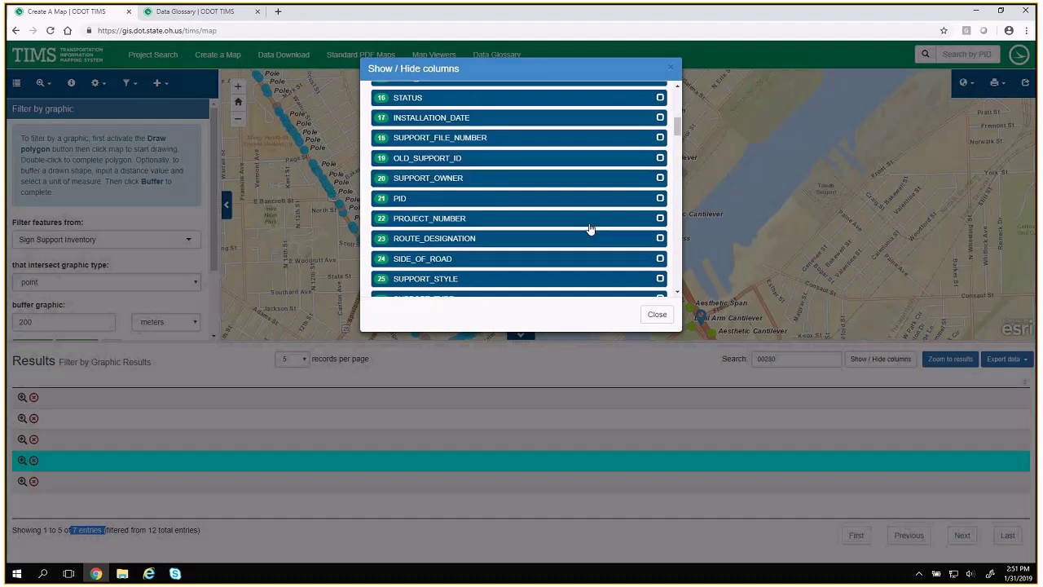
{"action": "left_click", "coordinate": [659, 173]}
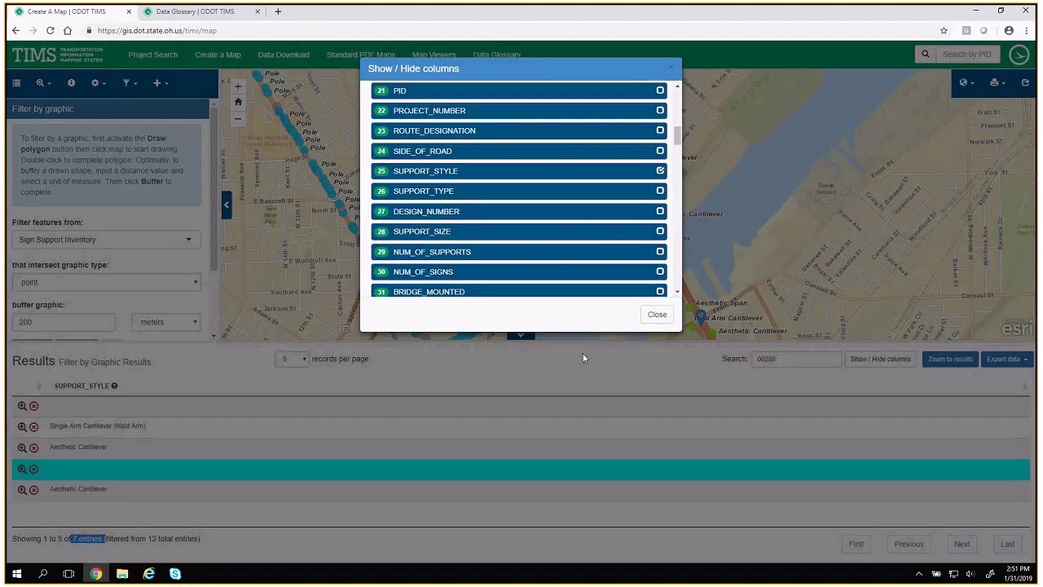
{"action": "left_click", "coordinate": [658, 316]}
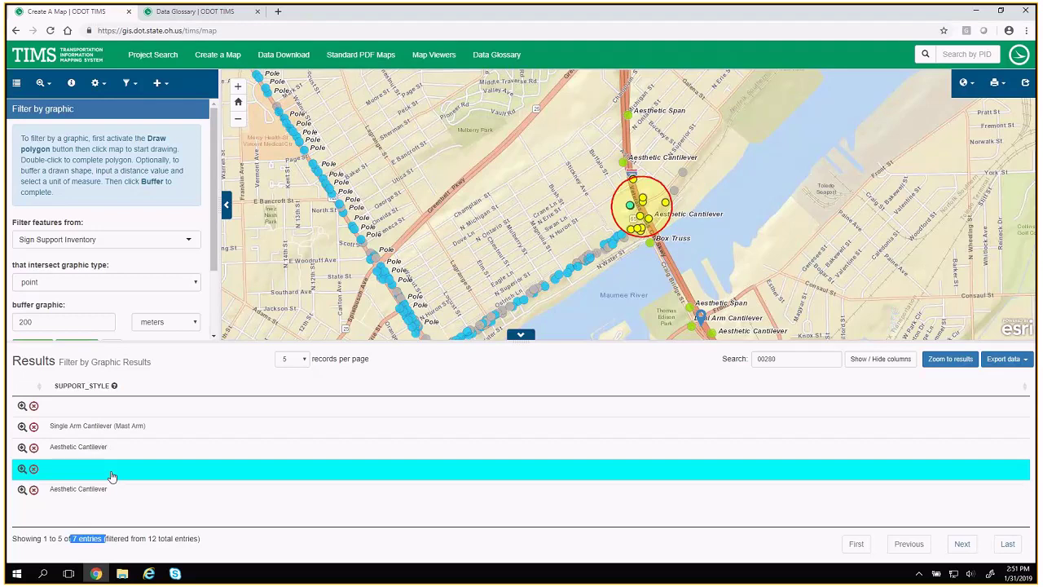
- Switch to Filter by geography on the Underdrain Outlet Inventory layer
{"action": "left_click", "coordinate": [128, 84]}
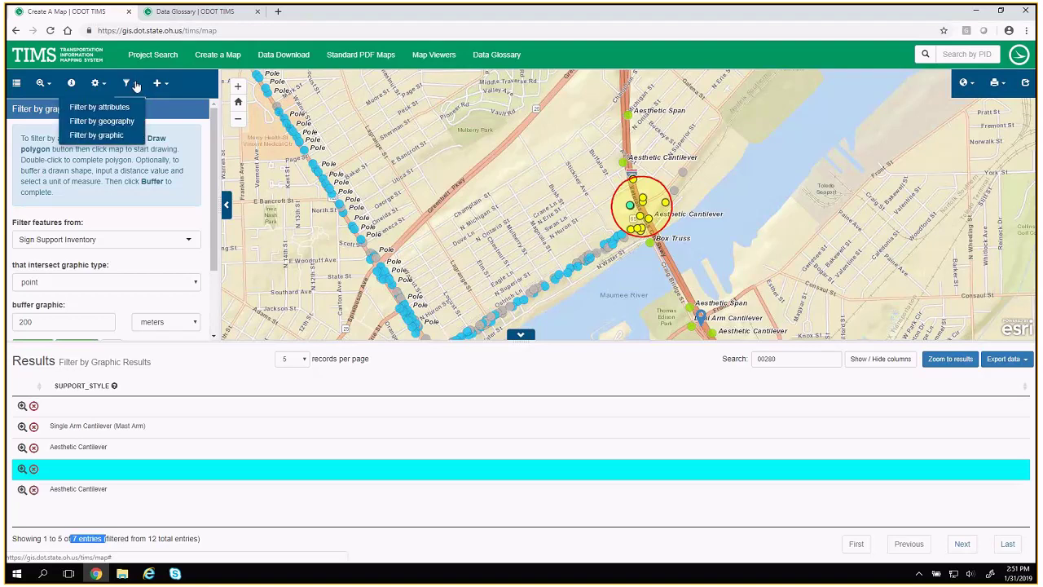
{"action": "left_click", "coordinate": [120, 123]}
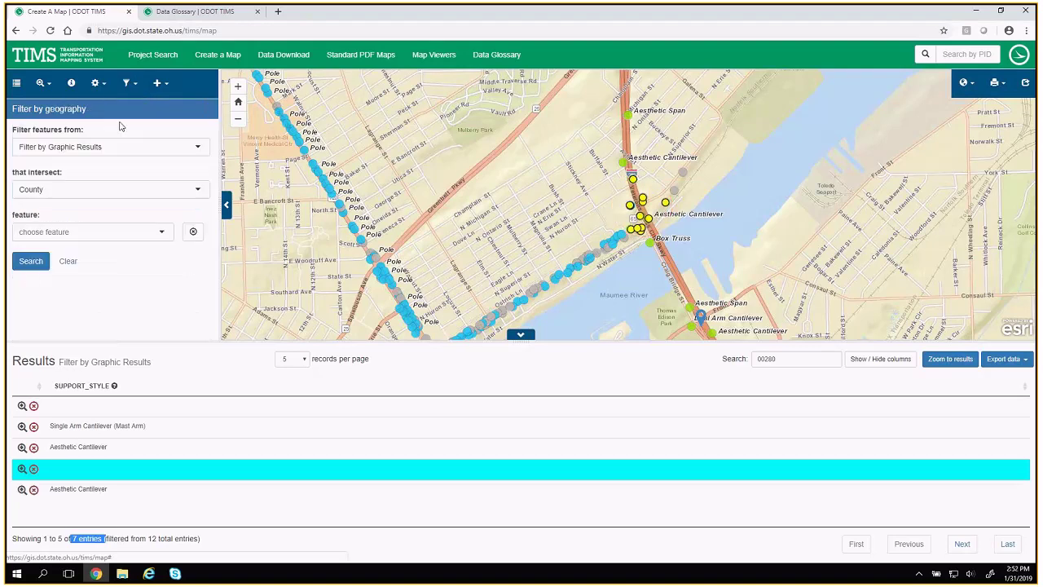
{"action": "left_click", "coordinate": [133, 145]}
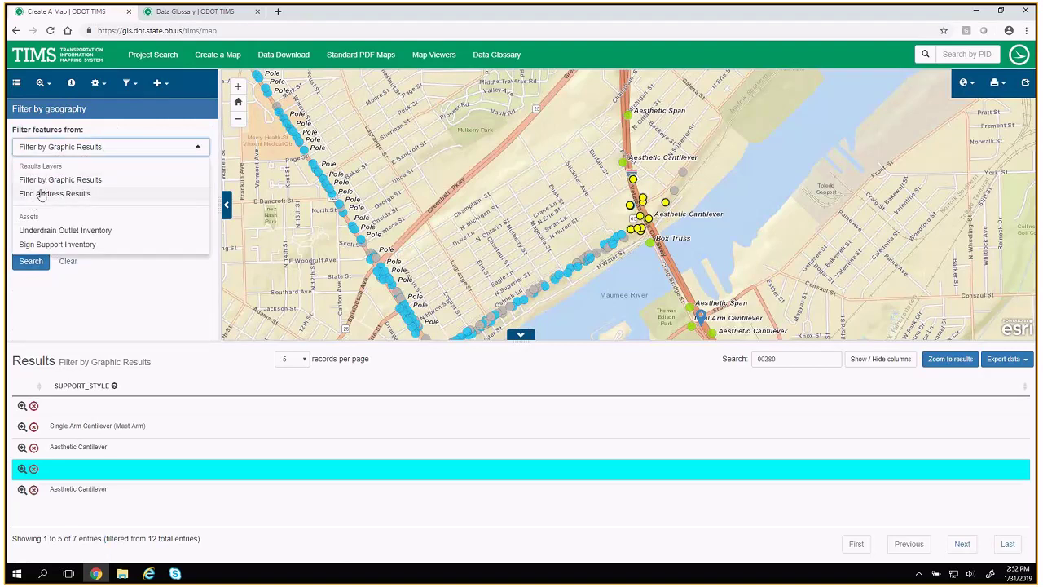
{"action": "left_click", "coordinate": [68, 232]}
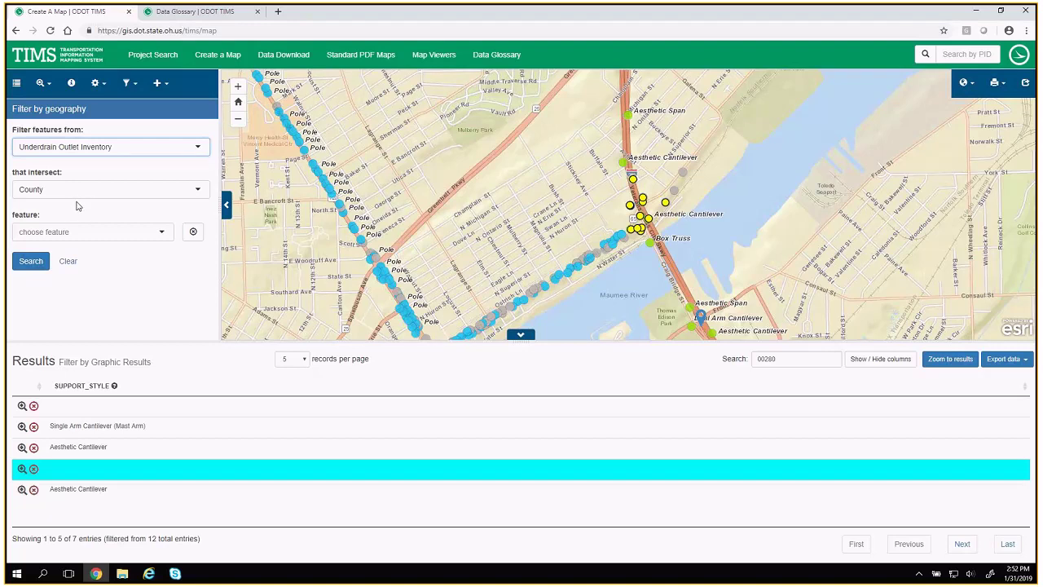
- Search within County LUCAS and highlight the resulting 404-entry count
{"action": "left_click", "coordinate": [141, 194]}
{"action": "left_click", "coordinate": [134, 193]}
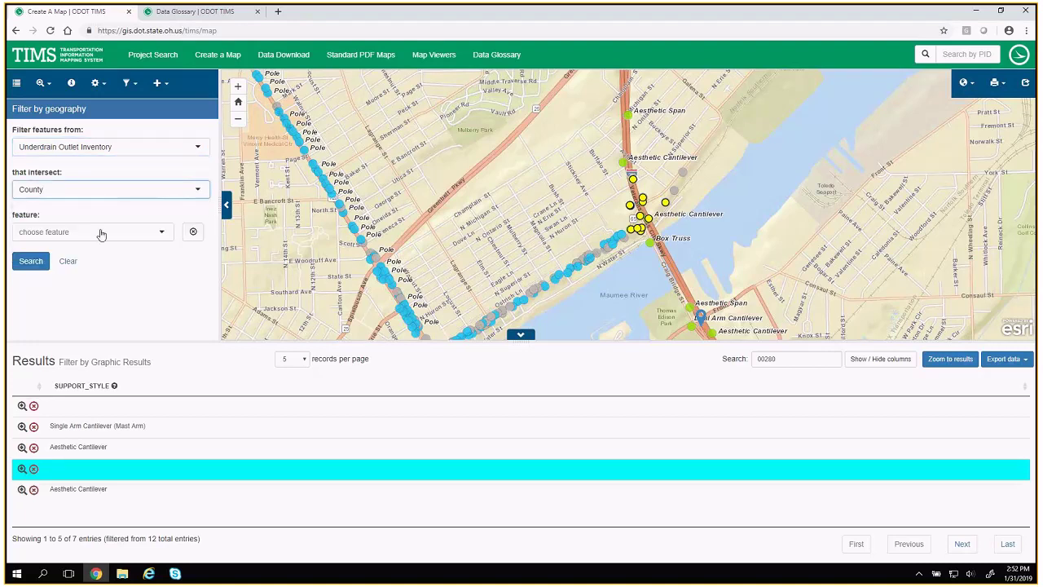
{"action": "left_click", "coordinate": [101, 232]}
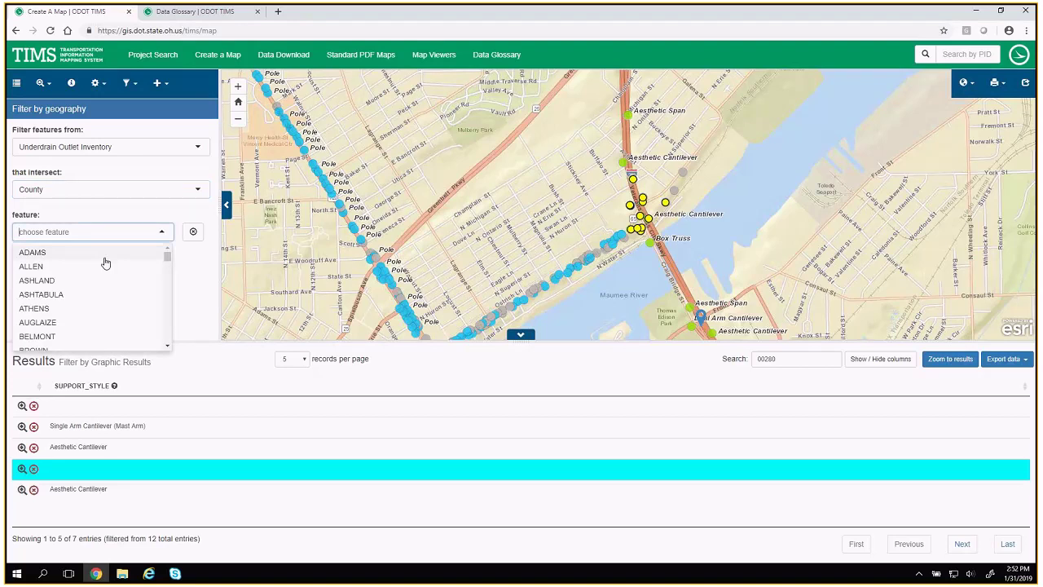
{"action": "type", "text": "luc"}
{"action": "left_click", "coordinate": [81, 253]}
{"action": "left_click", "coordinate": [31, 260]}
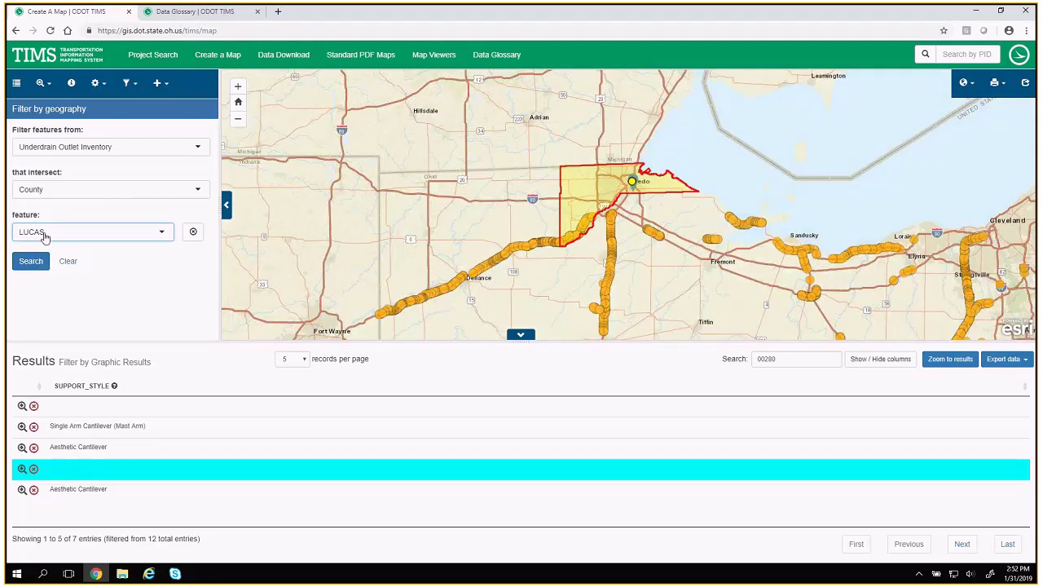
{"action": "left_click", "coordinate": [33, 265]}
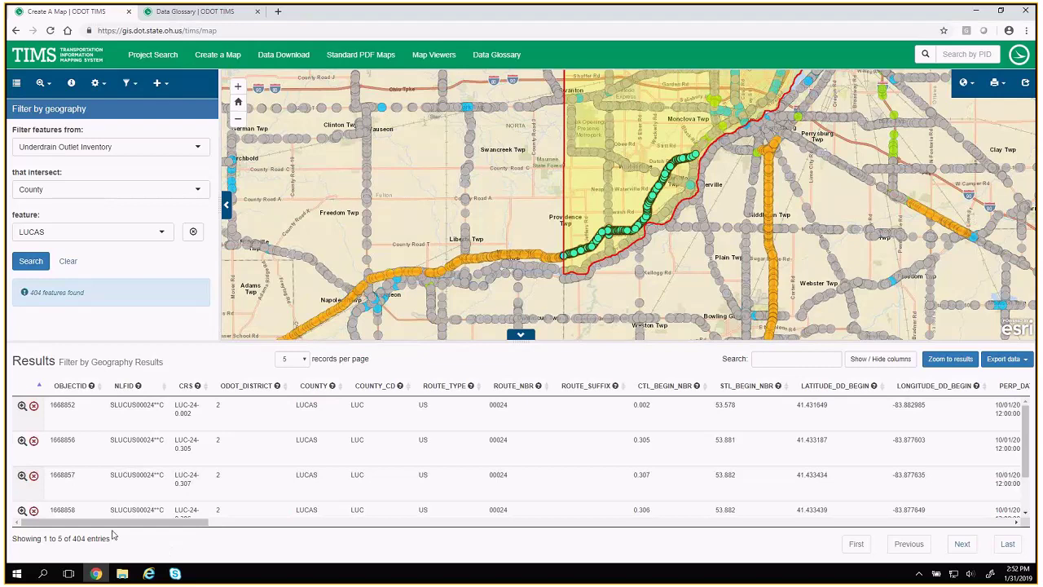
{"action": "left_click_drag", "start_coordinate": [73, 537], "coordinate": [92, 538]}
{"action": "left_click_drag", "start_coordinate": [92, 539], "coordinate": [11, 538]}
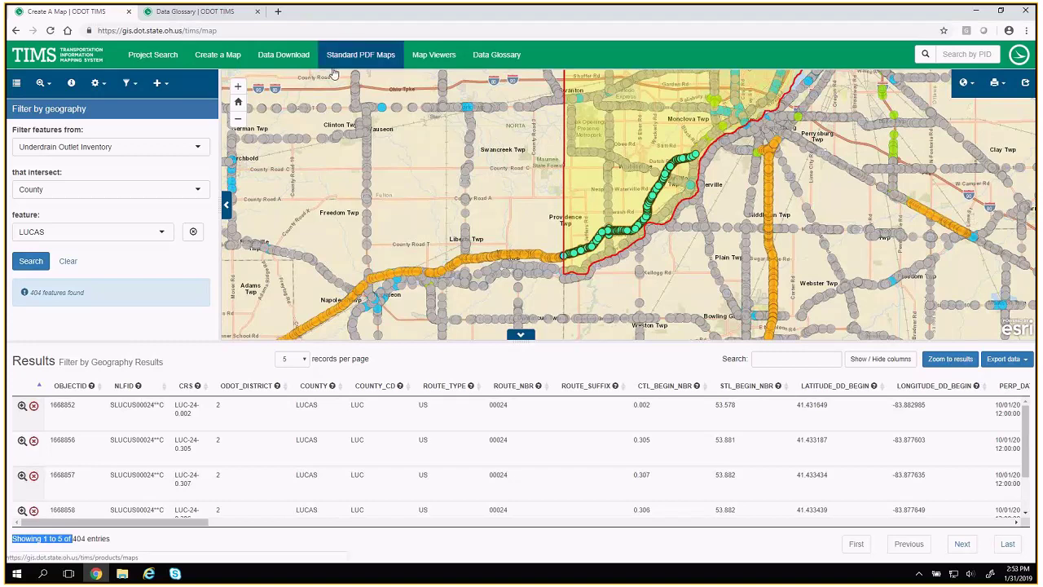
- Turn off the Underdrain Outlet Inventory and Sign Support Inventory layers, then reload the map fresh with F5
{"action": "left_click", "coordinate": [16, 86]}
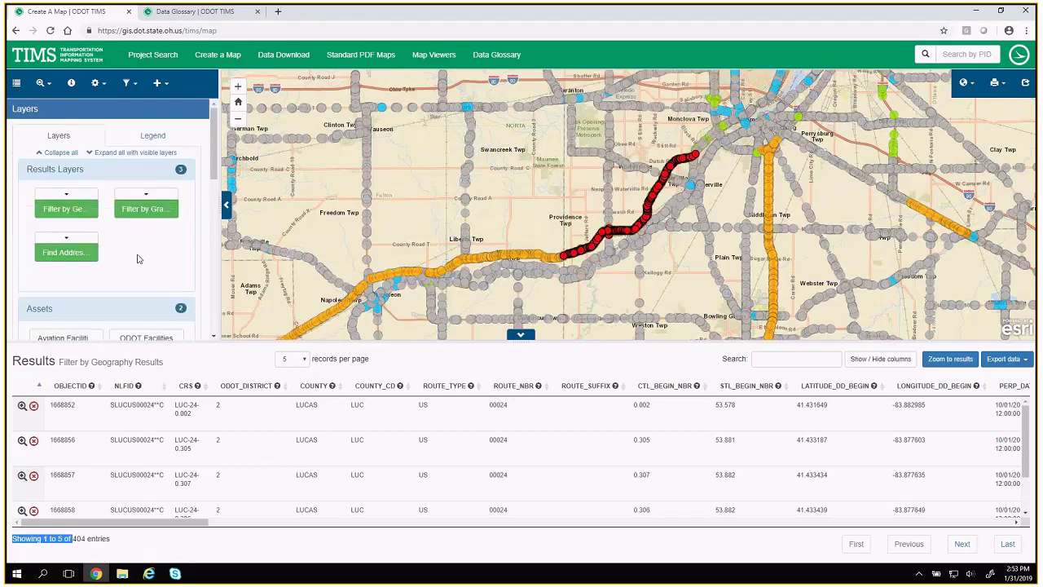
{"action": "scroll", "coordinate": [138, 259], "scroll_direction": "down", "scroll_amount": 1}
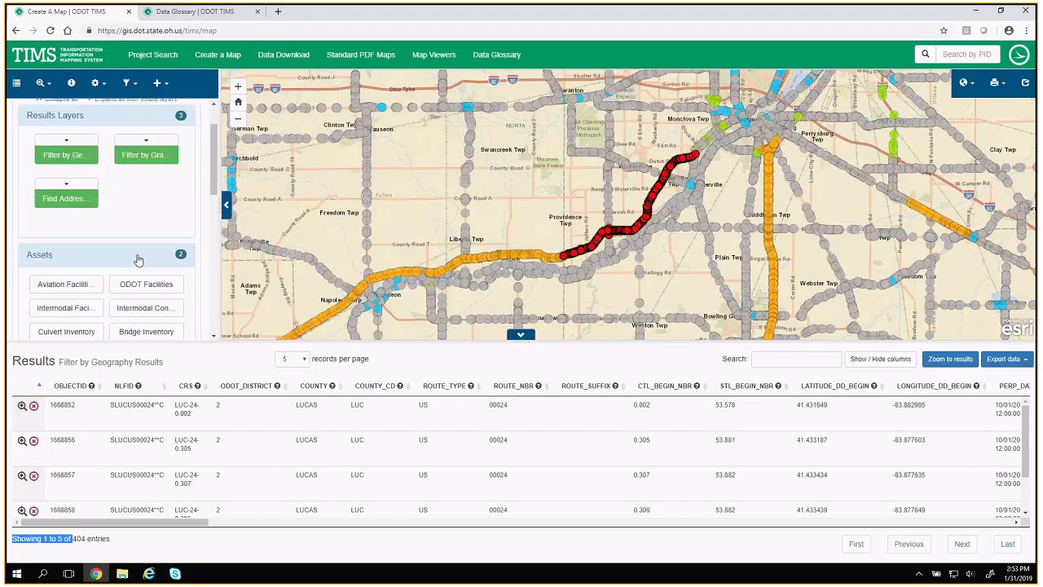
{"action": "scroll", "coordinate": [139, 259], "scroll_direction": "down", "scroll_amount": 2}
{"action": "left_click", "coordinate": [259, 263]}
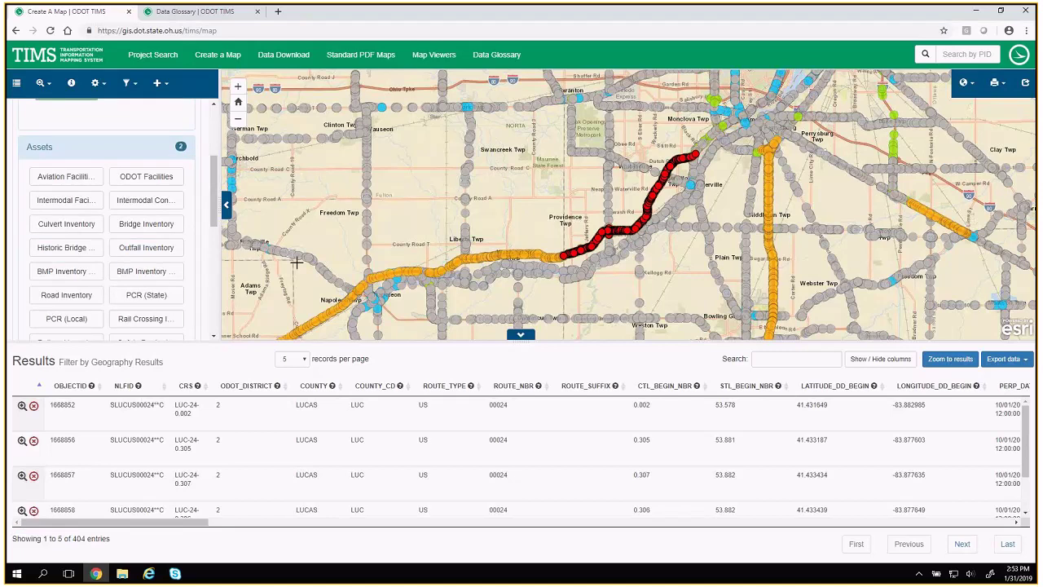
{"action": "left_click_drag", "start_coordinate": [218, 272], "coordinate": [311, 272]}
{"action": "scroll", "coordinate": [184, 228], "scroll_direction": "down", "scroll_amount": 2}
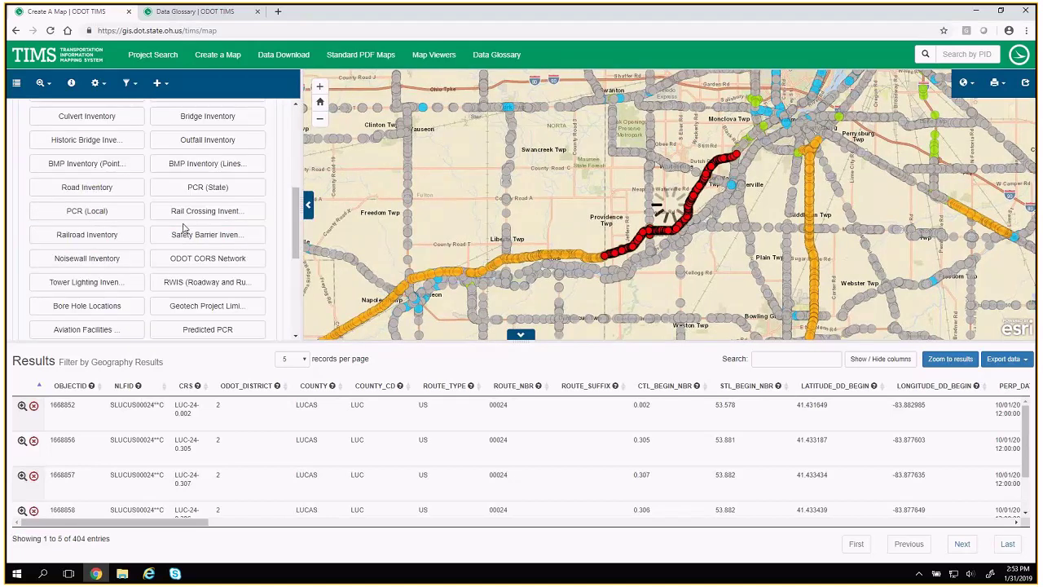
{"action": "scroll", "coordinate": [184, 229], "scroll_direction": "down", "scroll_amount": 3}
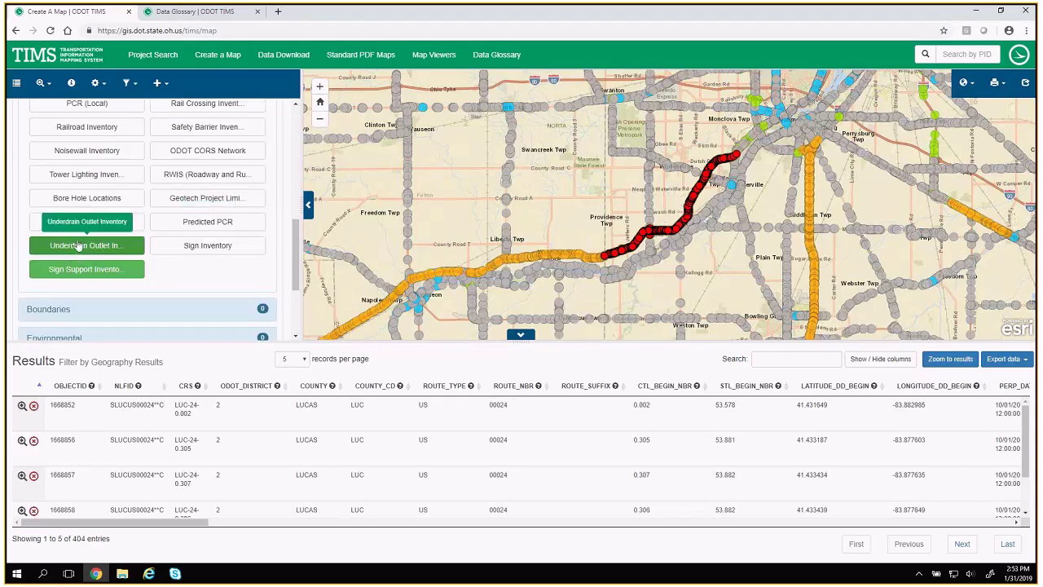
{"action": "left_click", "coordinate": [81, 245]}
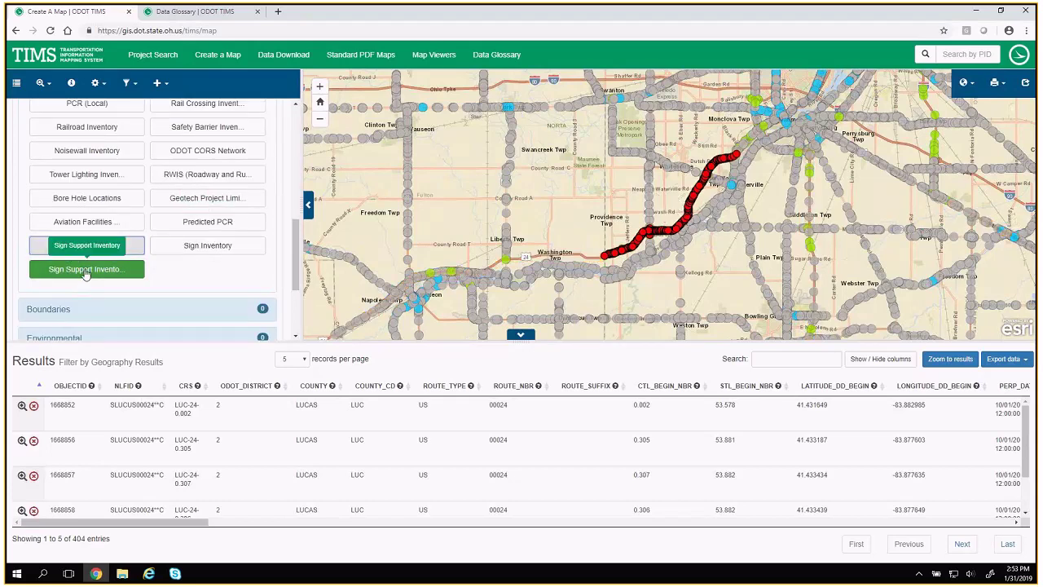
{"action": "left_click", "coordinate": [84, 272]}
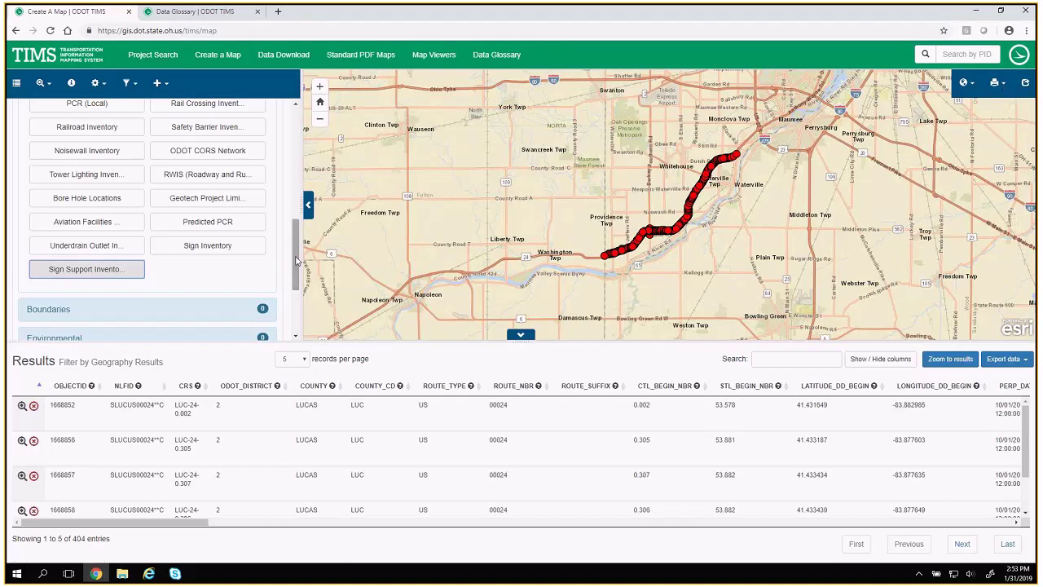
{"action": "left_click_drag", "start_coordinate": [298, 261], "coordinate": [298, 143]}
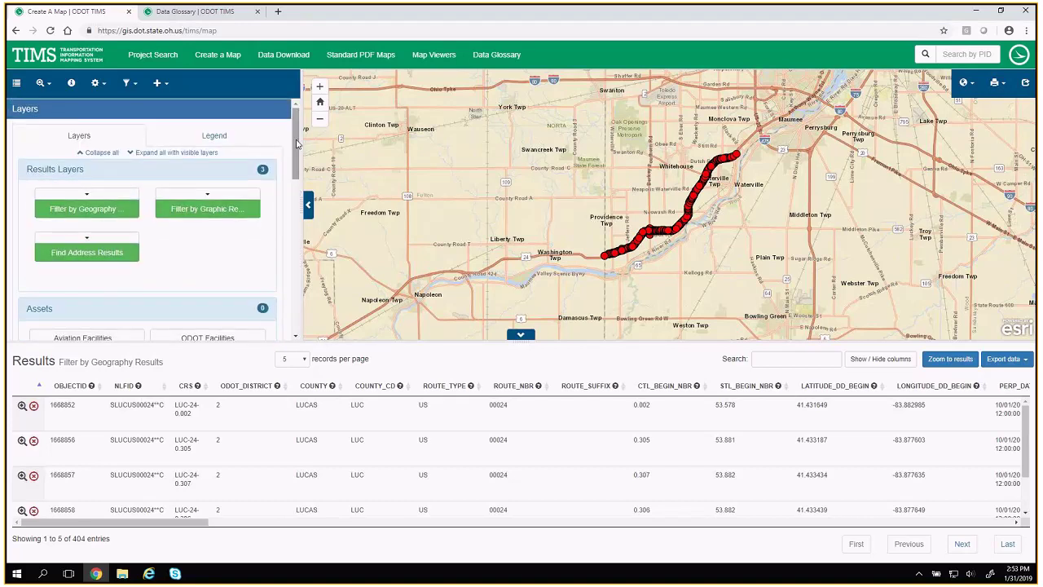
{"action": "key", "text": "F5"}
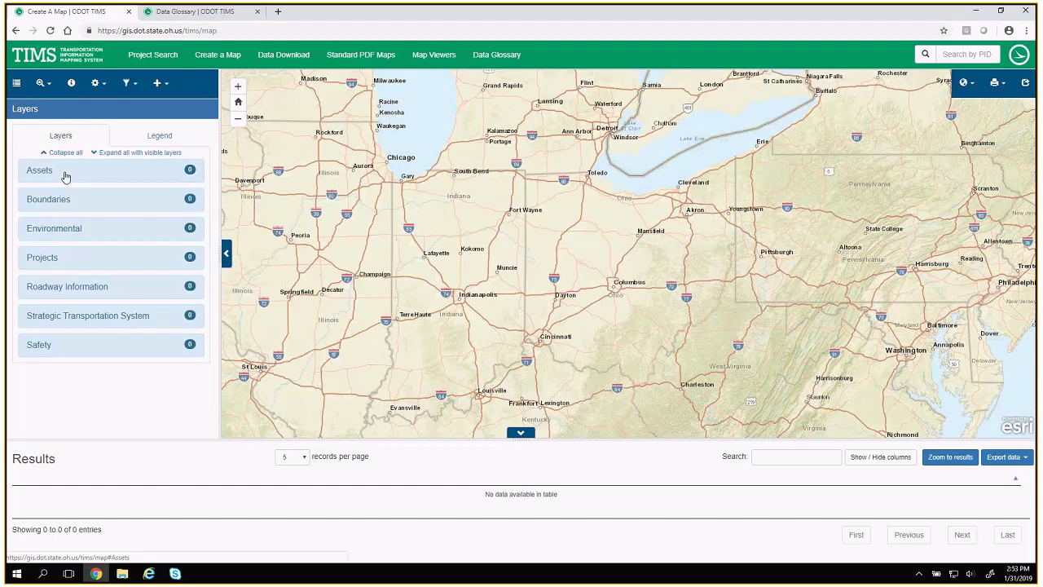
- Turn on the Current Projects layer and the Snow & Ice Priority layer
{"action": "left_click", "coordinate": [66, 177]}
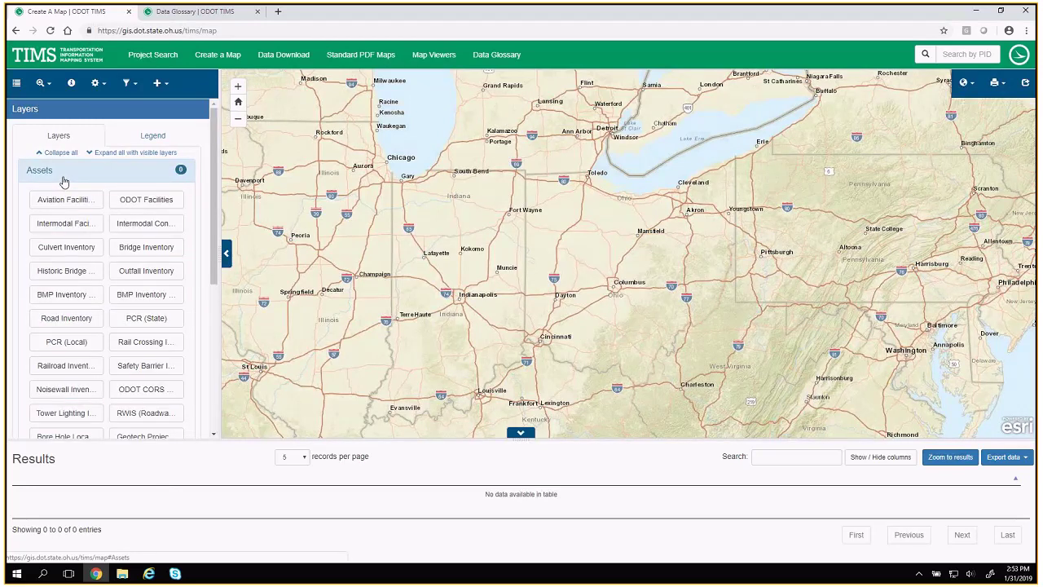
{"action": "left_click", "coordinate": [64, 176]}
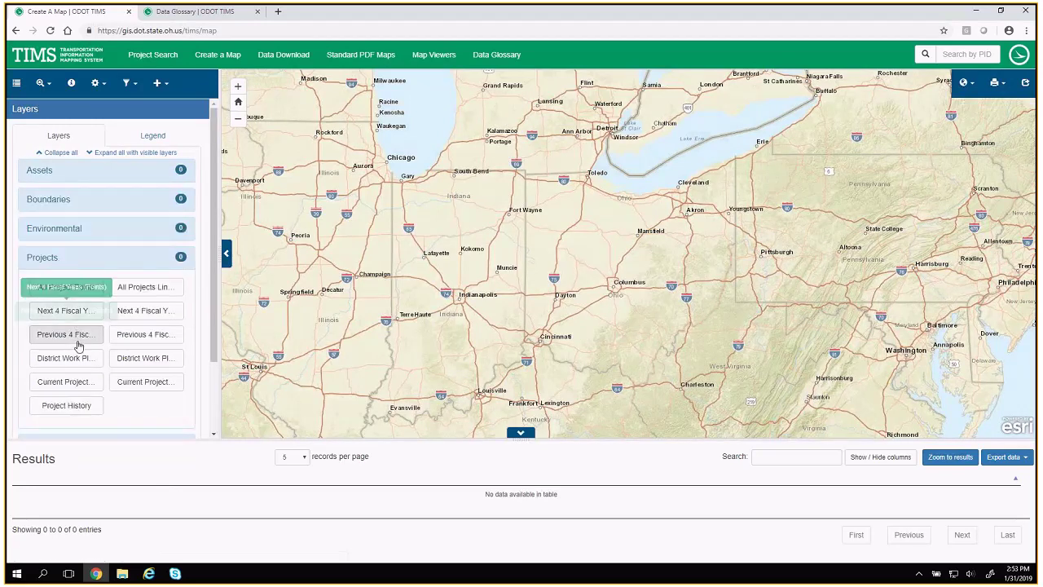
{"action": "left_click", "coordinate": [43, 258]}
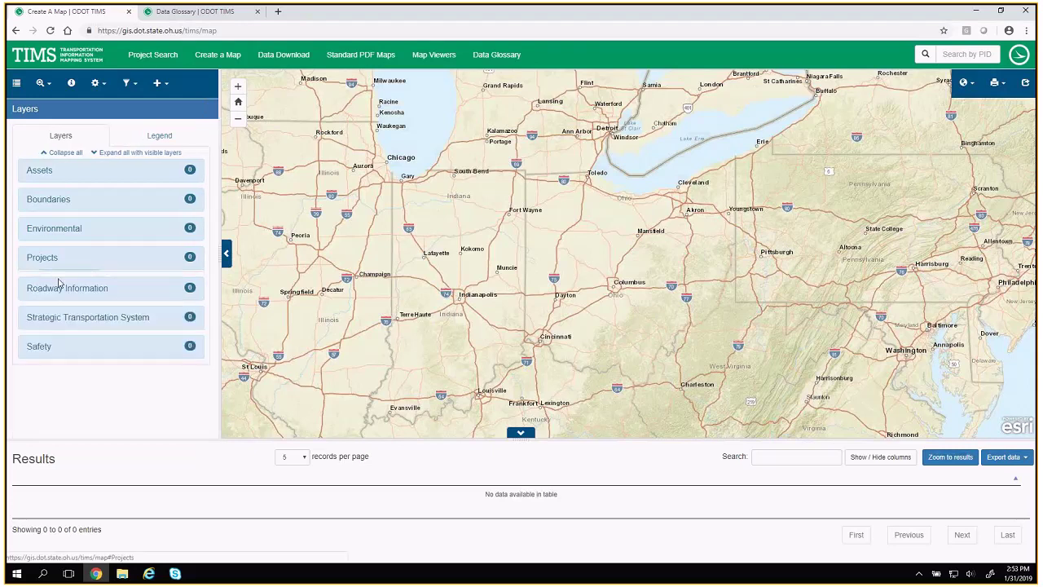
{"action": "left_click", "coordinate": [54, 262]}
{"action": "left_click", "coordinate": [68, 381]}
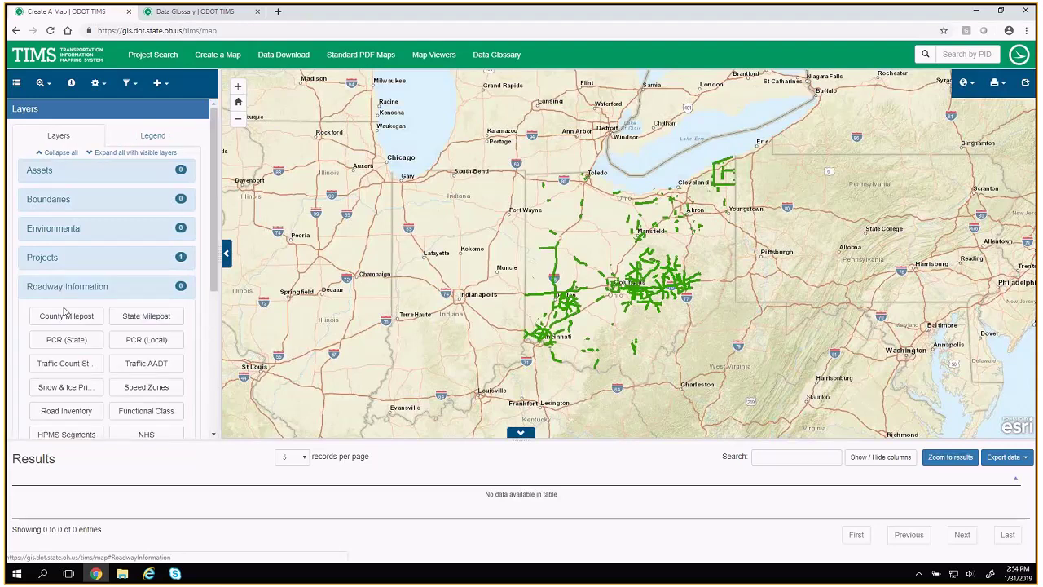
{"action": "scroll", "coordinate": [66, 330], "scroll_direction": "down", "scroll_amount": 3}
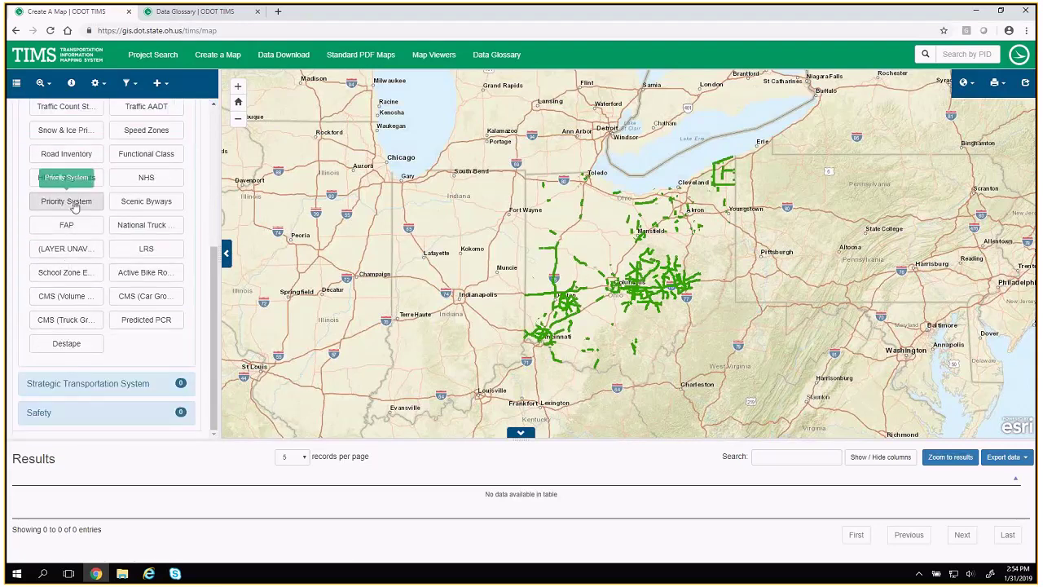
{"action": "left_click", "coordinate": [71, 136]}
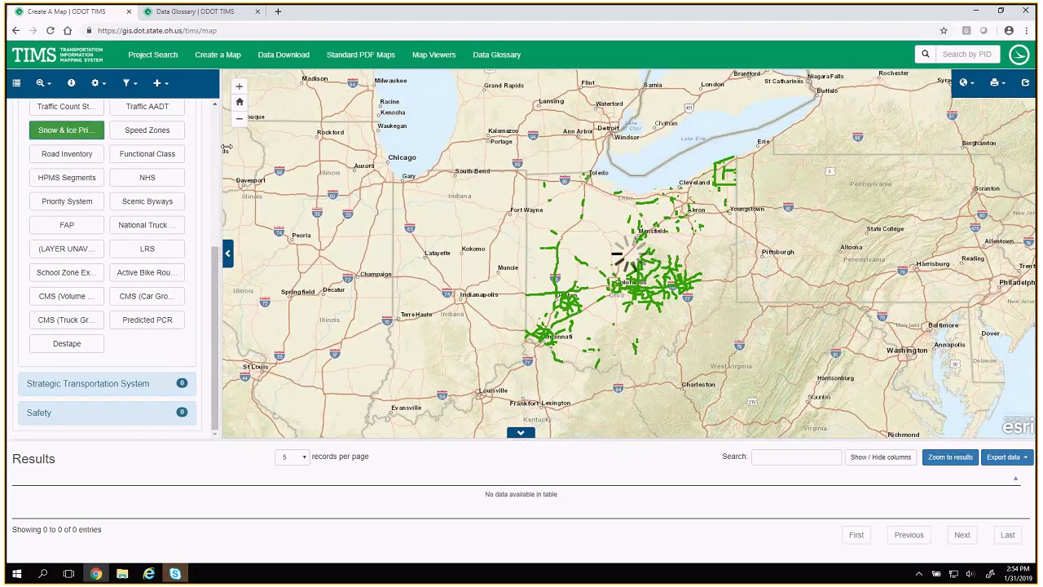
- Widen the layers panel and bring up Filter by geography
{"action": "left_click_drag", "start_coordinate": [226, 146], "coordinate": [323, 148]}
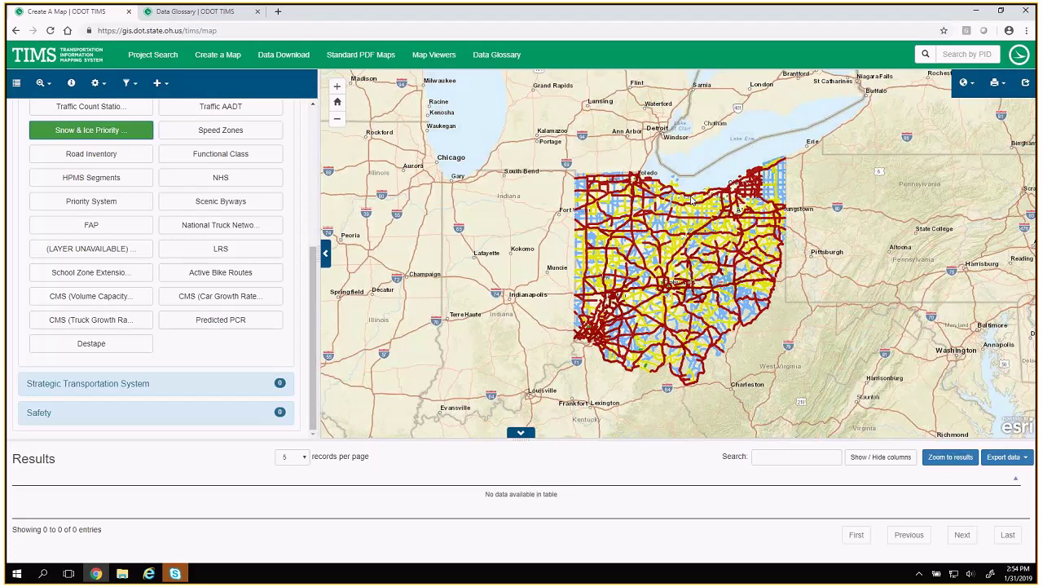
{"action": "left_click", "coordinate": [127, 82]}
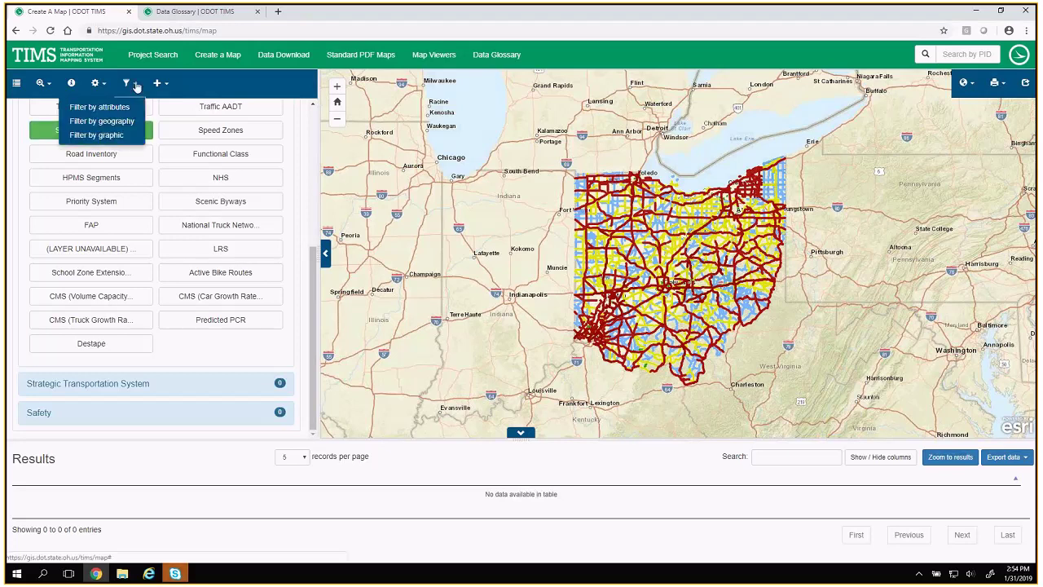
{"action": "left_click", "coordinate": [117, 123]}
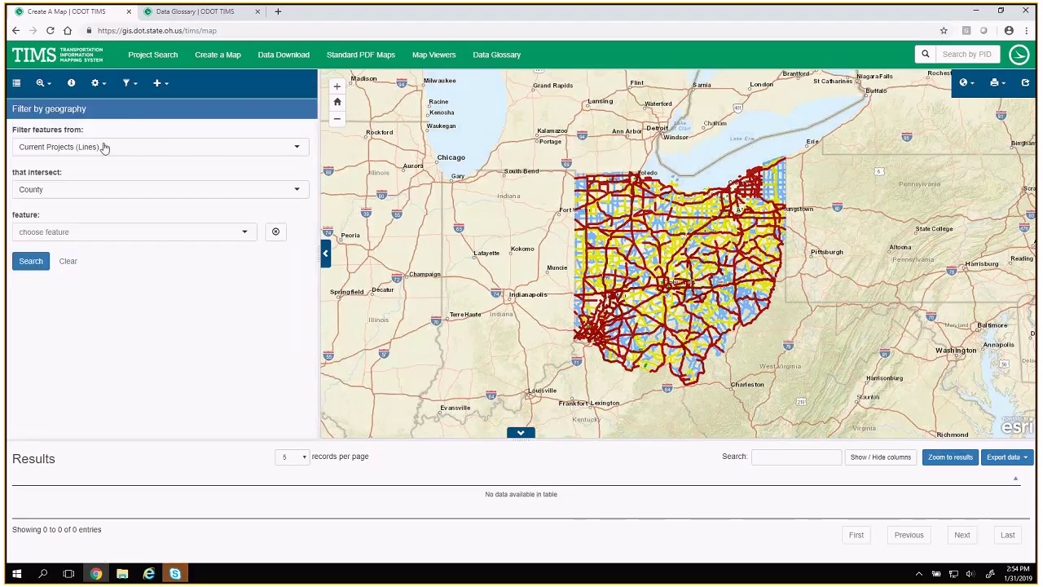
- Search current project lines within LUCAS county, zoom in on Toledo, then clear the geography filter
{"action": "left_click", "coordinate": [78, 232]}
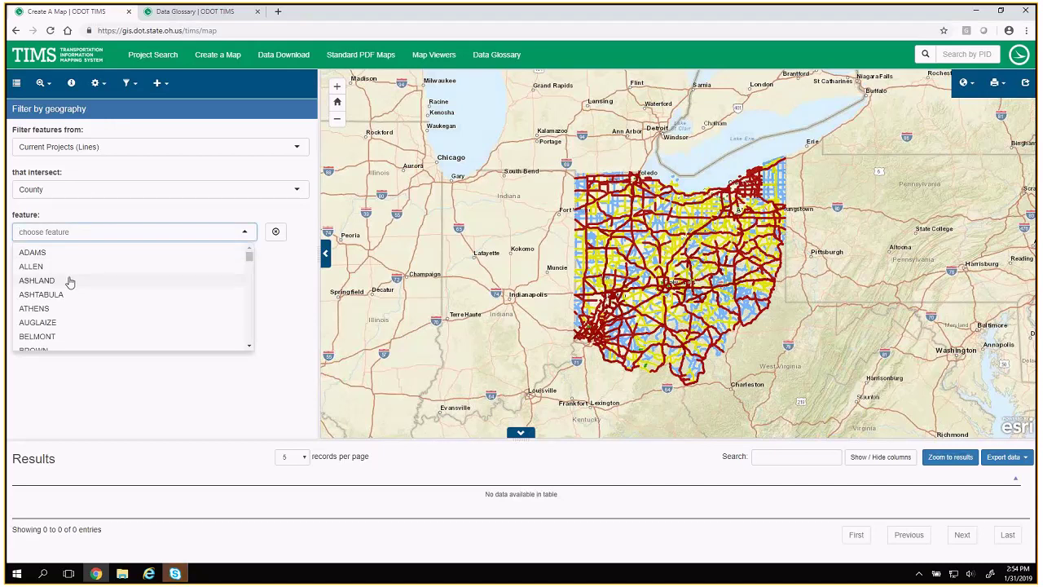
{"action": "type", "text": "luc"}
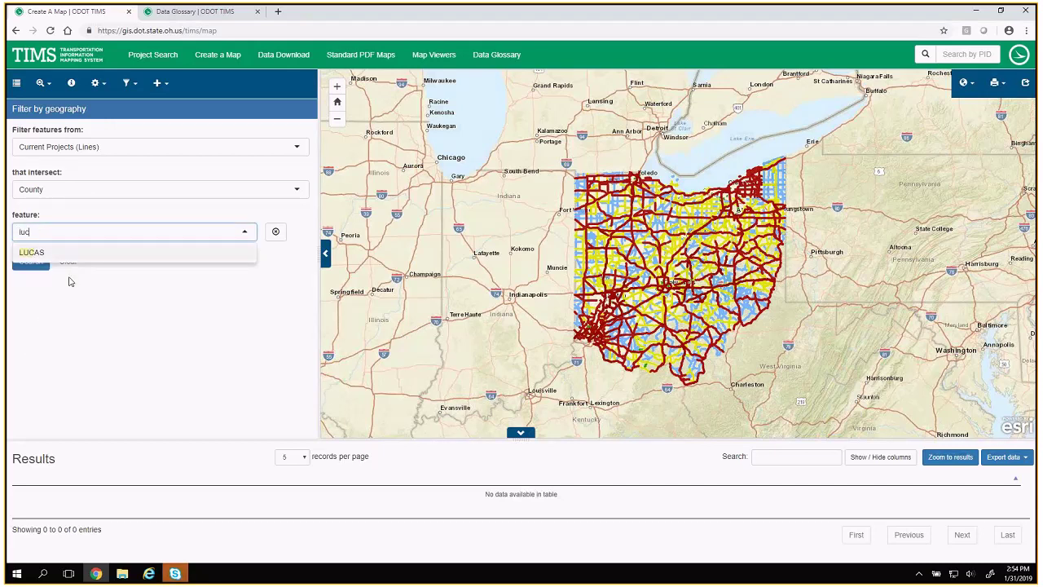
{"action": "type", "text": "as"}
{"action": "left_click", "coordinate": [27, 256]}
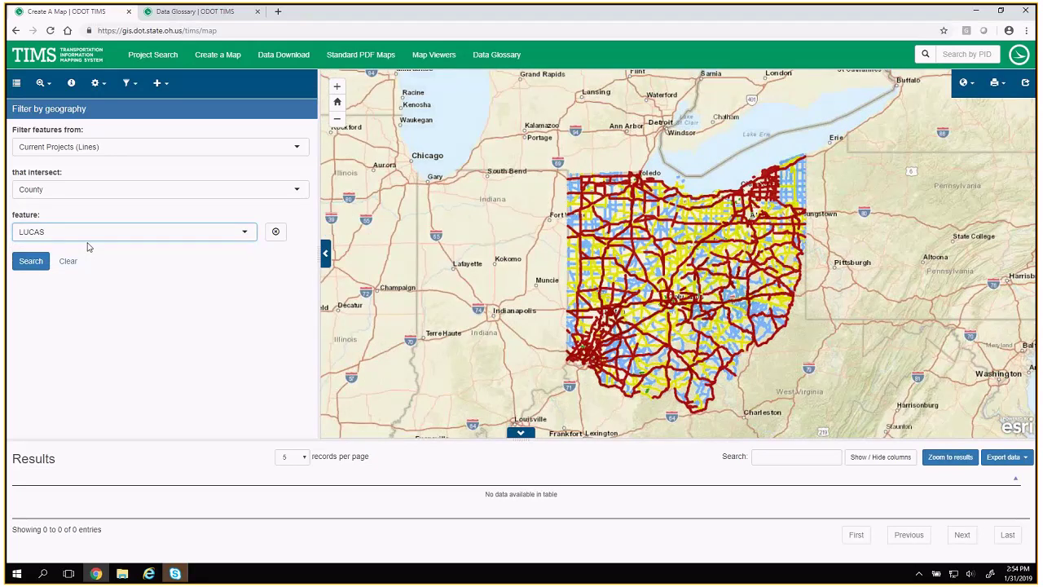
{"action": "left_click", "coordinate": [33, 263]}
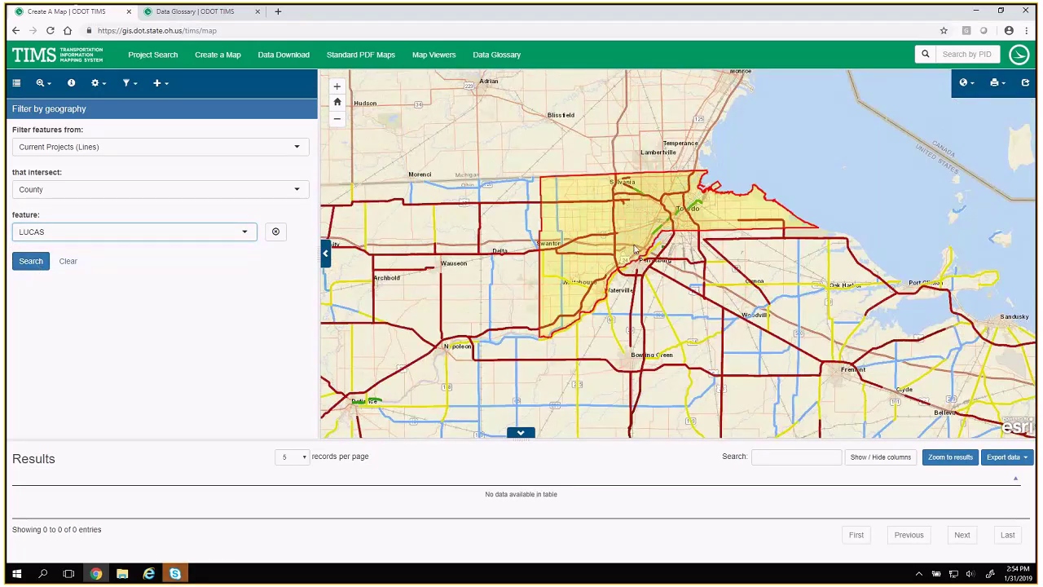
{"action": "scroll", "coordinate": [634, 248], "scroll_direction": "up", "scroll_amount": 1}
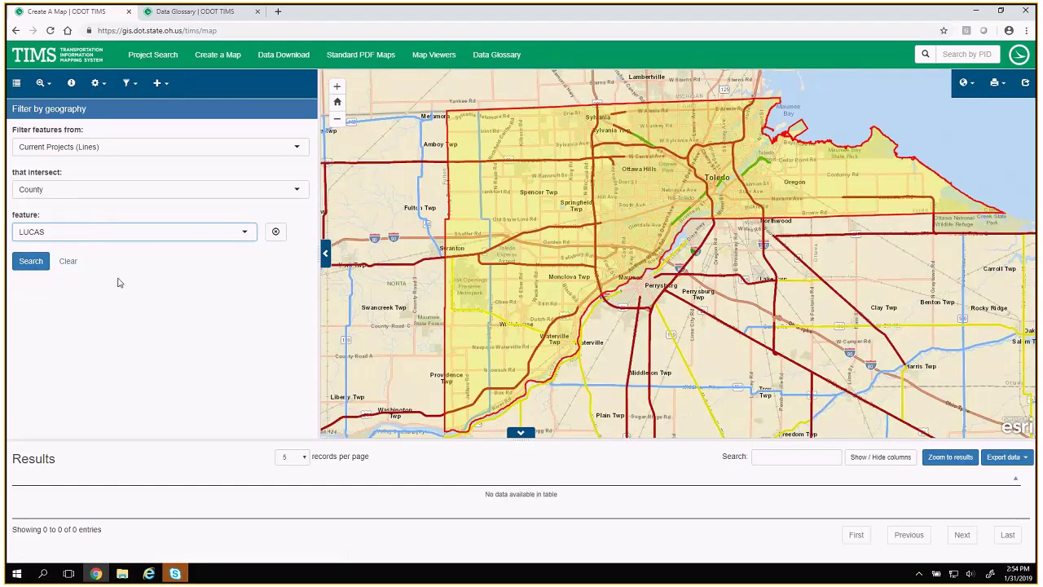
{"action": "left_click", "coordinate": [62, 265]}
{"action": "left_click", "coordinate": [126, 82]}
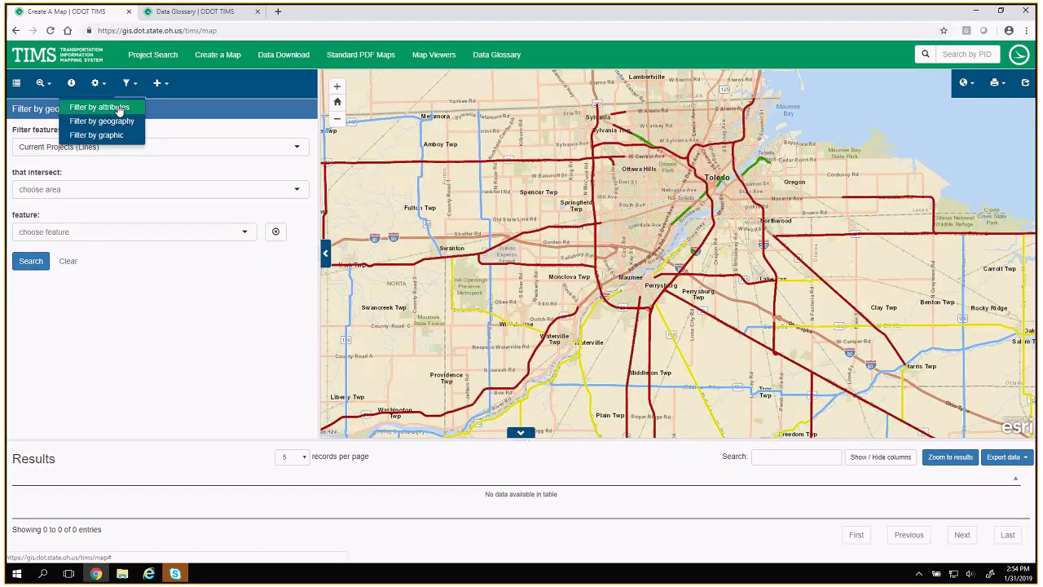
- Turn on the Sign Support Inventory layer under Assets and open Filter by attributes for it
{"action": "left_click", "coordinate": [118, 109]}
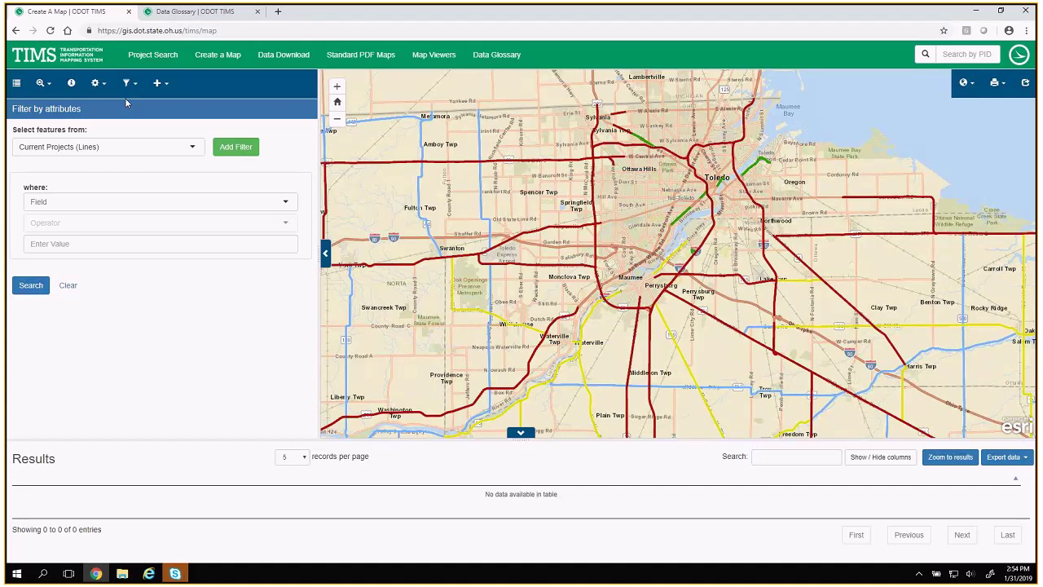
{"action": "left_click", "coordinate": [17, 85]}
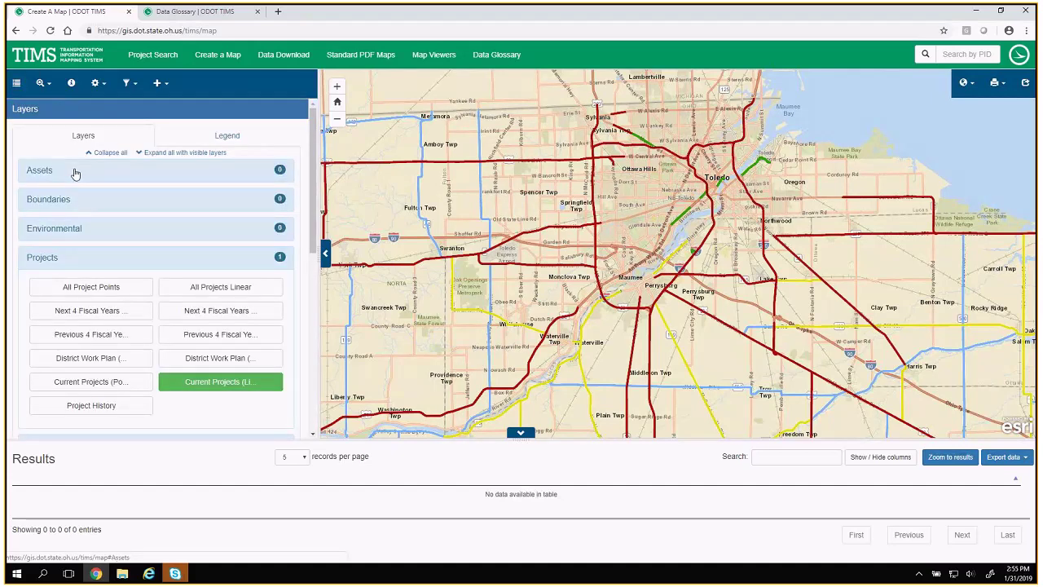
{"action": "left_click", "coordinate": [74, 173]}
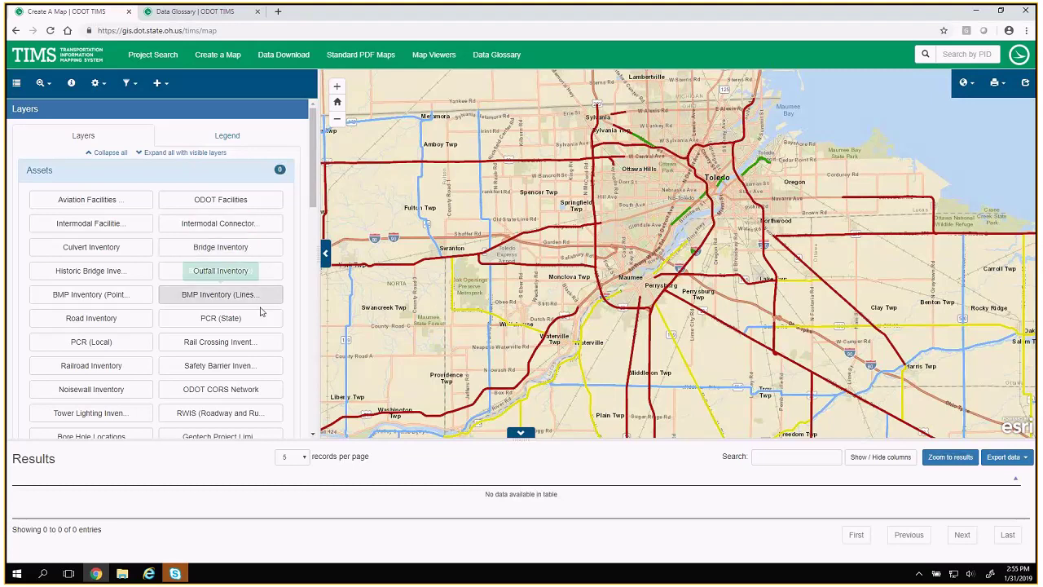
{"action": "scroll", "coordinate": [261, 315], "scroll_direction": "down", "scroll_amount": 3}
{"action": "left_click", "coordinate": [100, 293]}
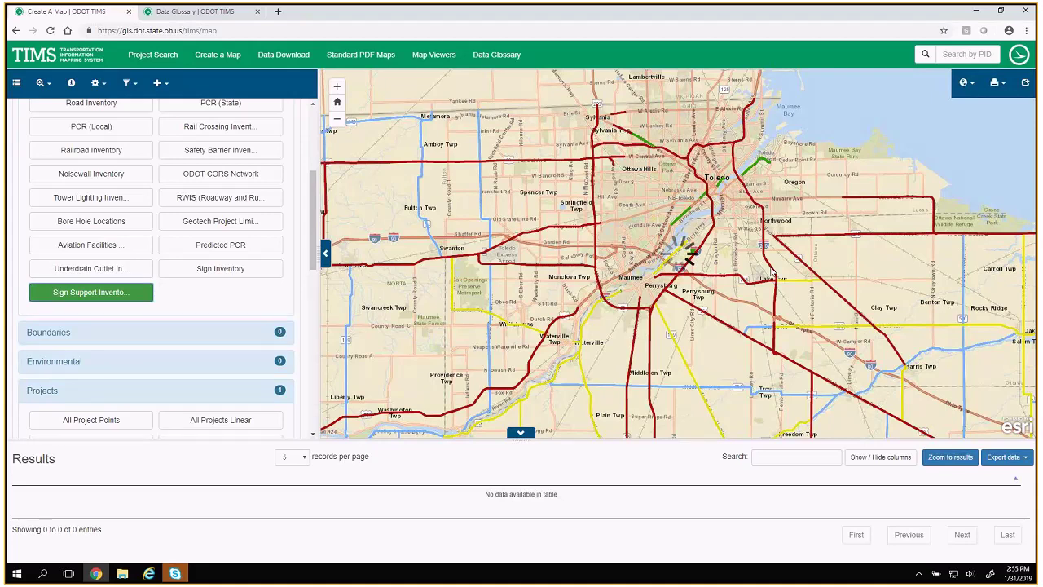
{"action": "left_click", "coordinate": [126, 82]}
{"action": "left_click", "coordinate": [107, 112]}
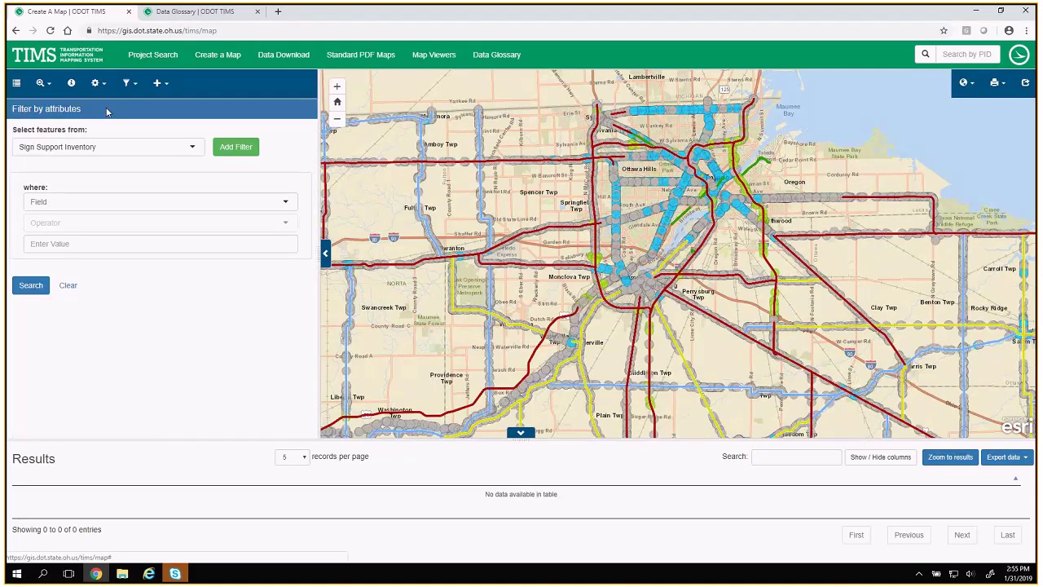
- Filter sign supports by SUPPORT_STYLE is Wood and run the search
{"action": "left_click", "coordinate": [166, 201]}
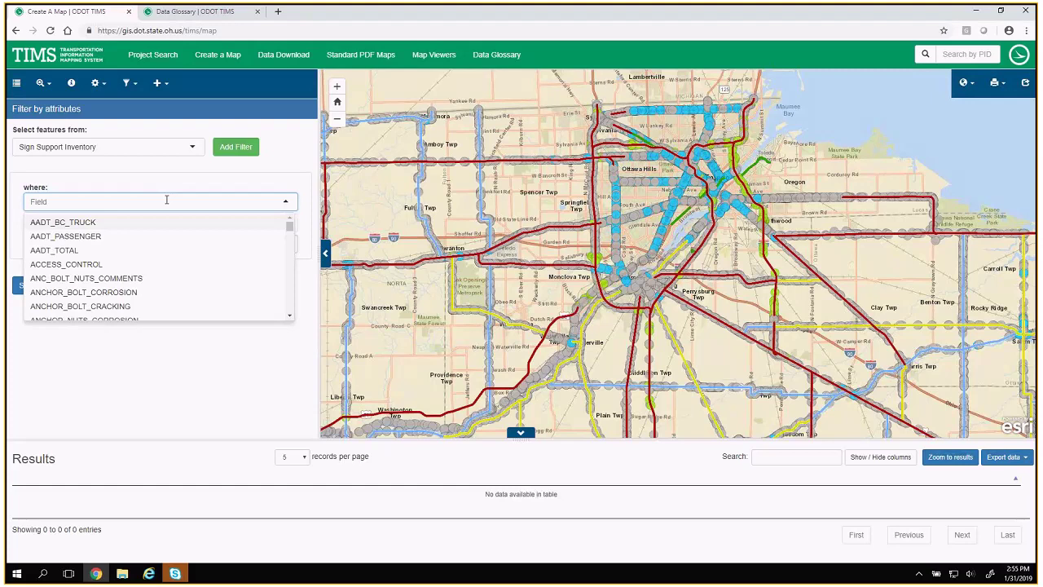
{"action": "type", "text": "sup"}
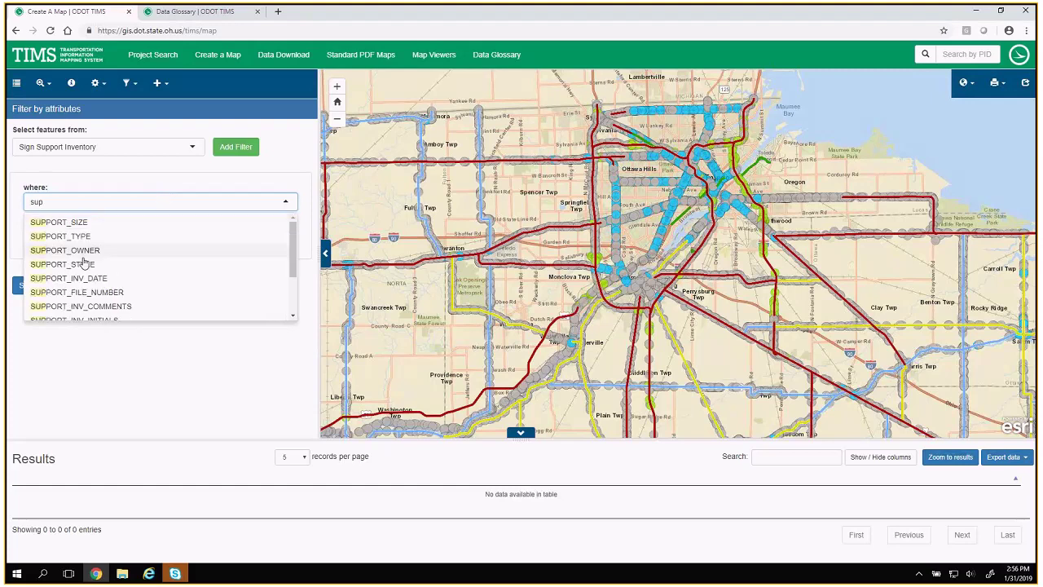
{"action": "left_click", "coordinate": [82, 262]}
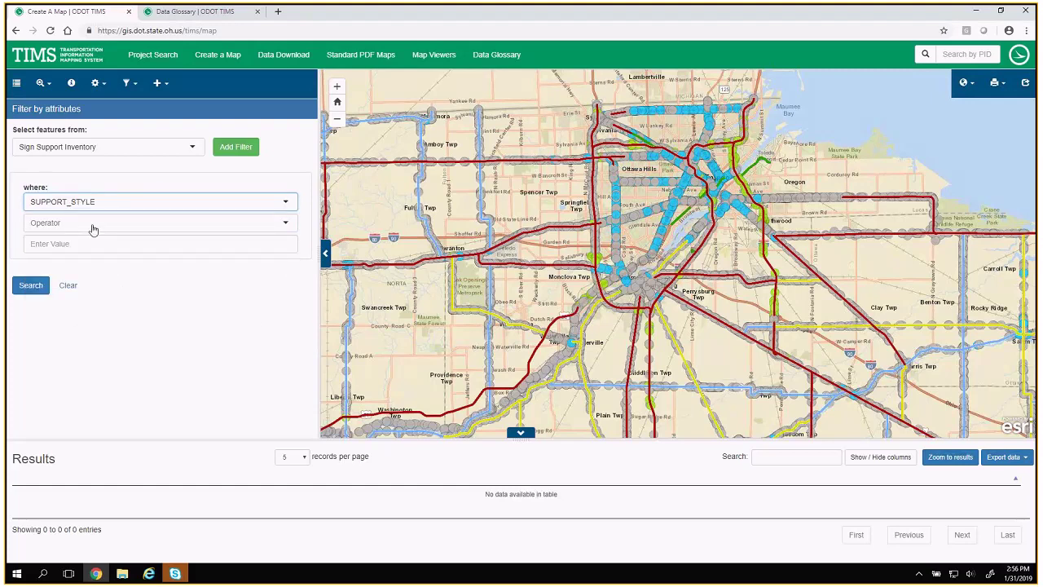
{"action": "left_click", "coordinate": [92, 225]}
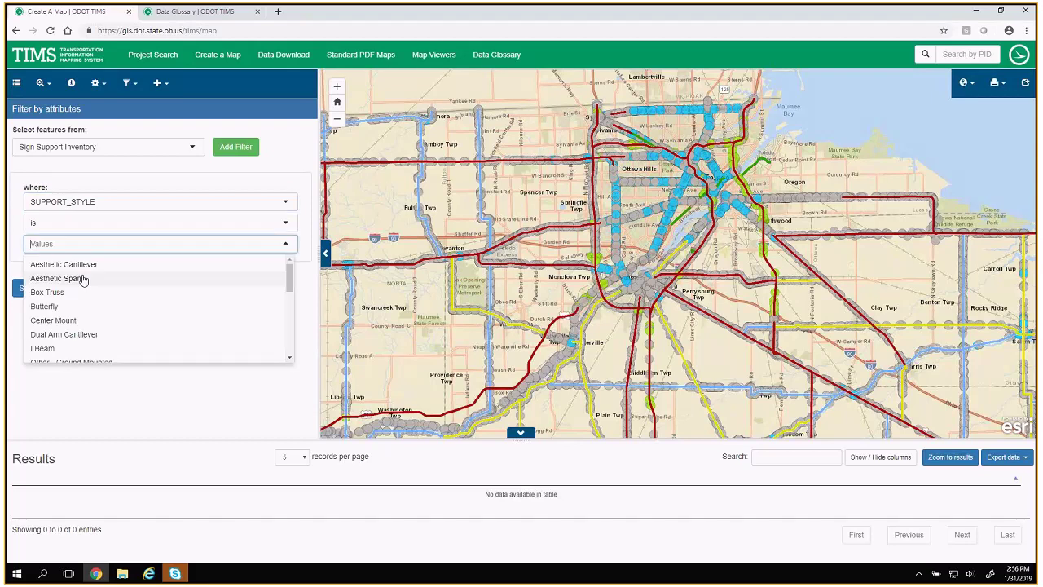
{"action": "scroll", "coordinate": [79, 330], "scroll_direction": "down", "scroll_amount": 5}
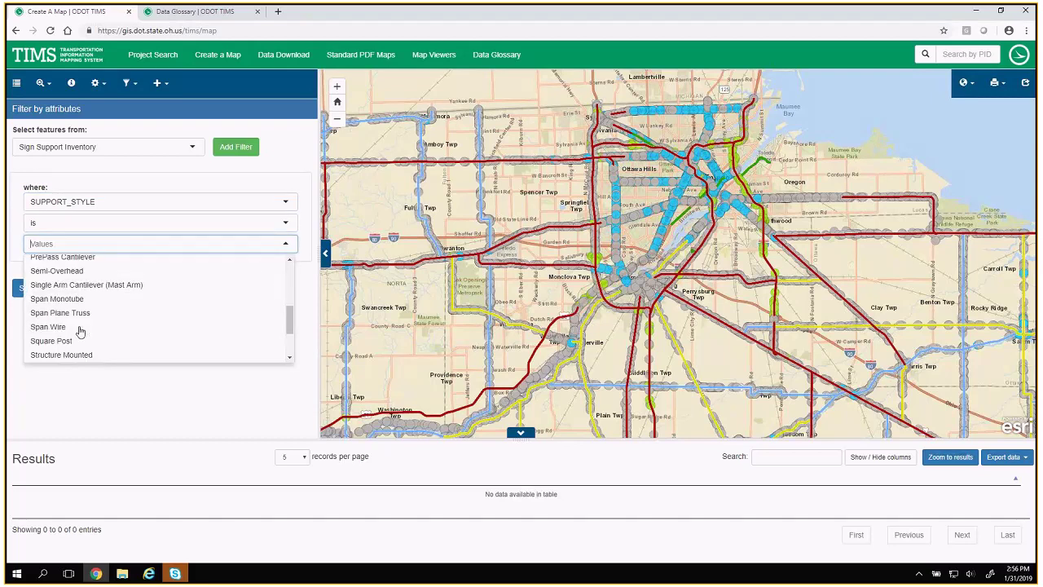
{"action": "scroll", "coordinate": [79, 330], "scroll_direction": "down", "scroll_amount": 2}
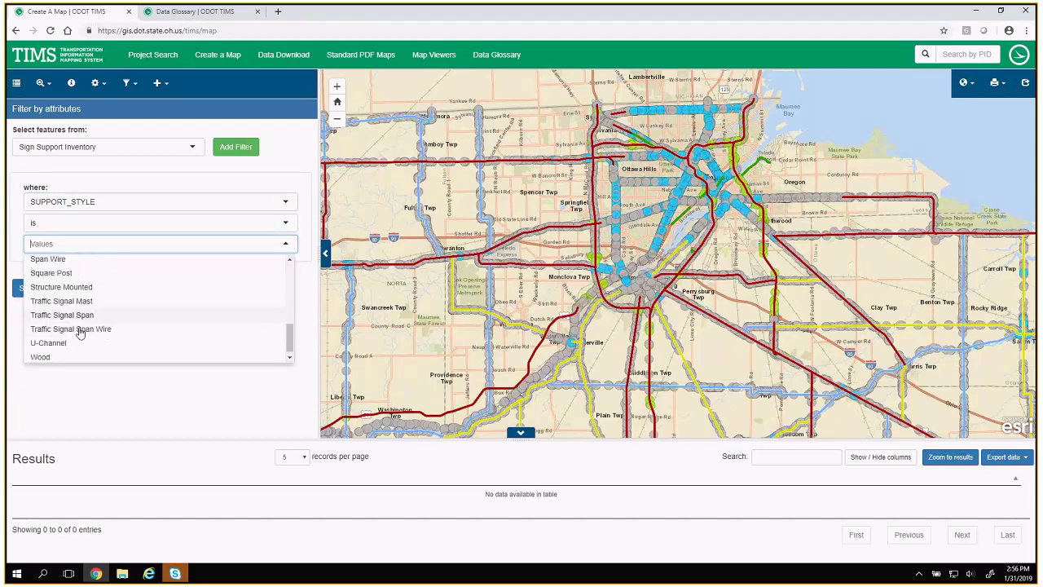
{"action": "left_click", "coordinate": [82, 343]}
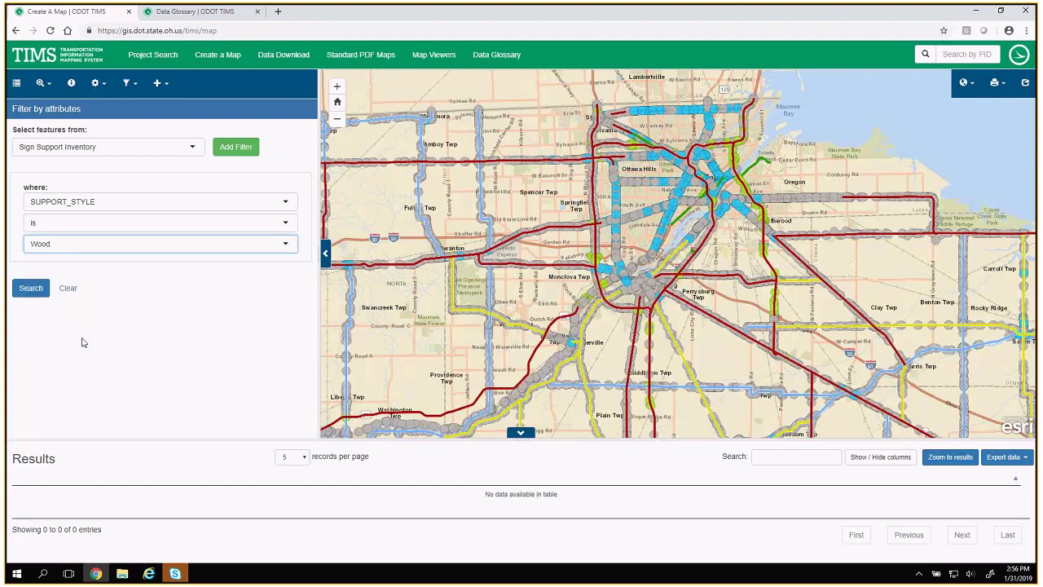
{"action": "left_click", "coordinate": [32, 292]}
- Add an AND condition COUNTY is LUCAS and search again, finding 42 wood supports
{"action": "left_click", "coordinate": [248, 153]}
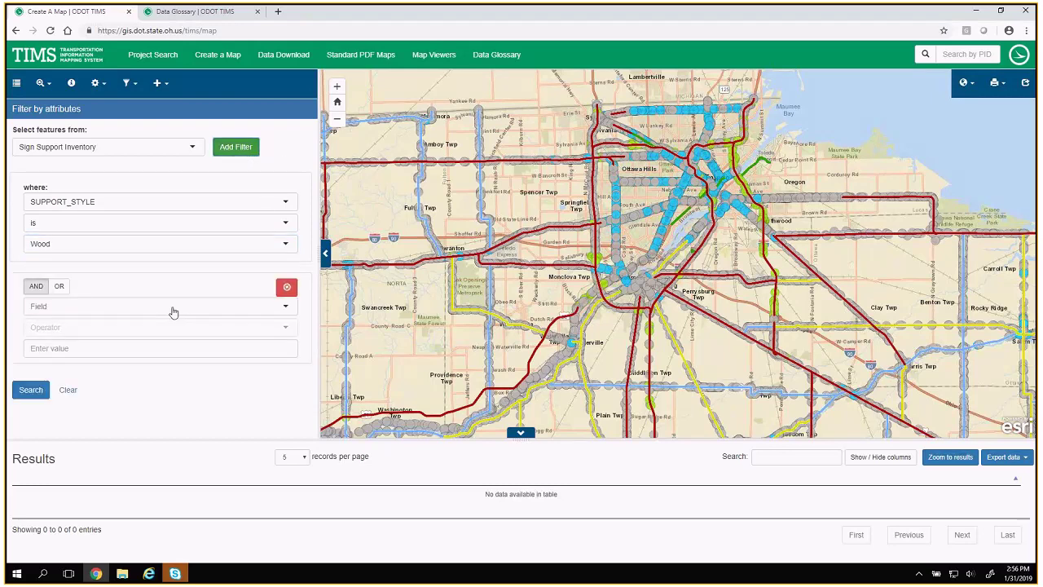
{"action": "left_click", "coordinate": [174, 306]}
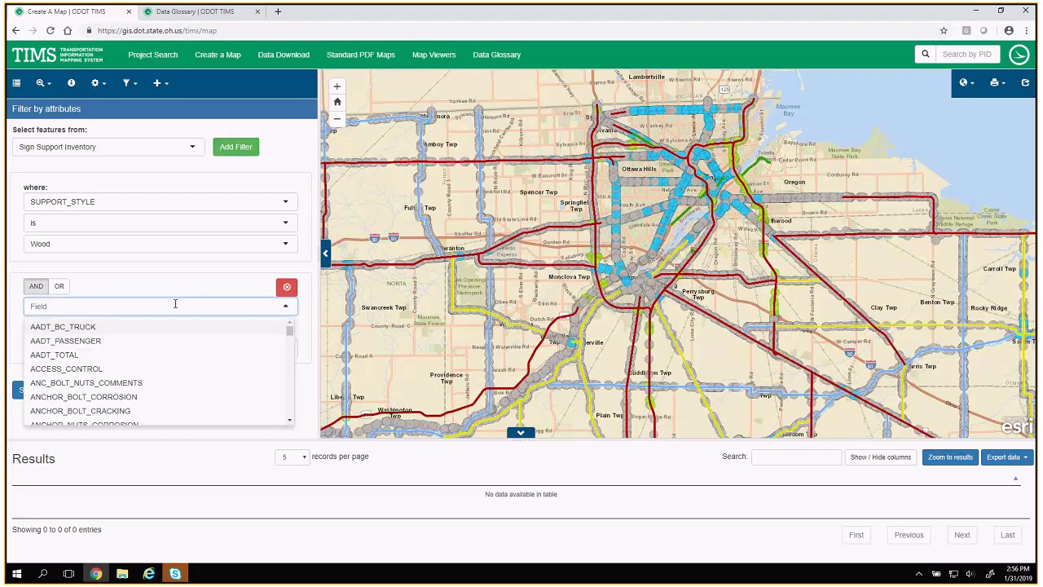
{"action": "type", "text": "coun"}
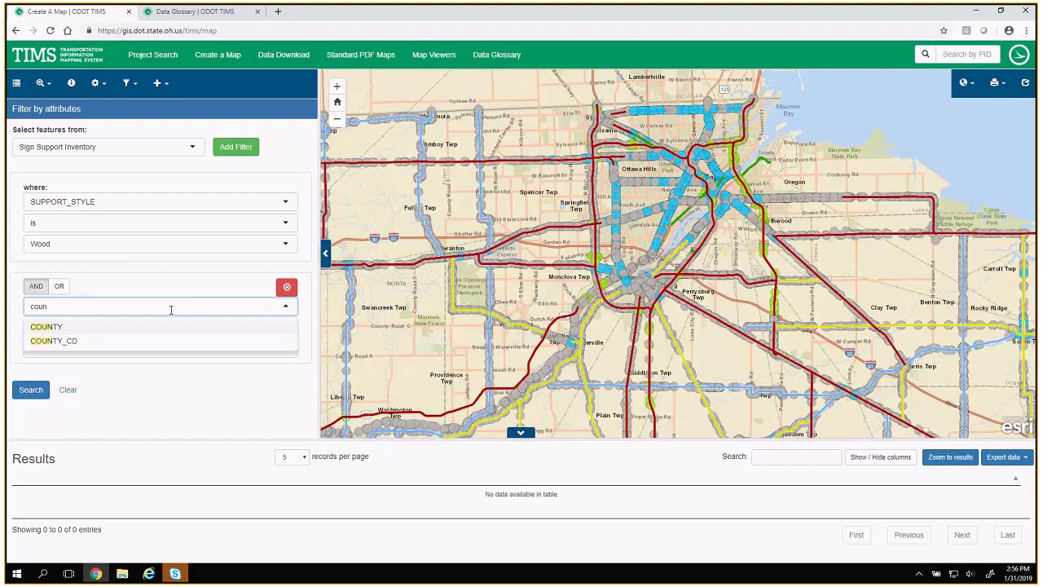
{"action": "left_click", "coordinate": [95, 328]}
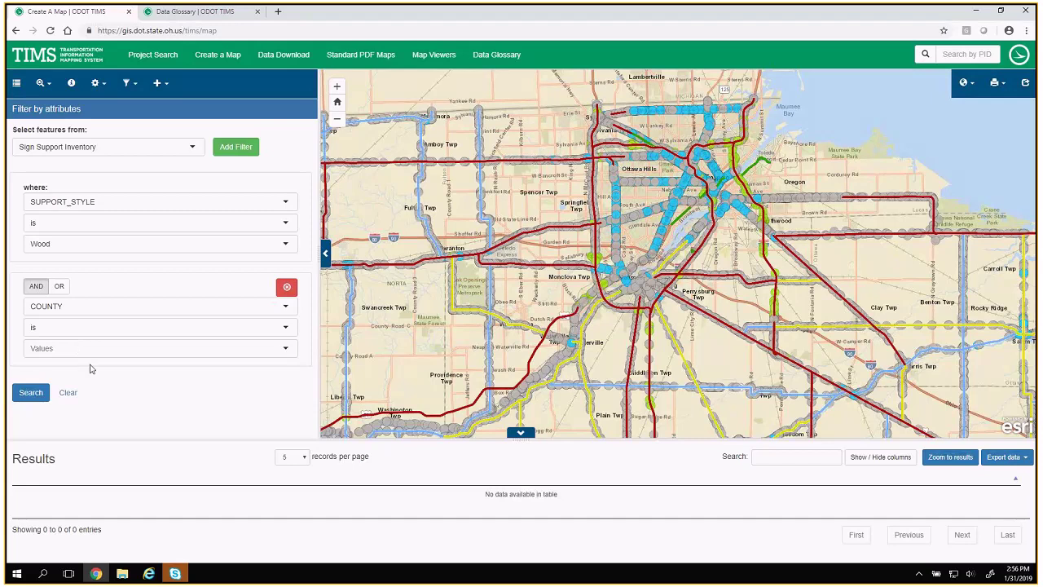
{"action": "left_click", "coordinate": [91, 350]}
{"action": "type", "text": "luc"}
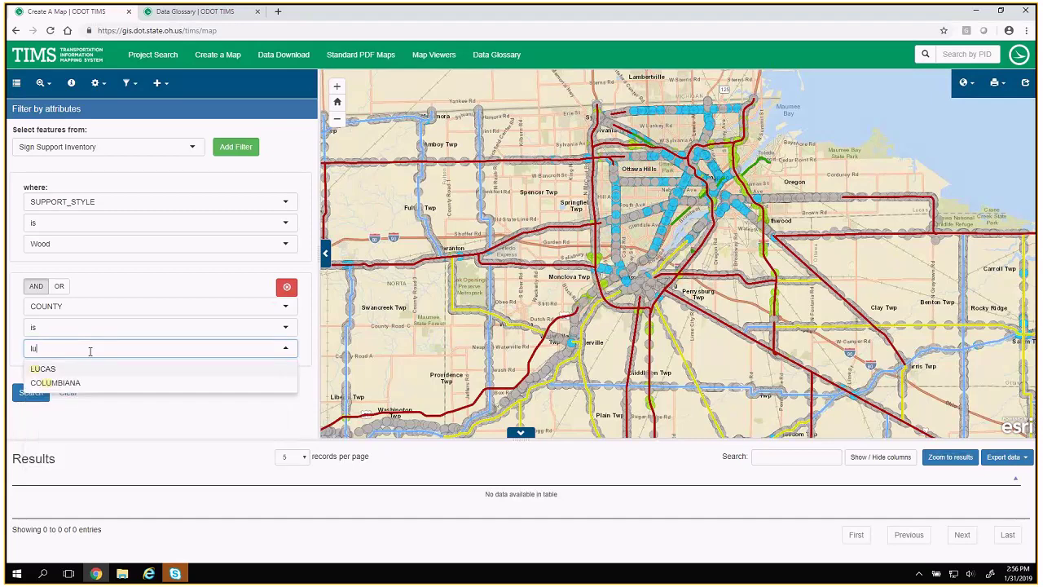
{"action": "left_click", "coordinate": [67, 373]}
{"action": "left_click", "coordinate": [31, 391]}
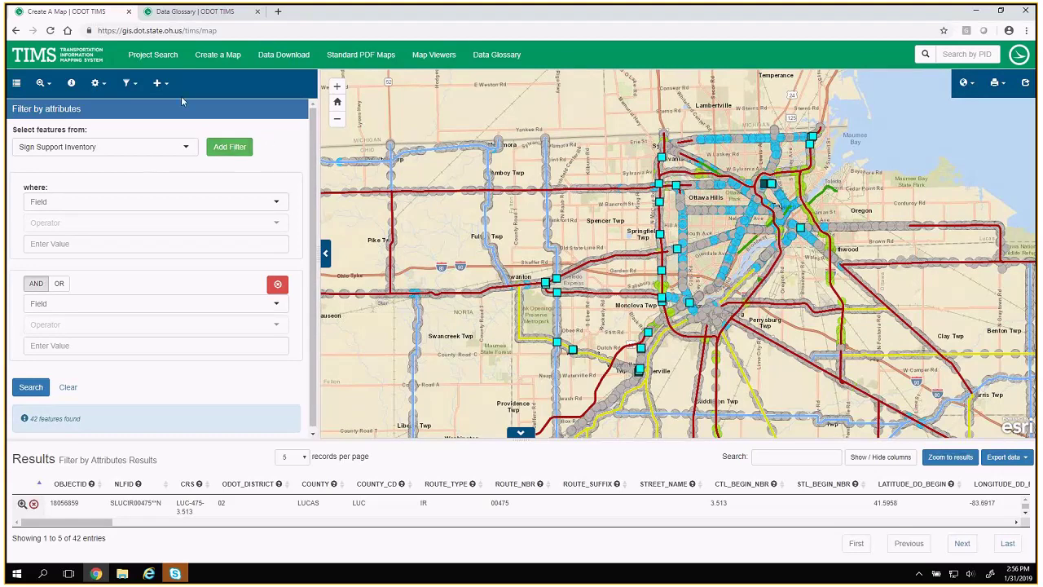
- Go to the Standard PDF Maps page from the top navigation bar
{"action": "left_click", "coordinate": [158, 84]}
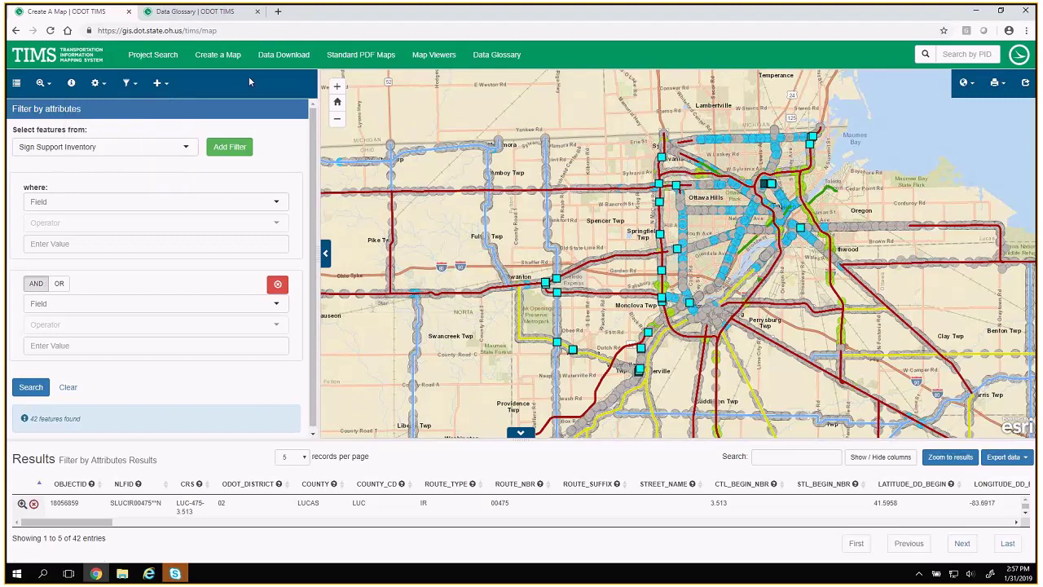
{"action": "left_click", "coordinate": [359, 55]}
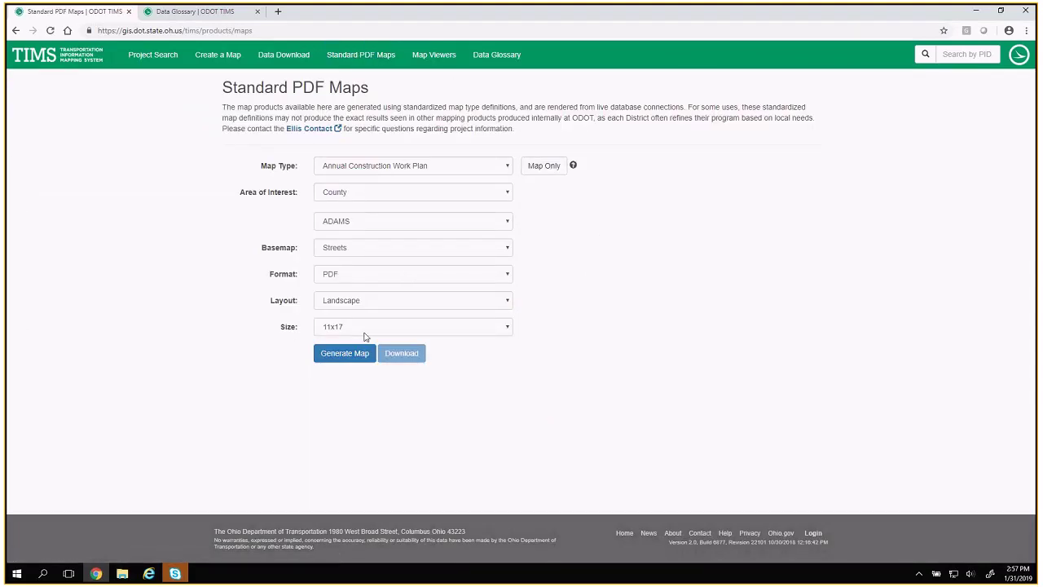
- Generate the Adams County Annual Construction Work Plan map as an 11x17 landscape PDF and download it
{"action": "left_click", "coordinate": [349, 352]}
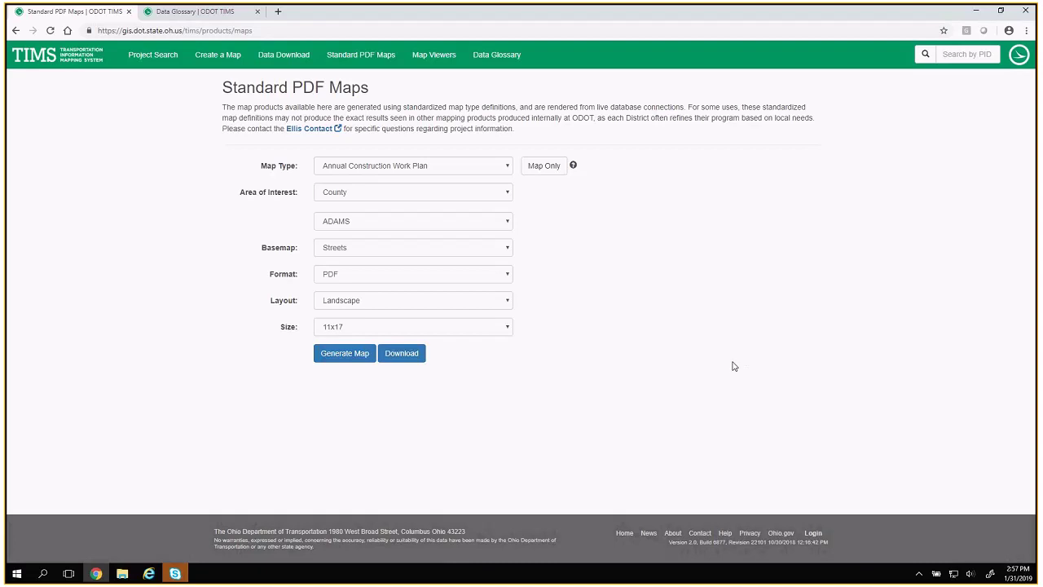
{"action": "left_click", "coordinate": [411, 356]}
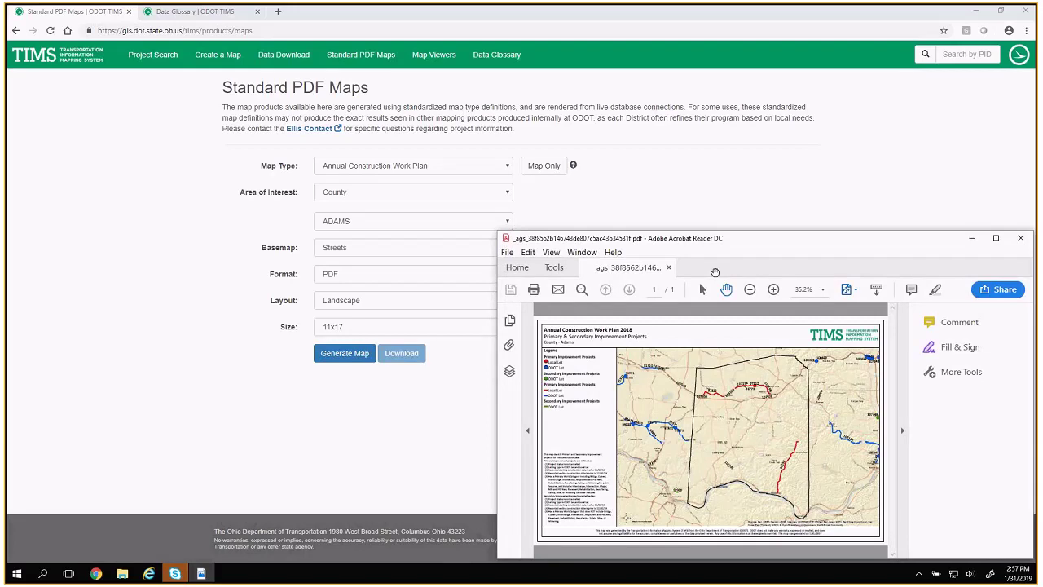
{"action": "left_click_drag", "start_coordinate": [692, 232], "coordinate": [511, 40]}
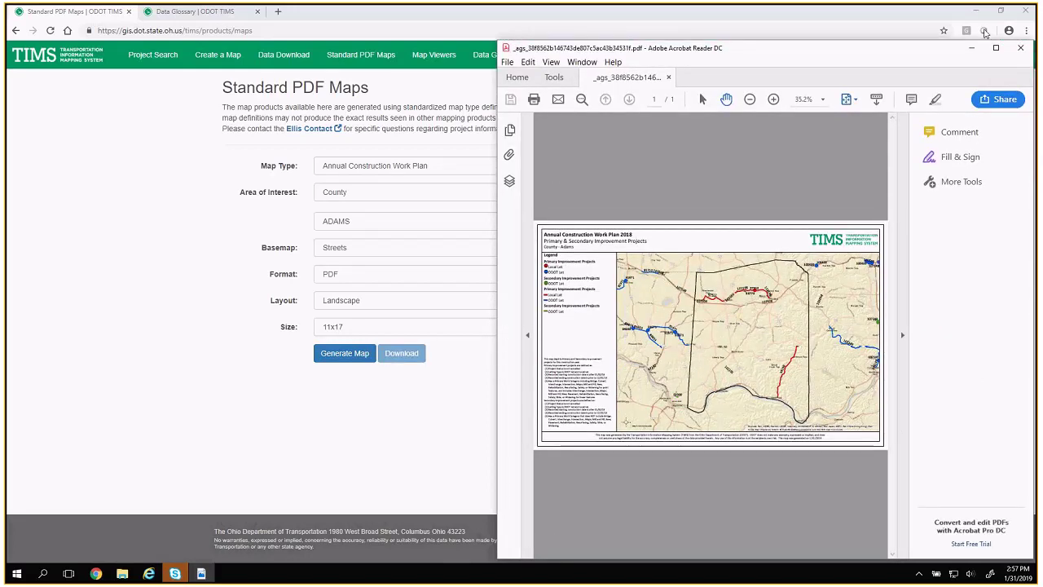
{"action": "left_click", "coordinate": [1020, 47]}
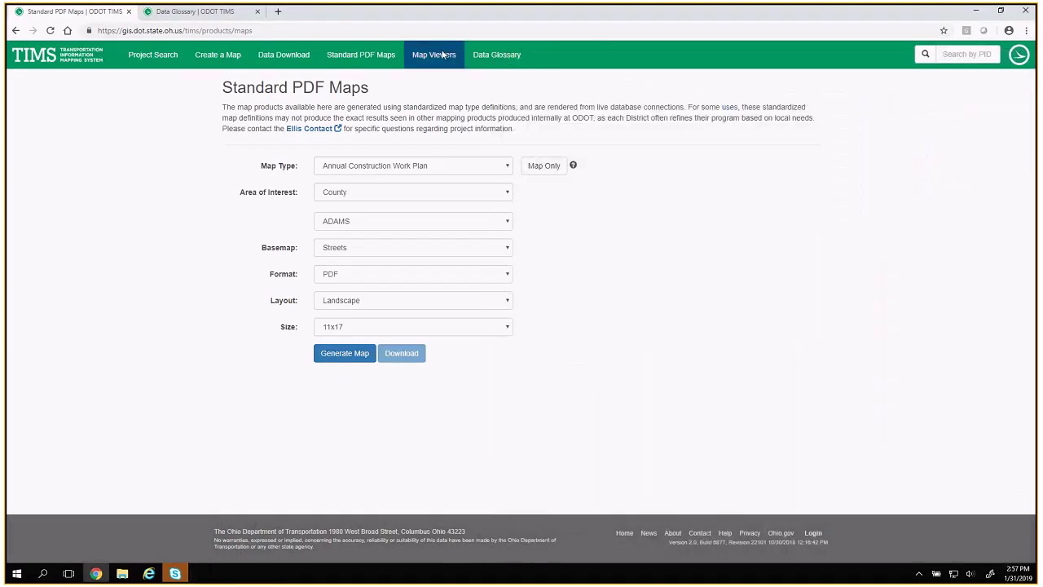
- Open the ADA ROW viewer with County boundaries turned on, then switch to the Environmental viewer
{"action": "left_click", "coordinate": [434, 55]}
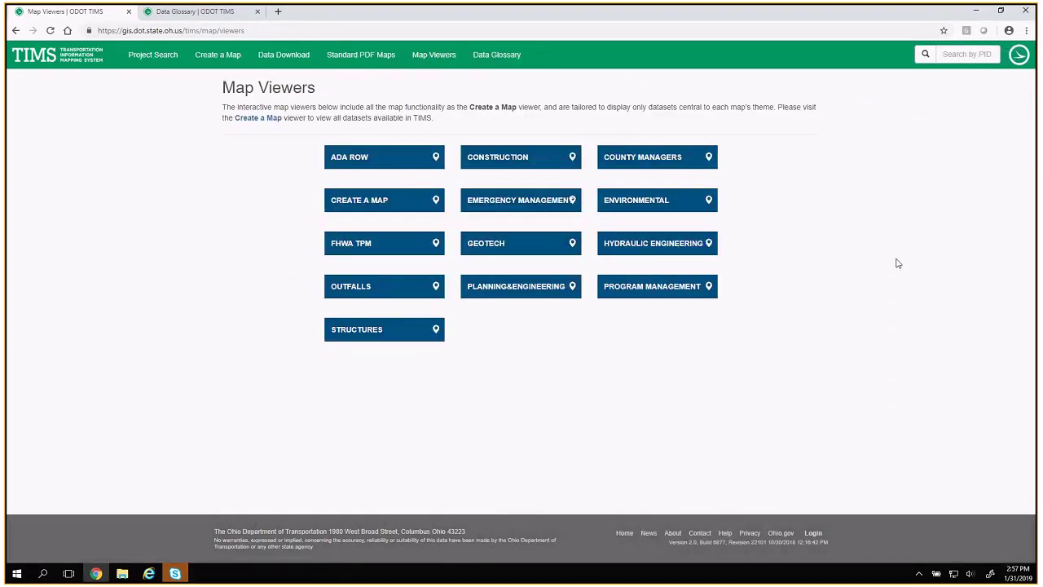
{"action": "left_click", "coordinate": [361, 159]}
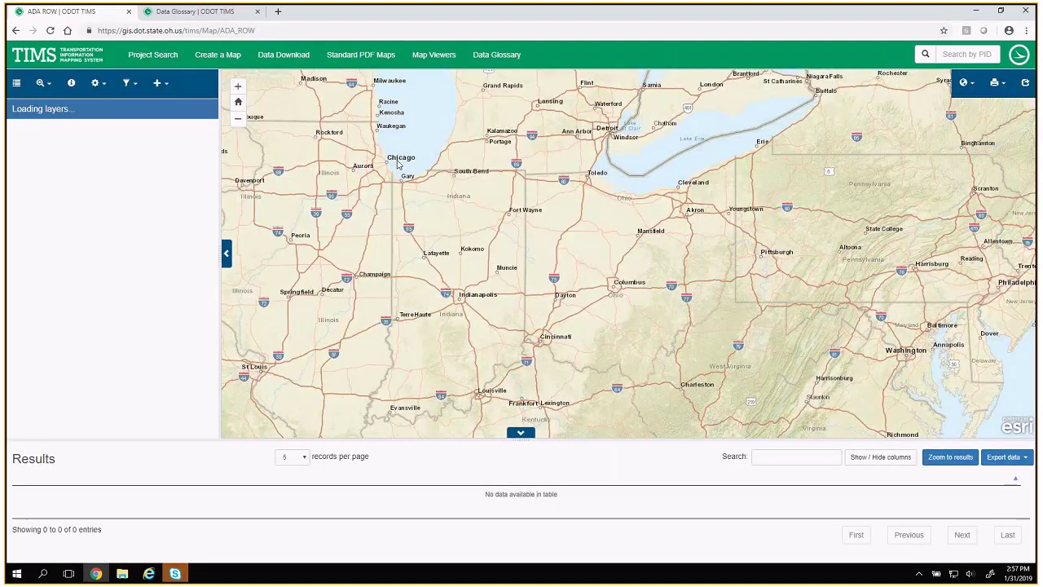
{"action": "left_click", "coordinate": [99, 175]}
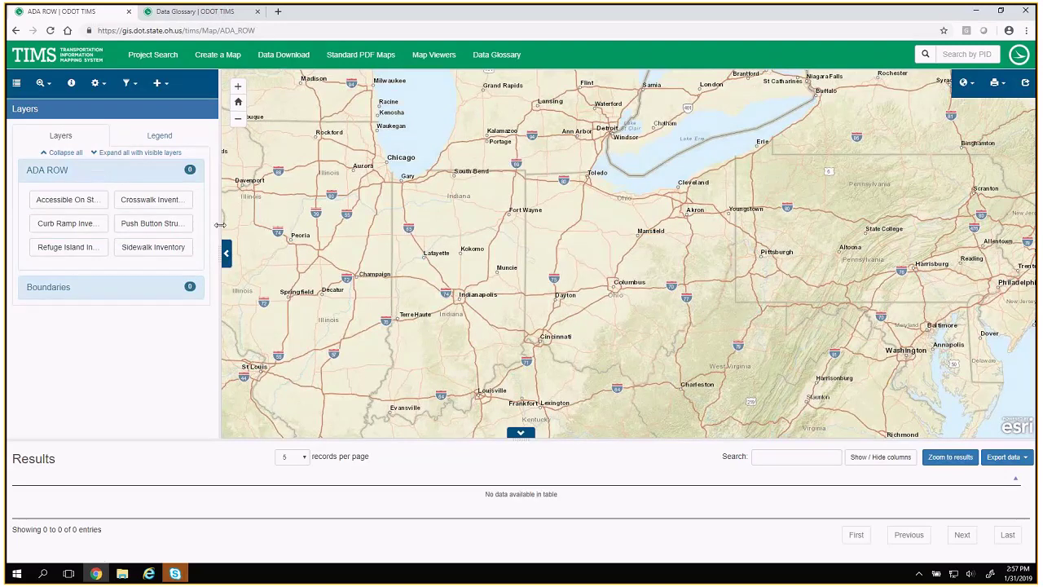
{"action": "left_click_drag", "start_coordinate": [220, 225], "coordinate": [313, 222]}
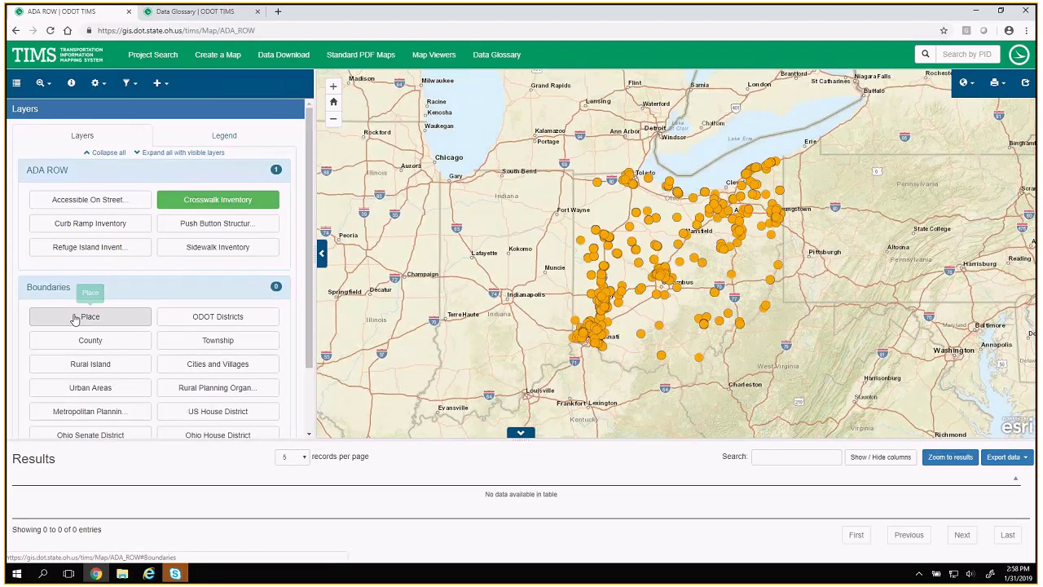
{"action": "left_click", "coordinate": [85, 340]}
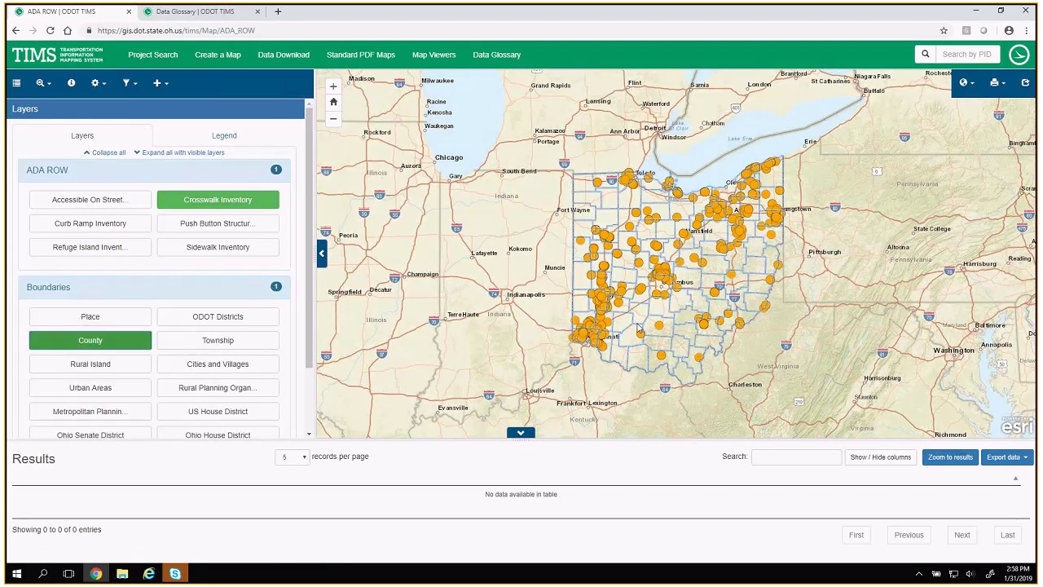
{"action": "left_click", "coordinate": [434, 54]}
{"action": "left_click", "coordinate": [620, 202]}
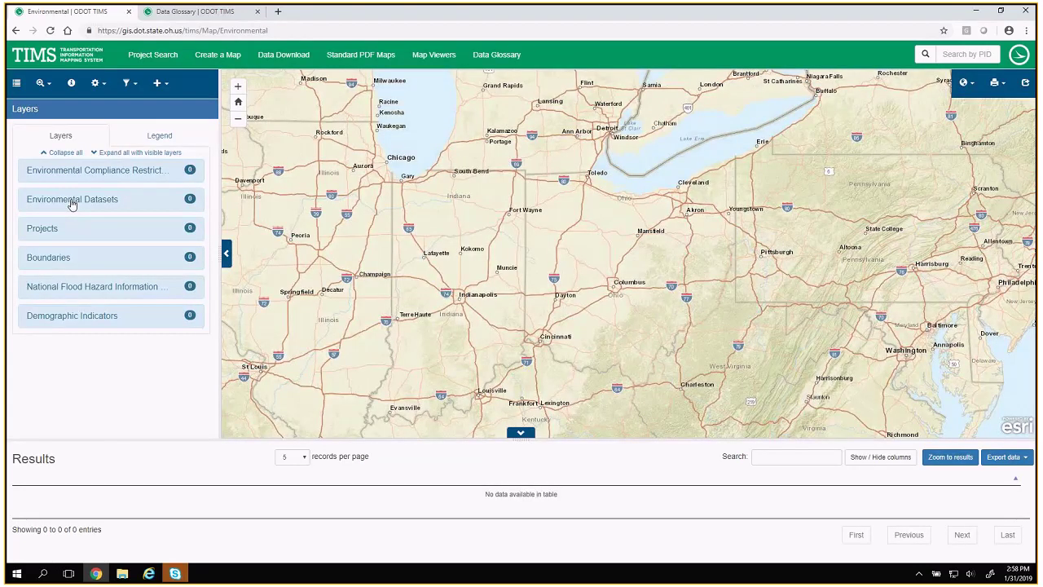
- Expand Environmental Datasets and widen the layers panel to show layers like Noise Measurements and Scenic Byways
{"action": "left_click", "coordinate": [72, 200]}
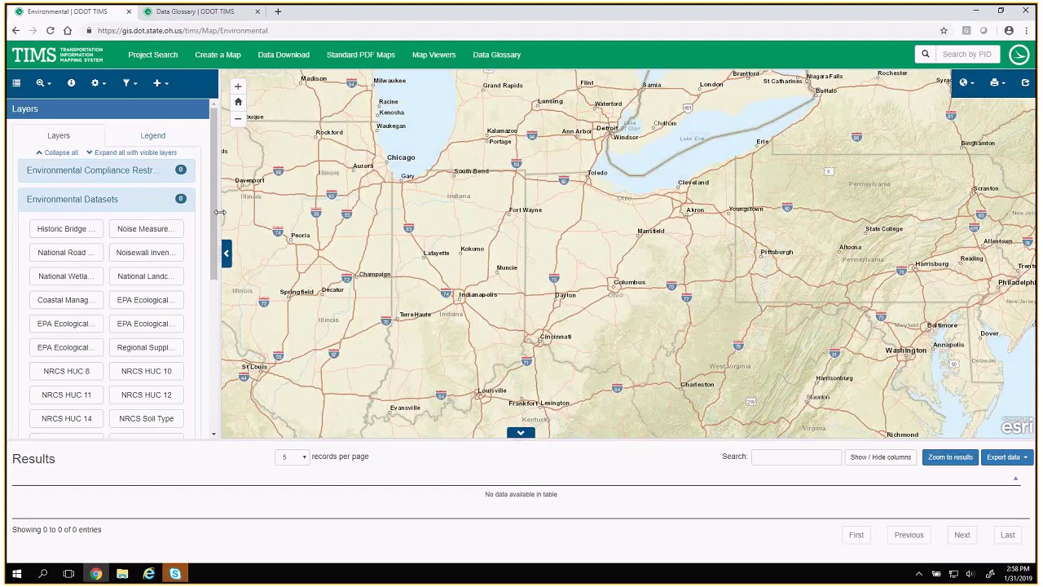
{"action": "left_click_drag", "start_coordinate": [220, 212], "coordinate": [359, 394]}
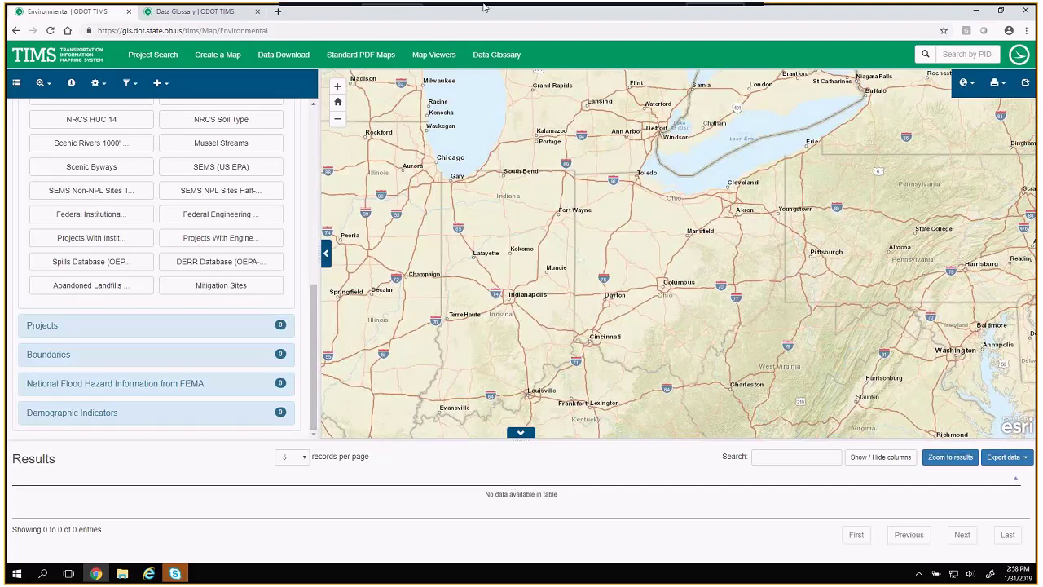
{"action": "left_click", "coordinate": [376, 30]}
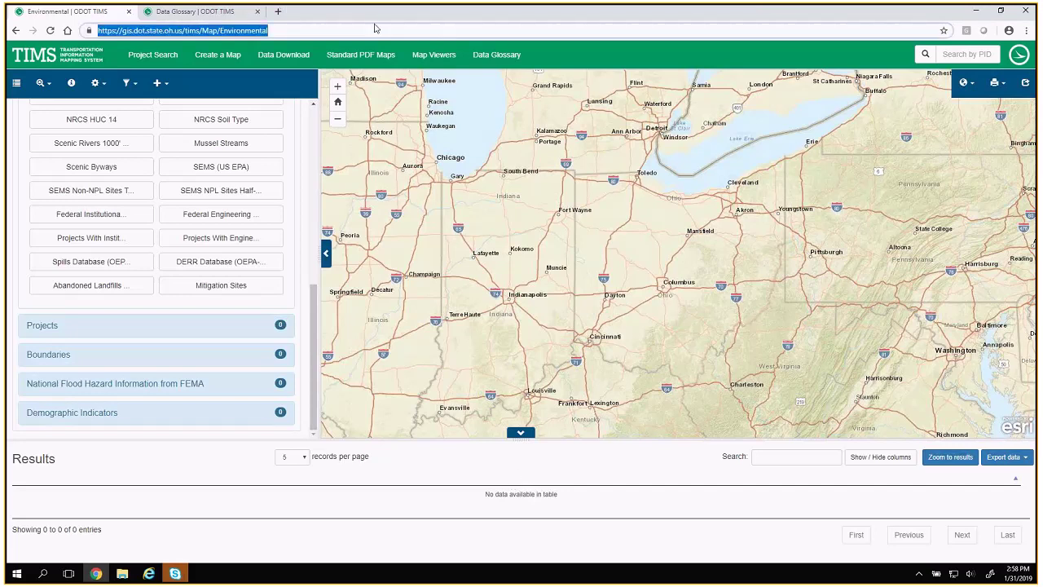